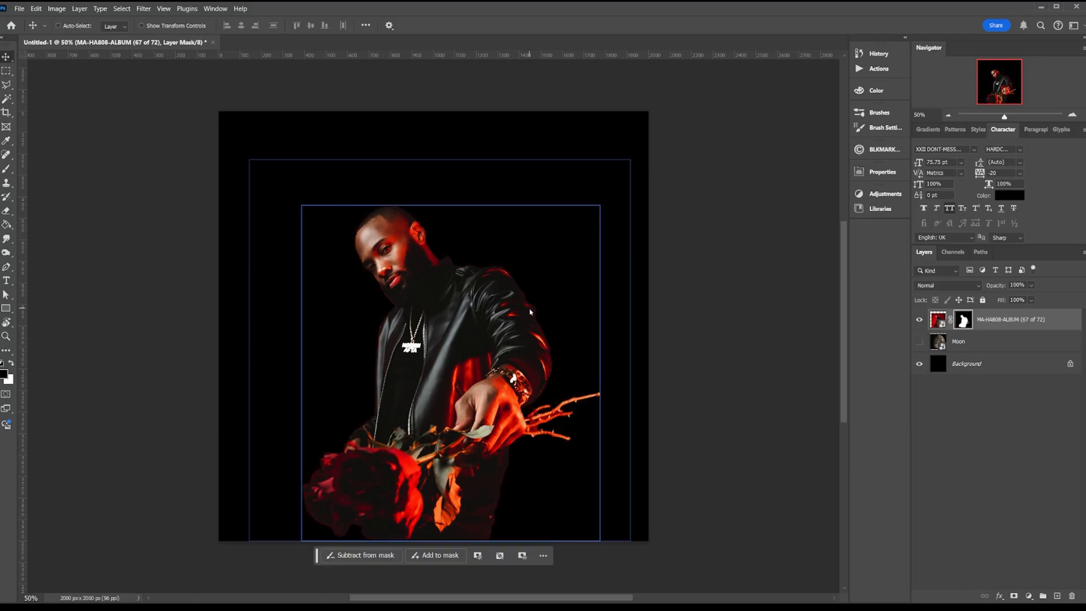
# - Check the cut-out portrait against transparency by temporarily hiding the Background layer
pyautogui.click(918, 364)
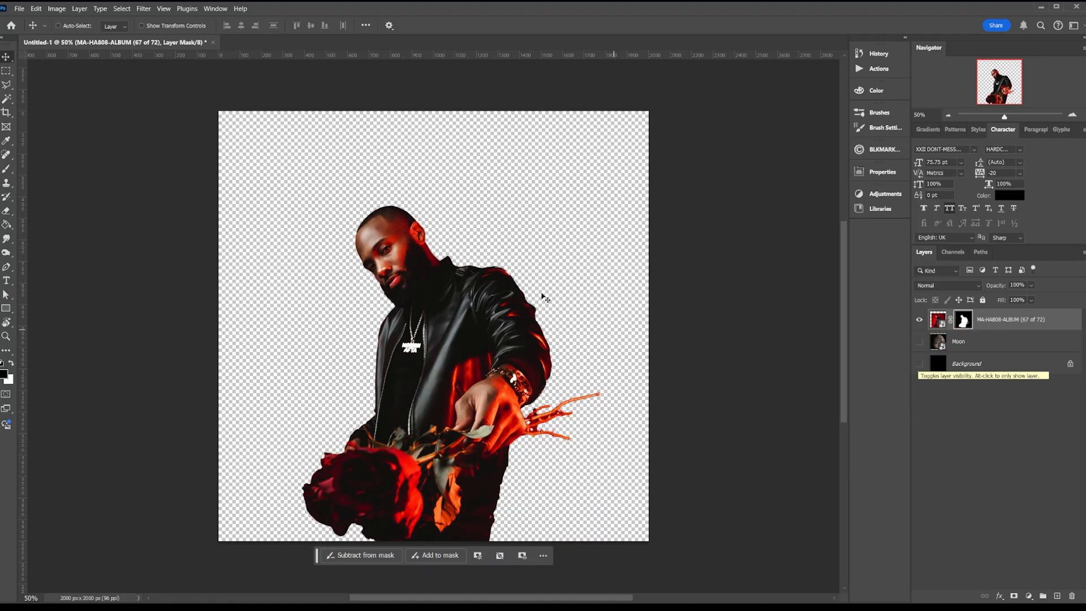
pyautogui.click(918, 363)
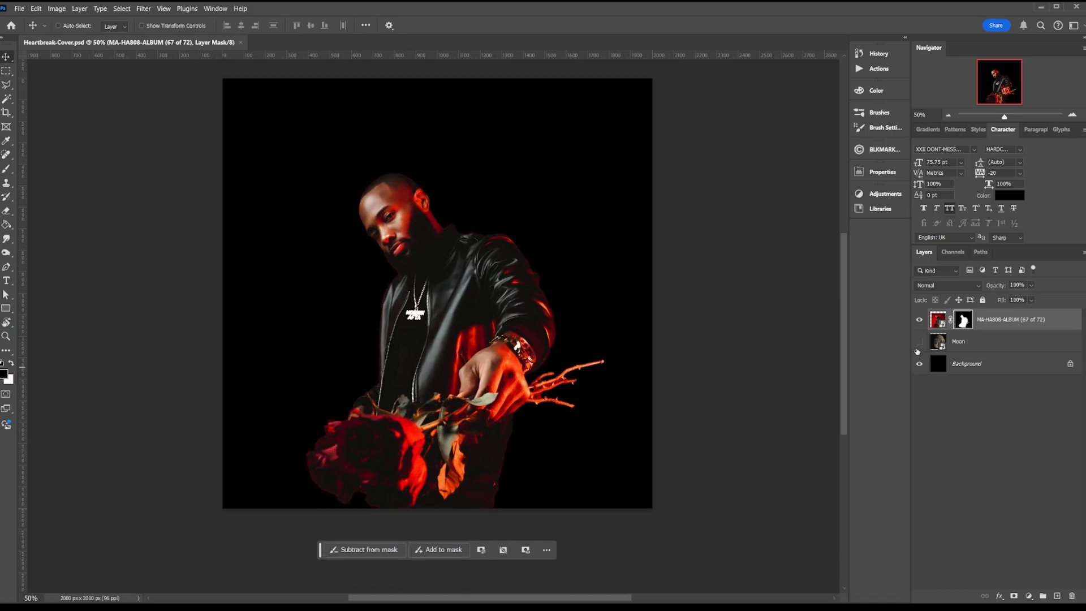
# - Show the Moon layer and scale it down to about 26.5%, placing it behind the man's outstretched-arm shoulder
pyautogui.click(919, 342)
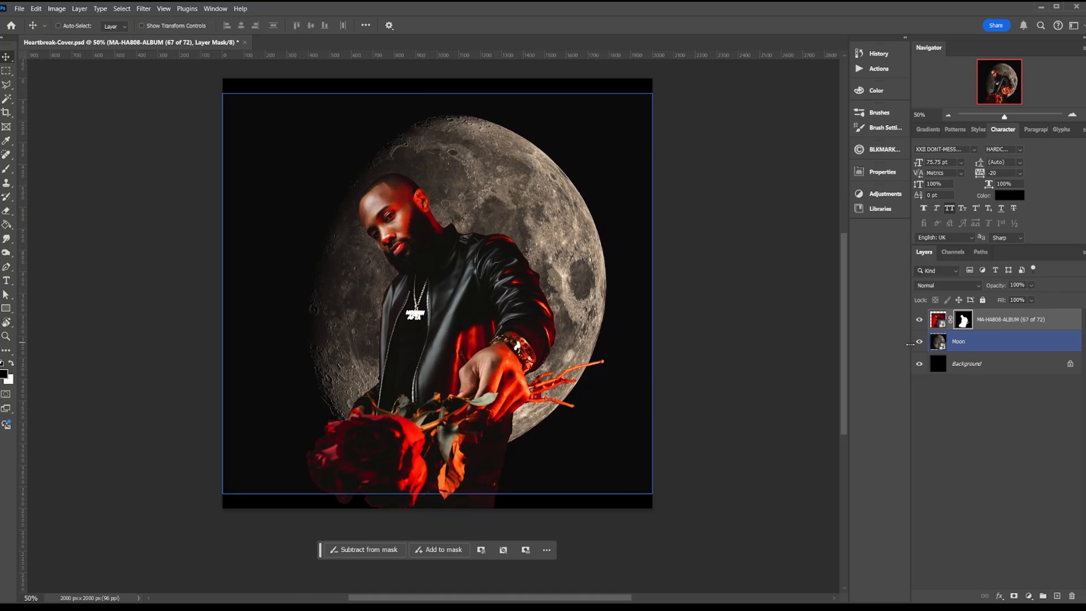
pyautogui.hotkey('ctrl', 't')
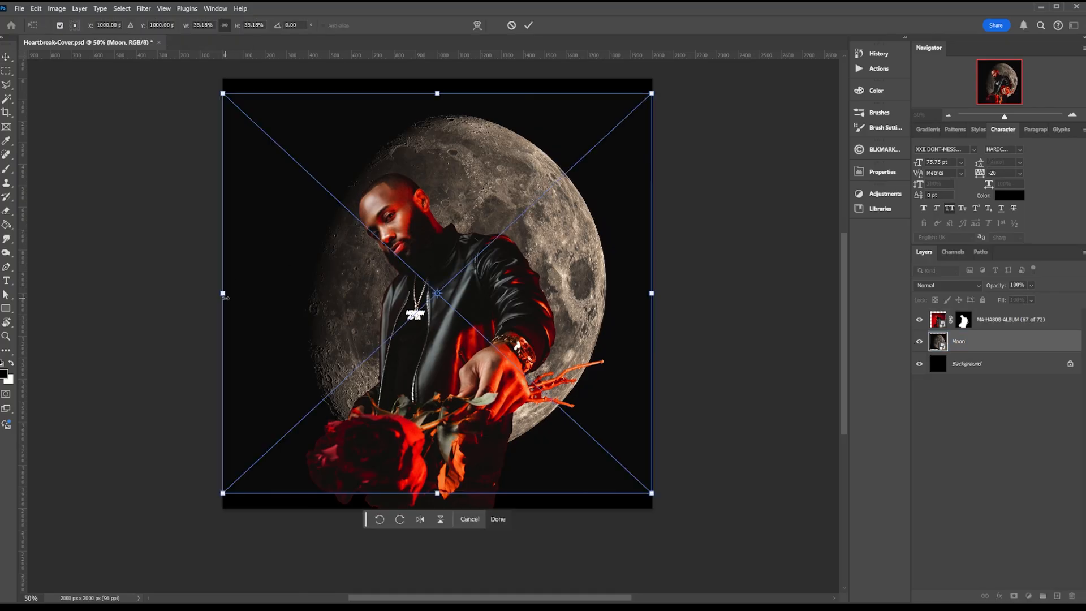
pyautogui.moveTo(225, 297); pyautogui.dragTo(293, 293)
pyautogui.press('Return')
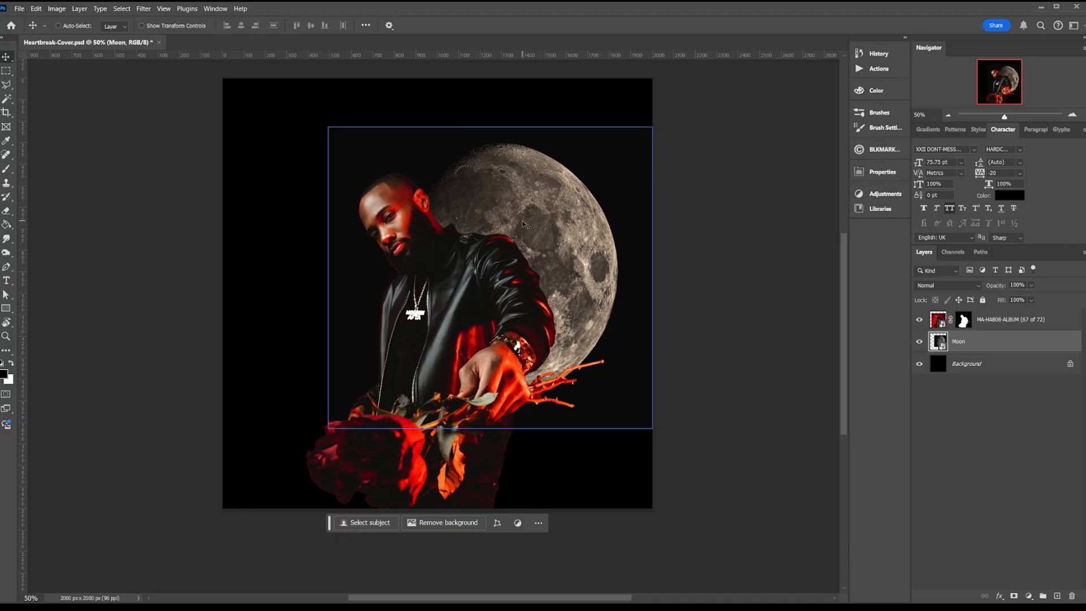
# - Try rotating the moon to about -93.8° and centring it behind the man's head and shoulders
pyautogui.hotkey('ctrl', 't')
pyautogui.moveTo(633, 274); pyautogui.dragTo(463, 170)
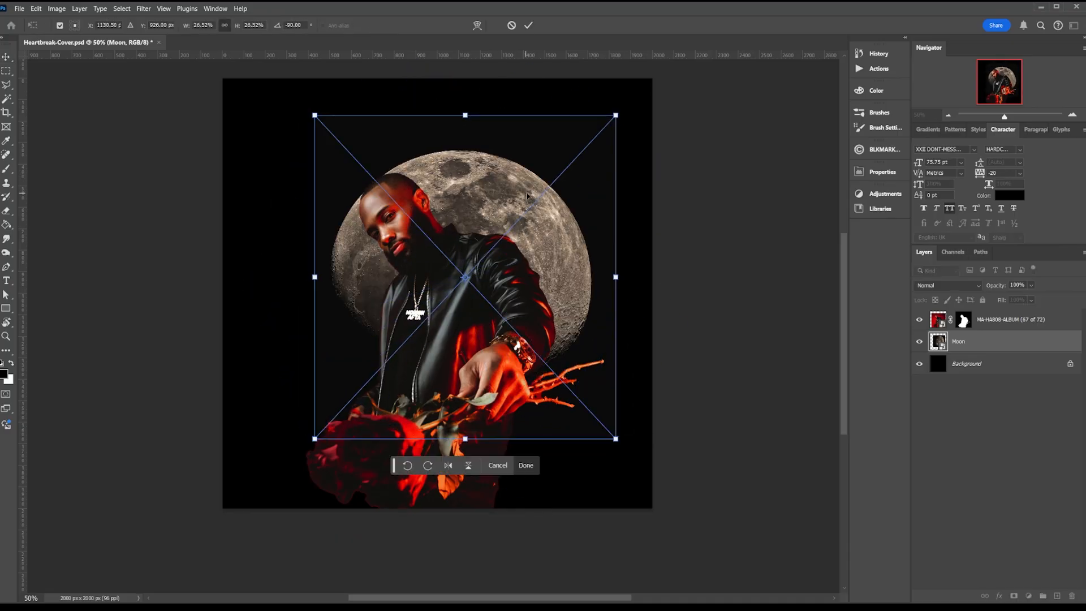
pyautogui.moveTo(523, 194); pyautogui.dragTo(512, 196)
pyautogui.moveTo(663, 260); pyautogui.dragTo(663, 250)
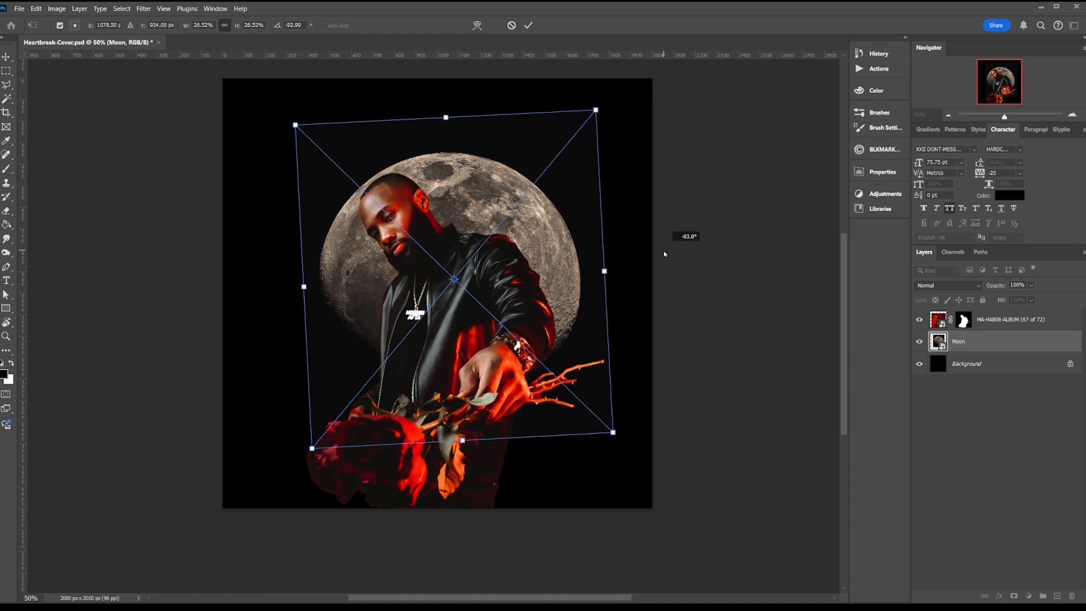
pyautogui.press('Return')
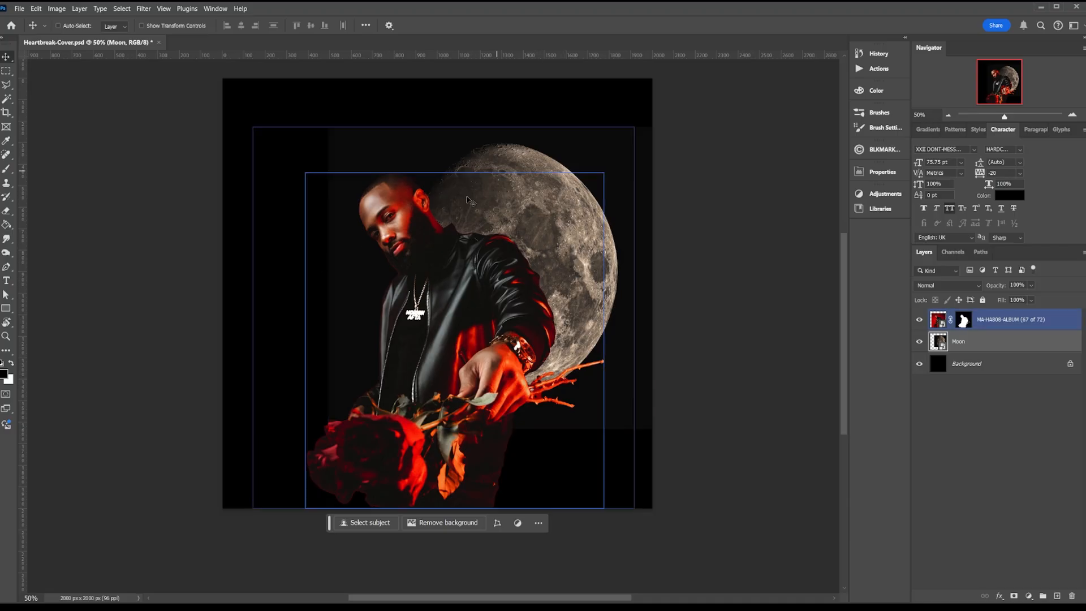
# - Flip the Moon layer horizontally and move it so the bright side shows left of the man
pyautogui.click(35, 9)
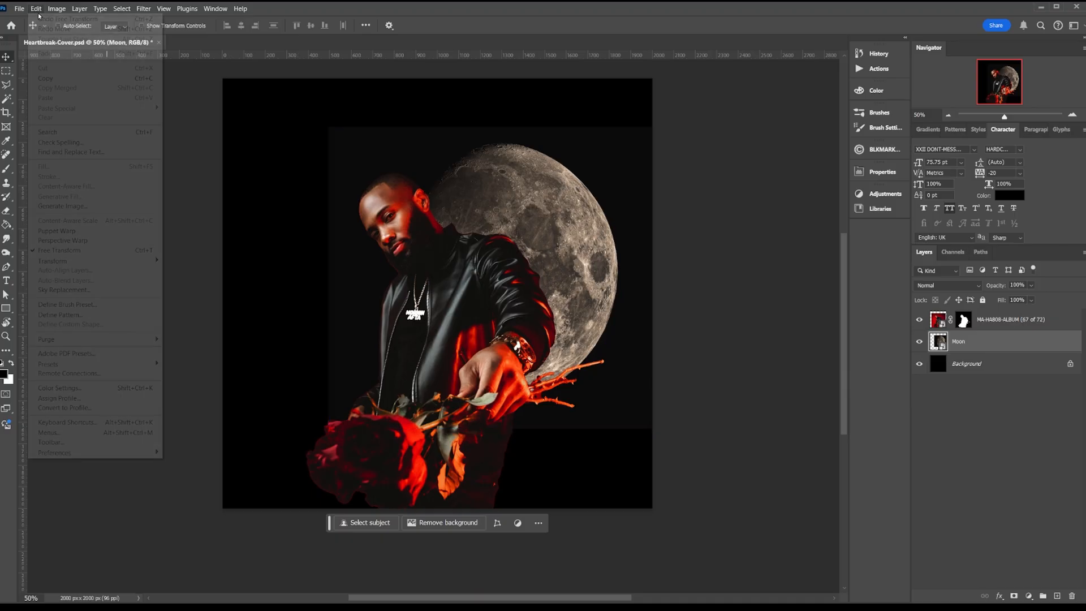
pyautogui.moveTo(93, 266)
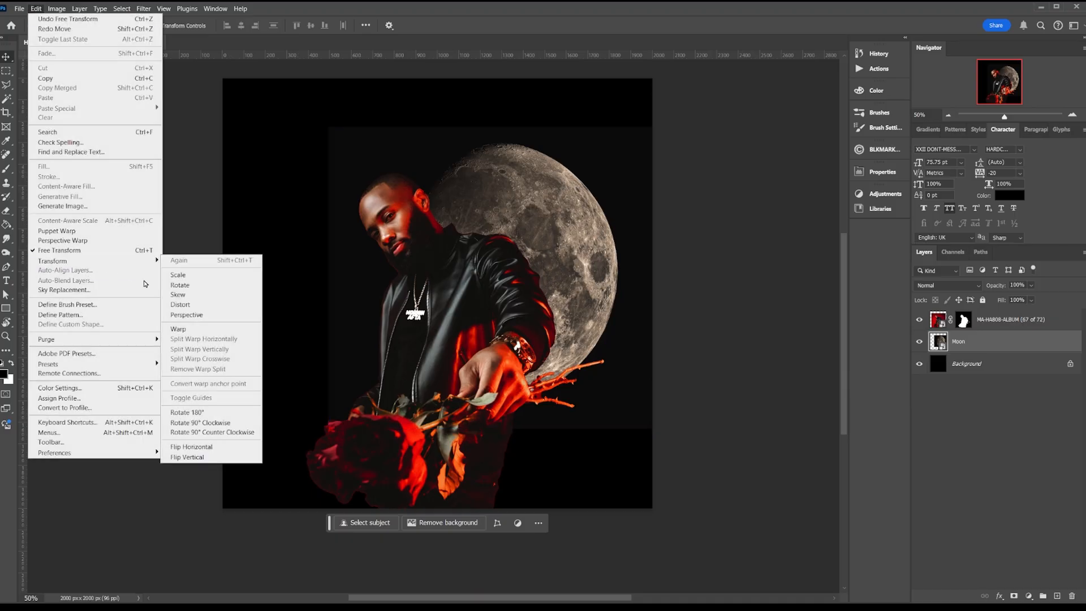
pyautogui.click(201, 442)
pyautogui.moveTo(538, 279); pyautogui.dragTo(465, 295)
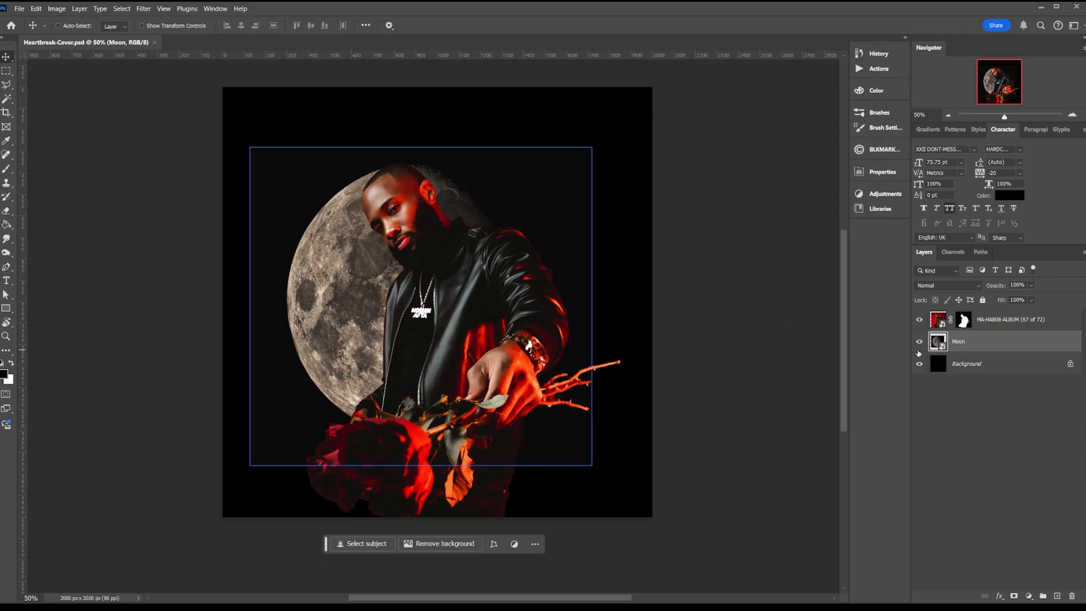
# - Hide the Moon layer and add a Black & White adjustment layer above the portrait
pyautogui.click(918, 342)
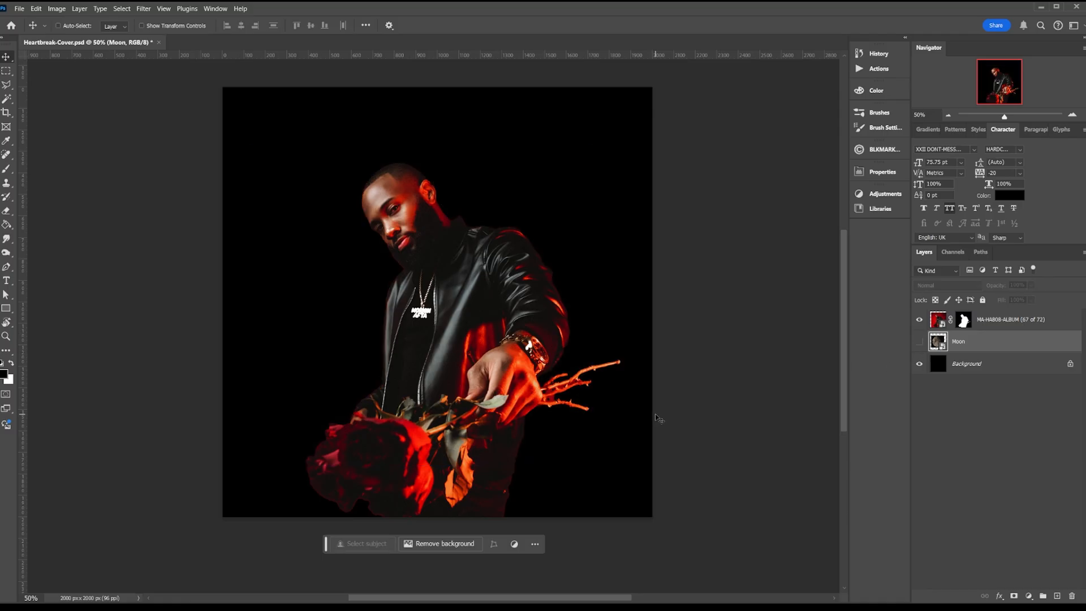
pyautogui.click(1009, 320)
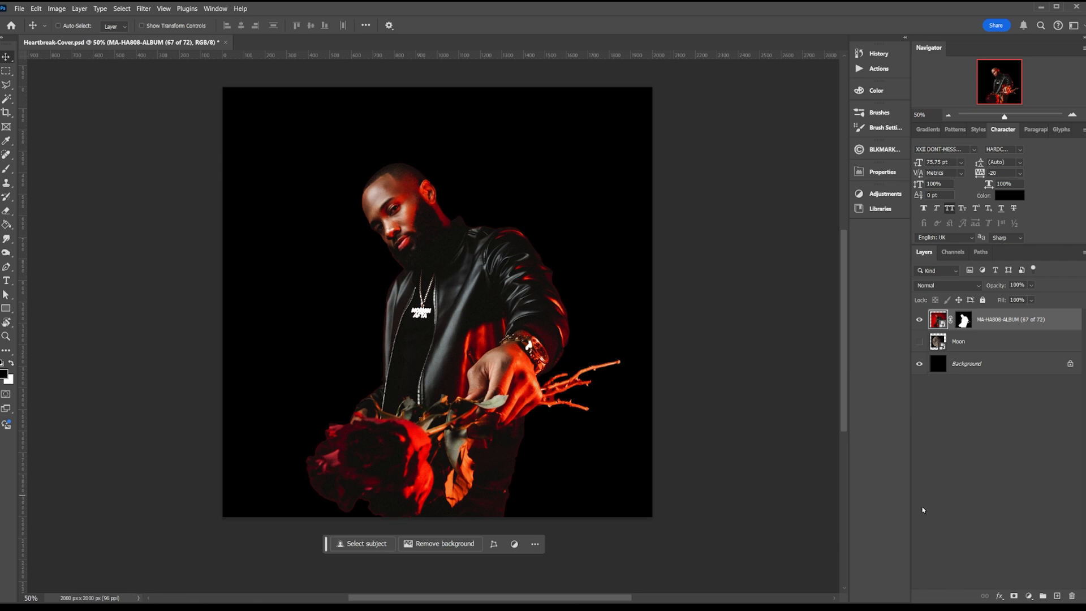
pyautogui.click(1029, 594)
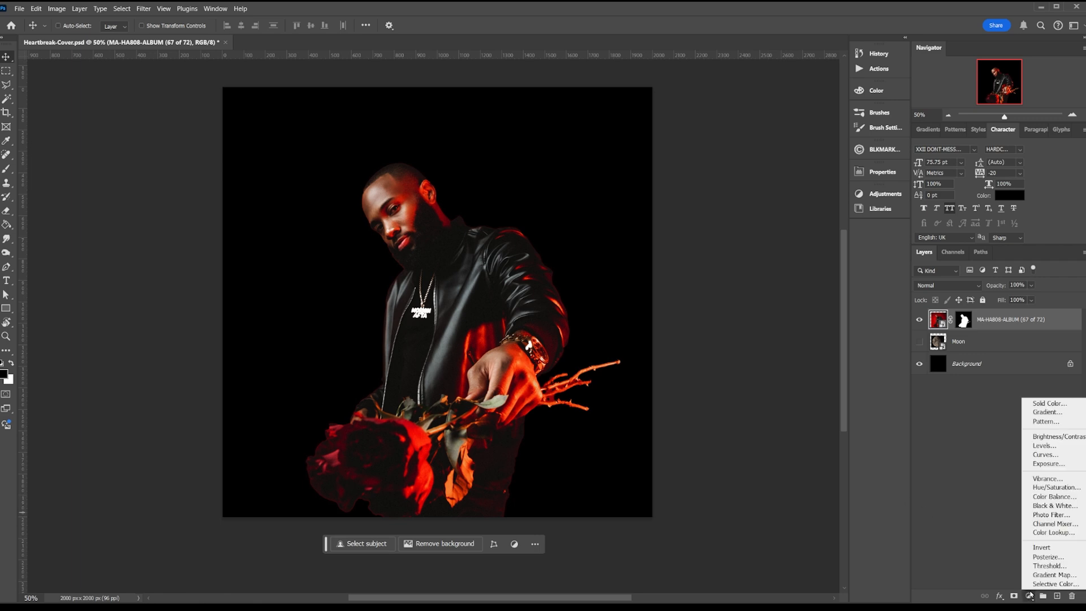
pyautogui.click(1042, 504)
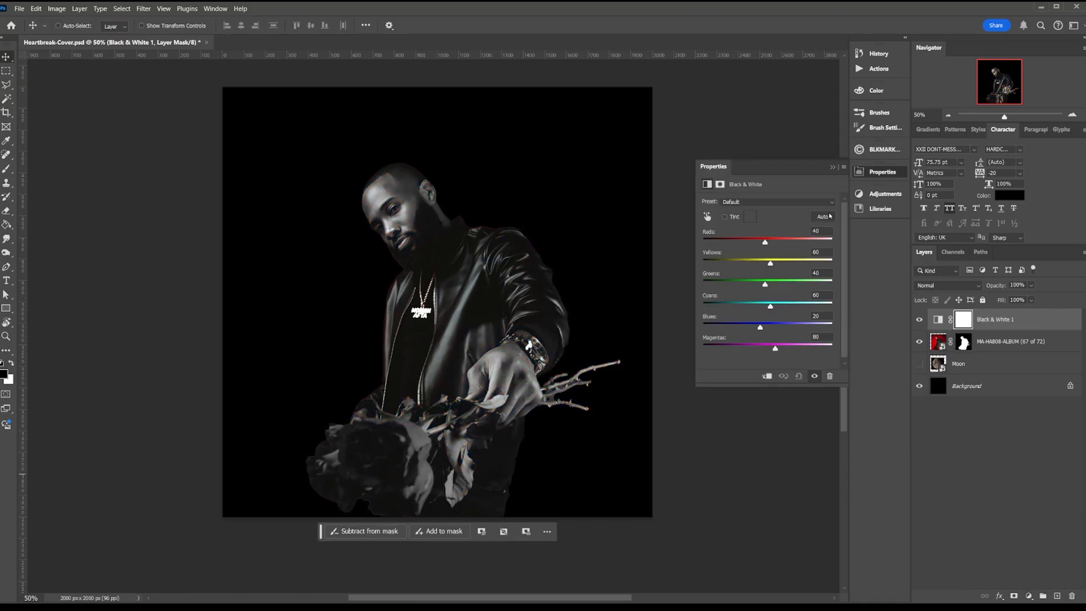
pyautogui.click(831, 168)
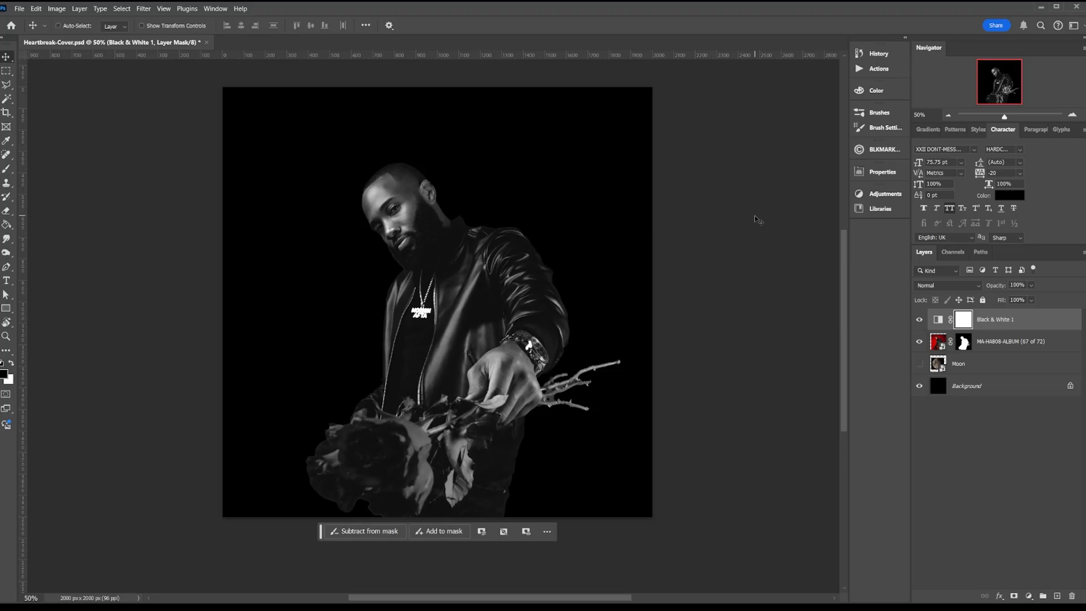
# - Add a white Solid Color fill layer above the portrait and invert its mask to black
pyautogui.click(1021, 342)
pyautogui.click(1027, 596)
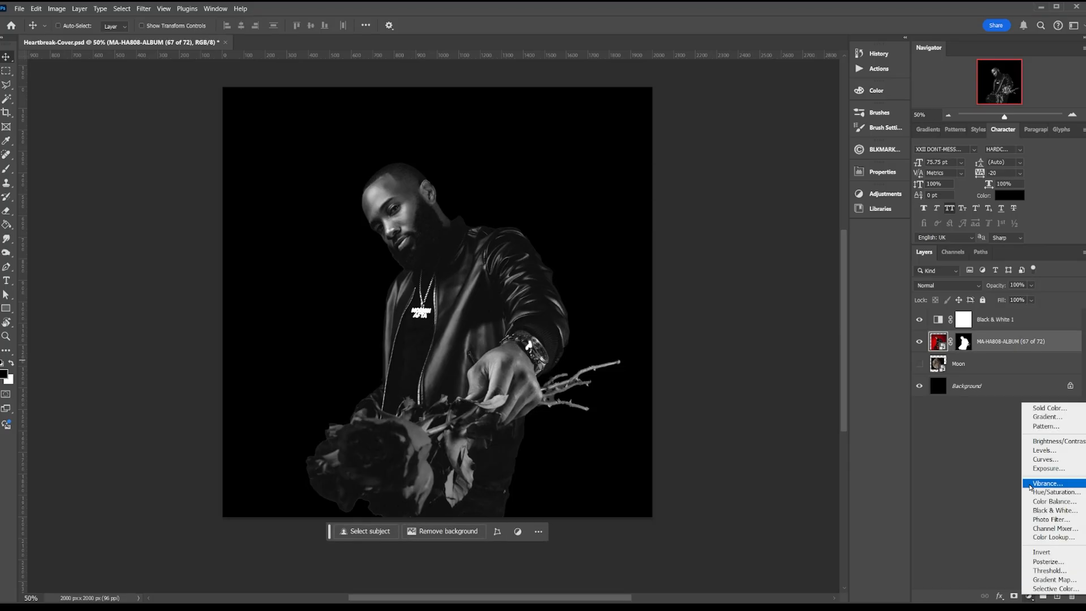
pyautogui.click(1046, 408)
pyautogui.moveTo(741, 298); pyautogui.dragTo(669, 206)
pyautogui.click(892, 200)
pyautogui.click(966, 342)
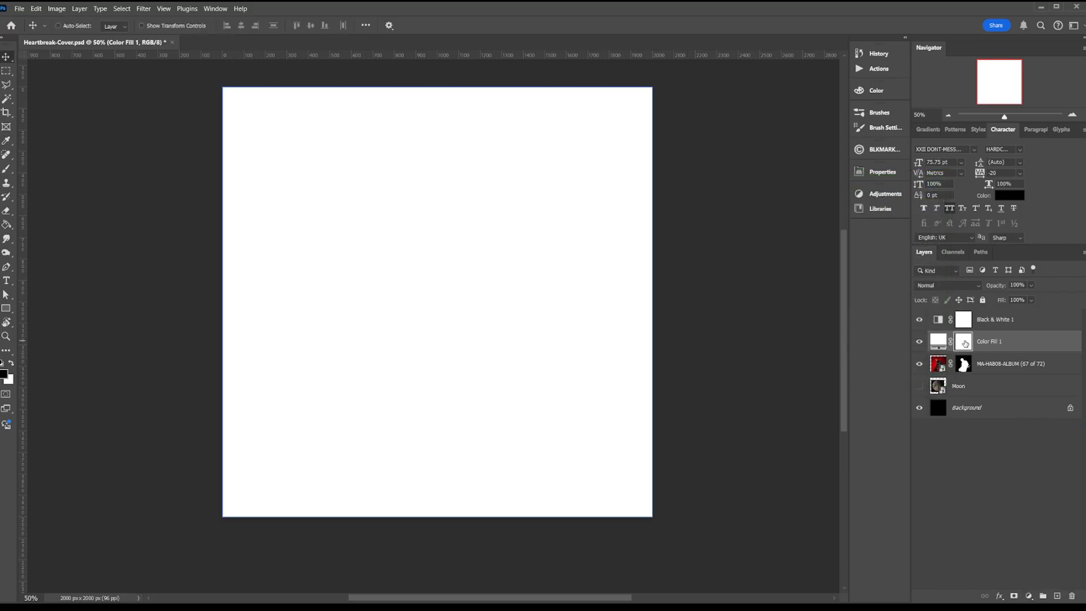
pyautogui.hotkey('ctrl', 'i')
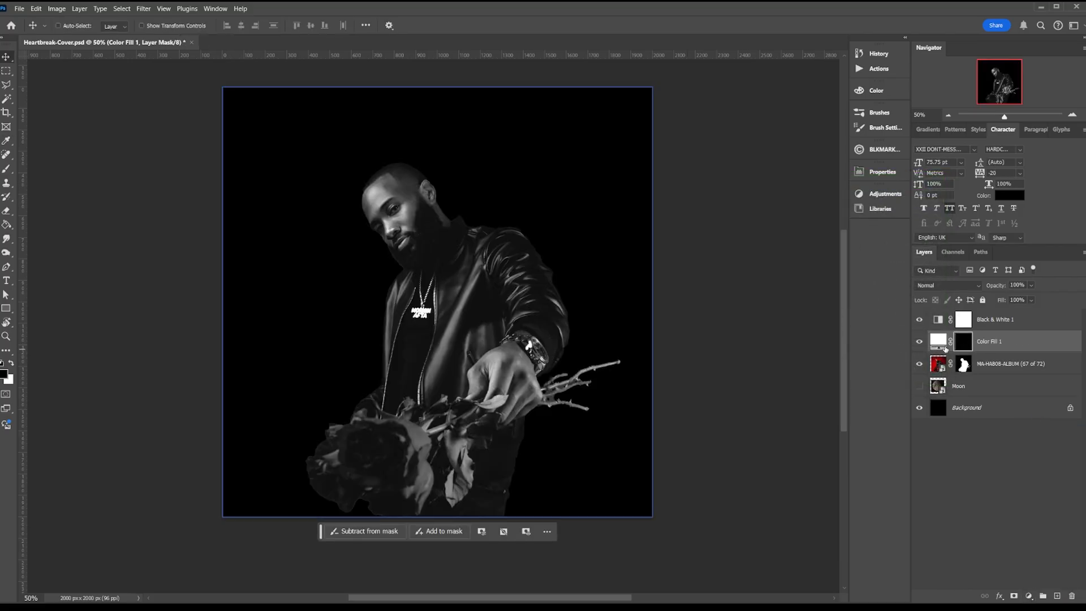
pyautogui.click(943, 362)
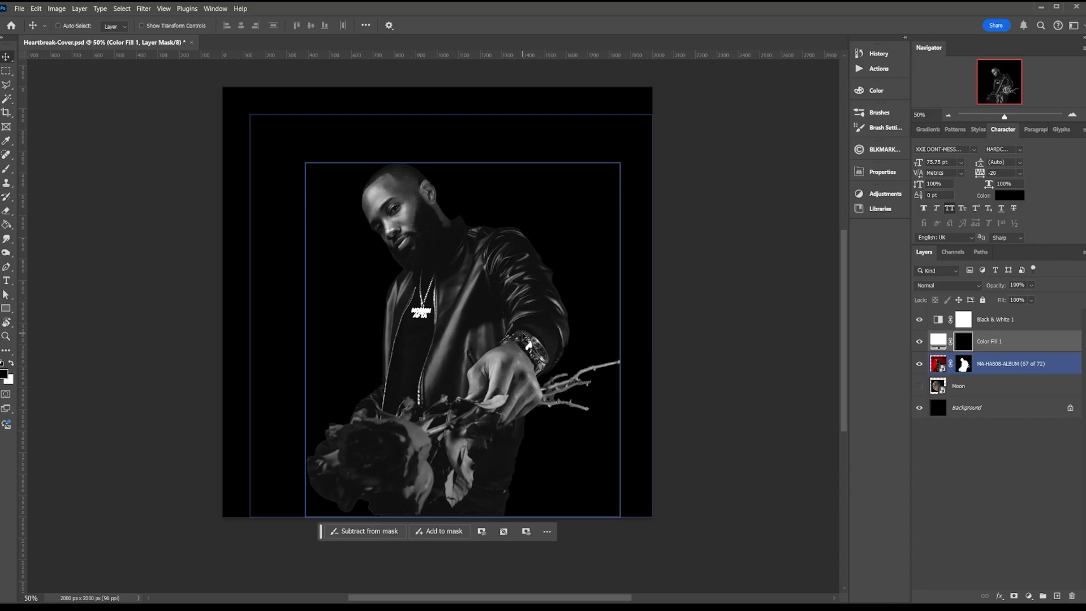
# - Set up a white Brush with a powder tip from Free Powder Photoshop Brushes 11 at 1700 px
pyautogui.press('b')
pyautogui.press('x')
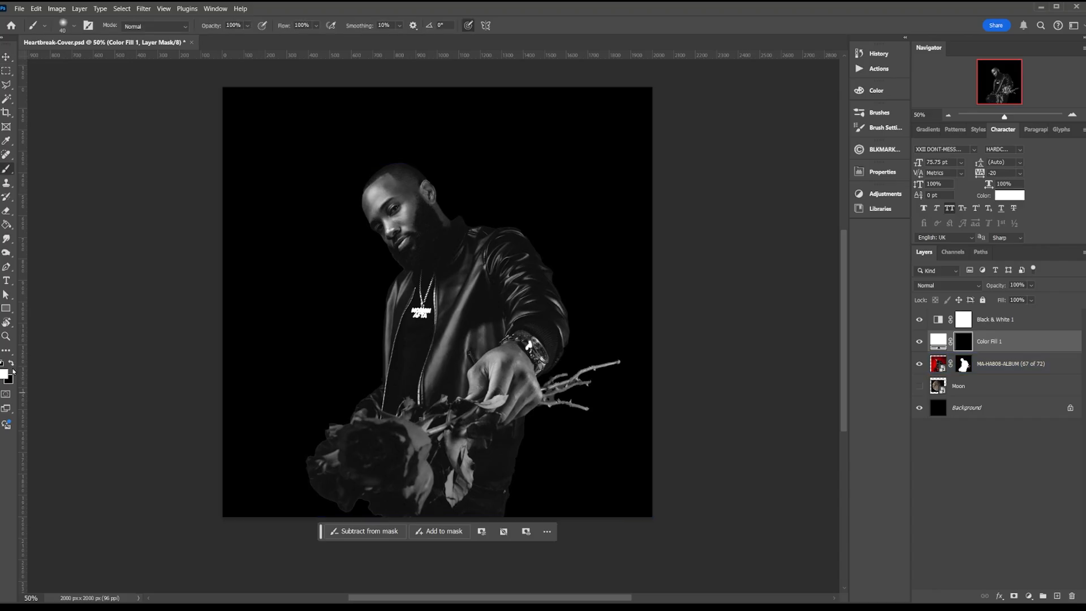
pyautogui.click(72, 28)
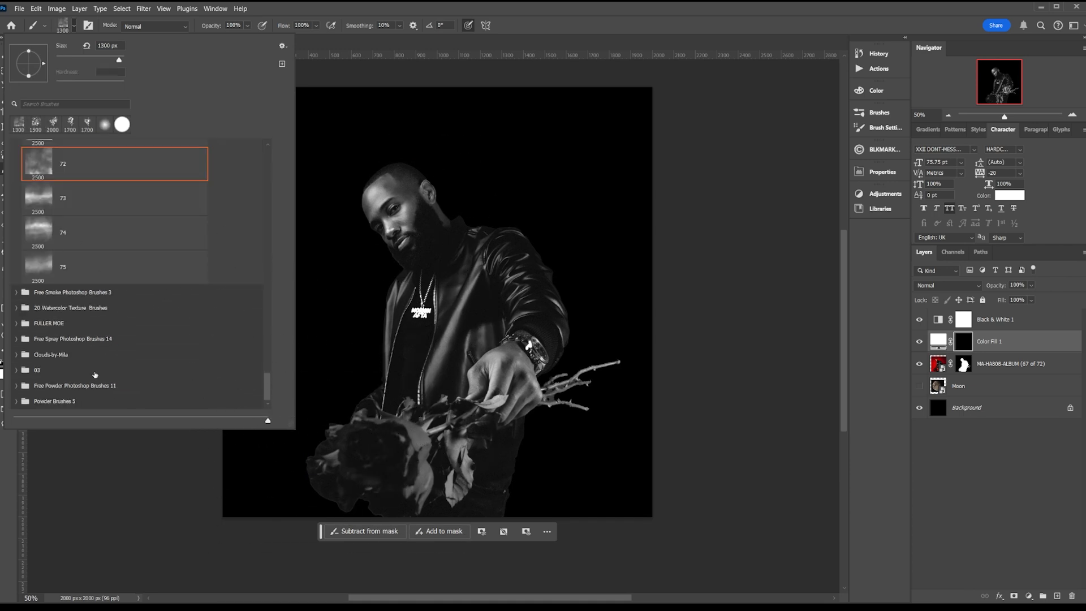
pyautogui.click(16, 385)
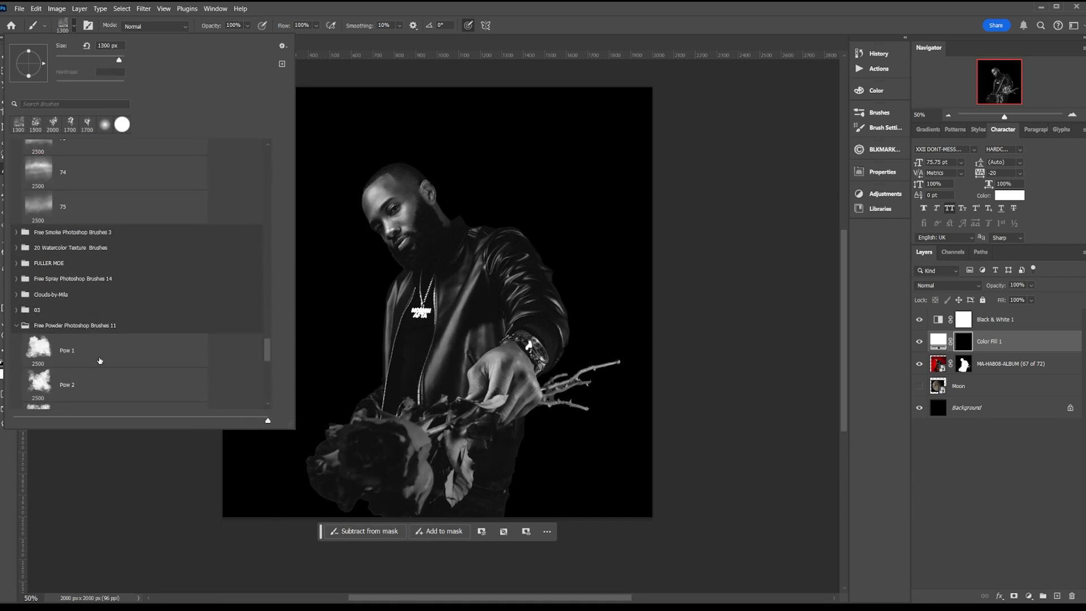
pyautogui.scroll(-6, 266, 361)
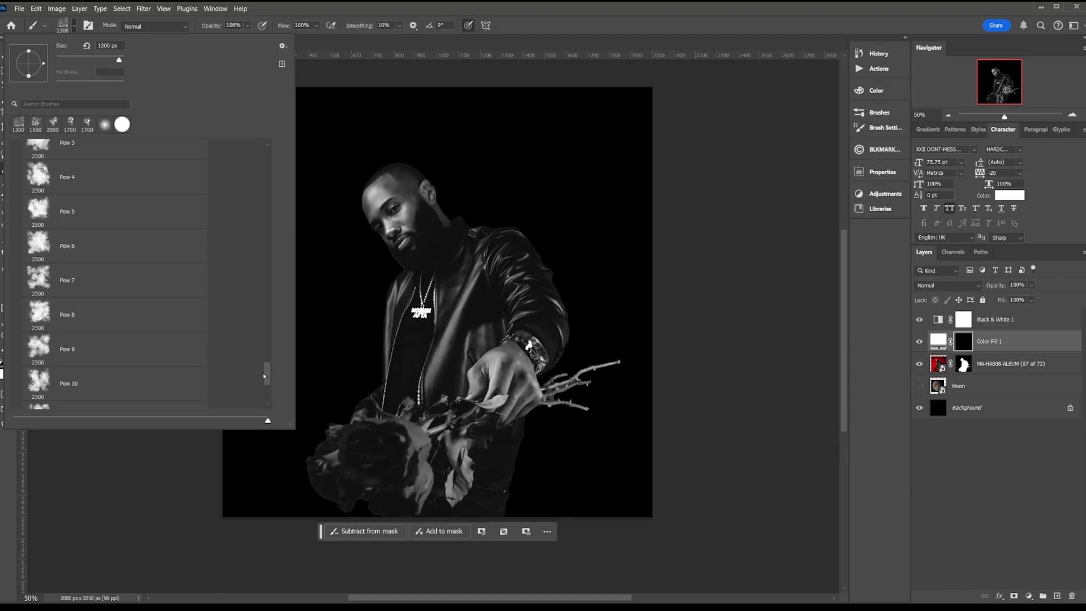
pyautogui.scroll(-3, 263, 375)
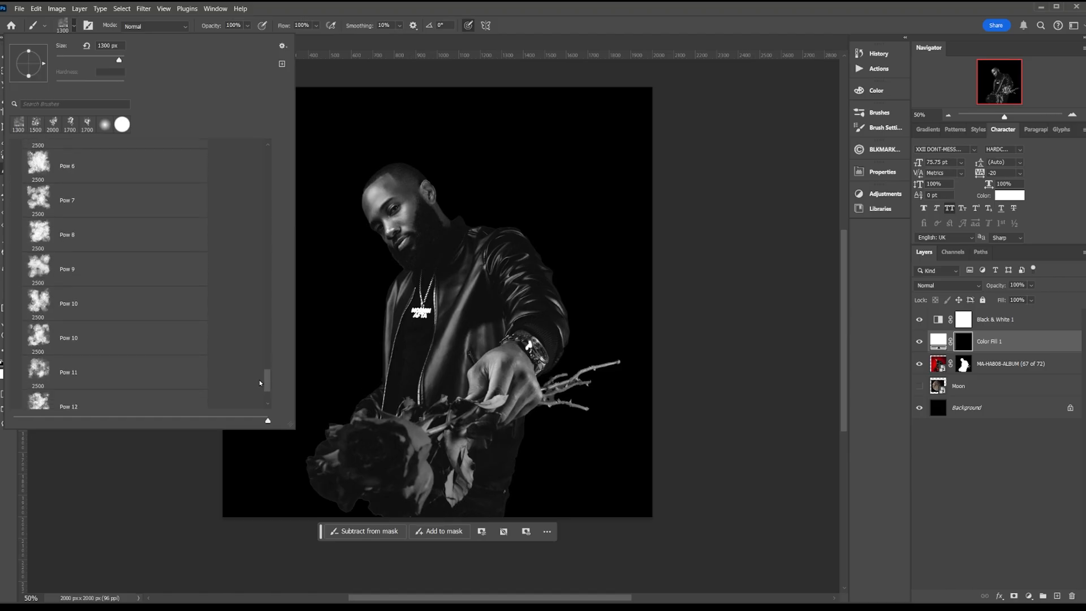
pyautogui.scroll(-1, 257, 384)
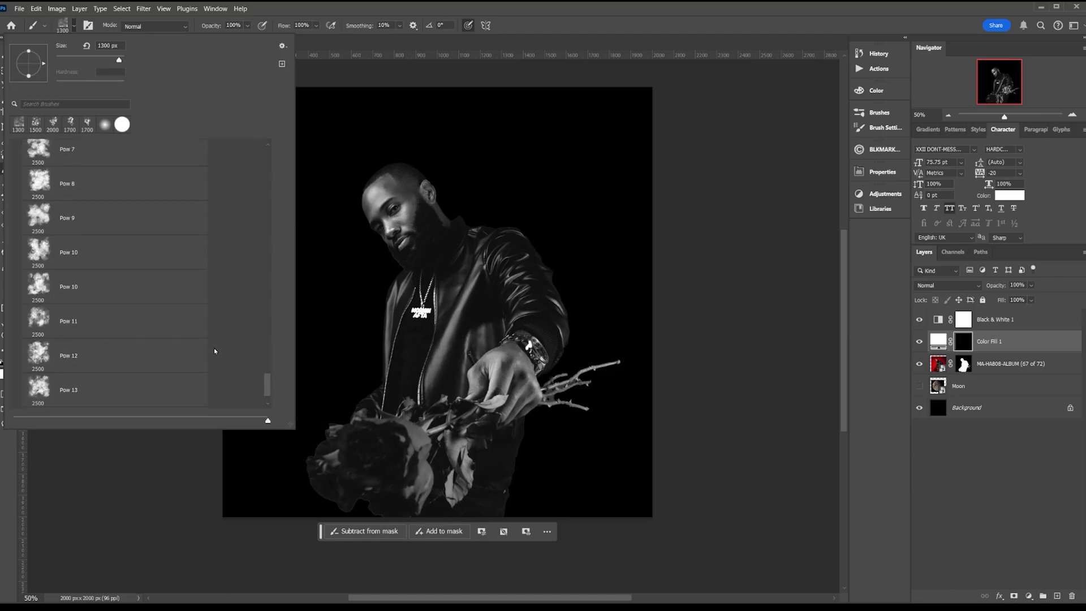
pyautogui.scroll(-2, 214, 351)
pyautogui.scroll(-5, 266, 358)
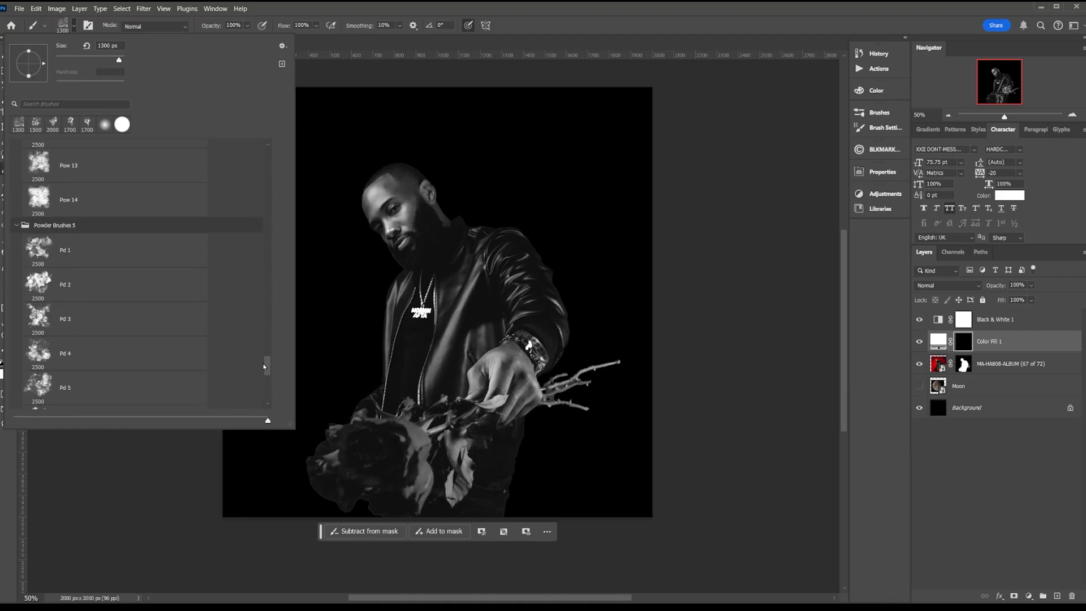
pyautogui.scroll(3, 263, 364)
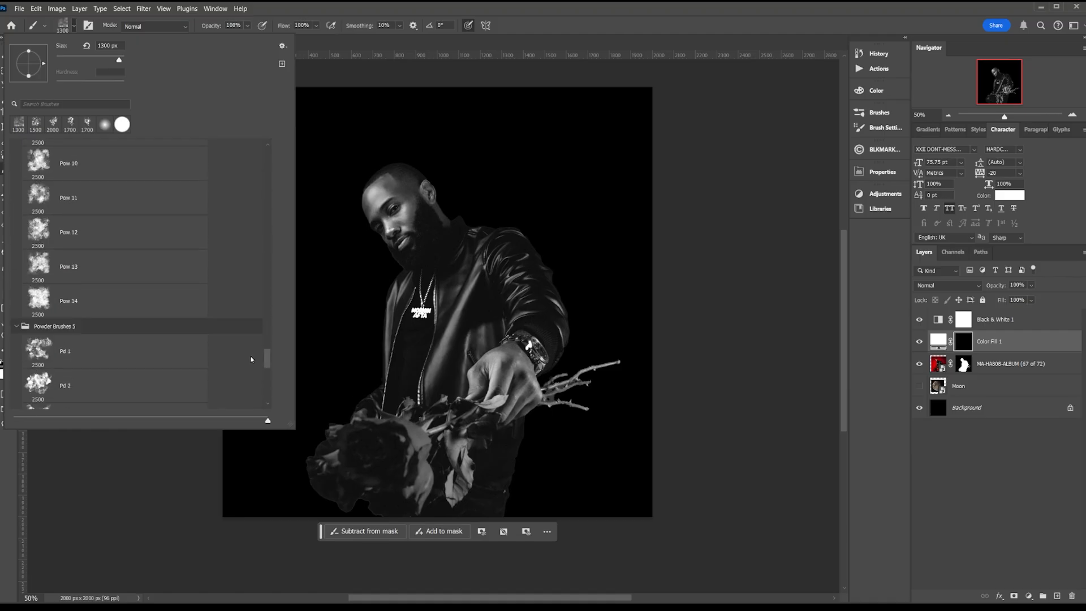
pyautogui.scroll(2, 250, 355)
pyautogui.doubleClick(124, 254)
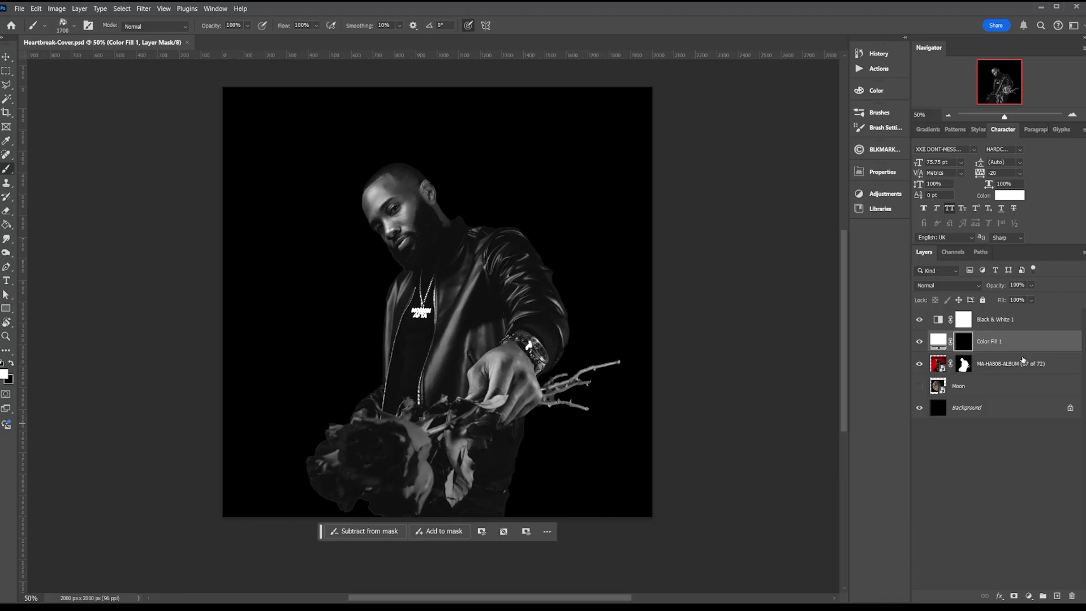
# - Move the white fill layer below the portrait layer and set the brush opacity to 20%
pyautogui.moveTo(1012, 343); pyautogui.dragTo(965, 363)
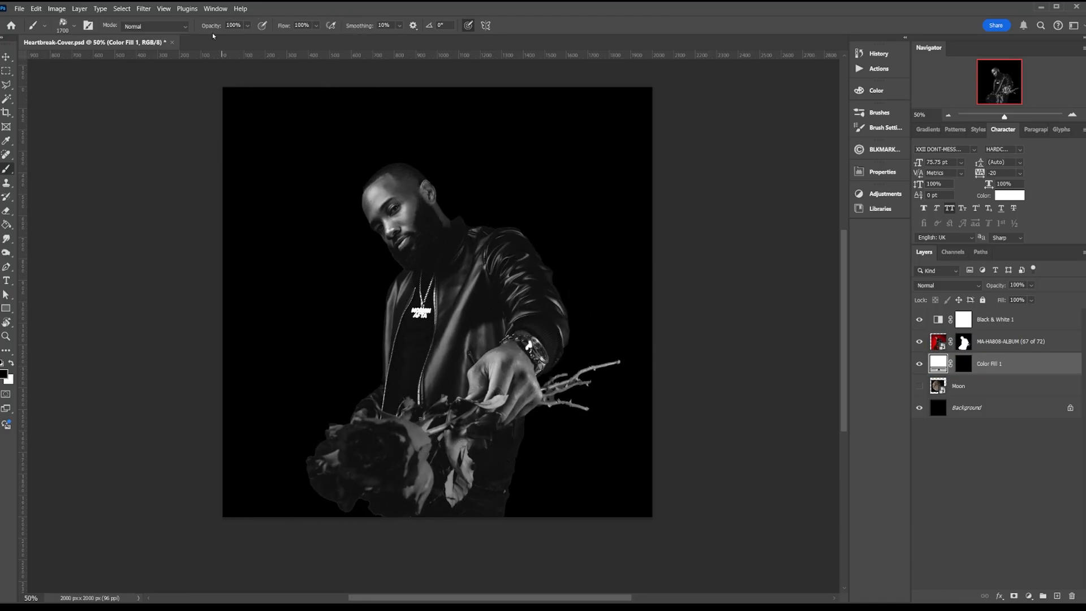
pyautogui.press('5')
pyautogui.press('4')
pyautogui.hotkey('ctrl', 'shift', 'alt', 'n')
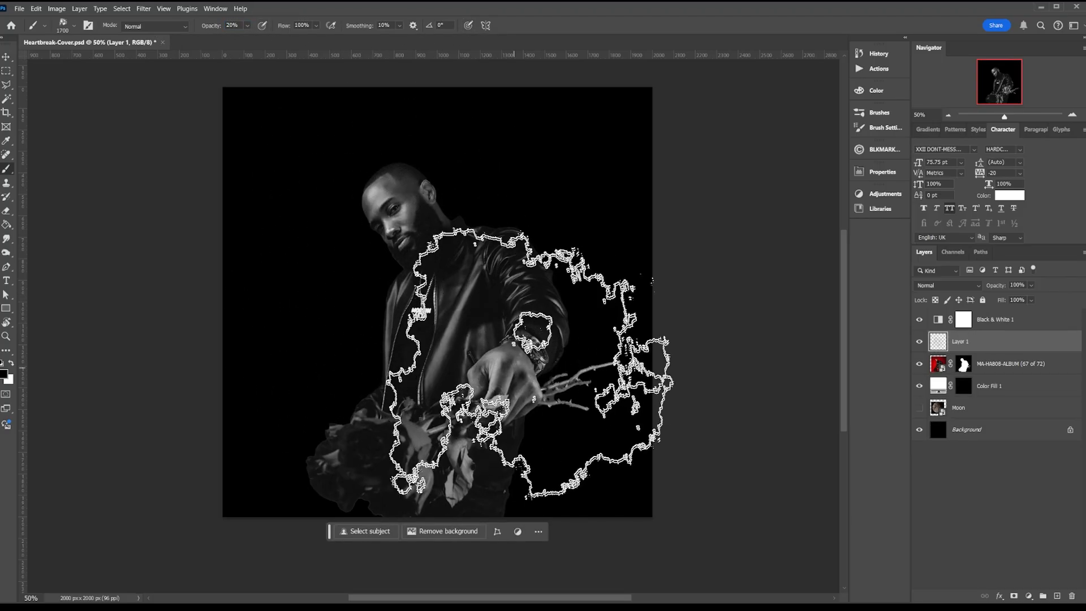
pyautogui.hotkey('ctrl', 'z')
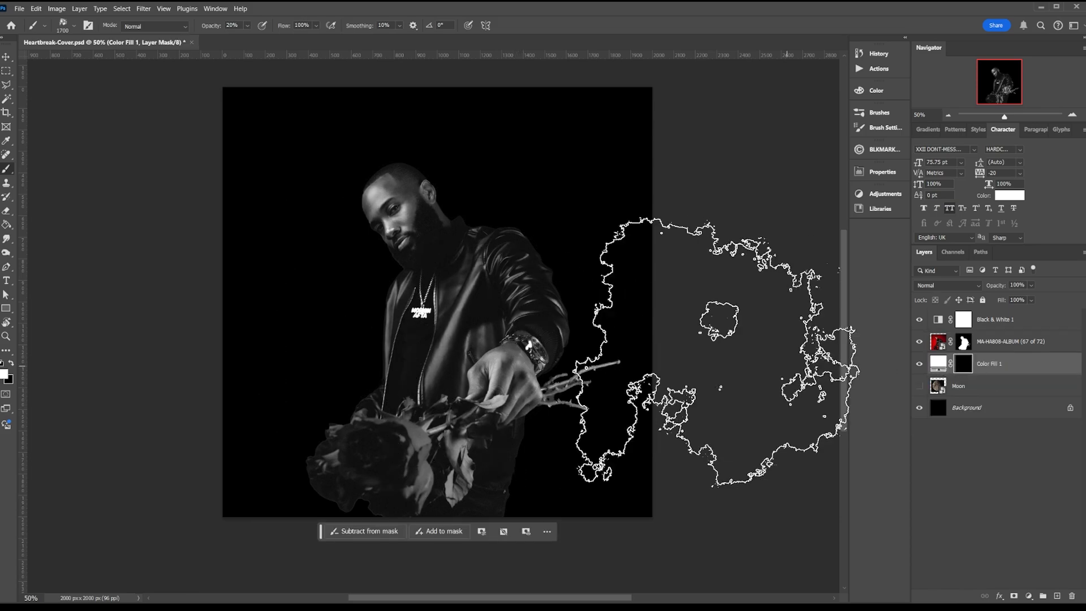
# - Paint soft white smoke behind the man on the white fill layer's mask, reducing the brush to 1200 px
pyautogui.moveTo(715, 351)
pyautogui.mouseDown()
pyautogui.moveTo(371, 340)
pyautogui.moveTo(402, 355)
pyautogui.moveTo(427, 336)
pyautogui.moveTo(426, 322)
pyautogui.moveTo(526, 423)
pyautogui.mouseUp()
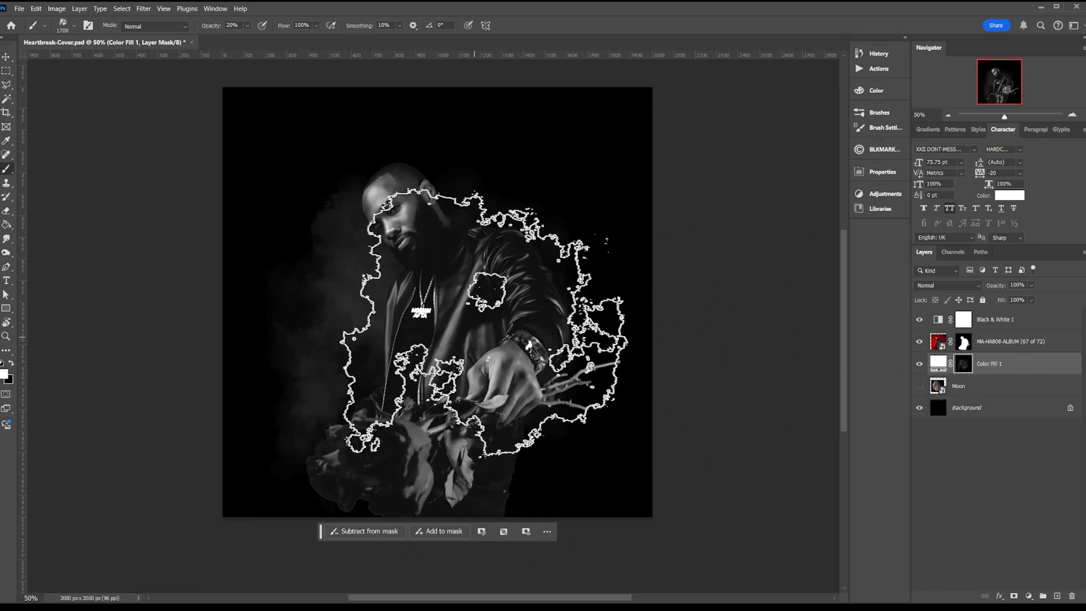
pyautogui.moveTo(483, 323)
pyautogui.mouseDown()
pyautogui.moveTo(463, 311)
pyautogui.moveTo(548, 446)
pyautogui.moveTo(514, 303)
pyautogui.moveTo(525, 315)
pyautogui.mouseUp()
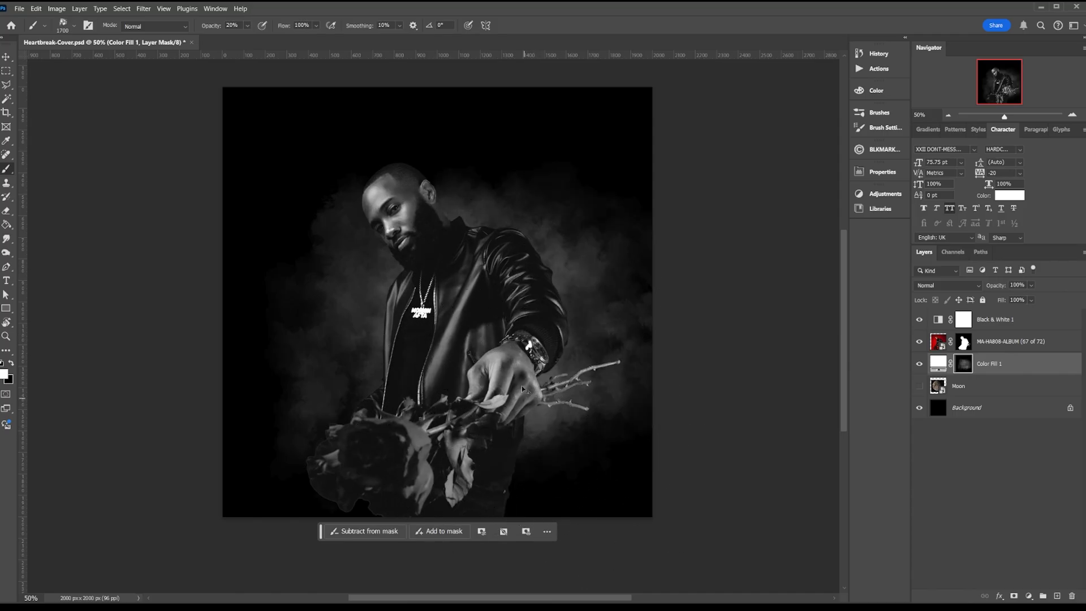
pyautogui.press('[')
pyautogui.press('[')
pyautogui.press('[')
pyautogui.press('[')
pyautogui.press('[')
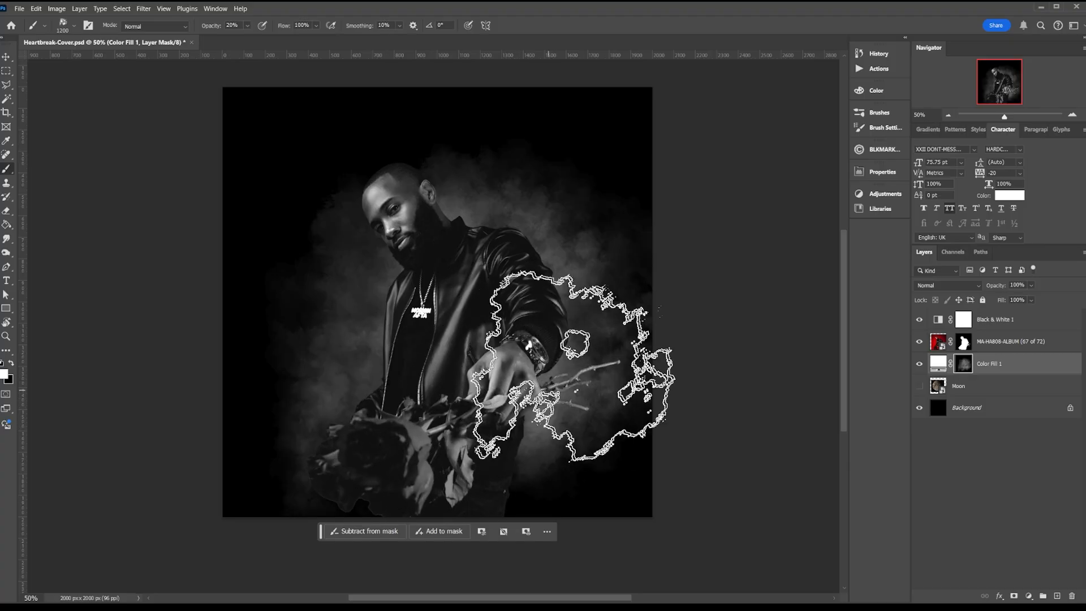
# - Set the brush angle to 38° and paint more smoke around the man
pyautogui.moveTo(408, 30); pyautogui.dragTo(408, 30)
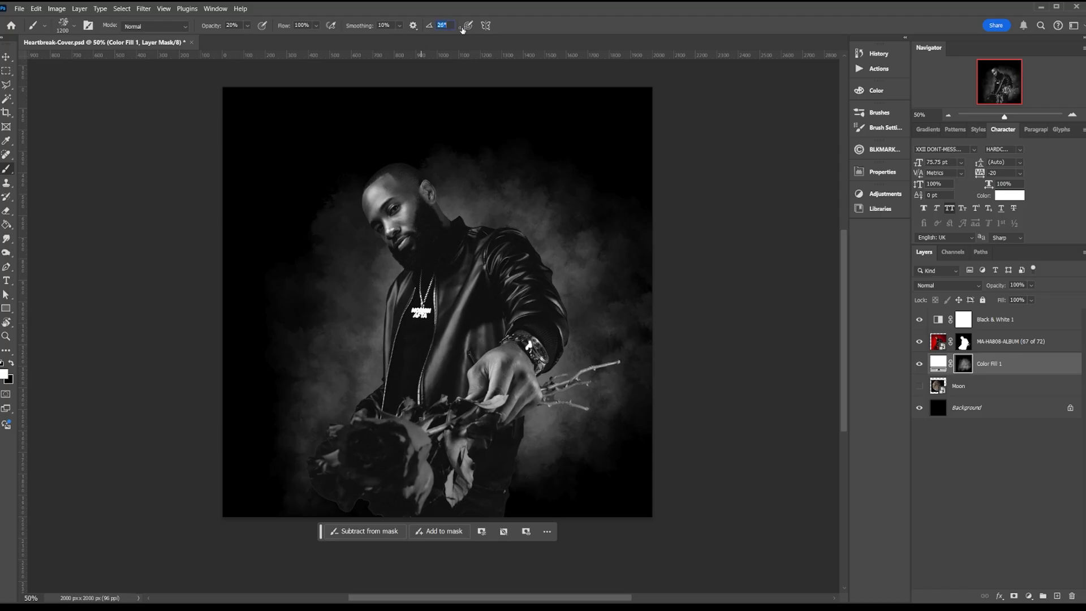
pyautogui.moveTo(468, 30); pyautogui.dragTo(468, 30)
pyautogui.click(363, 329)
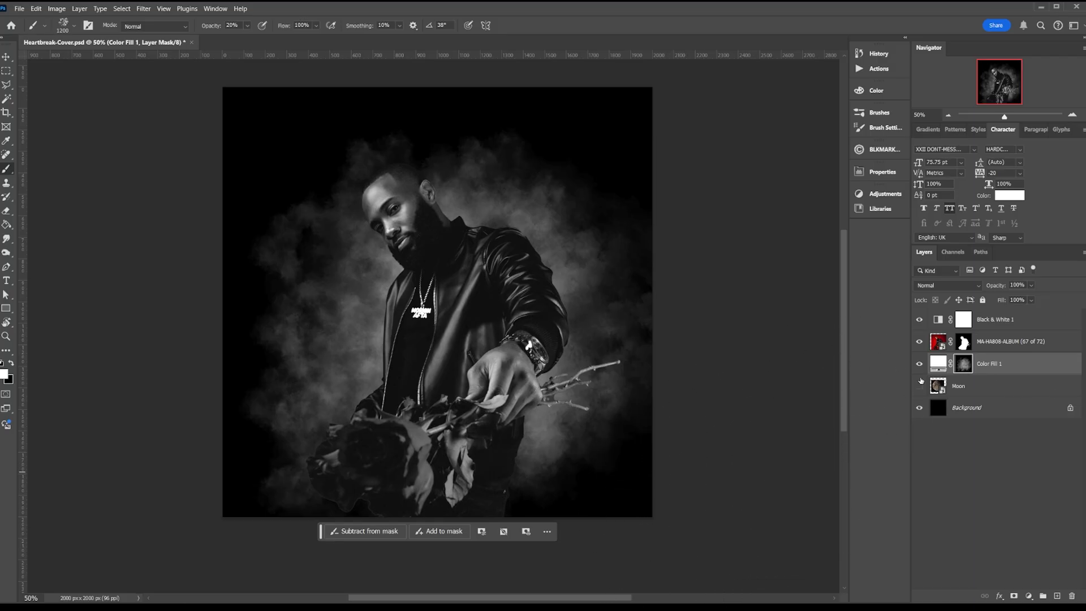
# - Check the smoke against the Moon layer and enlarge the brush to 1500 px
pyautogui.click(919, 385)
pyautogui.press('x')
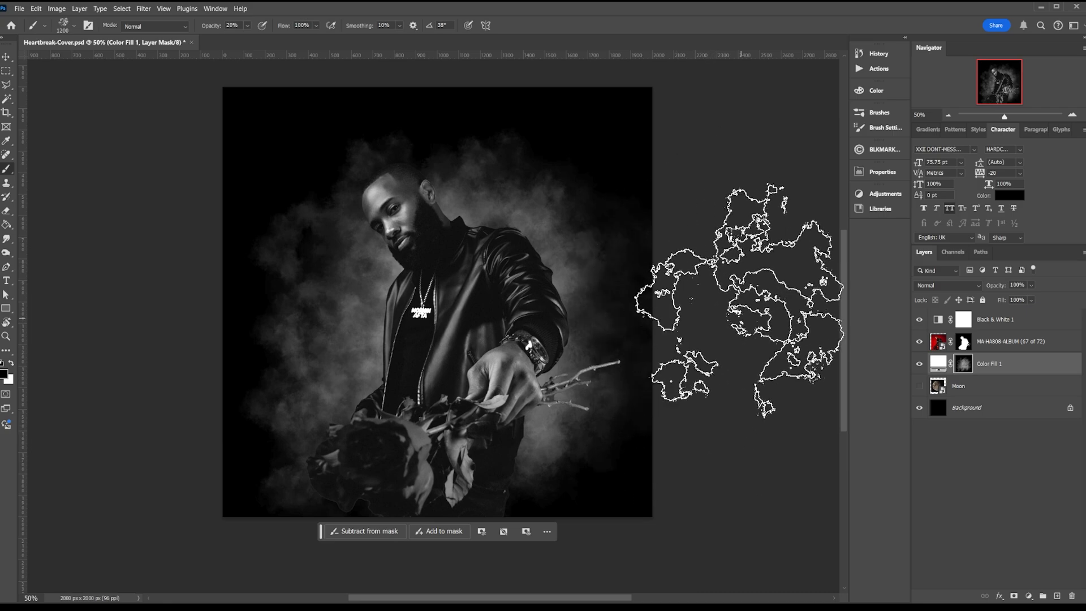
pyautogui.press(']')
pyautogui.press(']')
pyautogui.press(']')
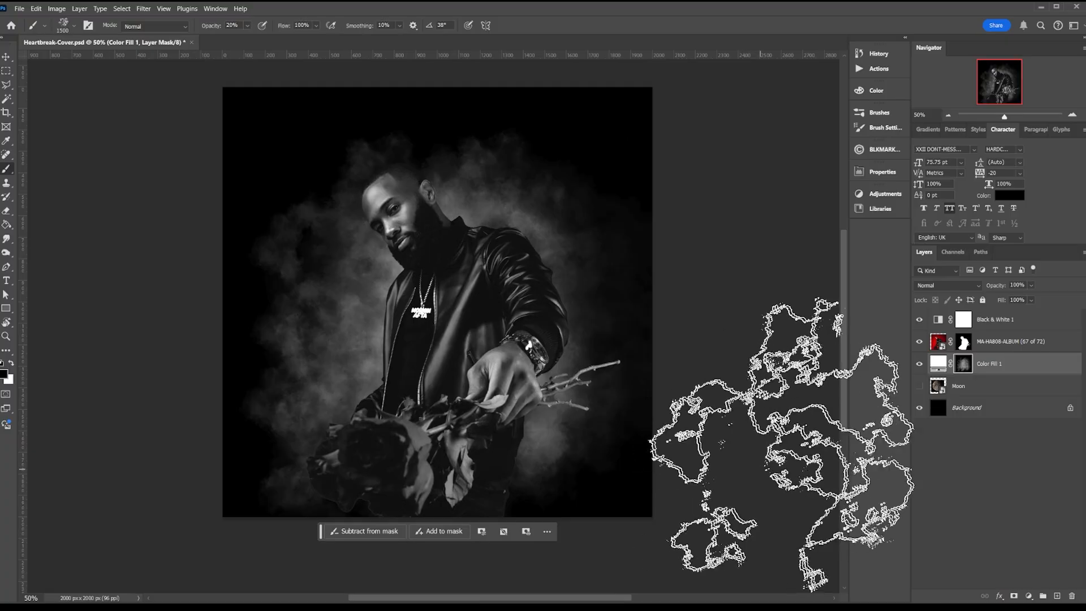
pyautogui.press('x')
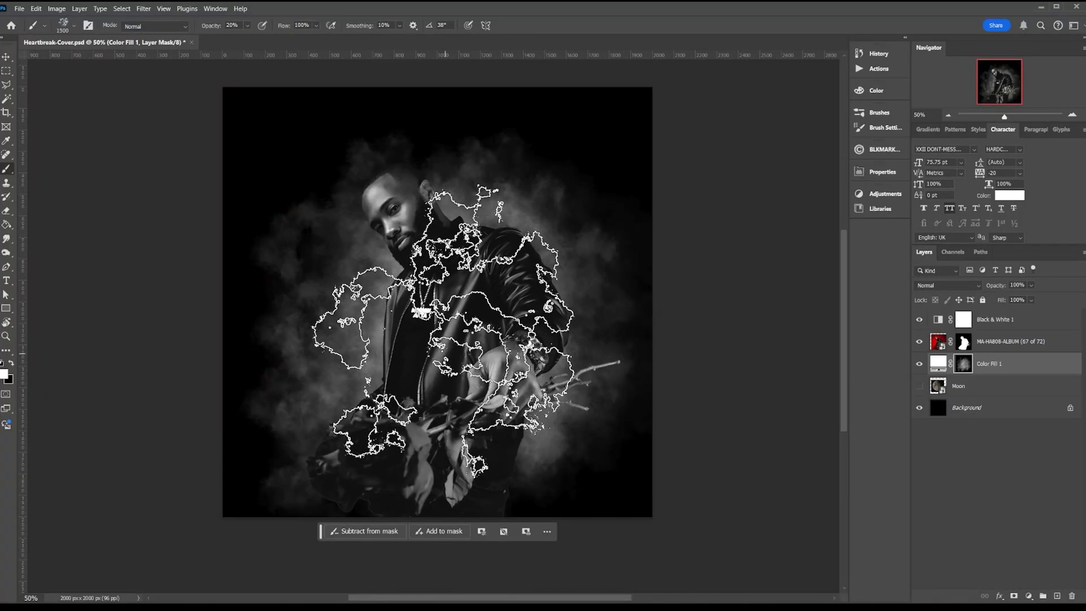
# - Target the portrait layer's mask and set up another powder brush at 2000 px with 100% opacity
pyautogui.click(963, 342)
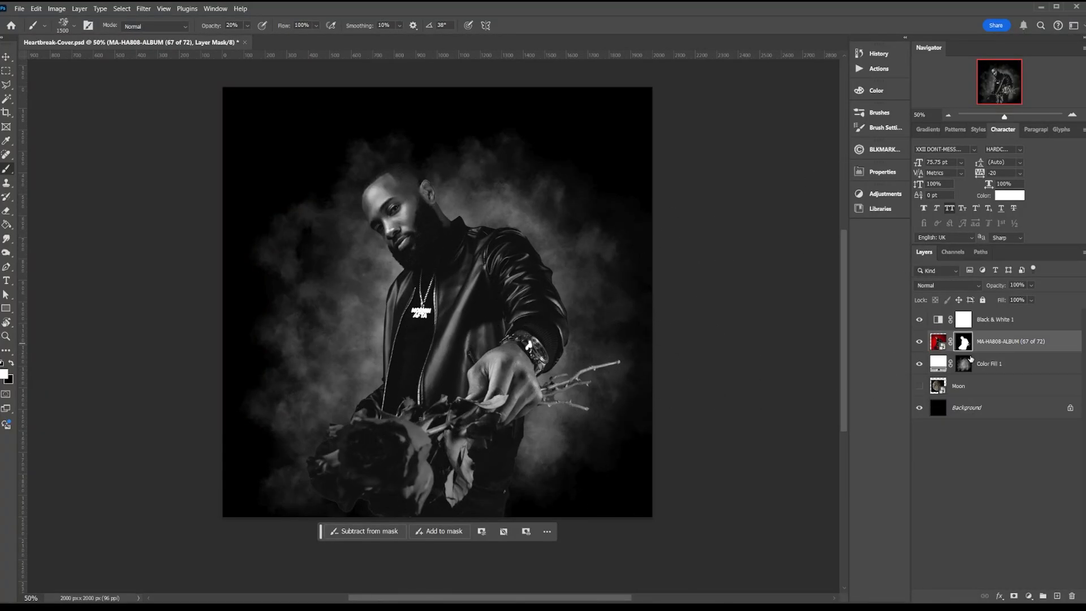
pyautogui.click(63, 24)
pyautogui.doubleClick(102, 274)
pyautogui.moveTo(209, 26); pyautogui.dragTo(369, 41)
pyautogui.moveTo(320, 531)
pyautogui.mouseDown()
pyautogui.moveTo(430, 292)
pyautogui.moveTo(405, 84)
pyautogui.moveTo(340, 74)
pyautogui.mouseUp()
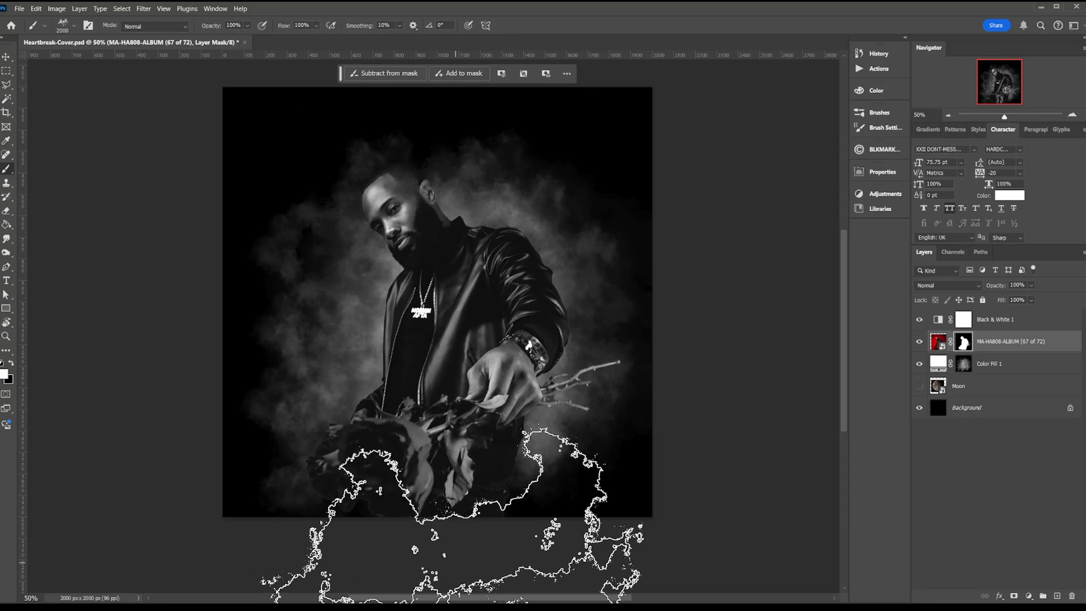
# - Fade the rose and lower body into the smoke by painting black on the portrait mask with a 1300 px brush at 82% opacity
pyautogui.press('[')
pyautogui.press('[')
pyautogui.press('[')
pyautogui.press('[')
pyautogui.press('x')
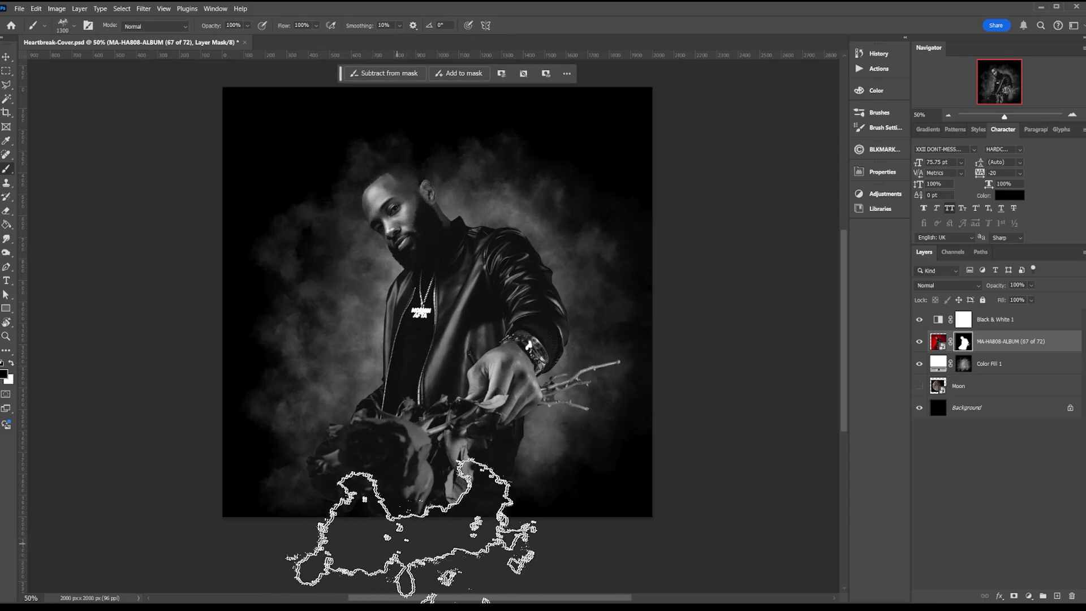
pyautogui.press('[')
pyautogui.press('[')
pyautogui.press('[')
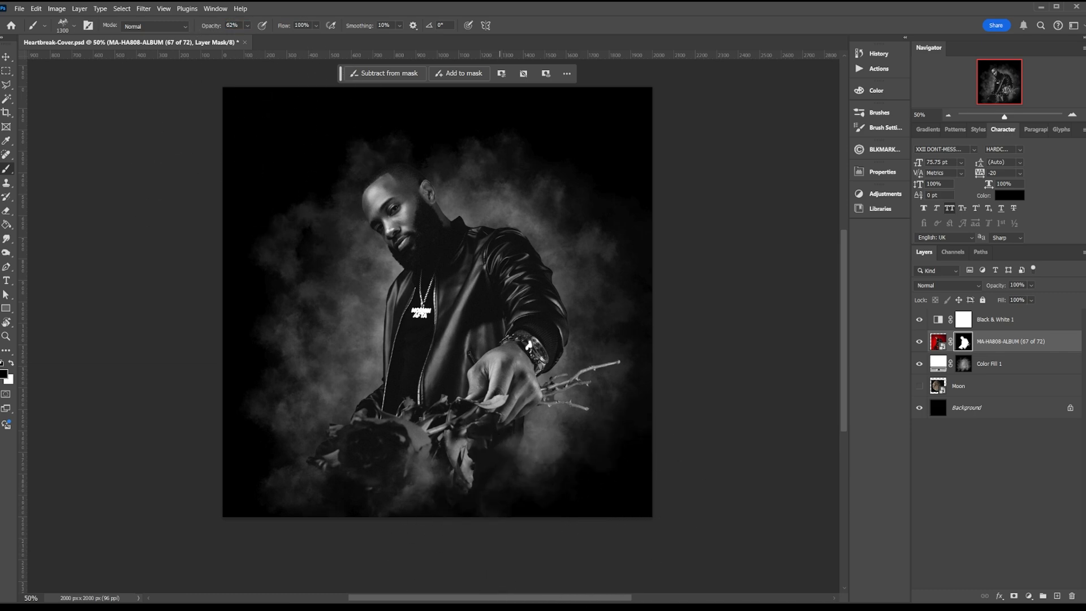
# - Refine the fade around the rose on the portrait mask with an 800 px brush and save the document
pyautogui.press('[')
pyautogui.press('[')
pyautogui.press('[')
pyautogui.press('[')
pyautogui.press('[')
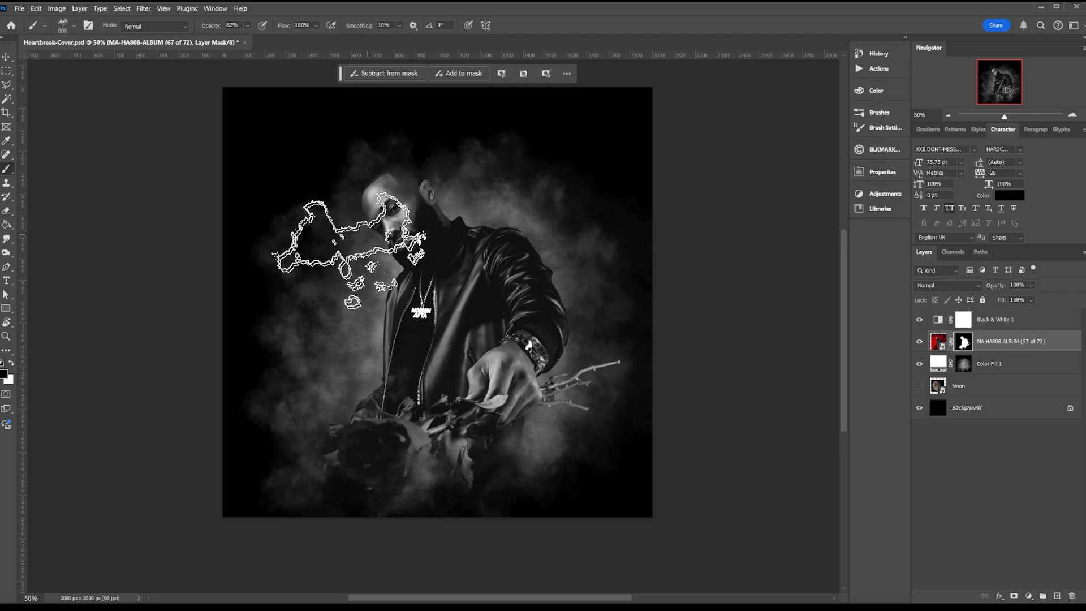
pyautogui.hotkey('ctrl', 's')
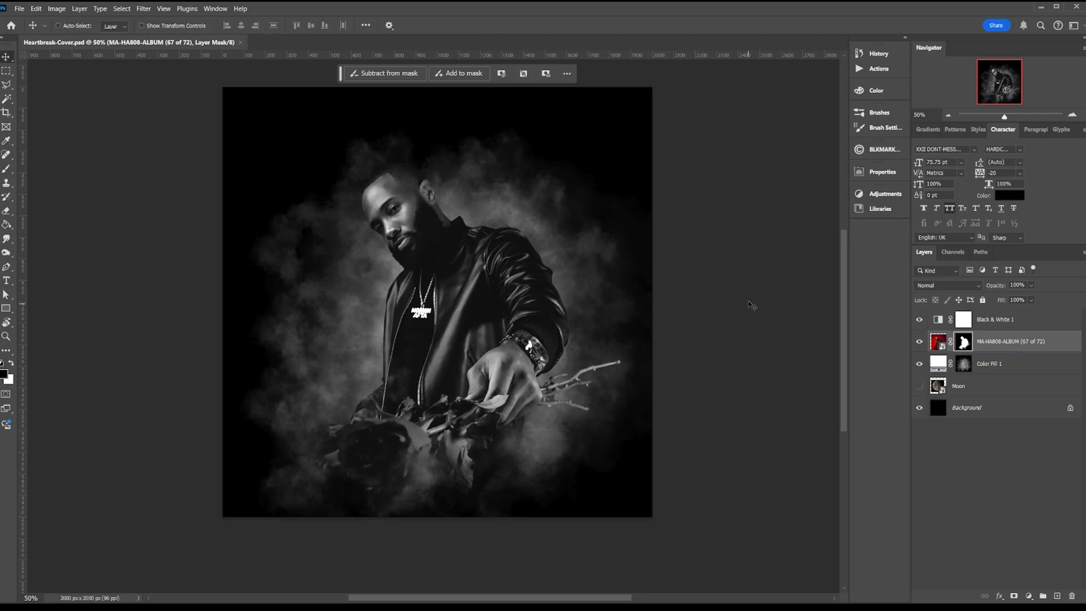
# - Add a white ffffff Solid Color fill layer above the portrait and invert its mask to black
pyautogui.scroll(2, 729, 304)
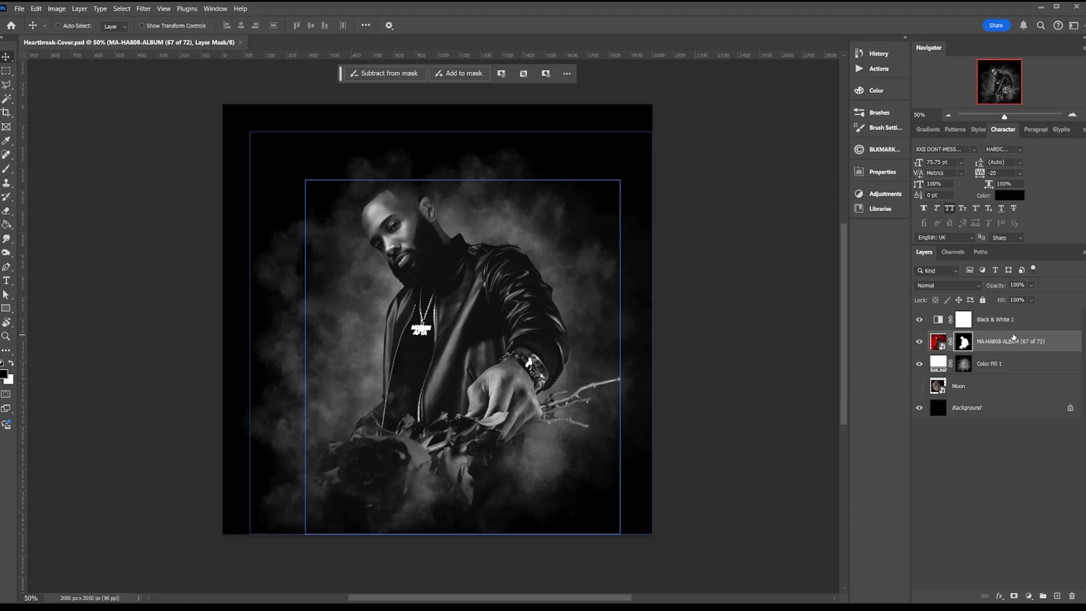
pyautogui.click(1028, 595)
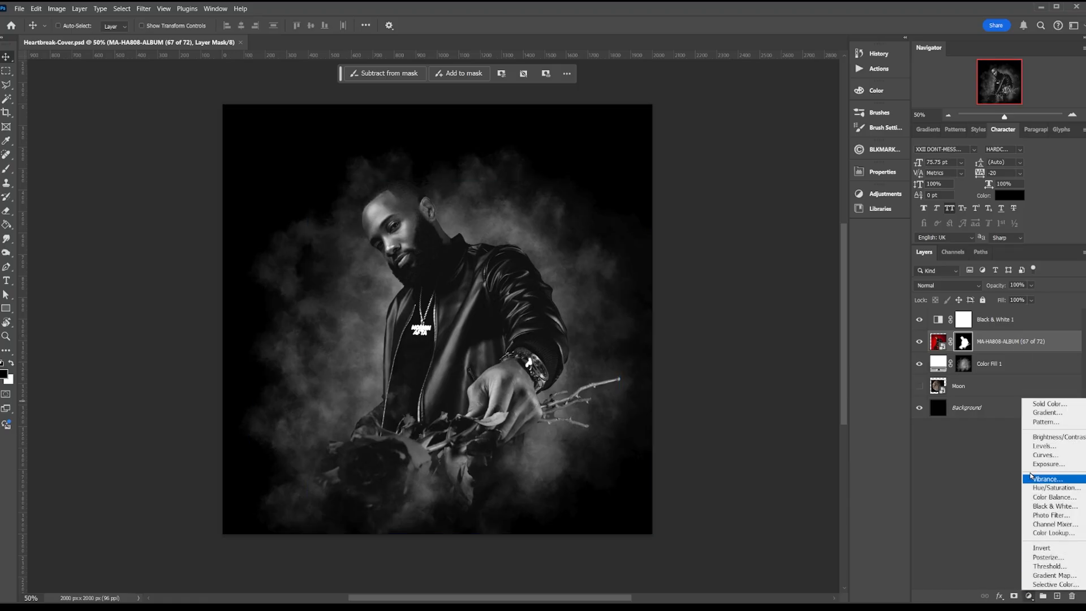
pyautogui.click(1029, 402)
pyautogui.write('ffffff')
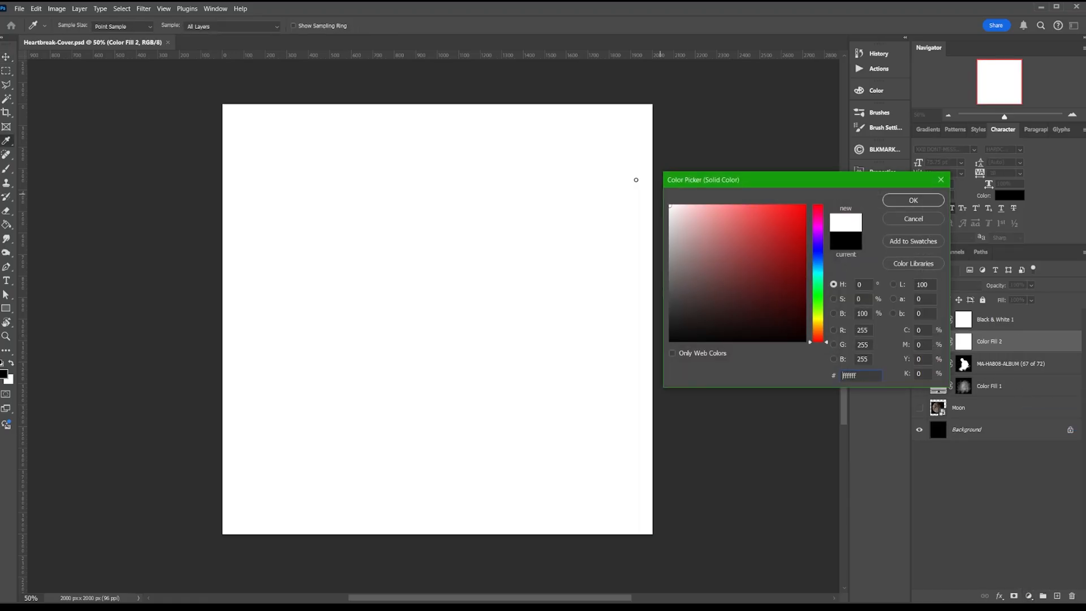
pyautogui.press('Return')
pyautogui.click(962, 343)
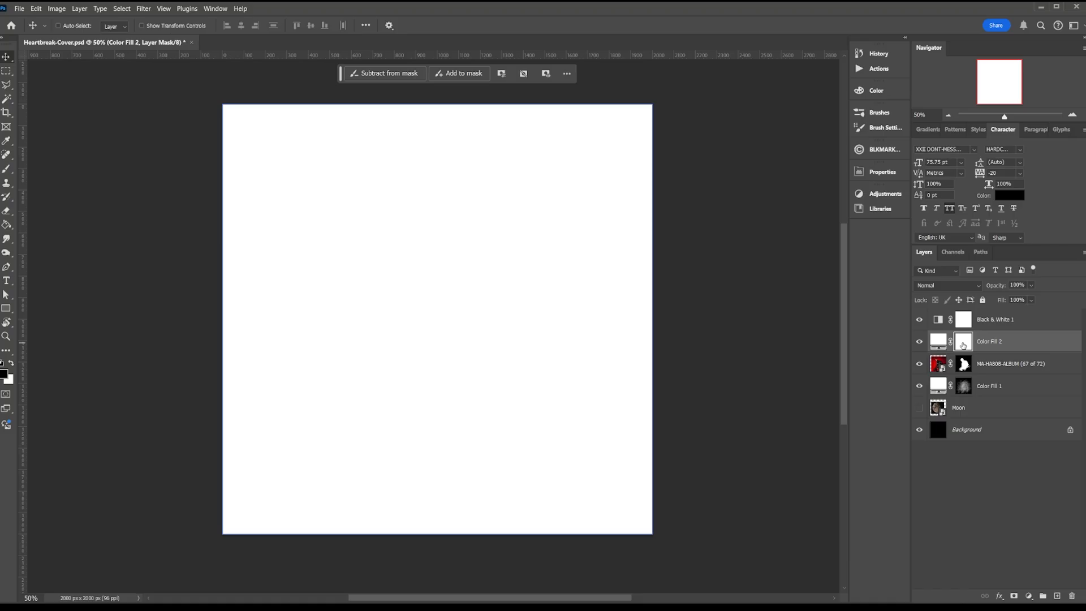
pyautogui.hotkey('ctrl', 'i')
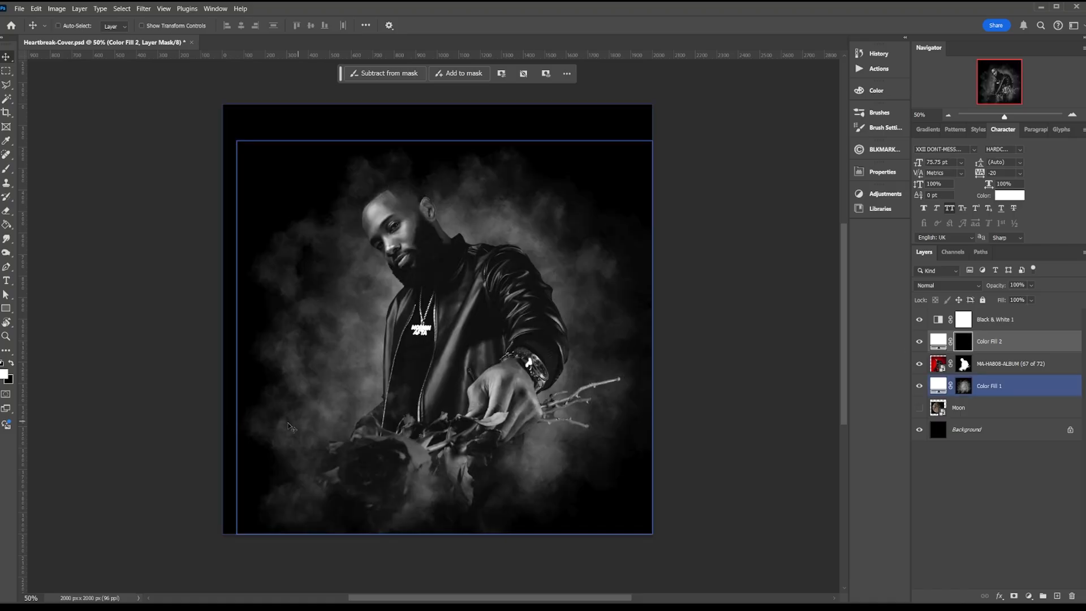
# - Choose another brush tip at 1300 px and 14% opacity and paint faint white smoke over the lower portrait
pyautogui.press('b')
pyautogui.press('x')
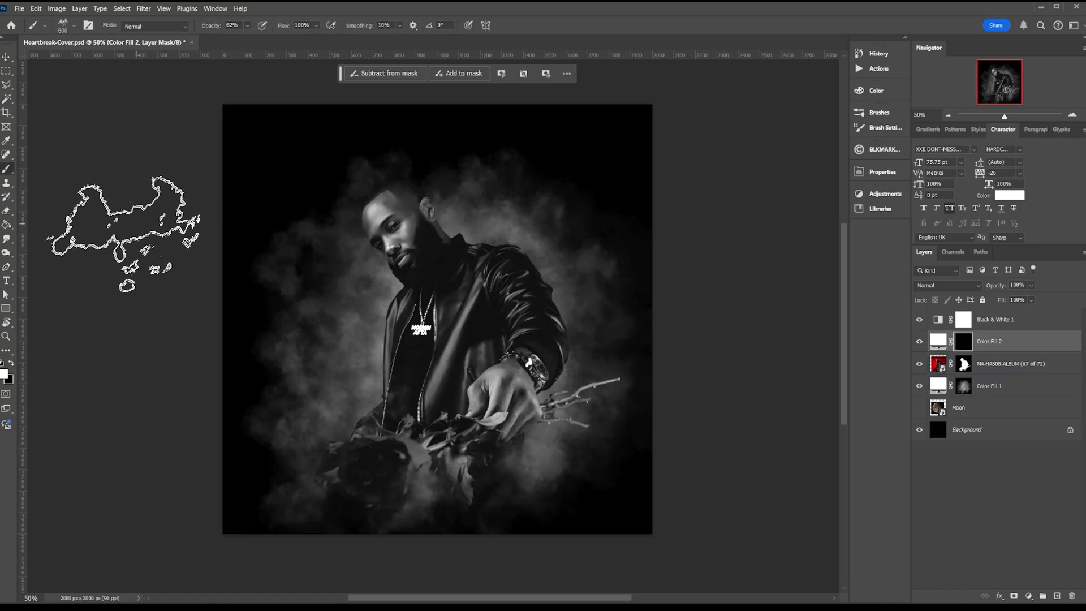
pyautogui.click(62, 27)
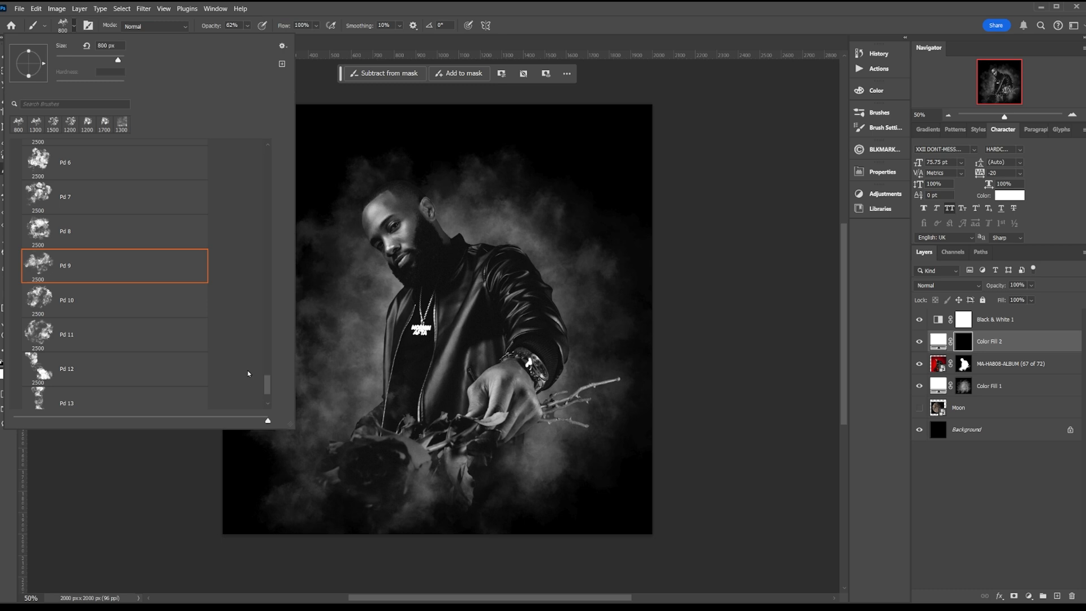
pyautogui.moveTo(263, 382)
pyautogui.mouseDown()
pyautogui.moveTo(263, 395)
pyautogui.moveTo(264, 323)
pyautogui.mouseUp()
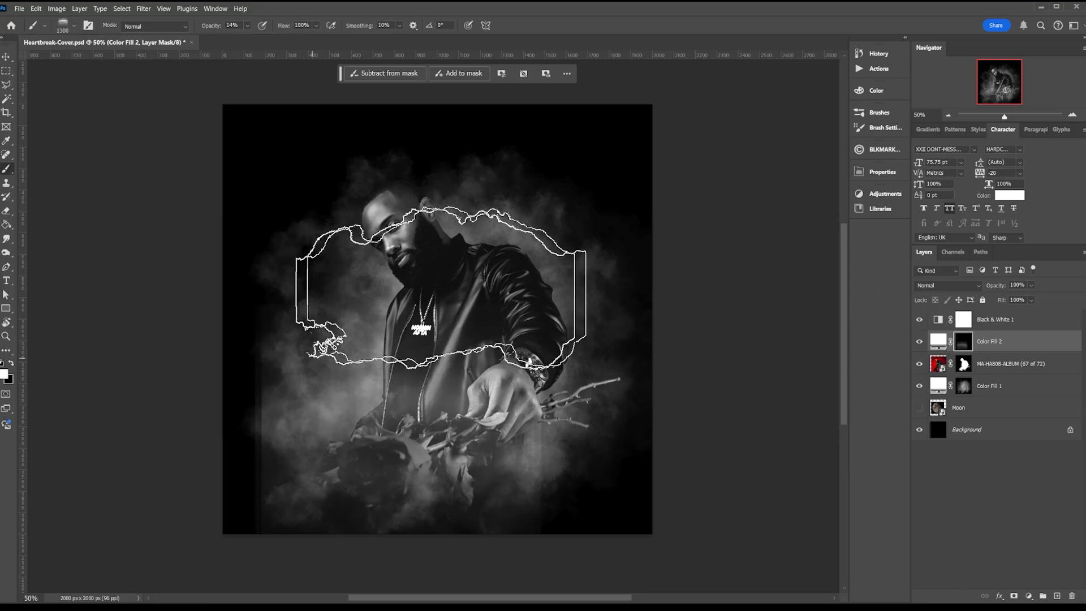
# - Thin the smoke over the man by painting black on the Color Fill 2 mask with an 800 px brush at 89% opacity
pyautogui.click(590, 252)
pyautogui.press('[')
pyautogui.press('[')
pyautogui.press('[')
pyautogui.press('[')
pyautogui.press('[')
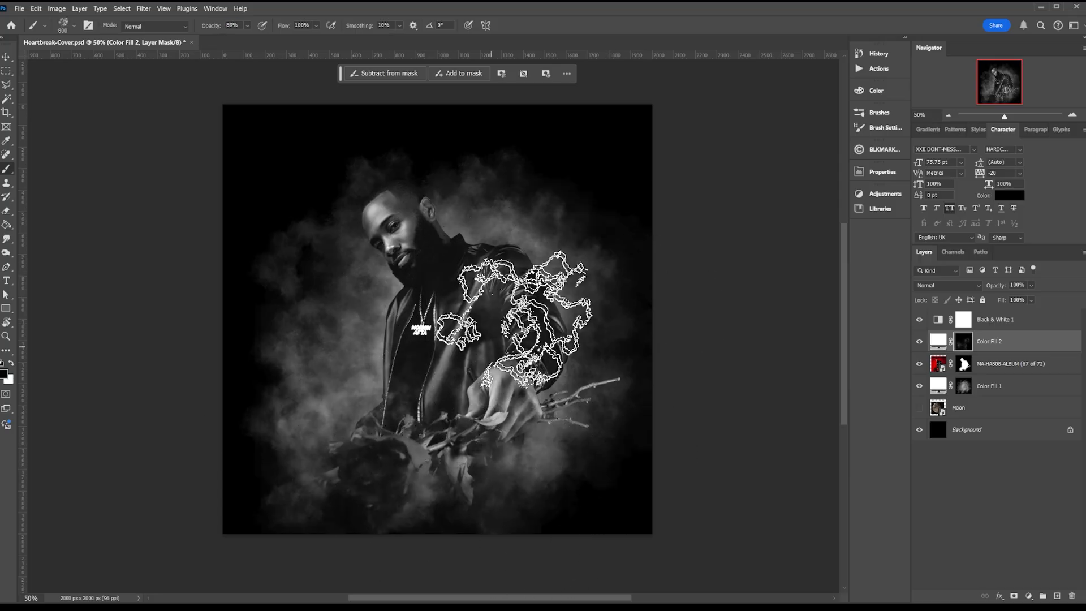
# - Compare the portrait with and without the front smoke on Color Fill 2
pyautogui.click(921, 344)
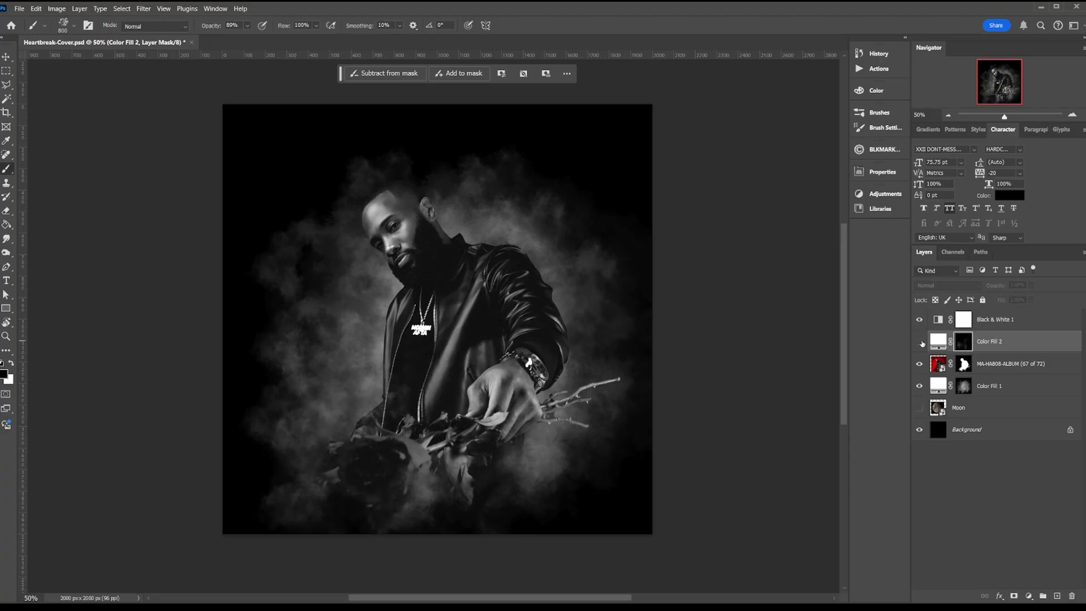
pyautogui.click(920, 342)
pyautogui.click(920, 342)
pyautogui.click(920, 342)
pyautogui.click(920, 342)
pyautogui.click(920, 342)
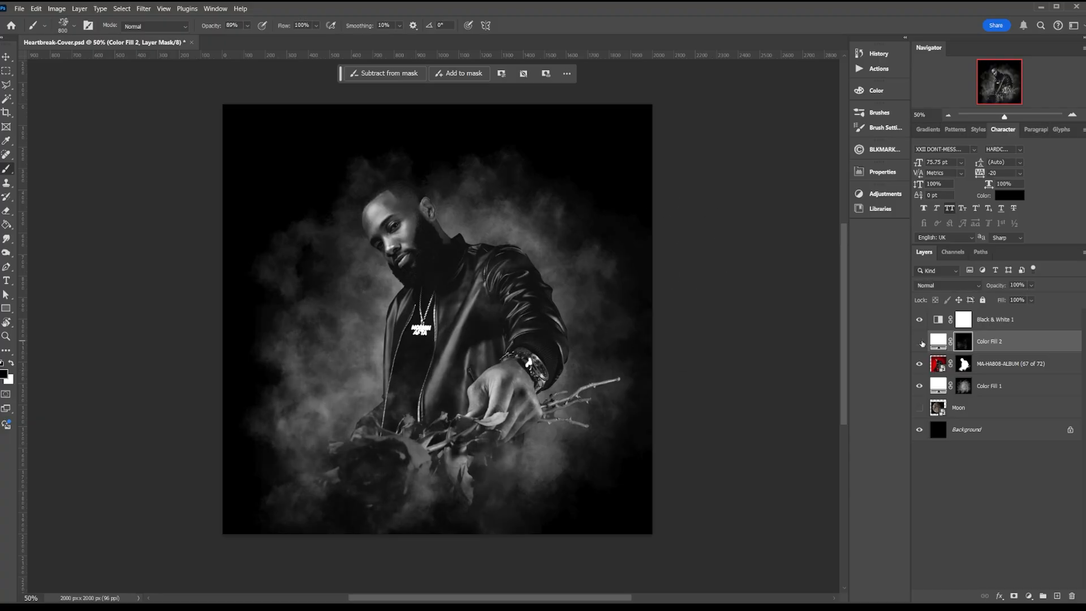
pyautogui.click(920, 342)
pyautogui.click(919, 342)
pyautogui.click(920, 342)
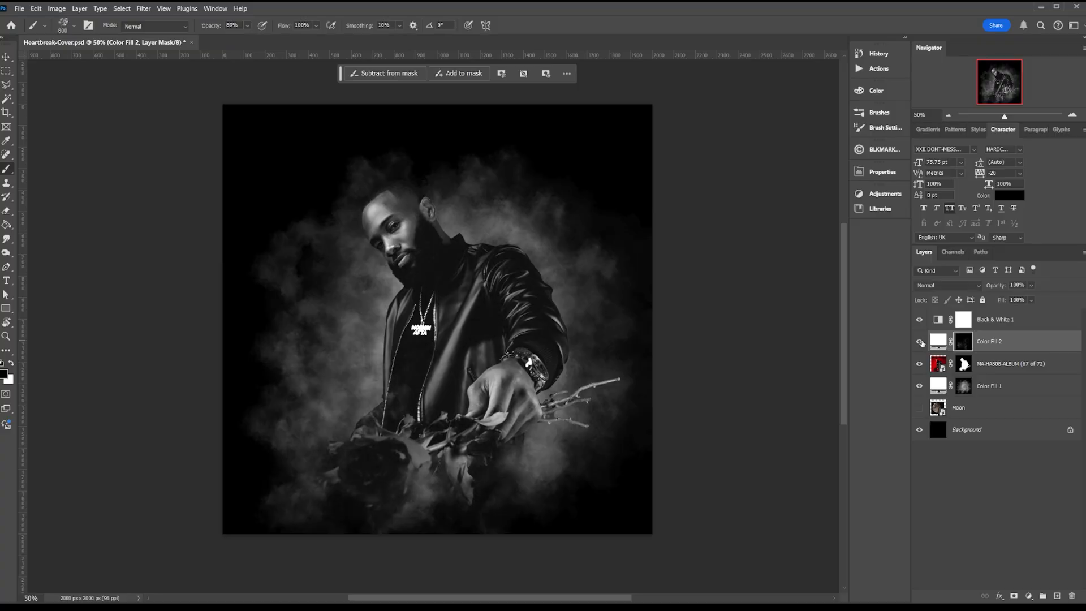
pyautogui.click(920, 342)
# - Reduce the brush to 400 px and touch up the front smoke near the hand and rose stem
pyautogui.press('[')
pyautogui.press('[')
pyautogui.press('[')
pyautogui.press('[')
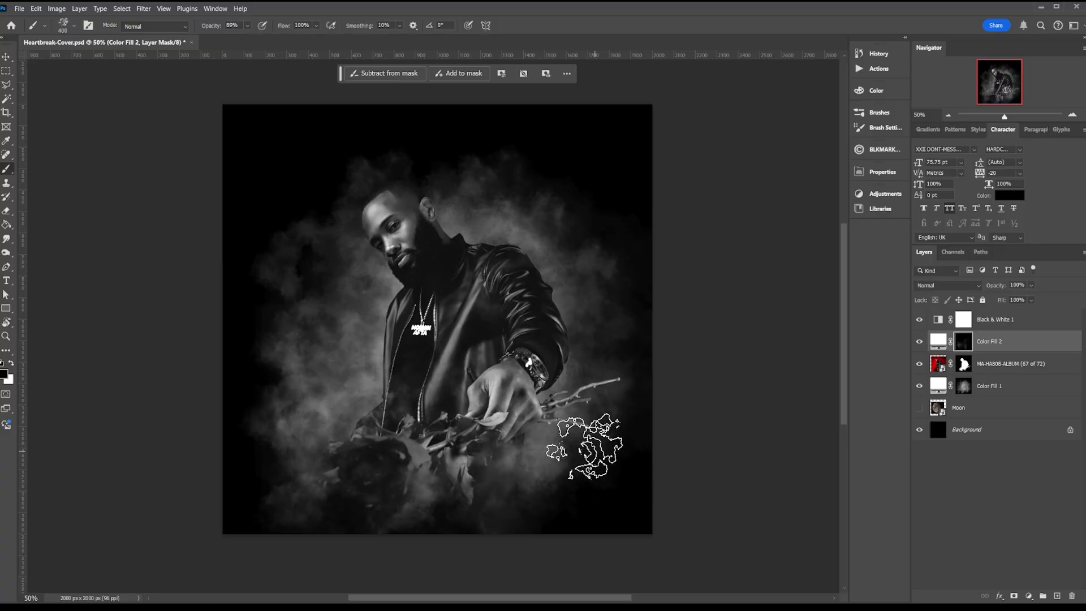
# - Compare the image with each smoke fill layer hidden and shown, and save the document
pyautogui.click(920, 342)
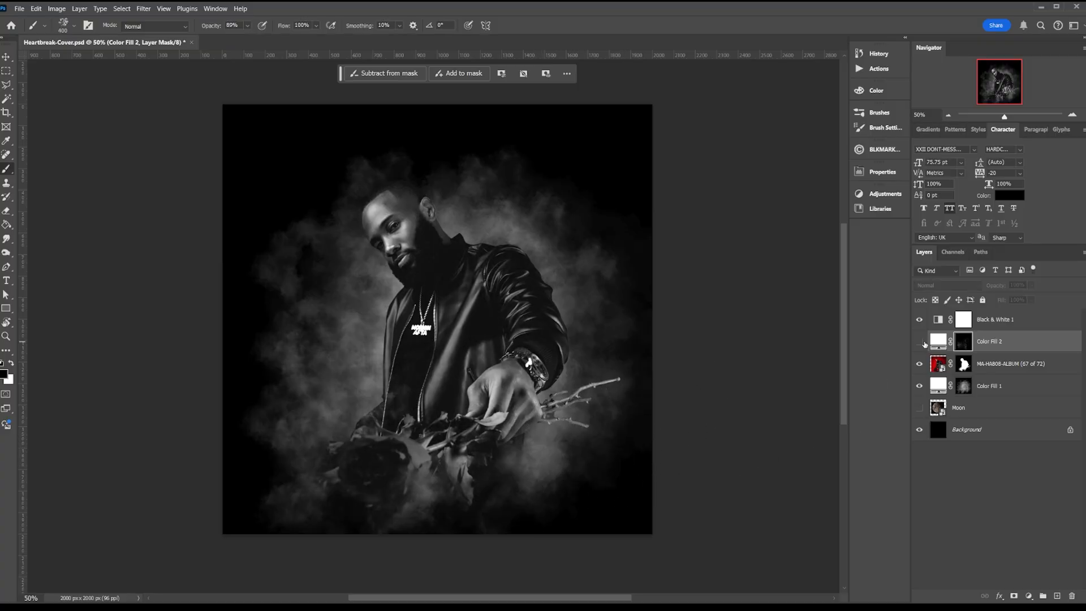
pyautogui.click(919, 341)
pyautogui.click(919, 342)
pyautogui.click(919, 342)
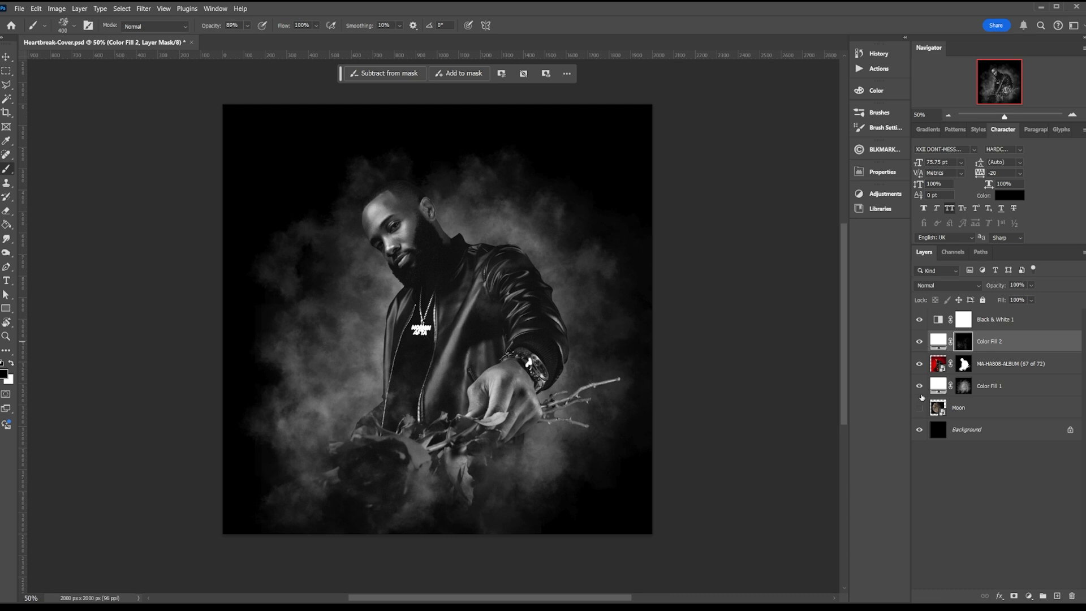
pyautogui.click(920, 388)
pyautogui.click(920, 388)
pyautogui.click(920, 388)
pyautogui.click(920, 388)
pyautogui.click(919, 342)
pyautogui.click(919, 342)
pyautogui.hotkey('ctrl', 's')
pyautogui.press('v')
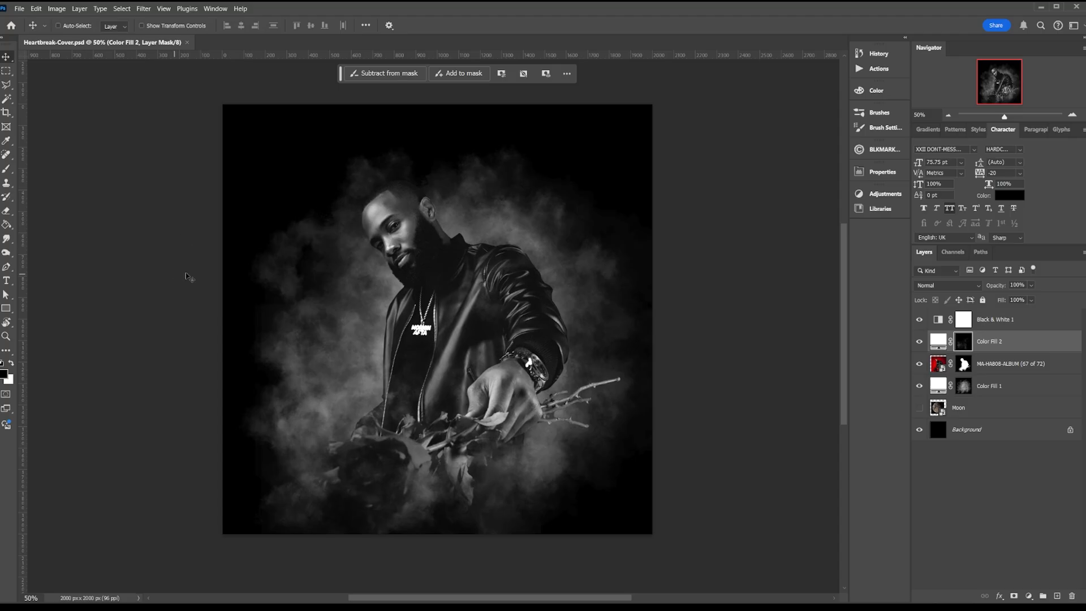
# - Scale the Color Fill 2, portrait, Color Fill 1 and Moon layers down slightly together and show the Moon layer
pyautogui.click(1007, 363)
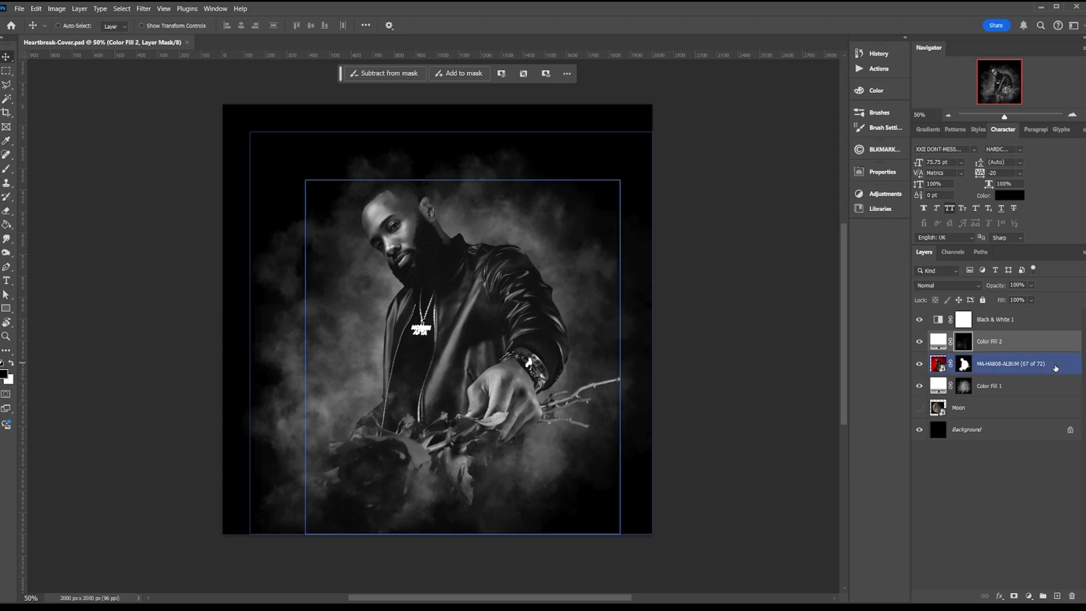
pyautogui.click(995, 385)
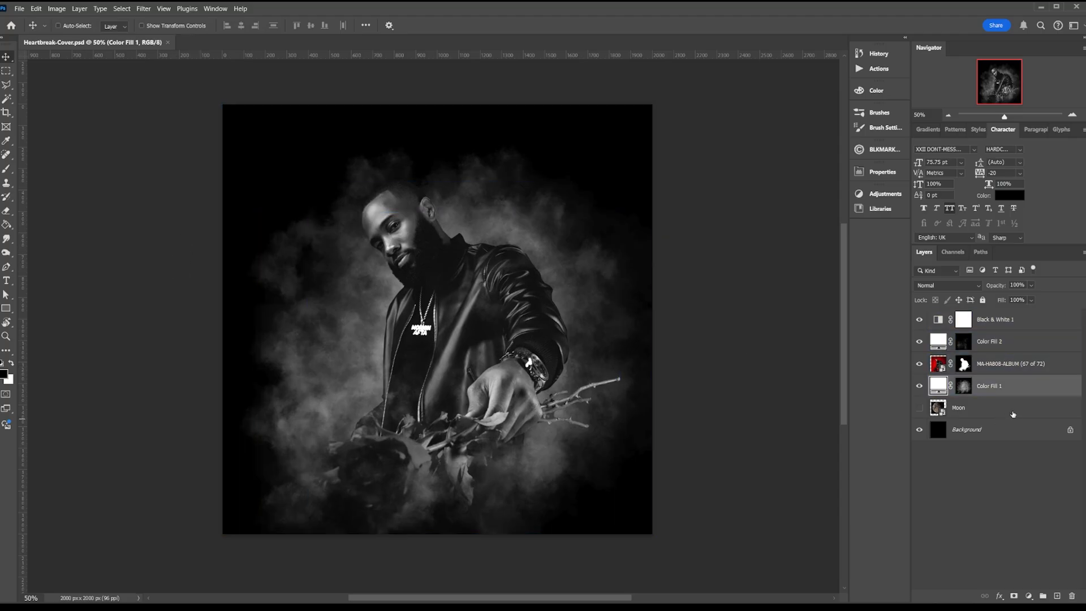
pyautogui.click(1012, 364)
pyautogui.click(1034, 339)
pyautogui.keyDown('shift'); pyautogui.click(1012, 414); pyautogui.keyUp('shift')
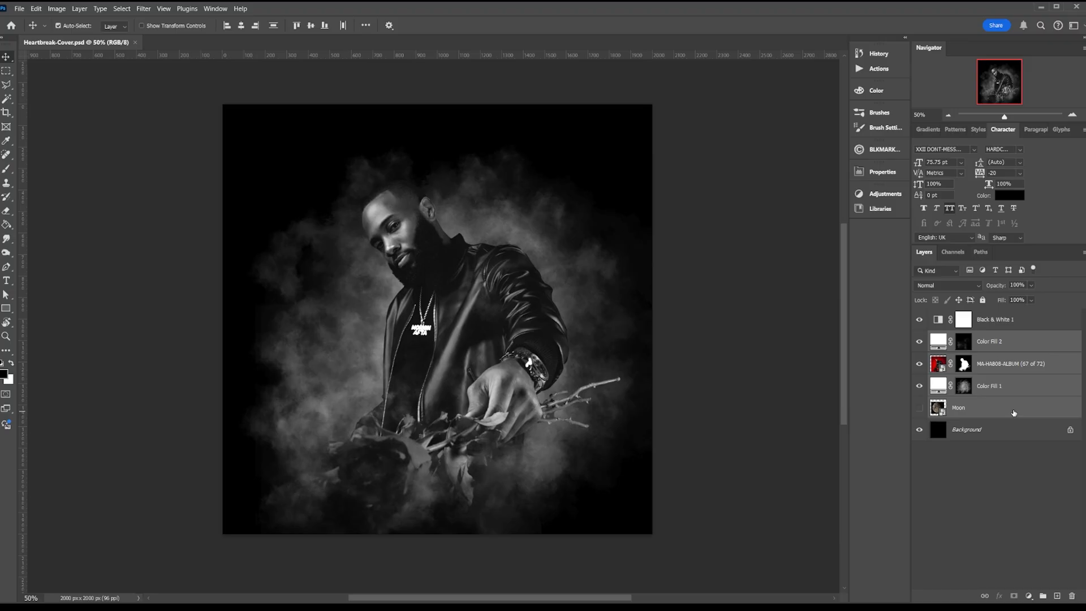
pyautogui.hotkey('ctrl', 't')
pyautogui.moveTo(651, 332); pyautogui.dragTo(634, 332)
pyautogui.press('Return')
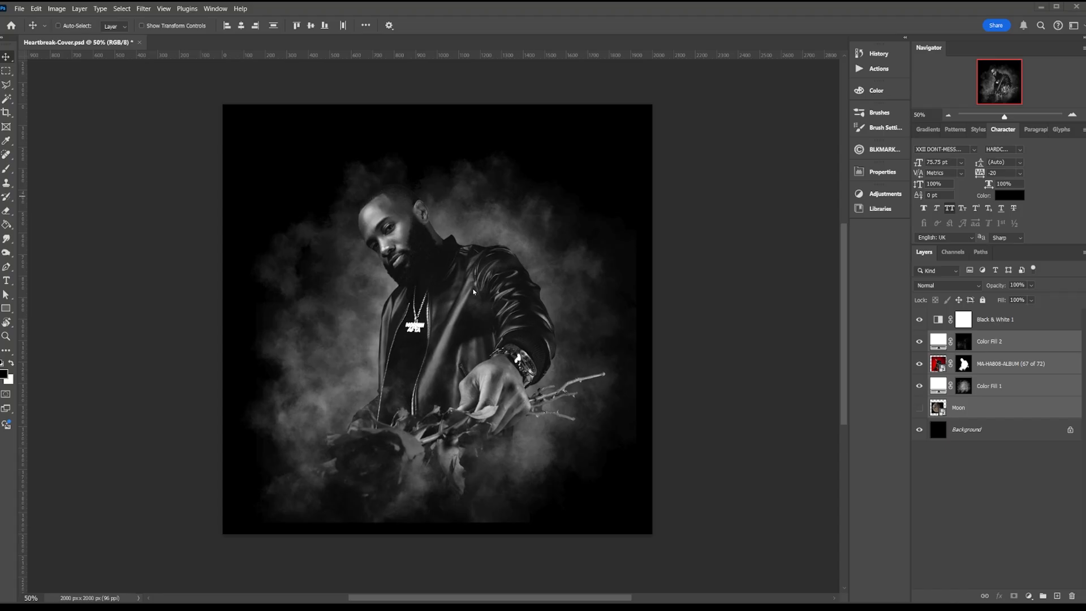
pyautogui.click(919, 408)
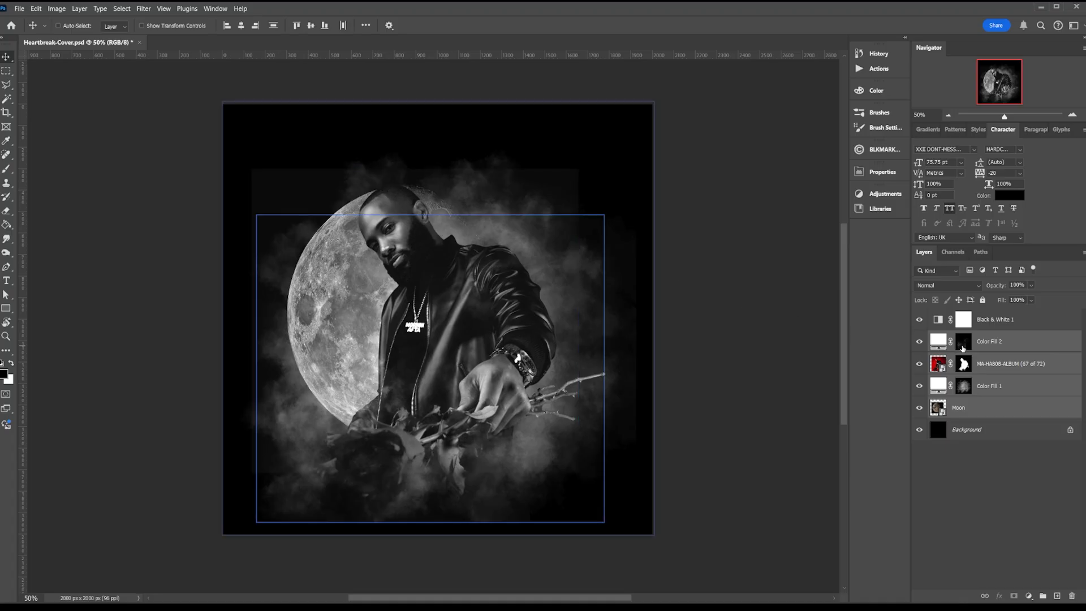
# - Touch up the upper-left edge of the back smoke on the Color Fill 1 mask and save the document
pyautogui.click(963, 385)
pyautogui.press('b')
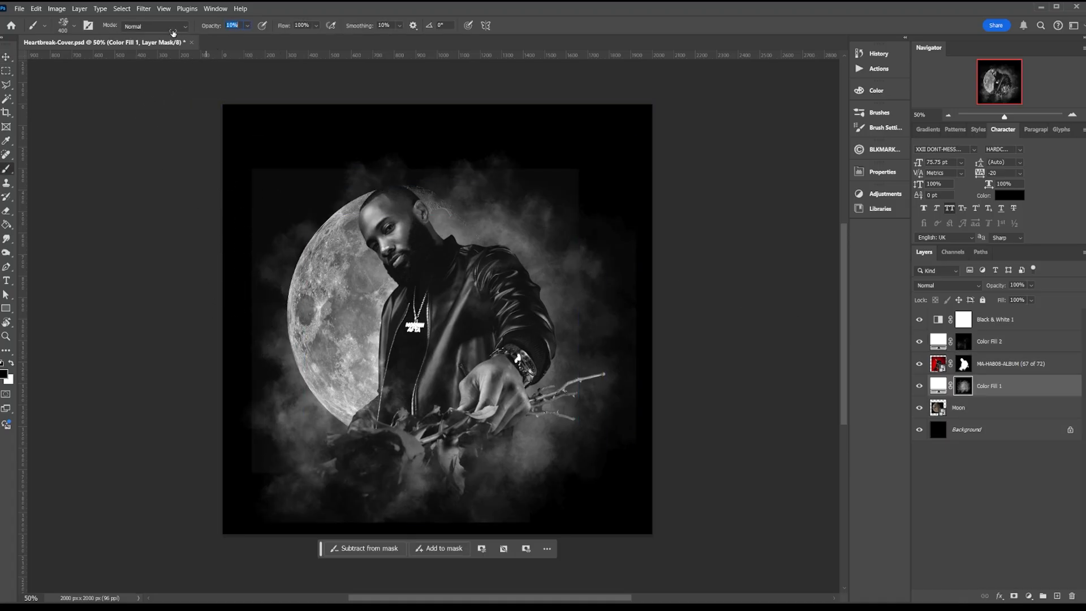
pyautogui.moveTo(214, 191)
pyautogui.mouseDown()
pyautogui.moveTo(252, 318)
pyautogui.moveTo(293, 177)
pyautogui.moveTo(300, 203)
pyautogui.moveTo(369, 181)
pyautogui.moveTo(520, 199)
pyautogui.moveTo(472, 182)
pyautogui.moveTo(287, 284)
pyautogui.moveTo(305, 194)
pyautogui.mouseUp()
pyautogui.press('v')
pyautogui.hotkey('ctrl', 's')
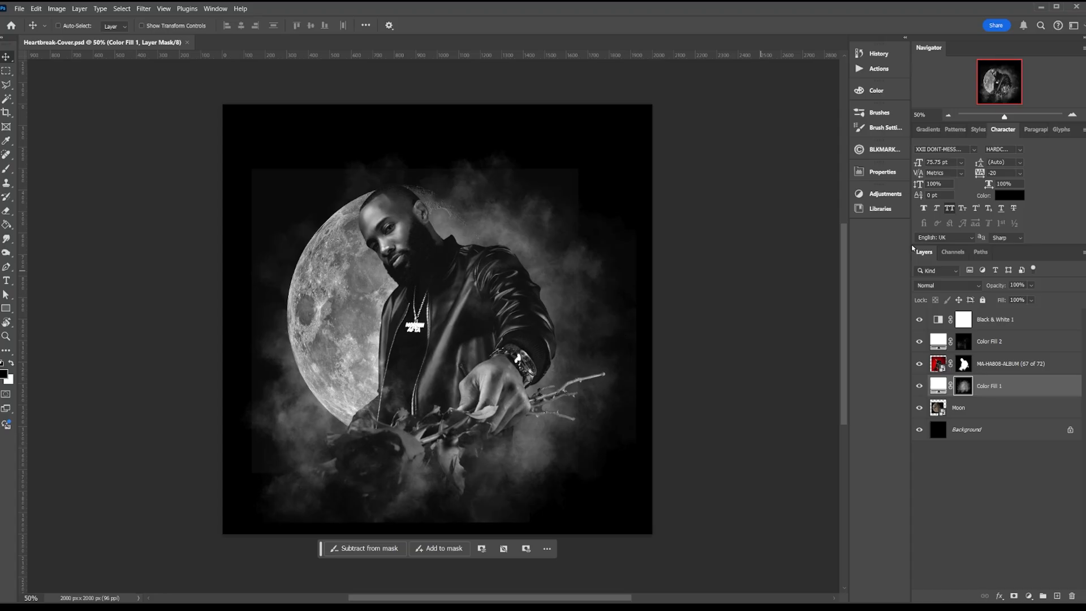
# - Set the Moon layer's blend mode to Screen and move the layer above Color Fill 1
pyautogui.click(988, 408)
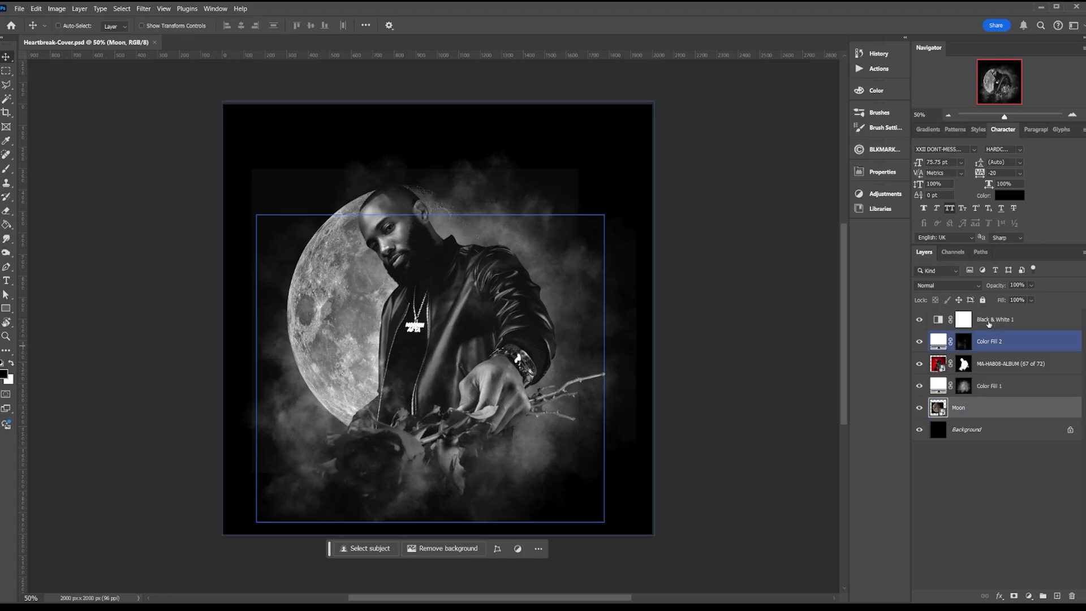
pyautogui.click(947, 285)
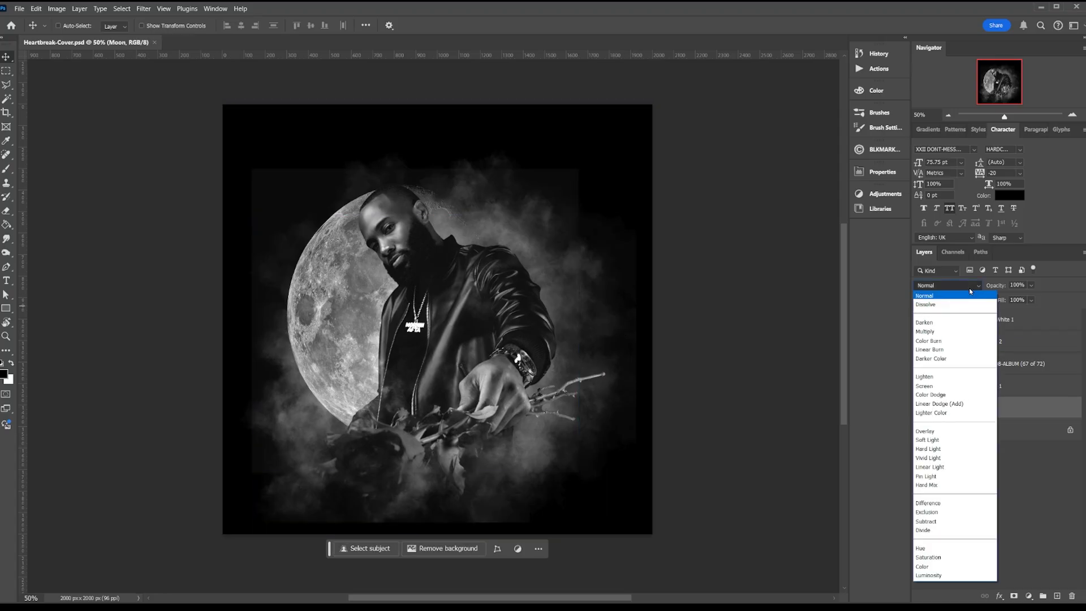
pyautogui.click(927, 385)
# - Add a Curves adjustment layer above the portrait and clip it to the portrait layer
pyautogui.click(1030, 370)
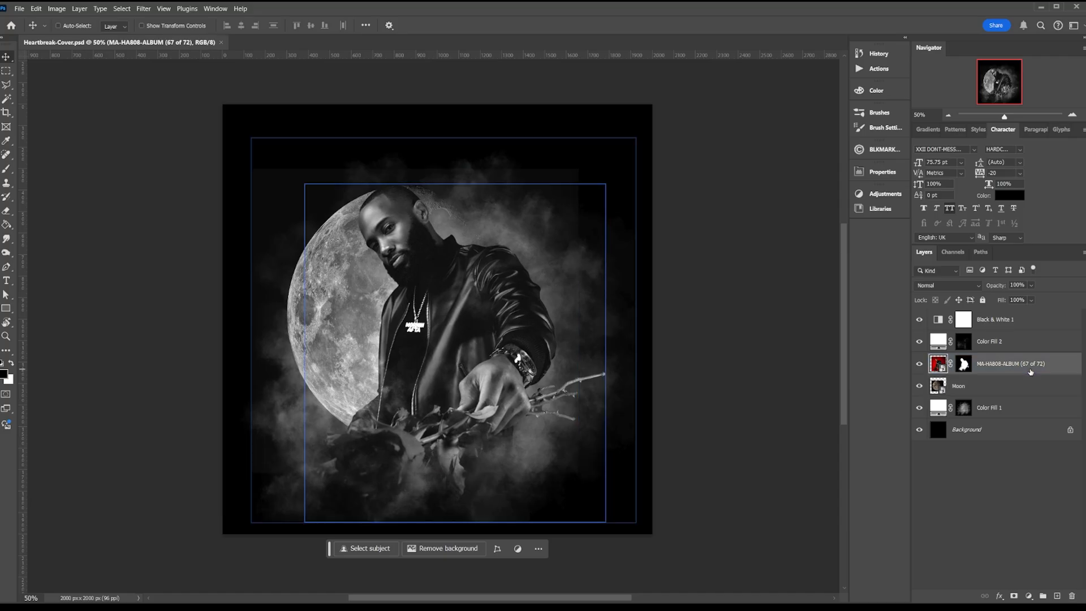
pyautogui.click(996, 384)
pyautogui.click(958, 452)
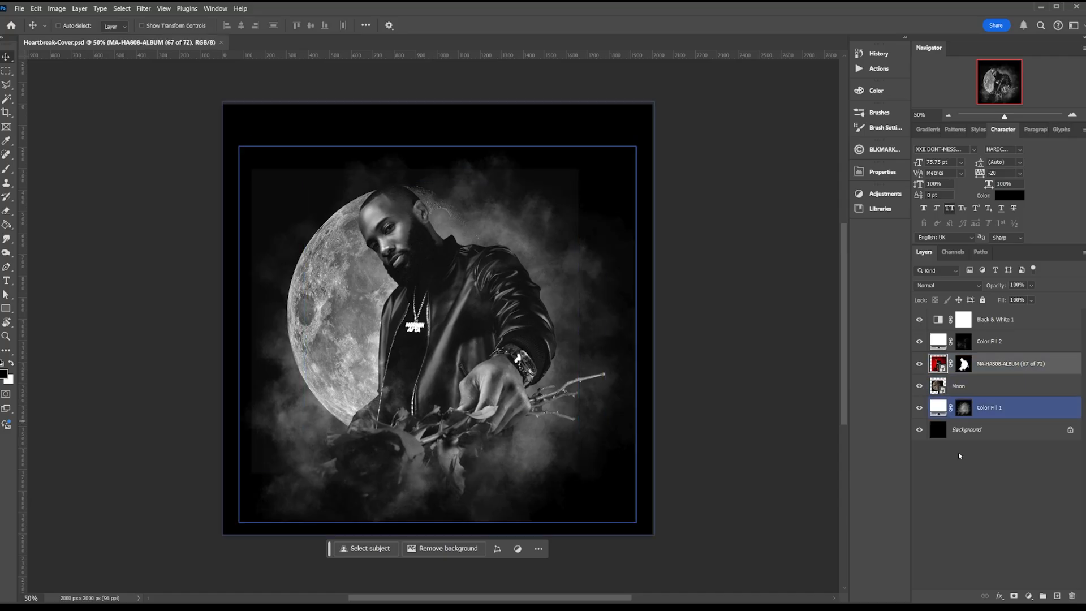
pyautogui.click(1028, 595)
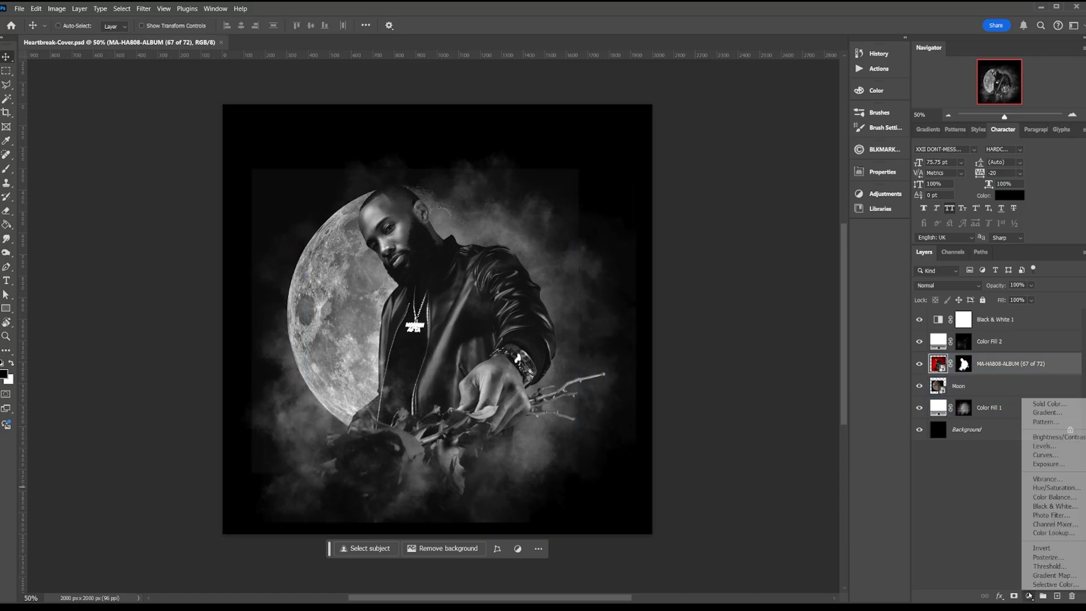
pyautogui.click(1045, 455)
pyautogui.rightClick(1005, 370)
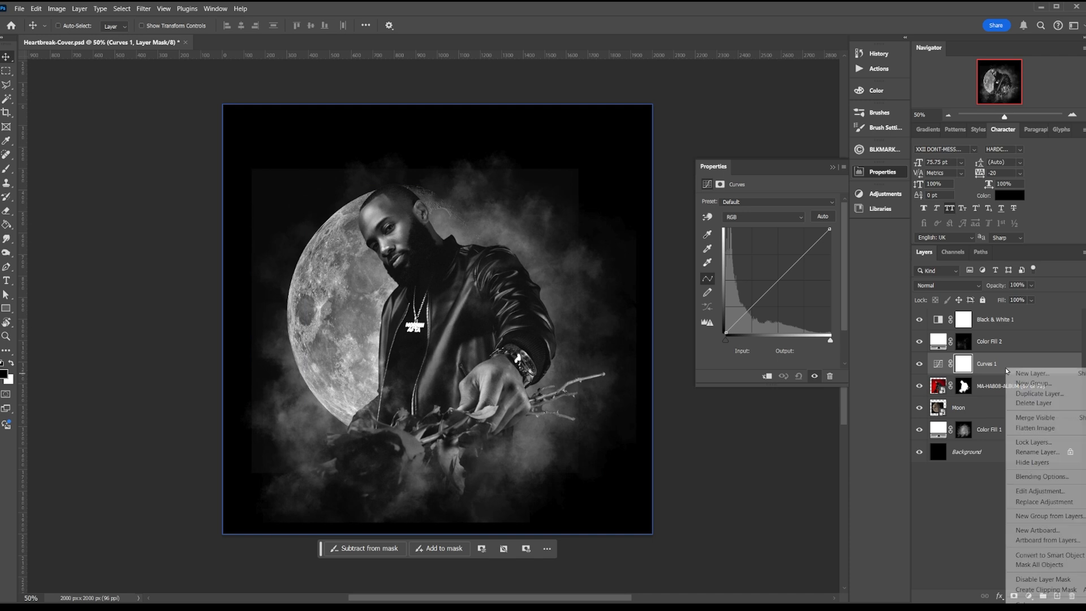
pyautogui.click(765, 380)
pyautogui.click(766, 377)
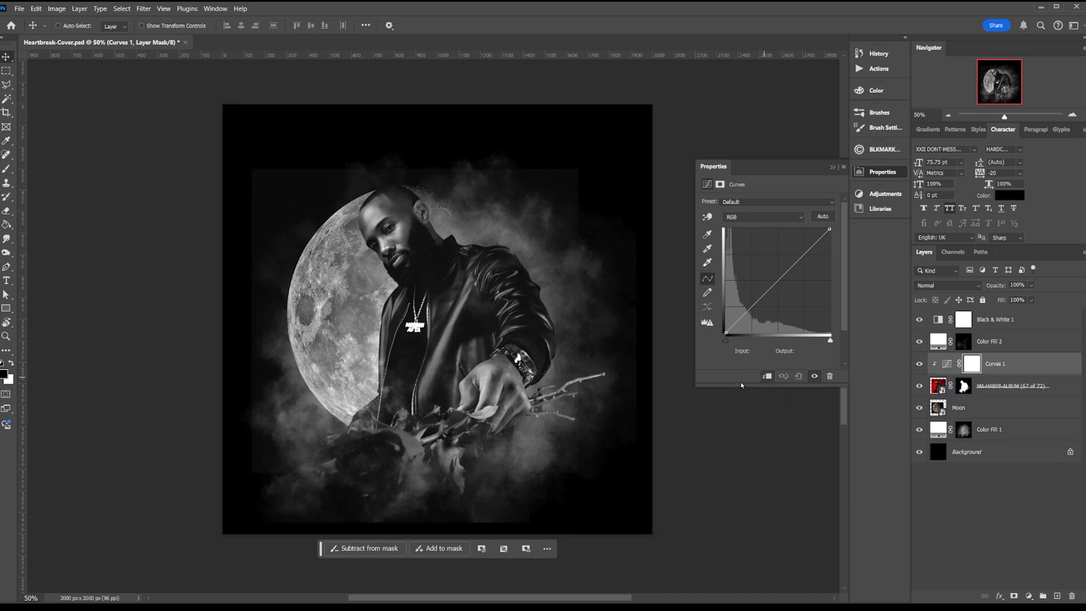
# - Pull the curve down to darken the portrait and invert the Curves 1 mask to black
pyautogui.moveTo(751, 308); pyautogui.dragTo(759, 315)
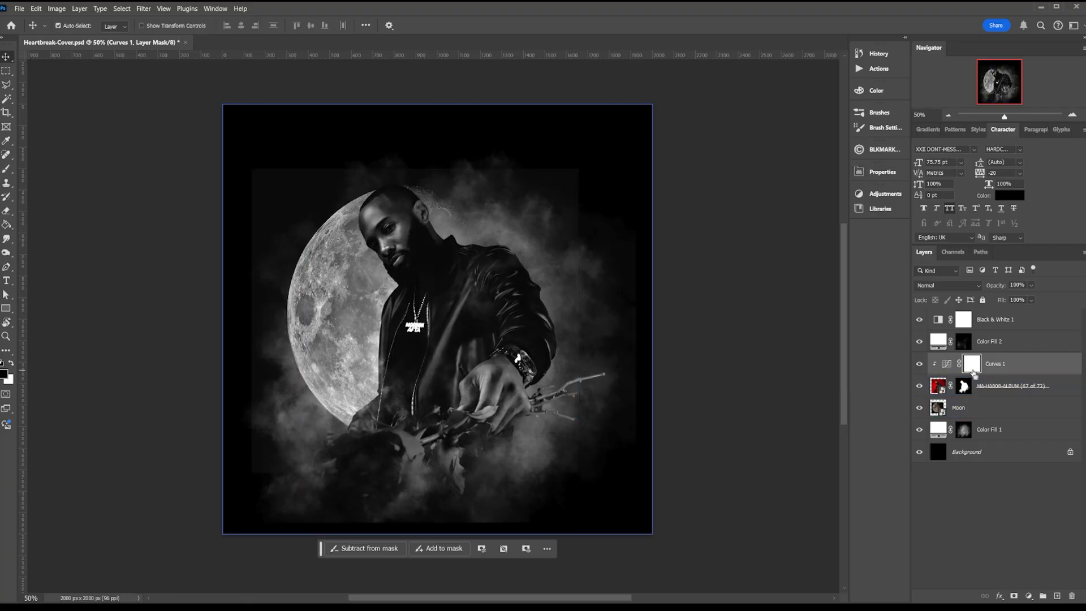
pyautogui.hotkey('ctrl', 'i')
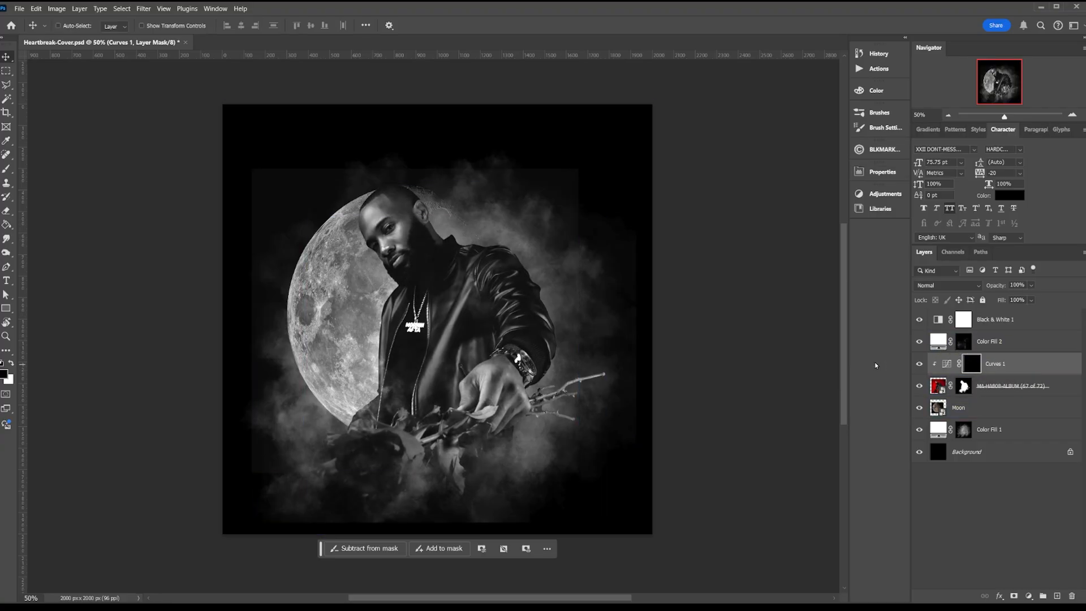
# - Choose the Soft Round Pressure Opacity and Flow brush with 31% opacity and 10% smoothing
pyautogui.press('b')
pyautogui.click(65, 22)
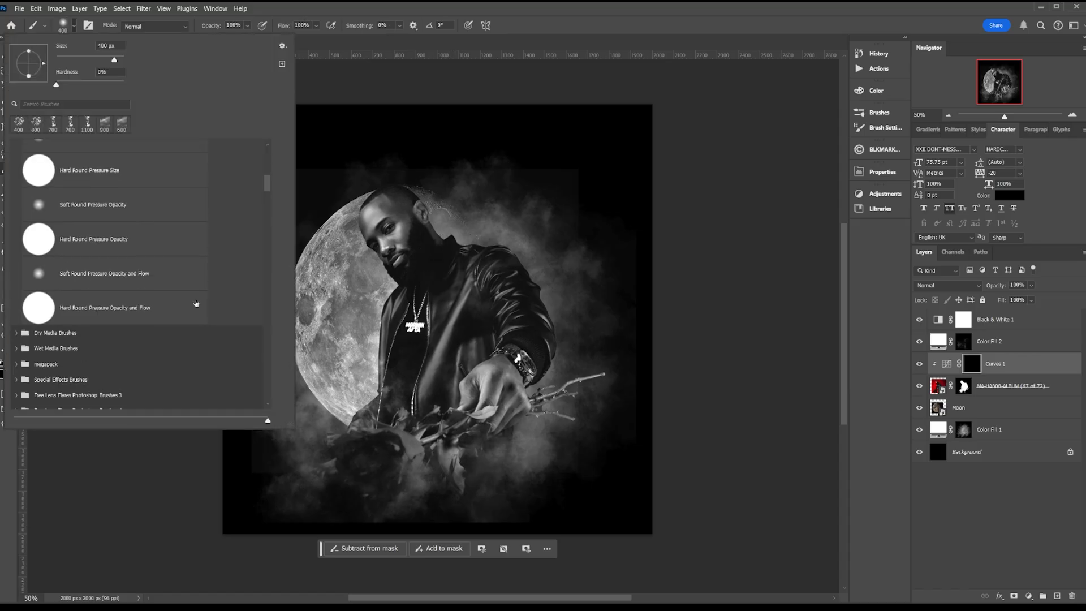
pyautogui.click(109, 276)
pyautogui.scroll(10, 170, 237)
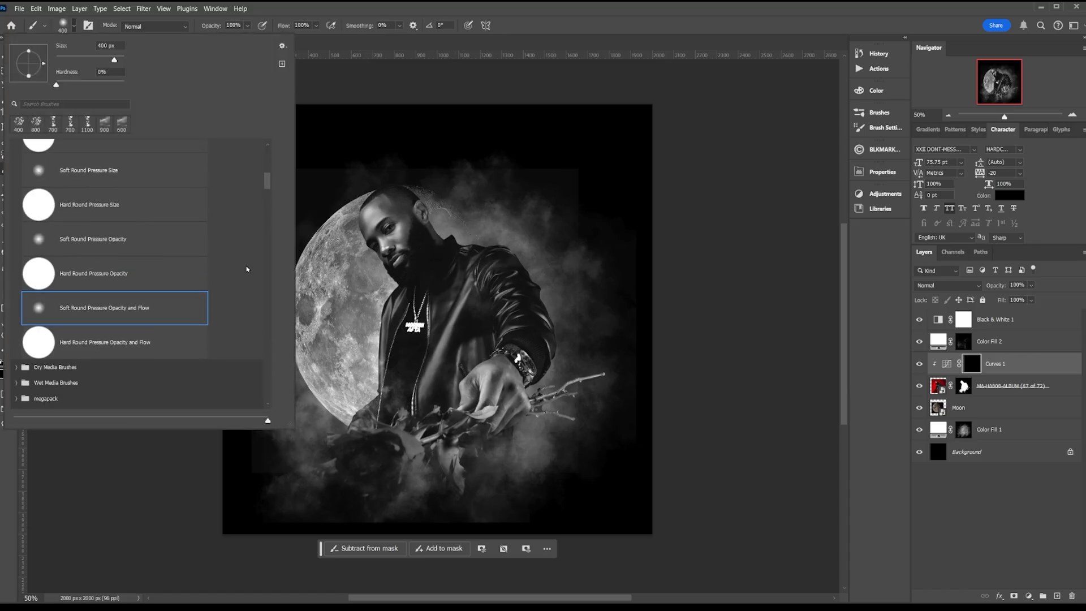
pyautogui.doubleClick(95, 323)
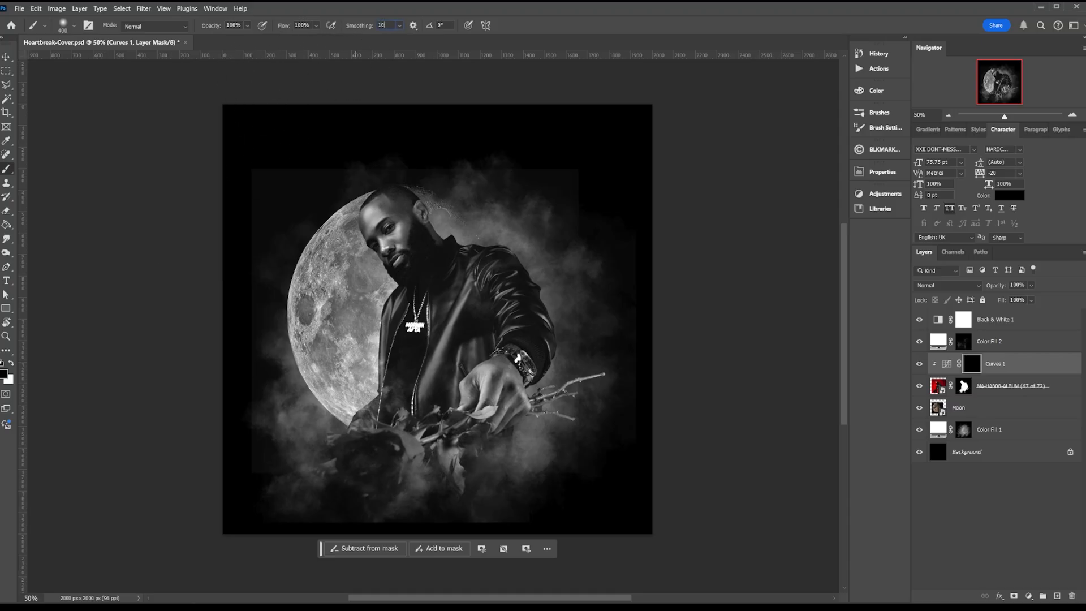
pyautogui.moveTo(218, 29); pyautogui.dragTo(197, 32)
# - Try to brush the Curves 1 darkening onto the man's chest and neck
pyautogui.scroll(2, 387, 305)
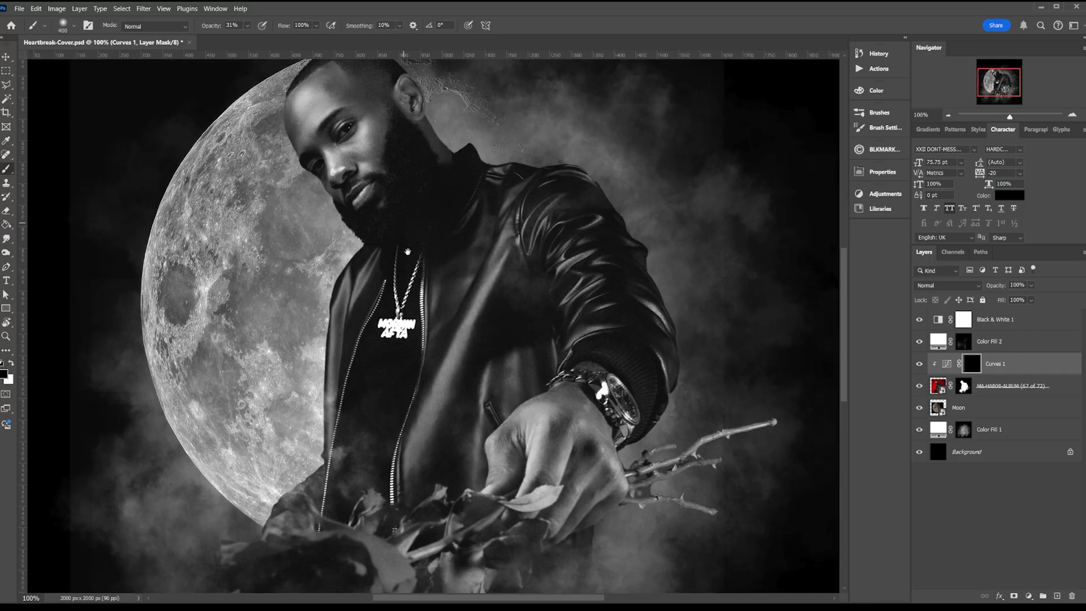
pyautogui.moveTo(406, 232); pyautogui.dragTo(415, 291)
pyautogui.moveTo(381, 333)
pyautogui.mouseDown()
pyautogui.moveTo(377, 261)
pyautogui.moveTo(382, 306)
pyautogui.mouseUp()
pyautogui.moveTo(438, 154)
pyautogui.mouseDown()
pyautogui.moveTo(446, 197)
pyautogui.moveTo(430, 160)
pyautogui.mouseUp()
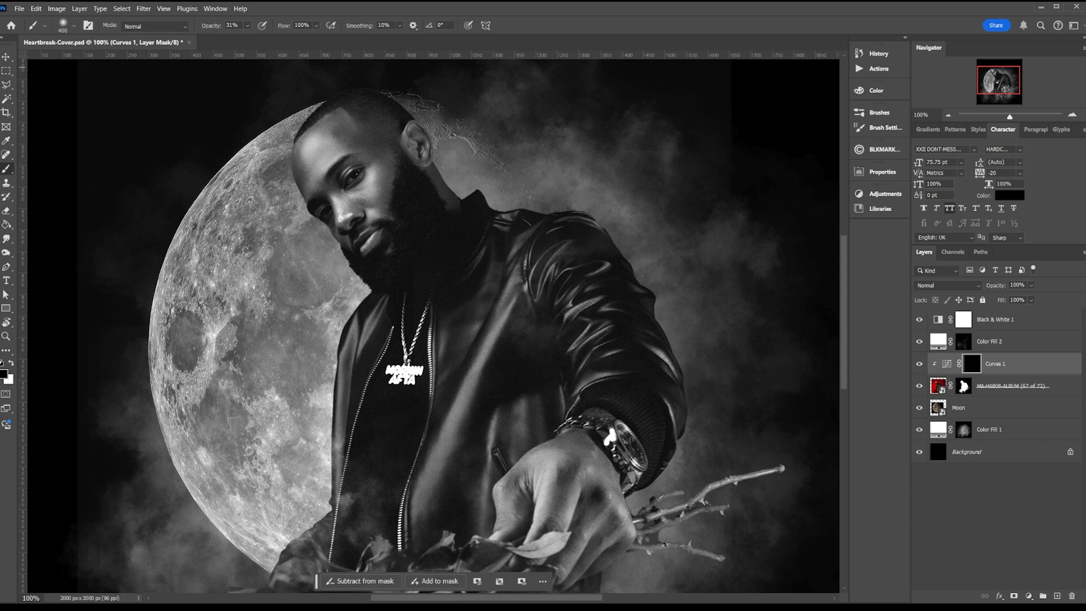
# - Select the Color Fill 2 mask for work around the hand and rose, and raise the brush opacity
pyautogui.click(963, 341)
pyautogui.moveTo(709, 459); pyautogui.dragTo(672, 306)
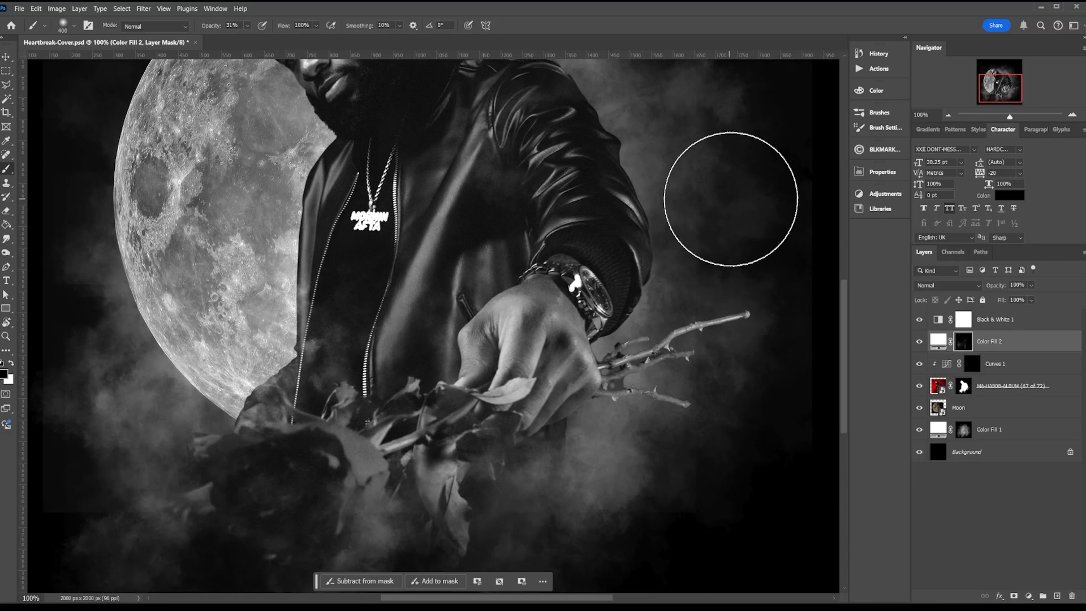
pyautogui.moveTo(217, 27); pyautogui.dragTo(351, 26)
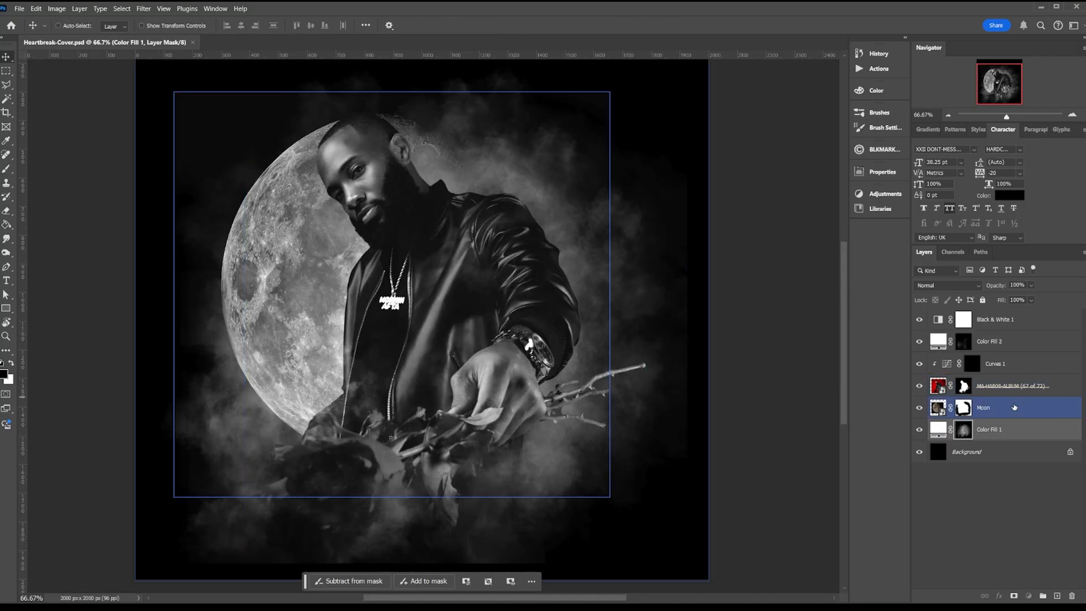
# - Flip the Moon layer horizontally and move the moon to the right, behind the man's shoulder and arm
pyautogui.click(1014, 407)
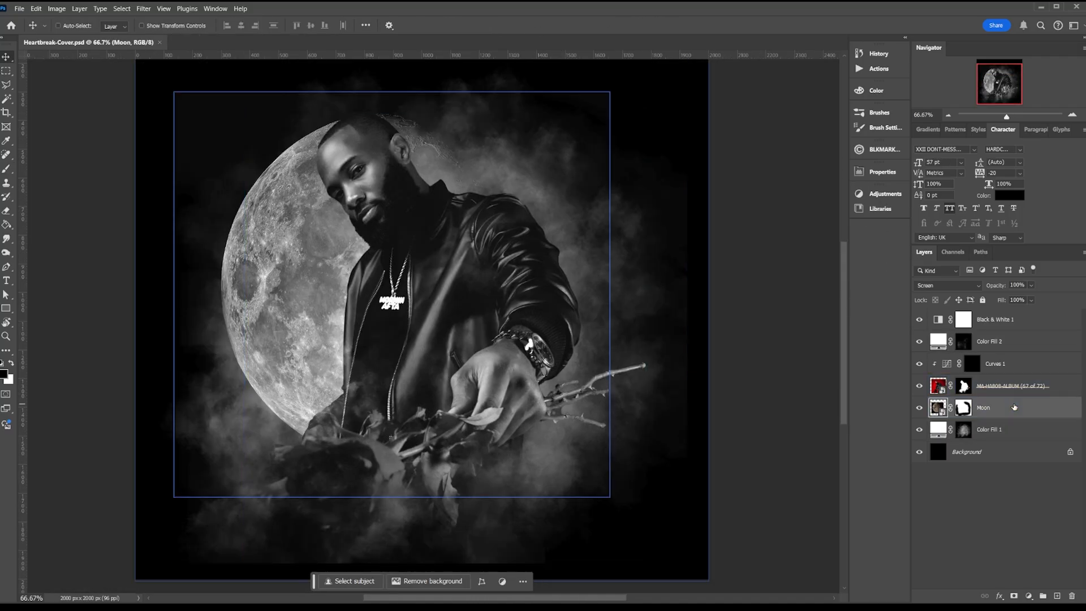
pyautogui.click(36, 9)
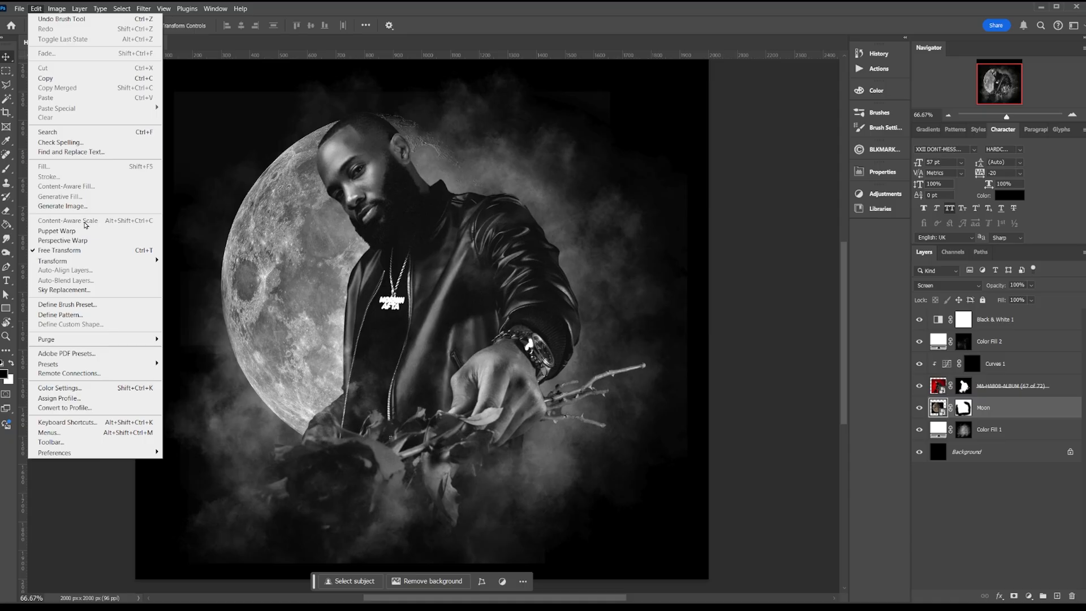
pyautogui.moveTo(90, 264)
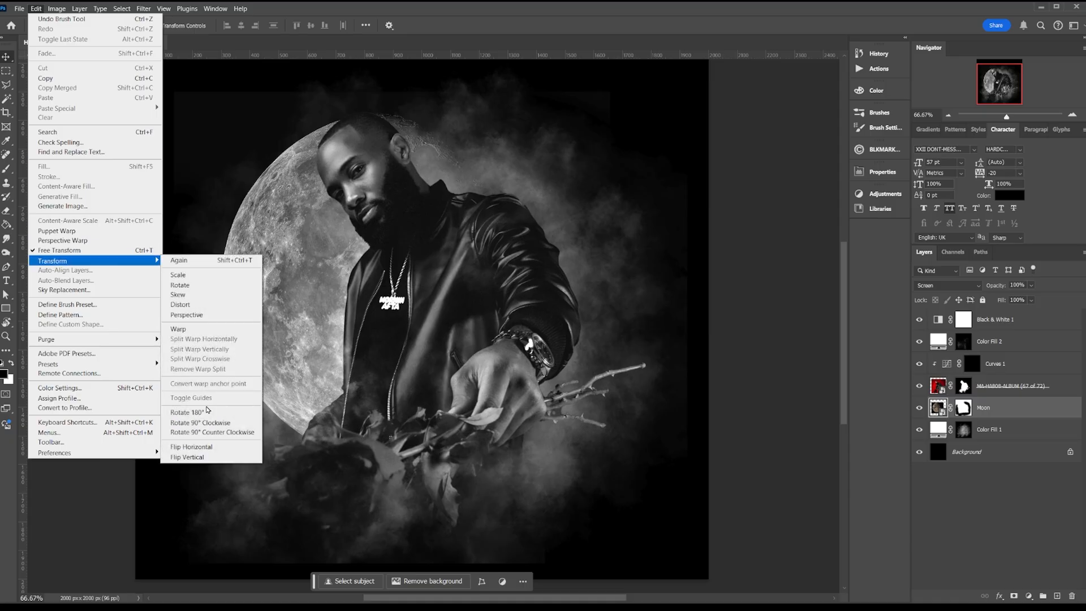
pyautogui.click(204, 447)
pyautogui.moveTo(381, 285); pyautogui.dragTo(459, 282)
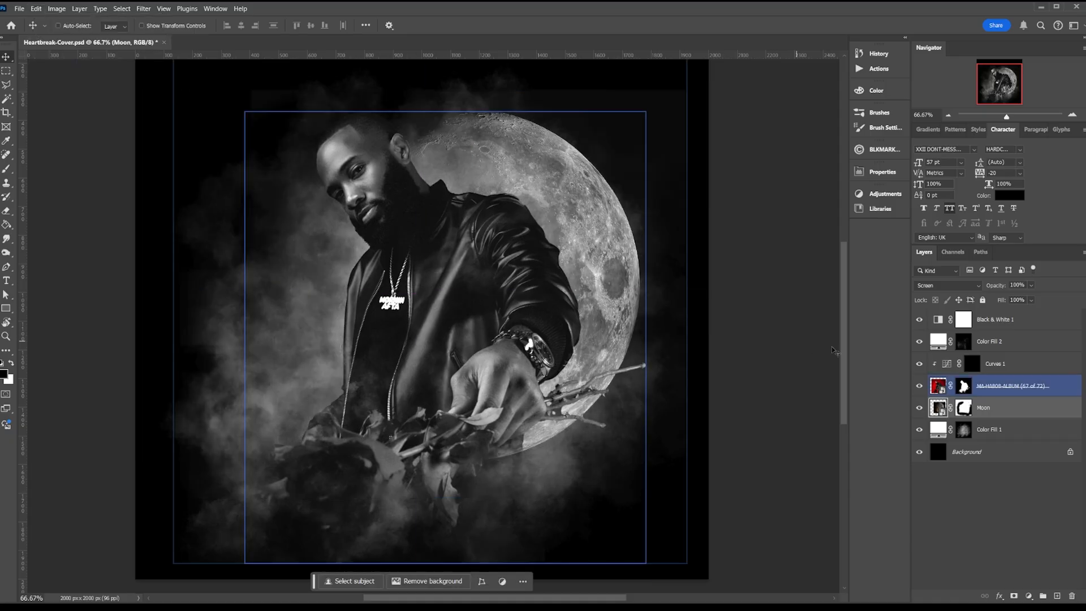
# - Compare the portrait with the Curves 1 mask disabled and enabled
pyautogui.click(1020, 372)
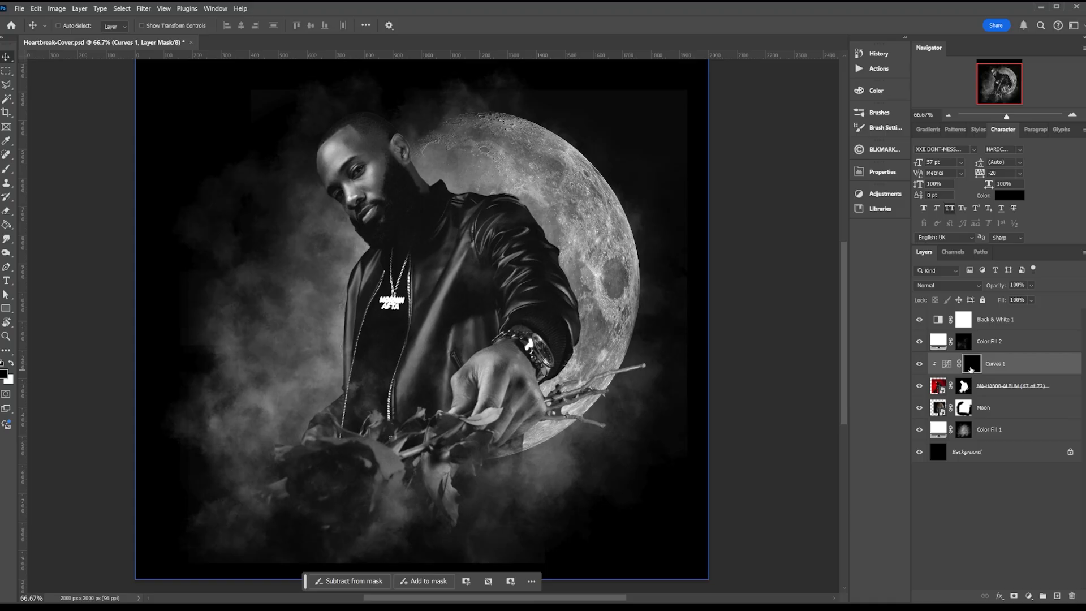
pyautogui.rightClick(970, 369)
pyautogui.click(984, 372)
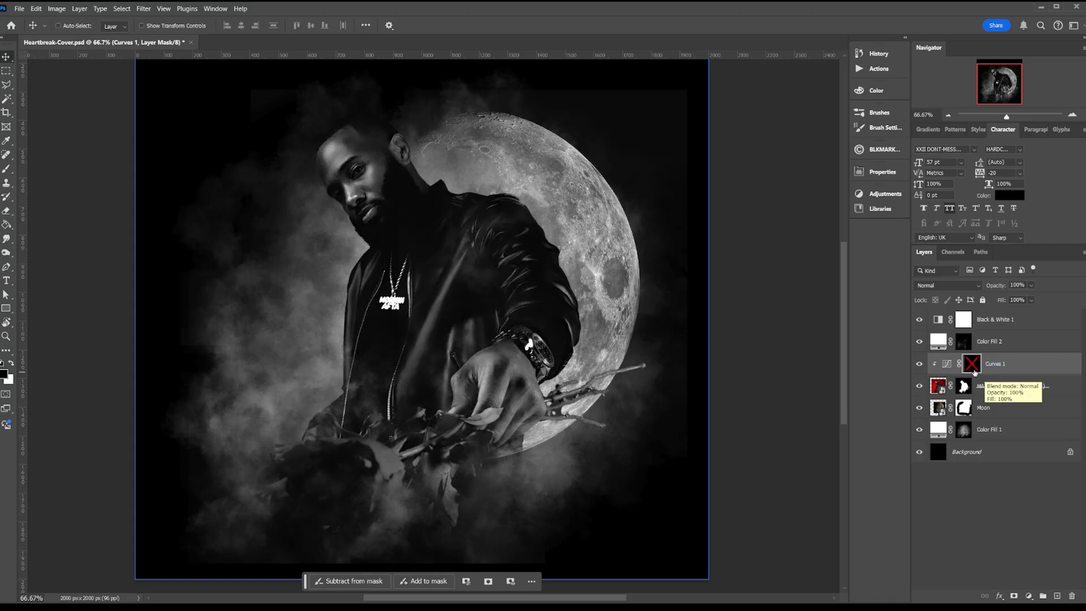
pyautogui.rightClick(973, 371)
pyautogui.click(987, 372)
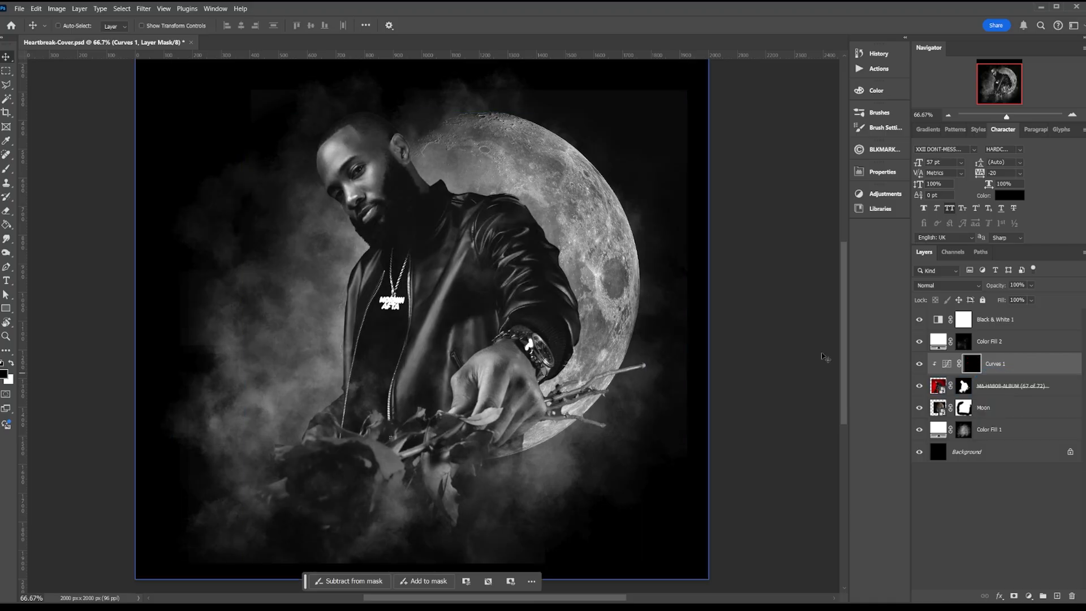
# - Move the moon slightly higher behind the man, reselect the Curves 1 mask, and save the document
pyautogui.moveTo(593, 272); pyautogui.dragTo(600, 276)
pyautogui.click(988, 408)
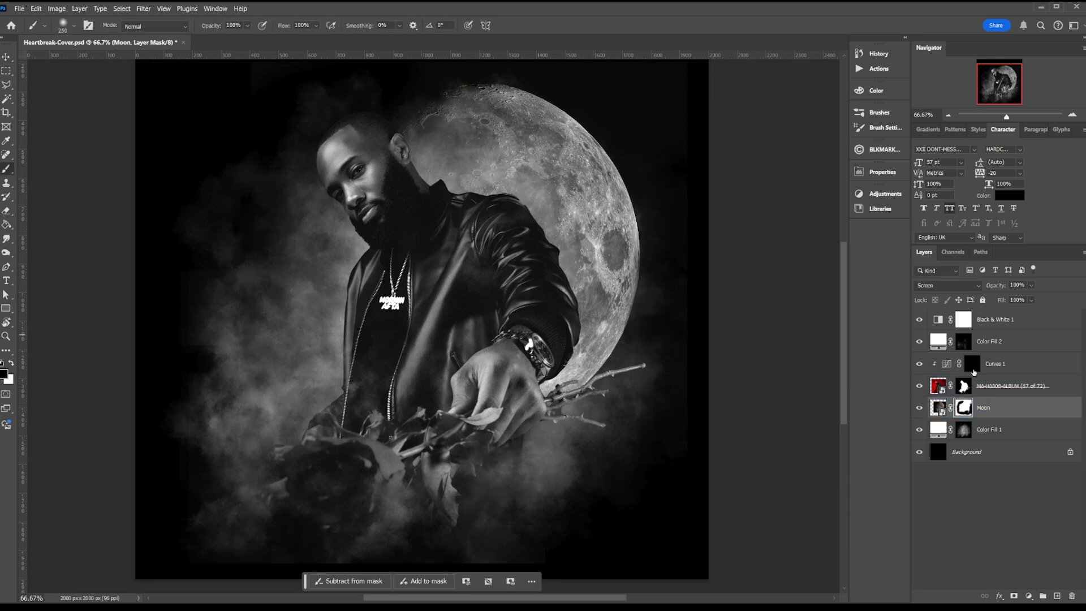
pyautogui.click(973, 365)
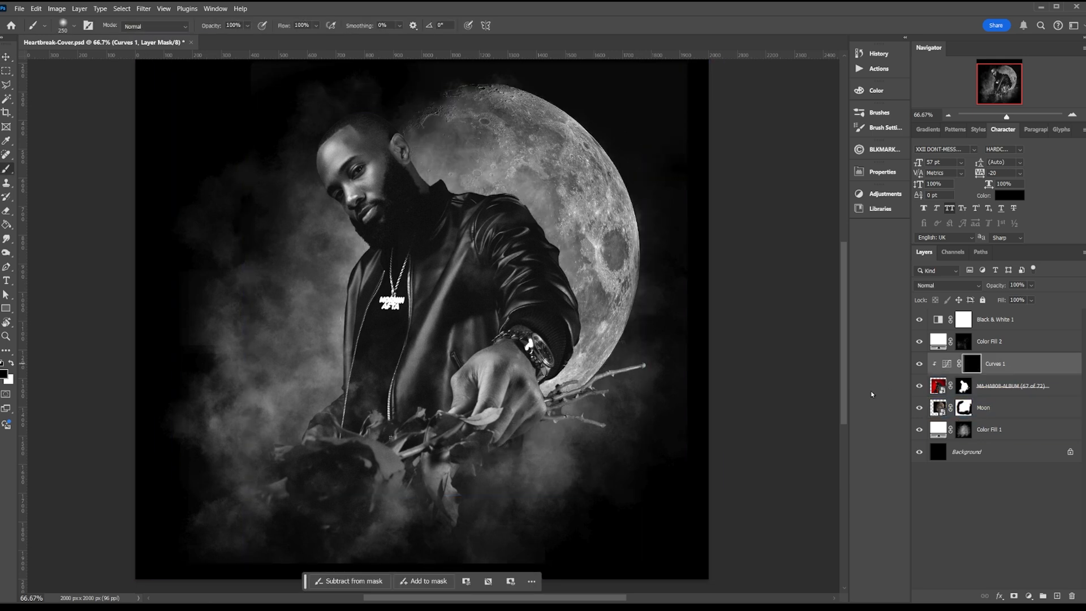
pyautogui.hotkey('ctrl', 's')
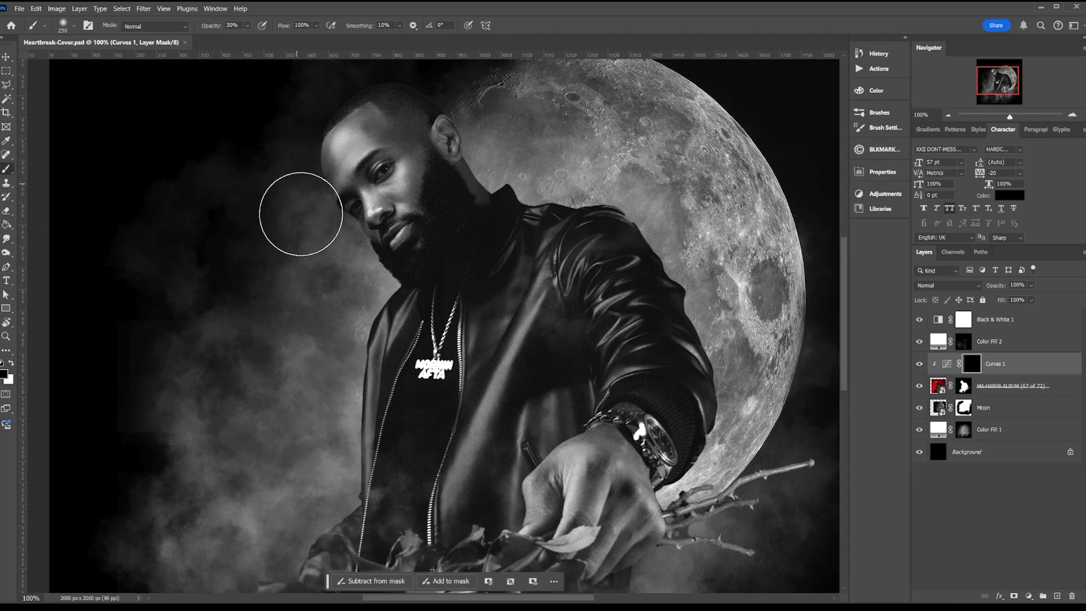
# - Paint white on the Curves 1 mask with a 250 px brush at 30% opacity over the man's head, face and chest edge
pyautogui.moveTo(301, 213); pyautogui.dragTo(286, 181)
pyautogui.press('x')
pyautogui.moveTo(315, 245)
pyautogui.mouseDown()
pyautogui.moveTo(350, 268)
pyautogui.moveTo(327, 311)
pyautogui.moveTo(376, 244)
pyautogui.moveTo(404, 267)
pyautogui.mouseUp()
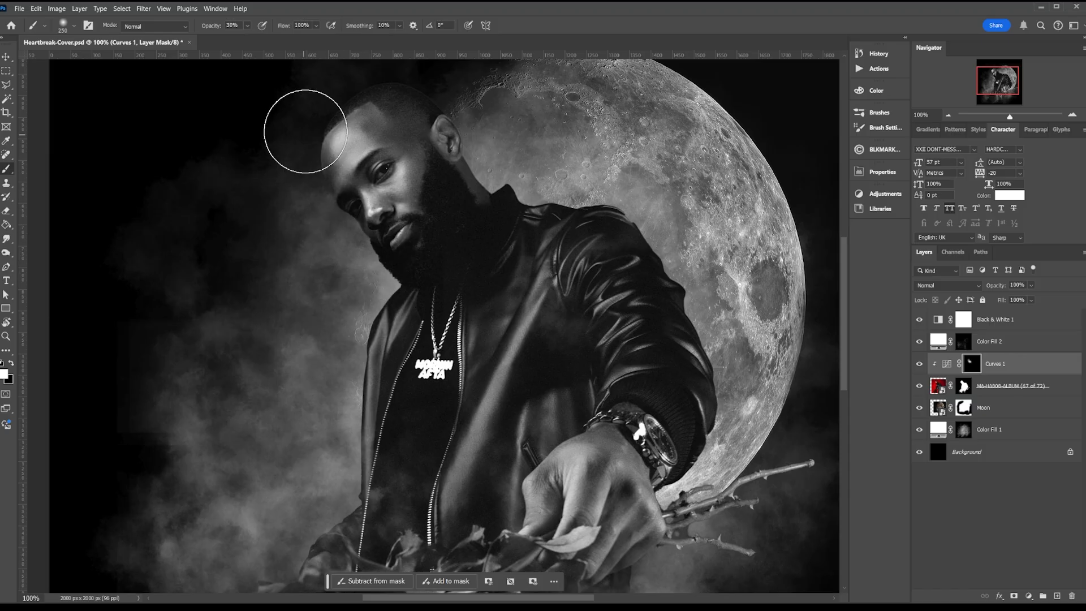
pyautogui.moveTo(305, 131)
pyautogui.mouseDown()
pyautogui.moveTo(306, 102)
pyautogui.moveTo(326, 118)
pyautogui.moveTo(362, 83)
pyautogui.mouseUp()
pyautogui.moveTo(344, 243)
pyautogui.mouseDown()
pyautogui.moveTo(382, 255)
pyautogui.moveTo(382, 383)
pyautogui.mouseUp()
# - Raise the brush opacity to 55% and paint the darkening over the jacket, rose and hand on the Curves 1 mask
pyautogui.moveTo(210, 26); pyautogui.dragTo(225, 25)
pyautogui.moveTo(377, 342); pyautogui.dragTo(383, 250)
pyautogui.moveTo(382, 252)
pyautogui.mouseDown()
pyautogui.moveTo(376, 383)
pyautogui.moveTo(332, 472)
pyautogui.mouseUp()
pyautogui.scroll(-2, 340, 461)
pyautogui.moveTo(475, 239)
pyautogui.mouseDown()
pyautogui.moveTo(417, 444)
pyautogui.moveTo(622, 412)
pyautogui.moveTo(528, 364)
pyautogui.moveTo(548, 406)
pyautogui.moveTo(576, 390)
pyautogui.moveTo(557, 357)
pyautogui.moveTo(594, 336)
pyautogui.moveTo(655, 431)
pyautogui.mouseUp()
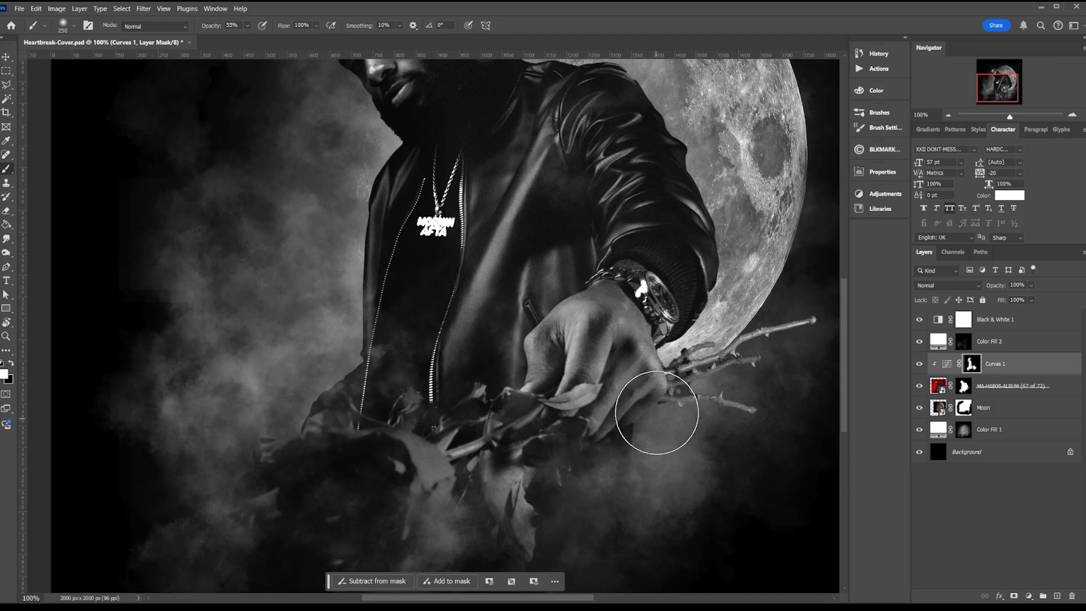
# - Reduce the brush to 125 px, darken the rose stem beside the hand on the Curves 1 mask, and save the document
pyautogui.press('[')
pyautogui.press('[')
pyautogui.press('[')
pyautogui.press('[')
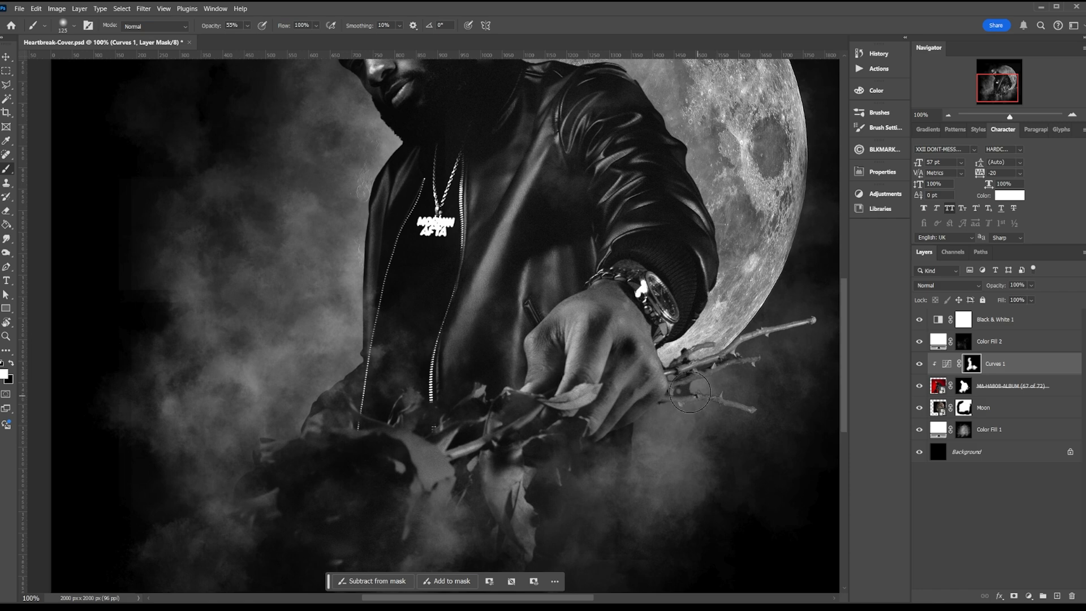
pyautogui.scroll(5, 622, 410)
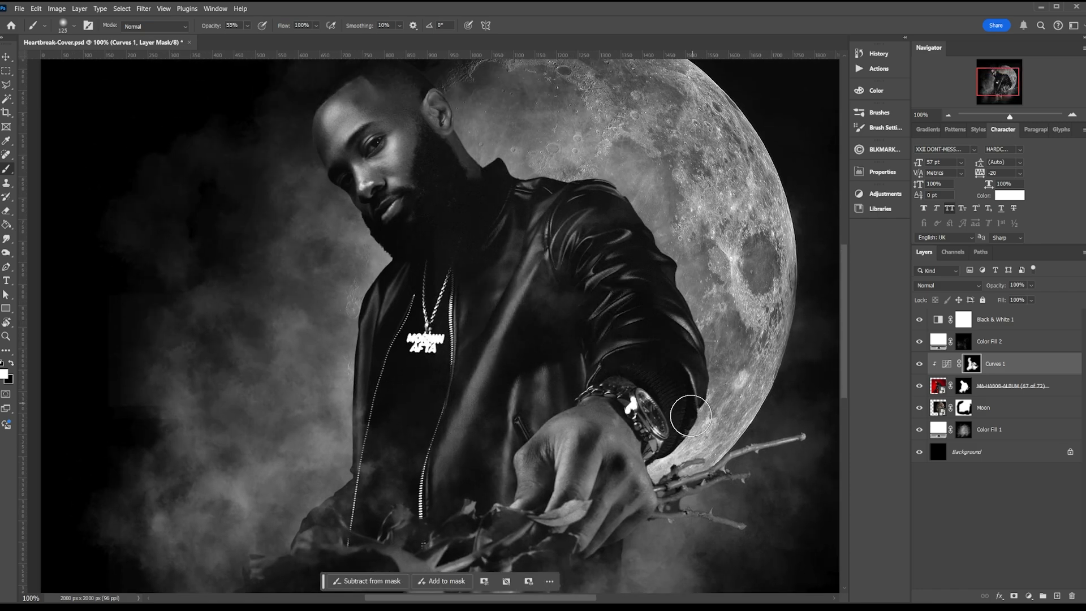
pyautogui.moveTo(465, 242); pyautogui.dragTo(468, 289)
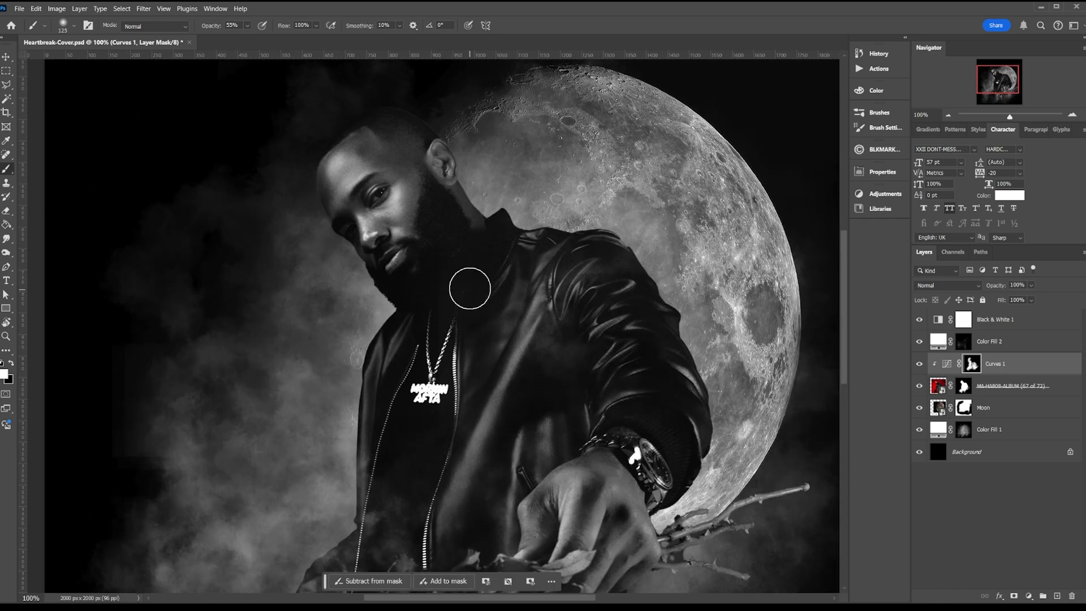
pyautogui.hotkey('ctrl', 's')
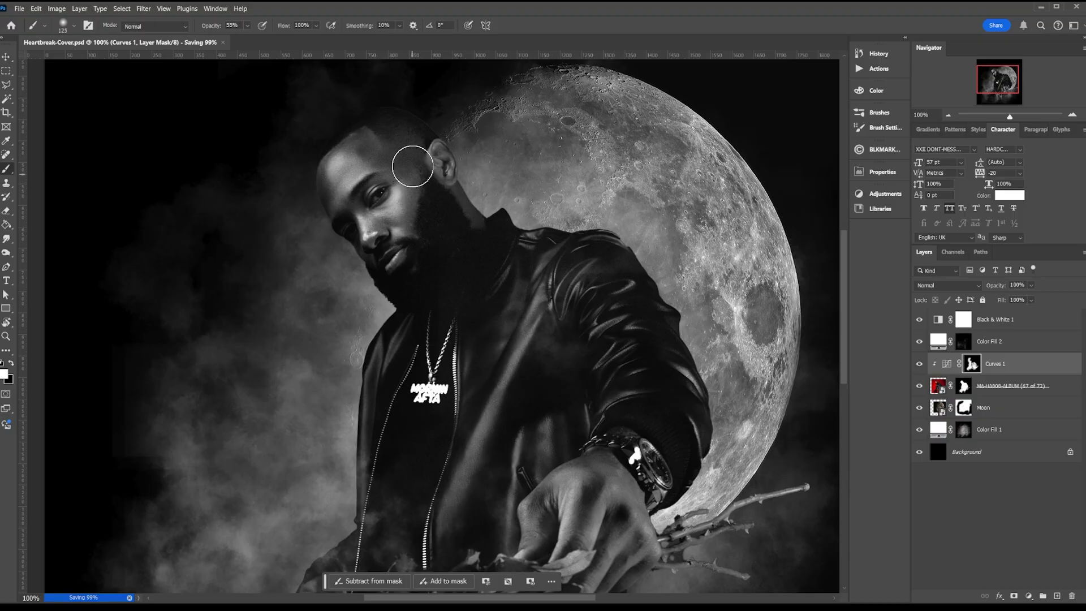
# - Paint black at 100% brush opacity on the Moon layer's mask along the man's jacket and face edge, and save the document
pyautogui.click(995, 407)
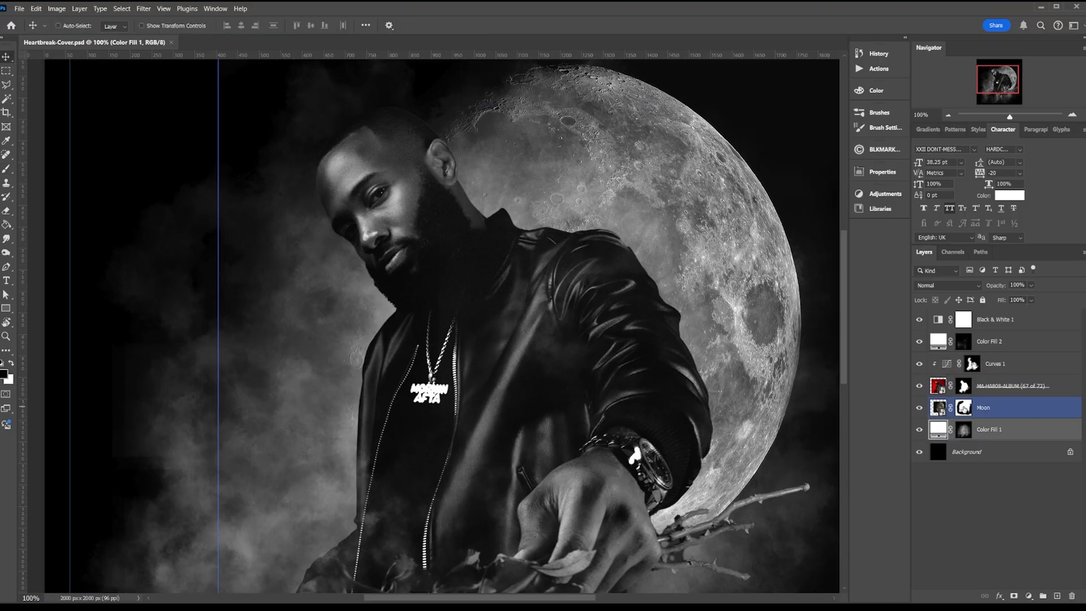
pyautogui.click(962, 407)
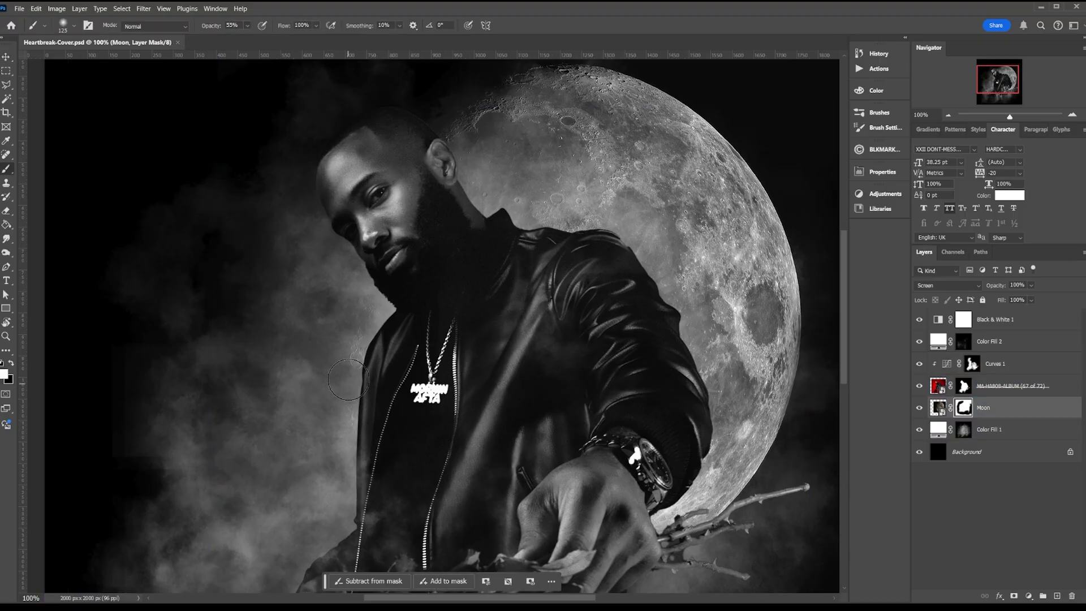
pyautogui.press('0')
pyautogui.press('x')
pyautogui.moveTo(375, 460)
pyautogui.mouseDown()
pyautogui.moveTo(347, 426)
pyautogui.moveTo(351, 358)
pyautogui.moveTo(385, 319)
pyautogui.mouseUp()
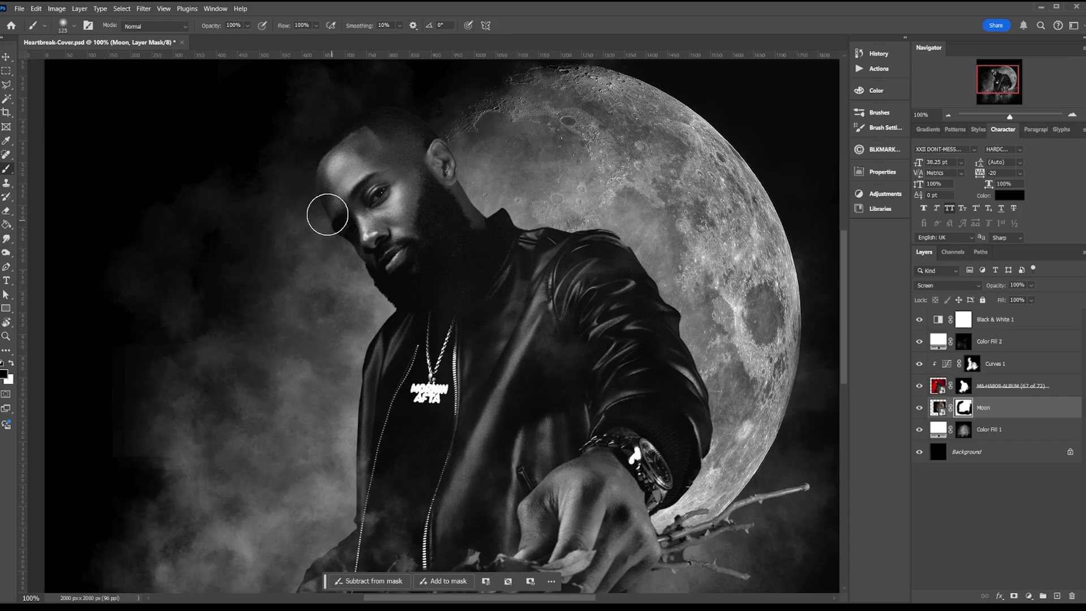
pyautogui.hotkey('ctrl', 's')
pyautogui.press('v')
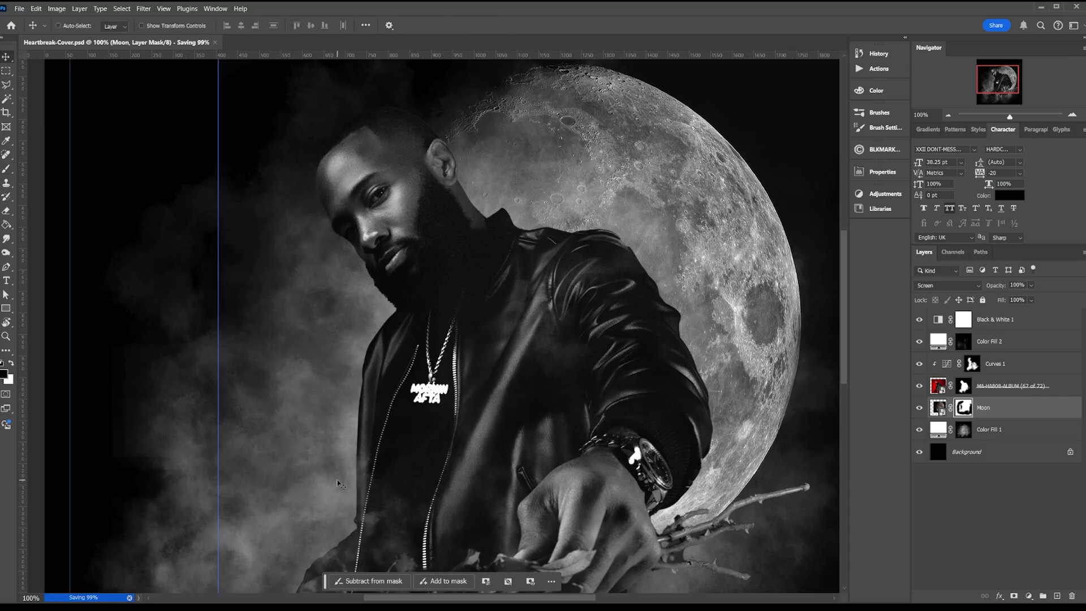
# - Add a white Solid Color fill layer directly above the Moon layer
pyautogui.hotkey('ctrl', '-')
pyautogui.hotkey('ctrl', '-')
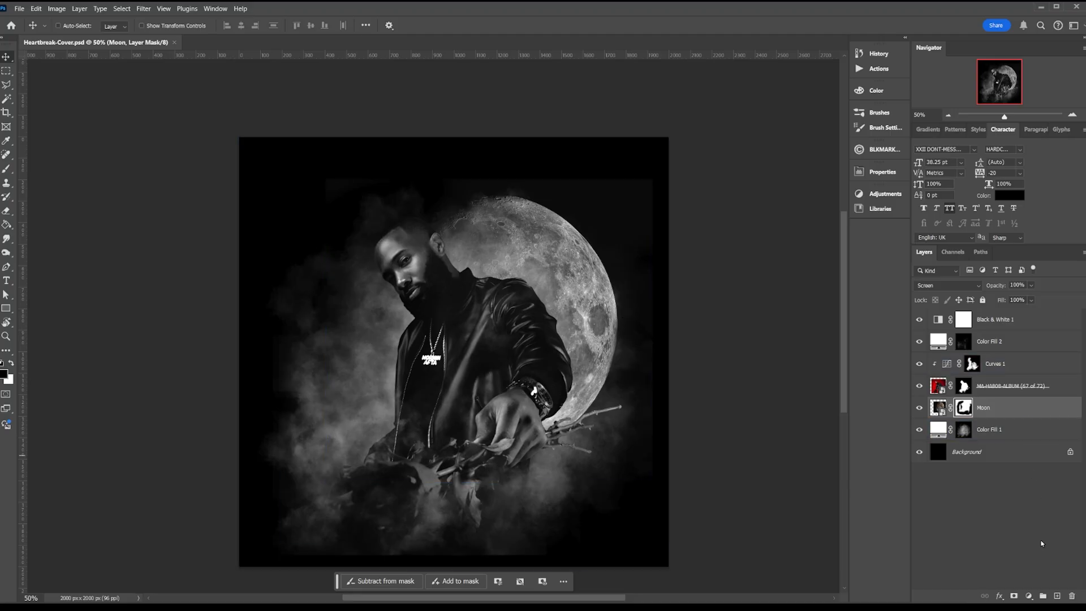
pyautogui.click(1056, 595)
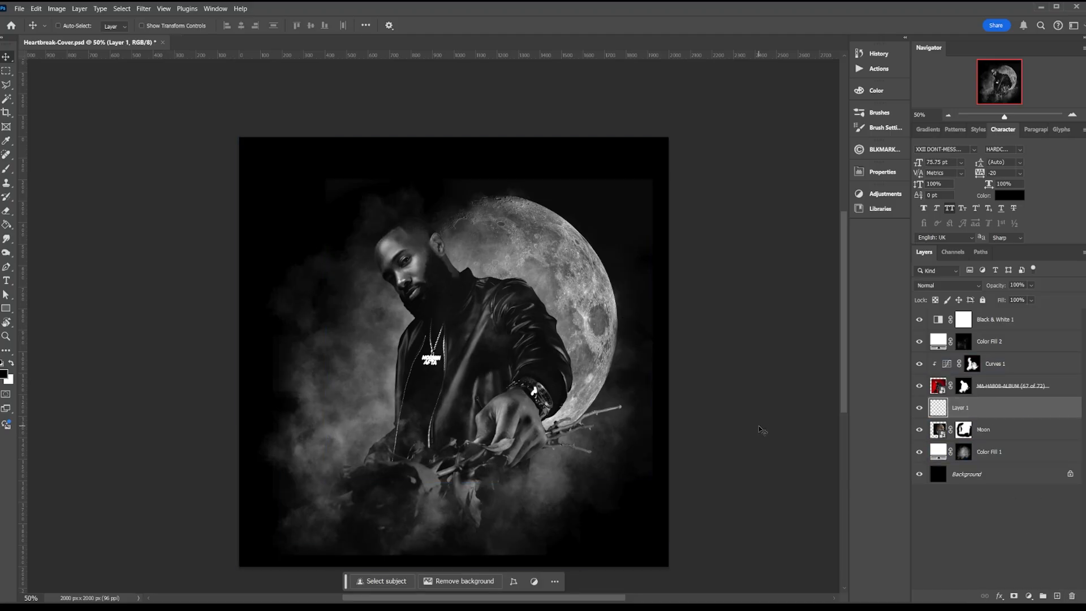
pyautogui.press('b')
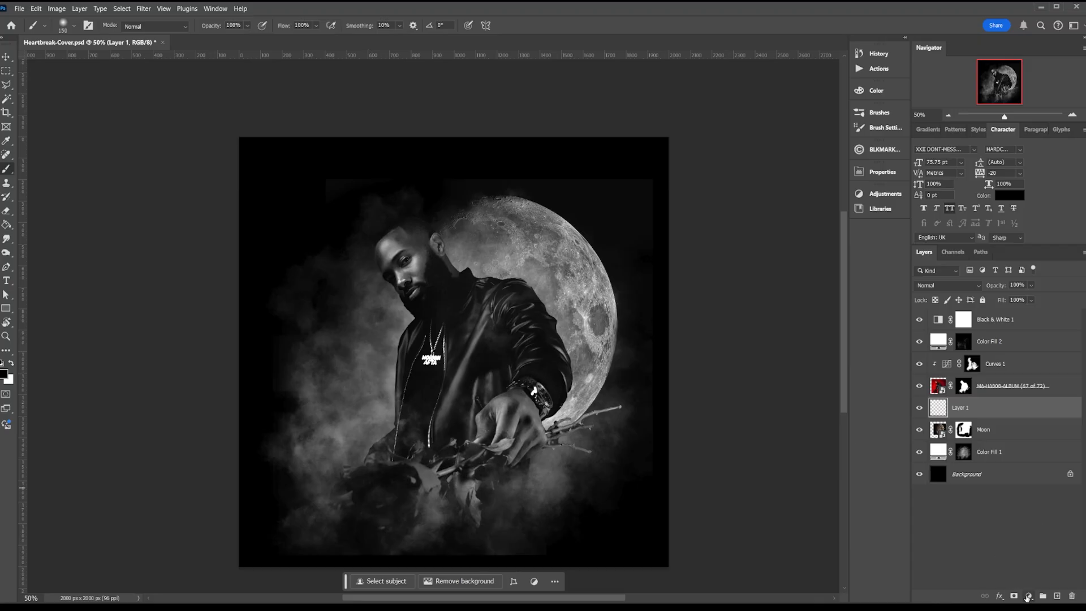
pyautogui.click(1028, 595)
pyautogui.click(1041, 412)
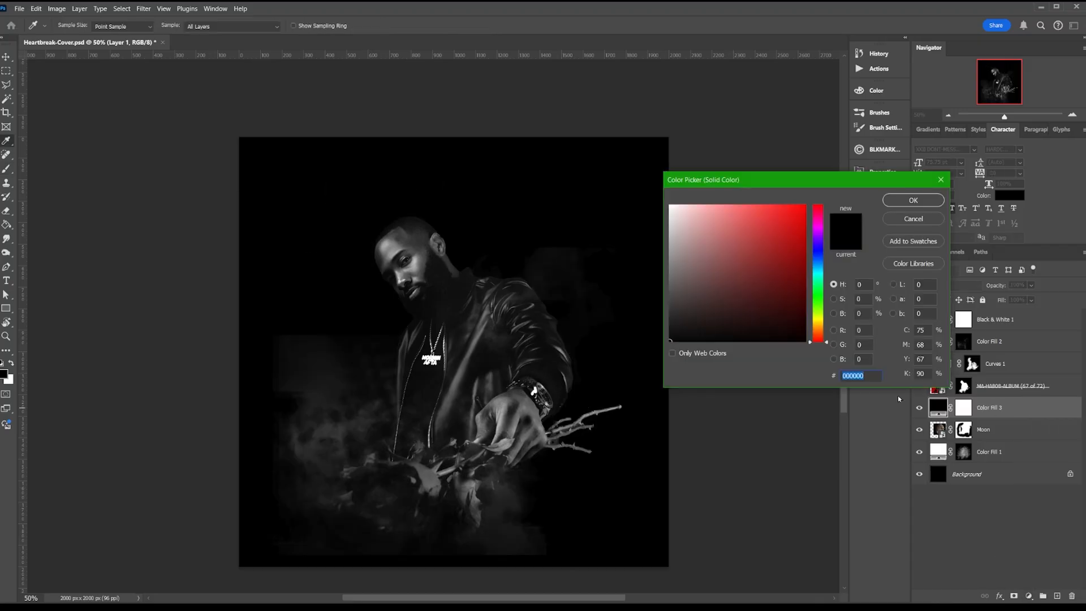
pyautogui.moveTo(737, 249); pyautogui.dragTo(650, 168)
pyautogui.click(913, 200)
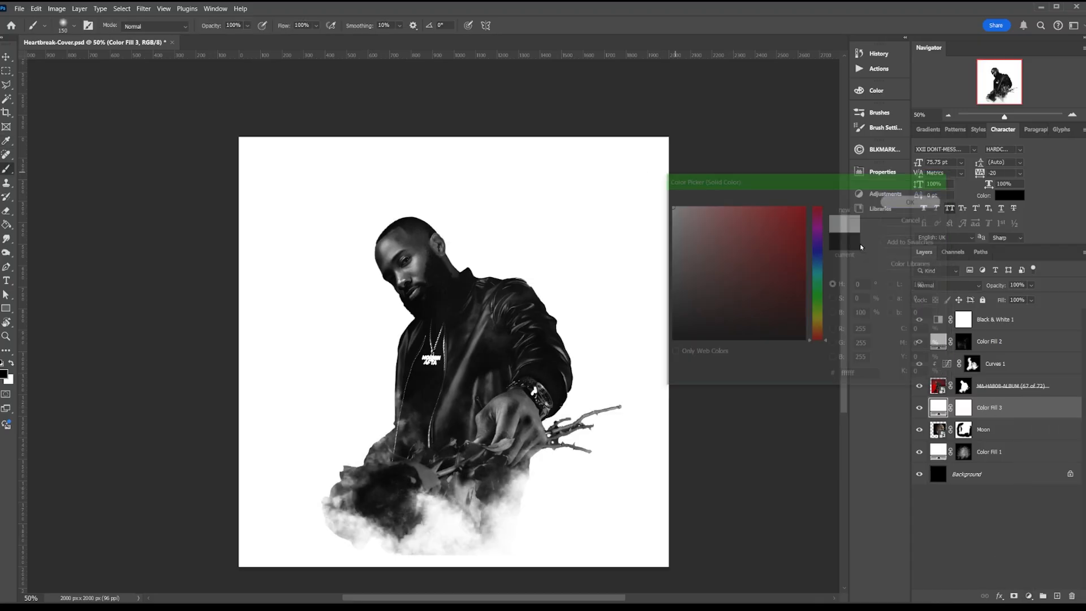
# - Invert the Color Fill 3 mask to black, set the layer's blend mode to Linear Dodge (Add), and save the document
pyautogui.click(963, 408)
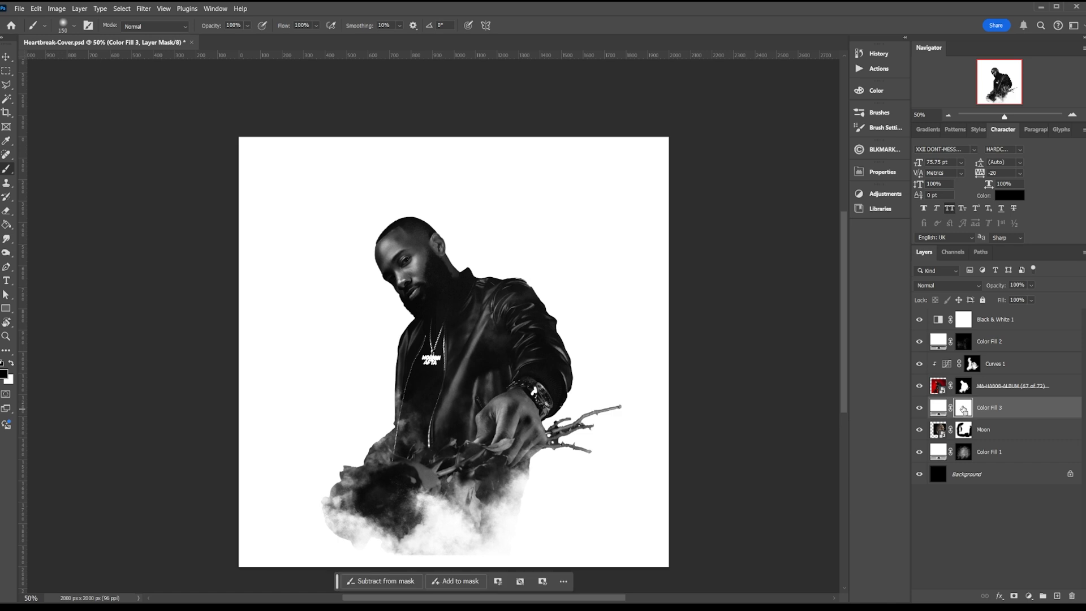
pyautogui.hotkey('ctrl', 'i')
pyautogui.click(947, 285)
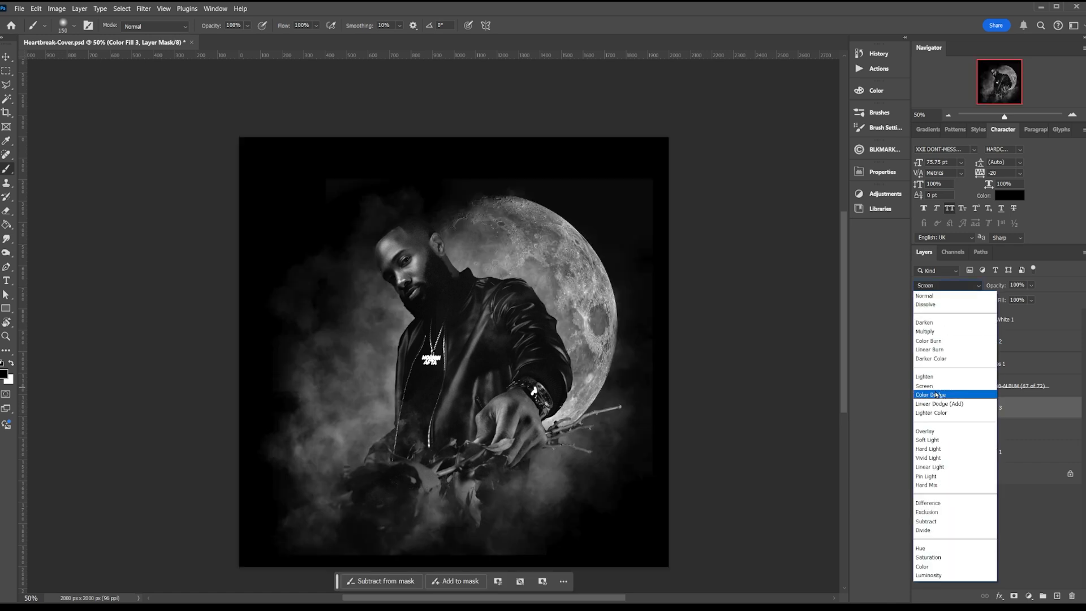
pyautogui.click(941, 394)
pyautogui.hotkey('ctrl', '+')
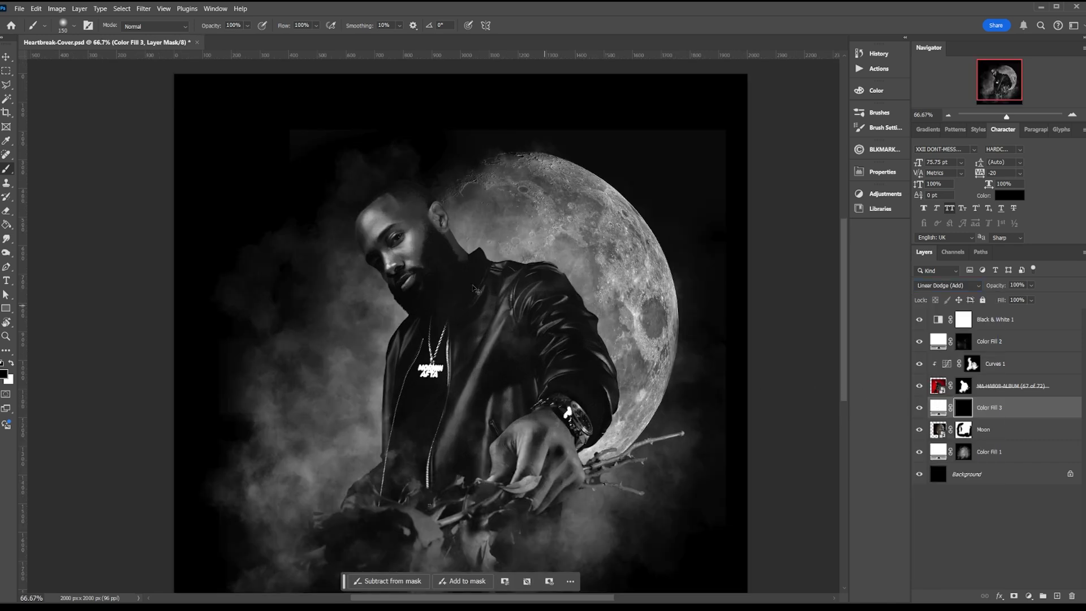
pyautogui.hotkey('ctrl', 's')
# - With a 900 px white soft brush flattened to an ellipse at -50°, dab a glow on the Color Fill 3 mask behind the man's shoulder
pyautogui.press(']')
pyautogui.press(']')
pyautogui.press(']')
pyautogui.press(']')
pyautogui.press(']')
pyautogui.press(']')
pyautogui.press(']')
pyautogui.press(']')
pyautogui.press(']')
pyautogui.press(']')
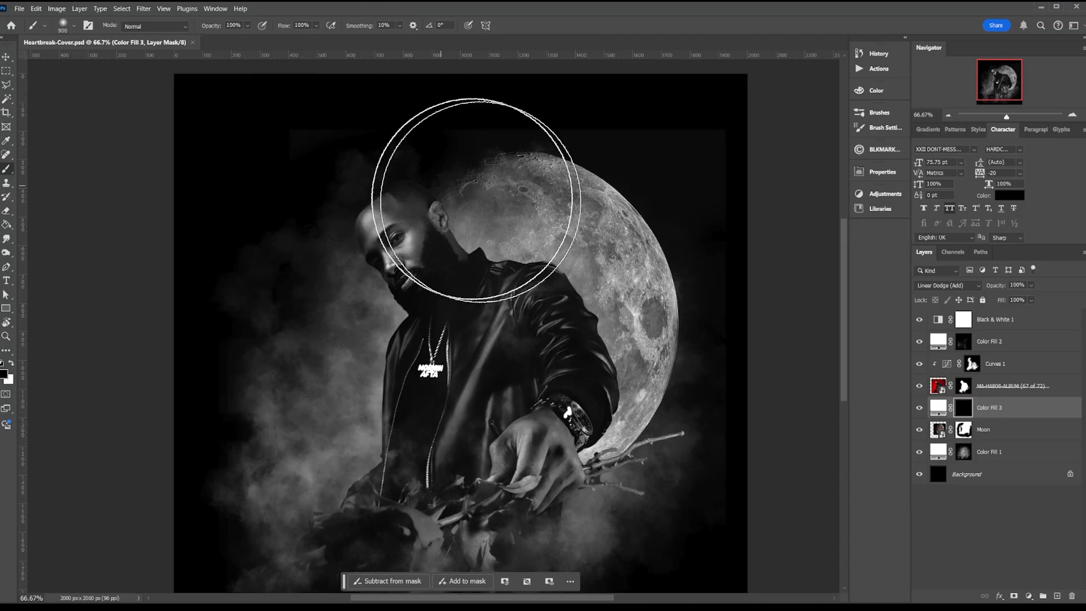
pyautogui.press('x')
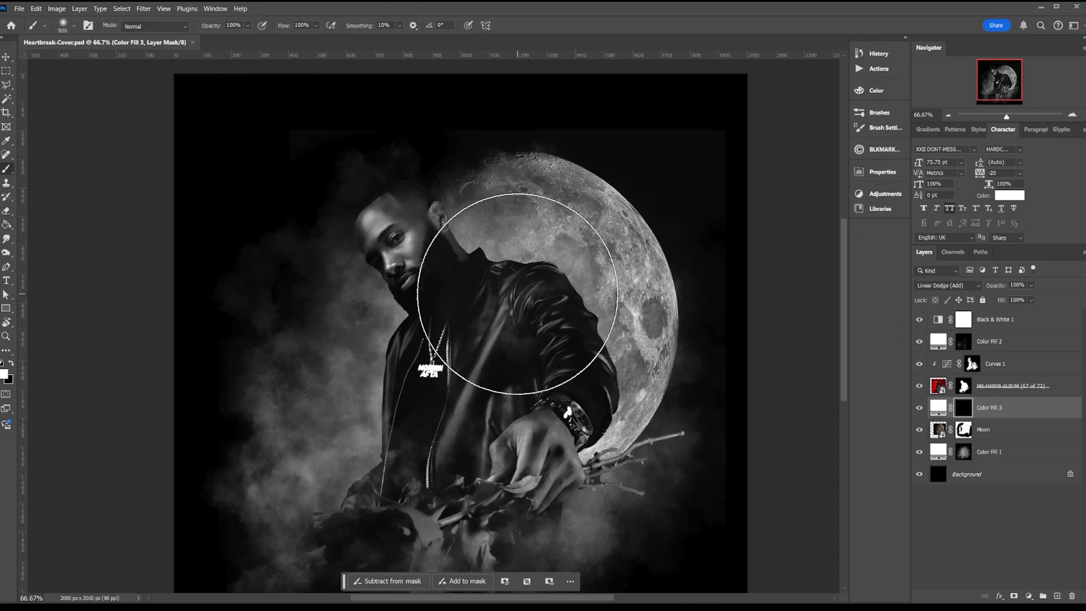
pyautogui.click(63, 27)
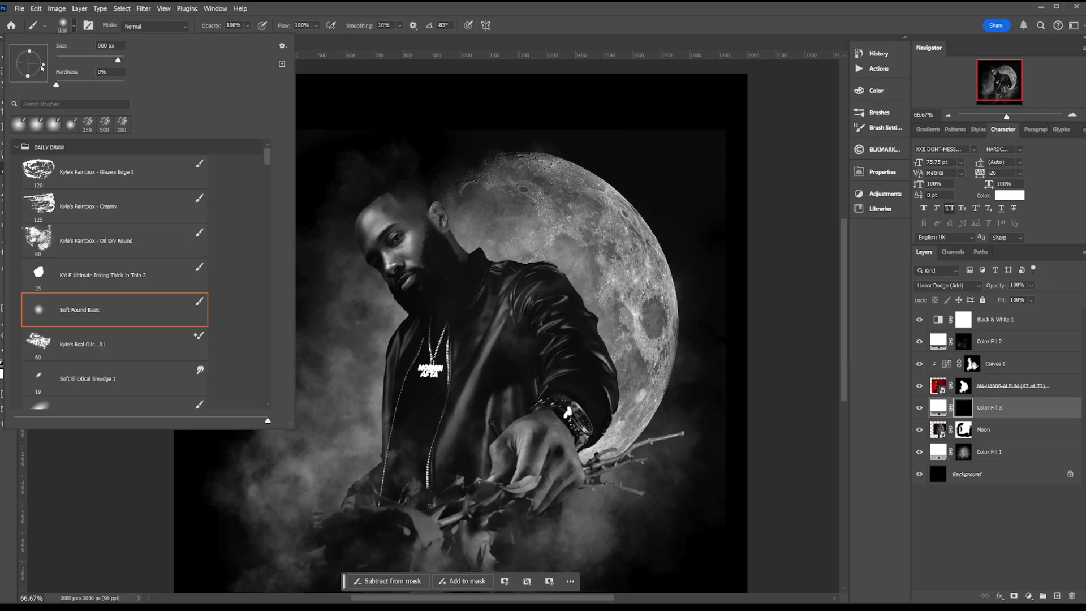
pyautogui.moveTo(31, 77)
pyautogui.mouseDown()
pyautogui.moveTo(31, 69)
pyautogui.moveTo(38, 76)
pyautogui.mouseUp()
pyautogui.click(537, 280)
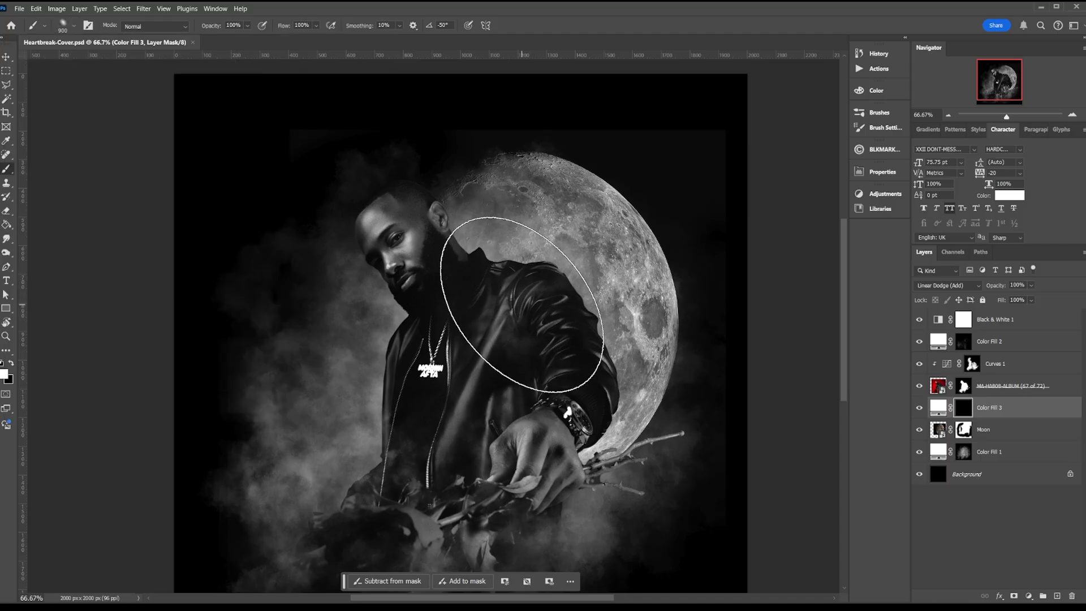
pyautogui.click(521, 311)
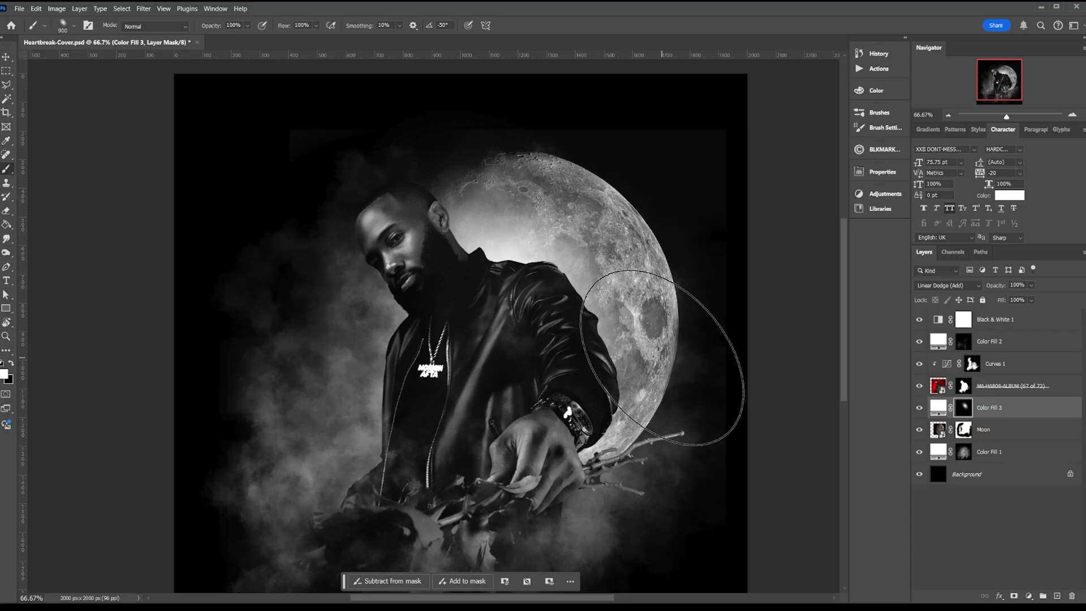
# - Reduce the brush to 700 px and add another dab of glow on the Color Fill 3 mask behind the man's upper arm
pyautogui.press('[')
pyautogui.press('[')
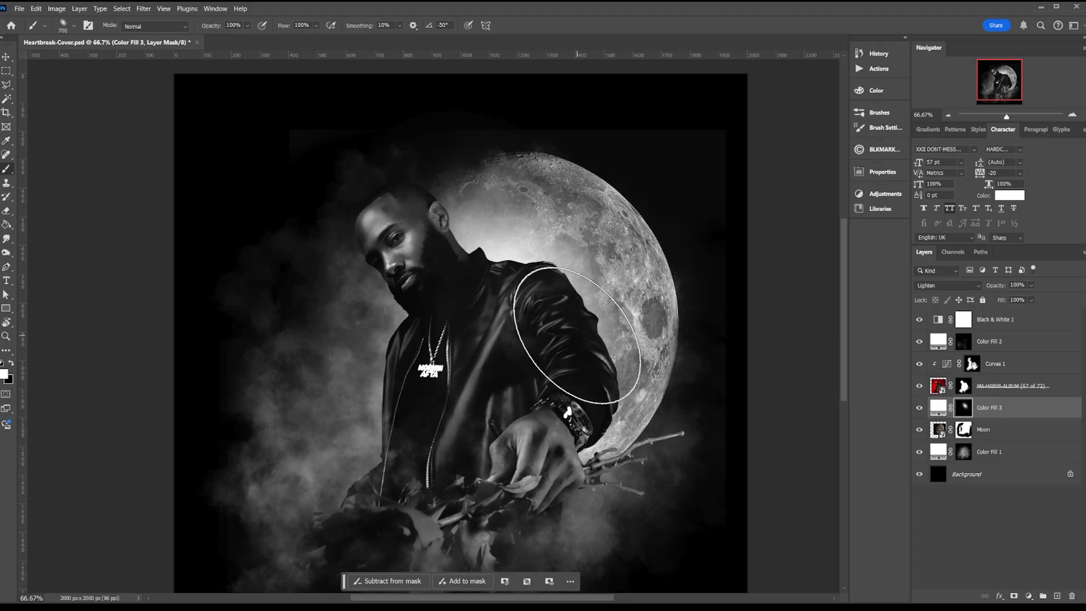
pyautogui.click(576, 334)
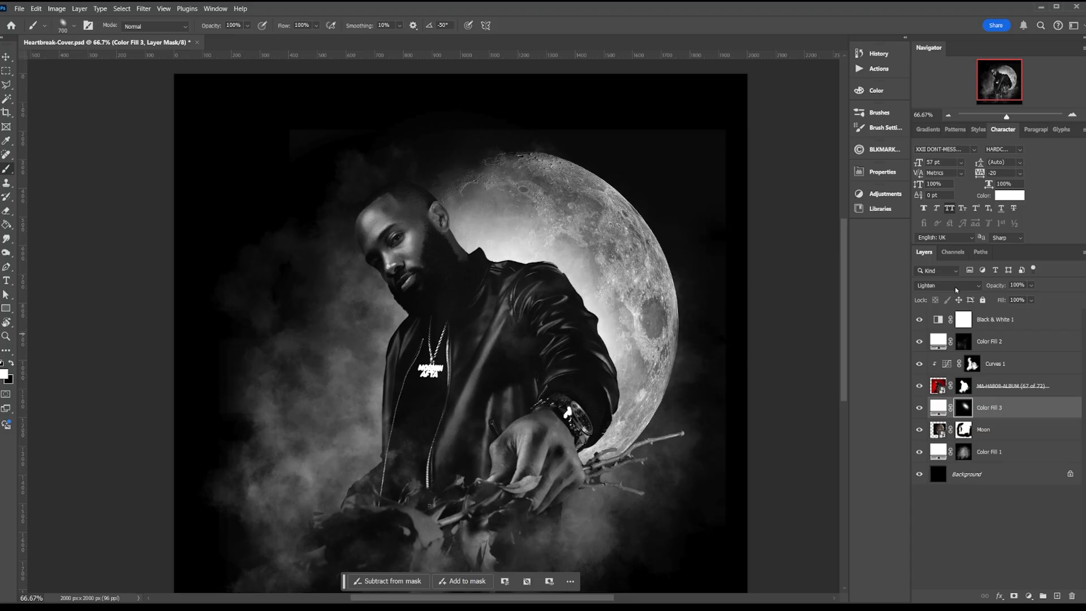
# - Set Color Fill 3 to Screen, move it below the Moon layer, save, and lower its opacity to 65%
pyautogui.click(956, 288)
pyautogui.click(944, 386)
pyautogui.moveTo(1018, 409); pyautogui.dragTo(1014, 435)
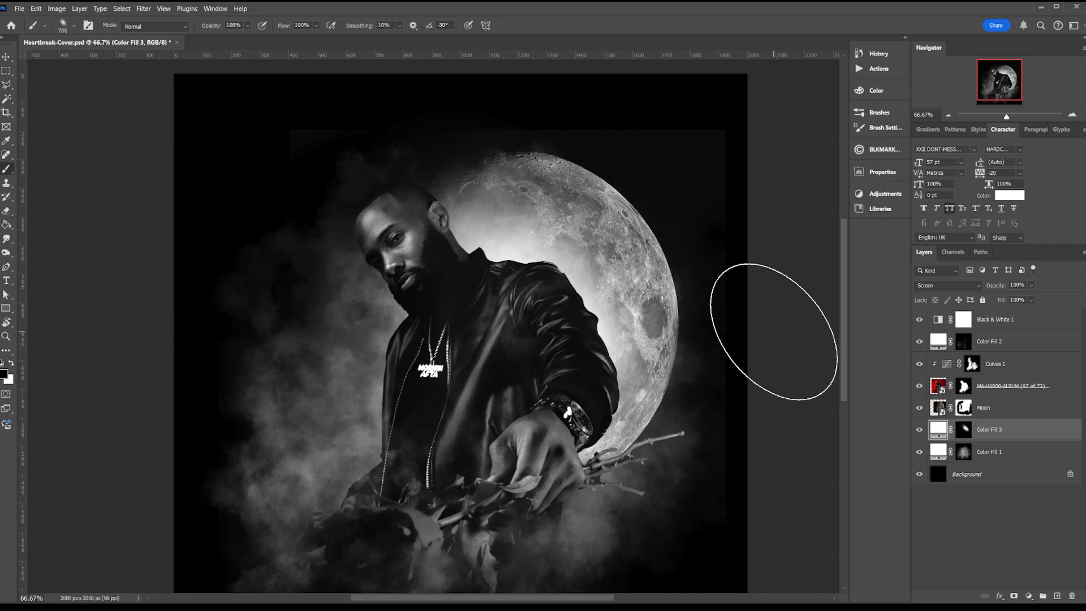
pyautogui.press('v')
pyautogui.hotkey('ctrl', 's')
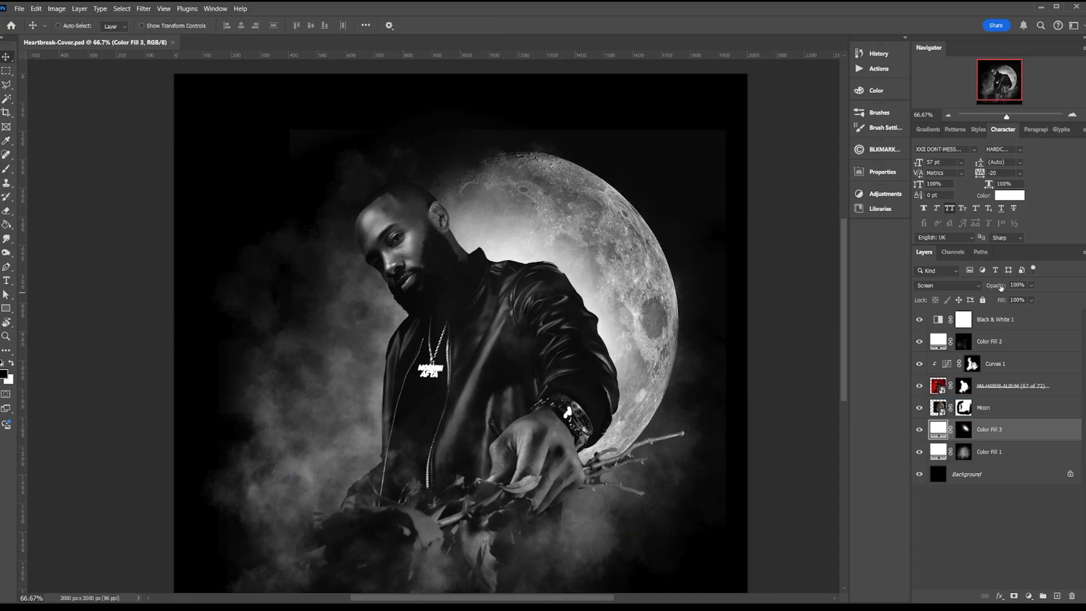
pyautogui.moveTo(1000, 287)
pyautogui.mouseDown()
pyautogui.moveTo(970, 288)
pyautogui.moveTo(982, 288)
pyautogui.mouseUp()
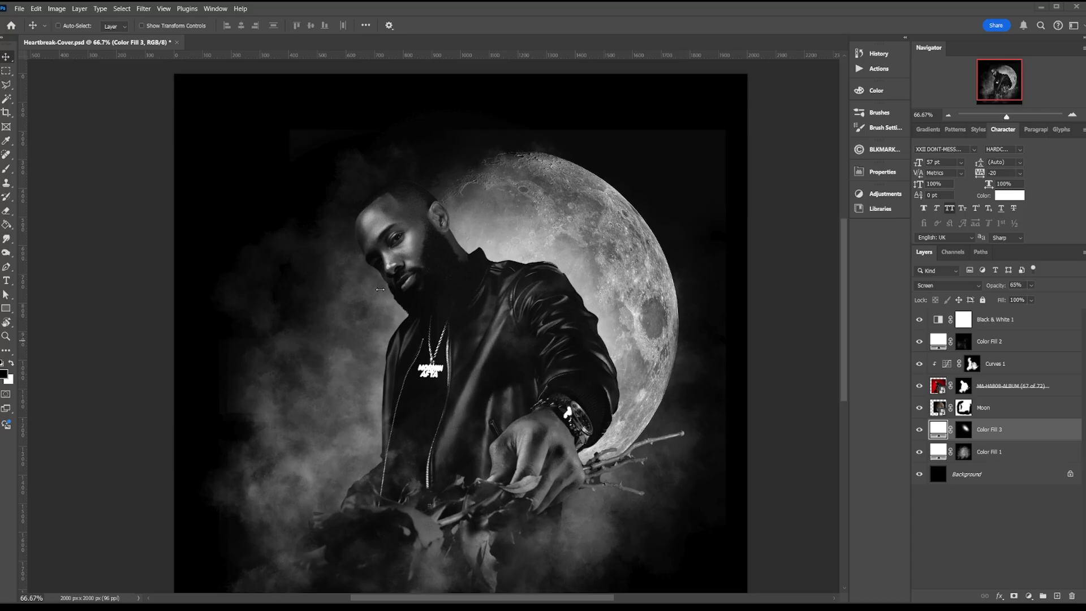
# - Add a white Solid Color fill layer above Curves 1 and clip it to the man's portrait layer
pyautogui.click(1020, 374)
pyautogui.rightClick(1026, 368)
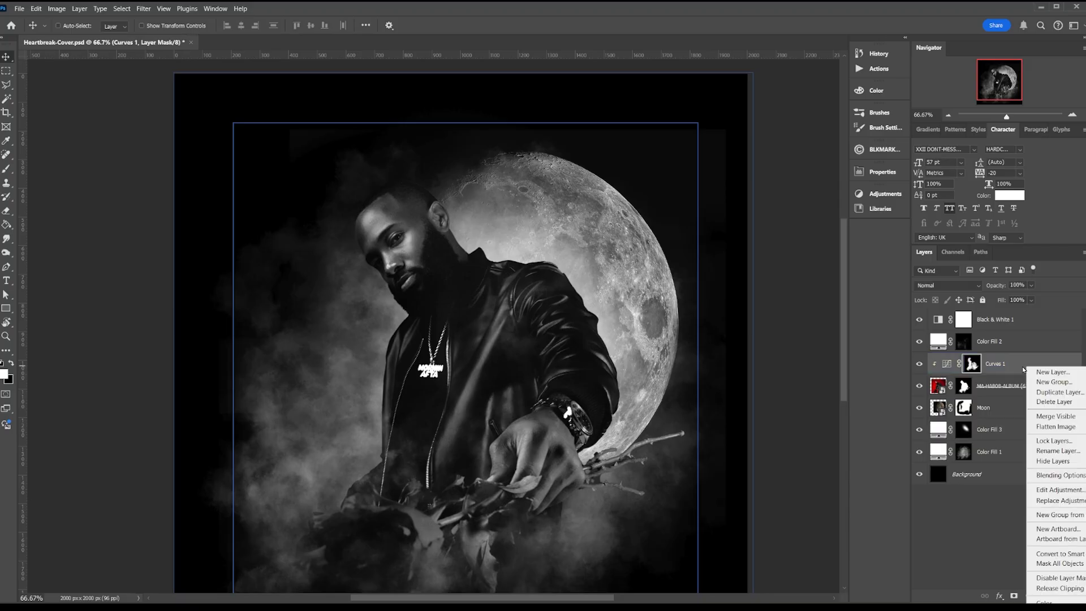
pyautogui.click(1022, 369)
pyautogui.click(1029, 596)
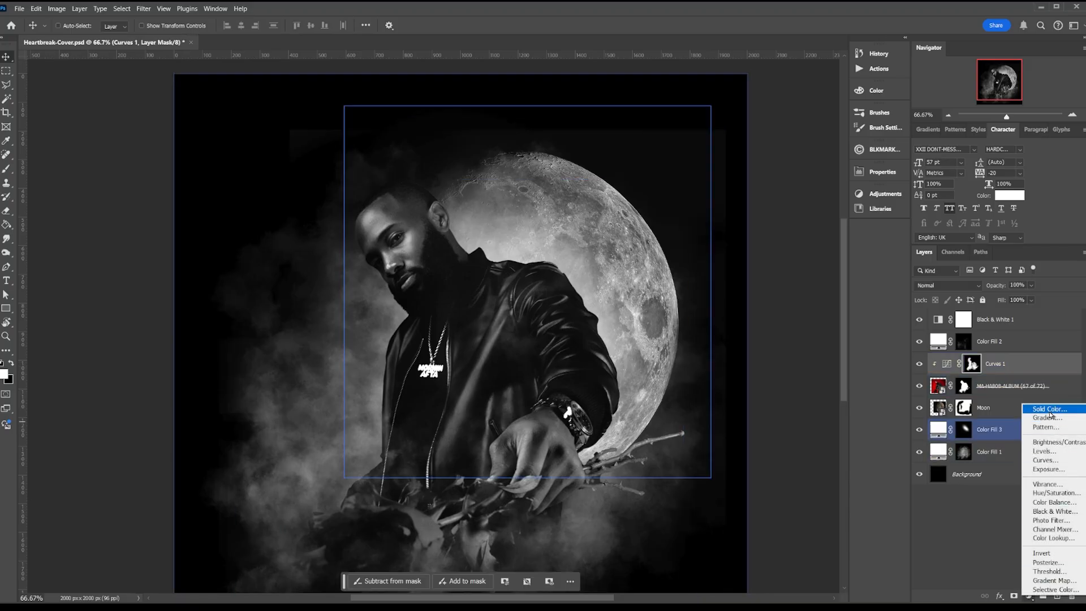
pyautogui.click(1049, 411)
pyautogui.moveTo(718, 257); pyautogui.dragTo(612, 170)
pyautogui.click(912, 200)
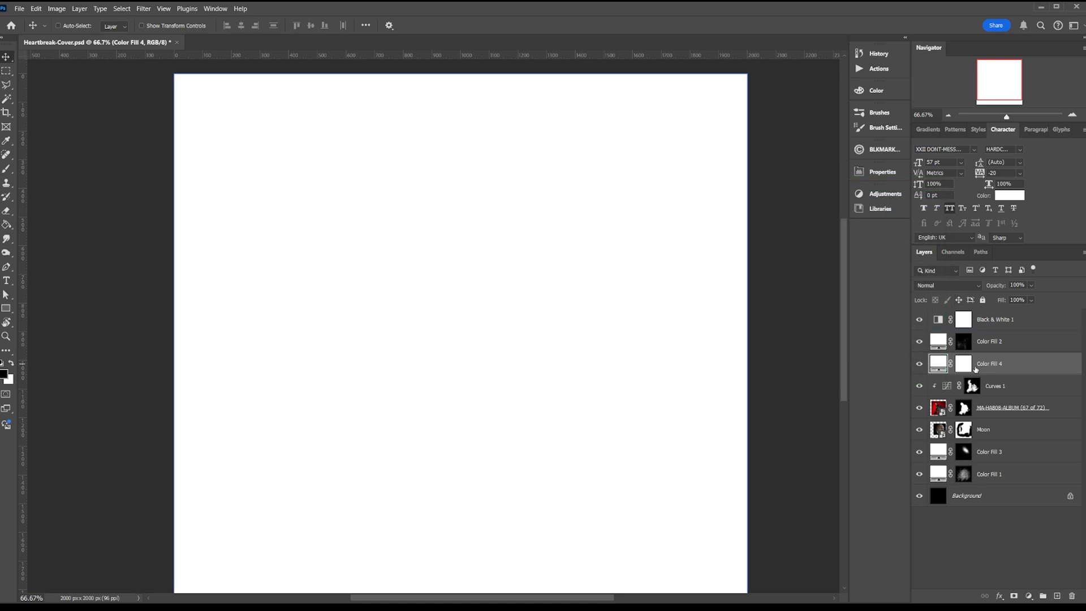
pyautogui.rightClick(1009, 368)
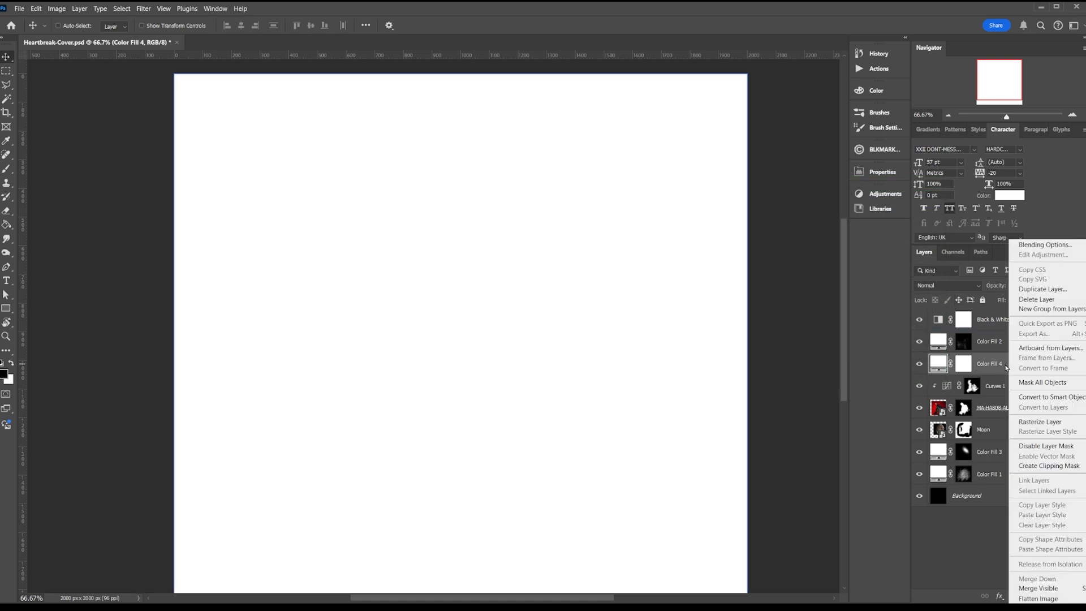
pyautogui.click(1048, 465)
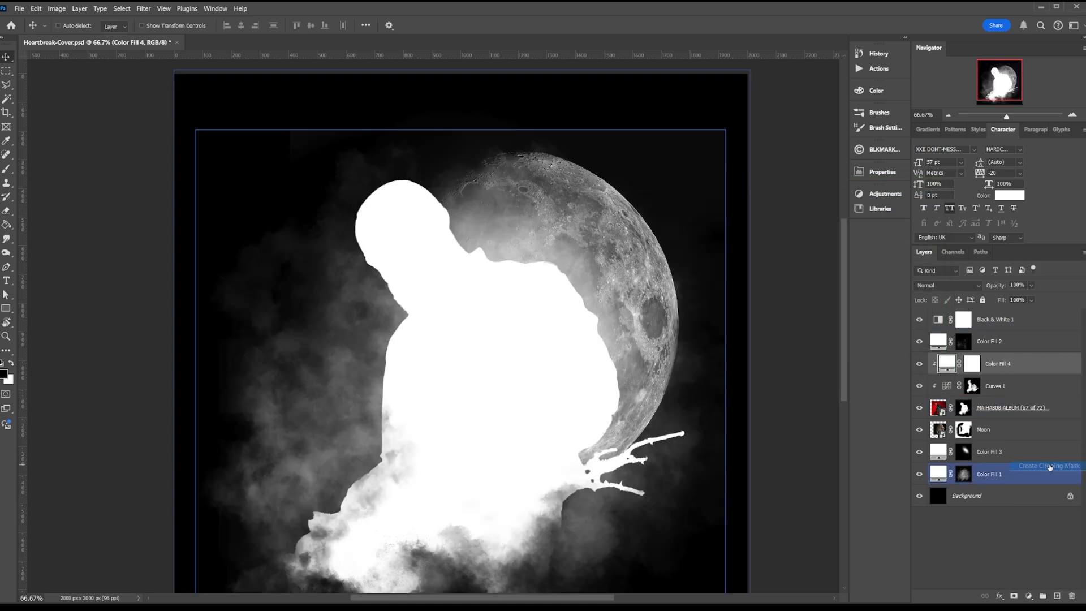
# - Set Color Fill 4 to Linear Dodge (Add) and invert its layer mask to black
pyautogui.click(972, 367)
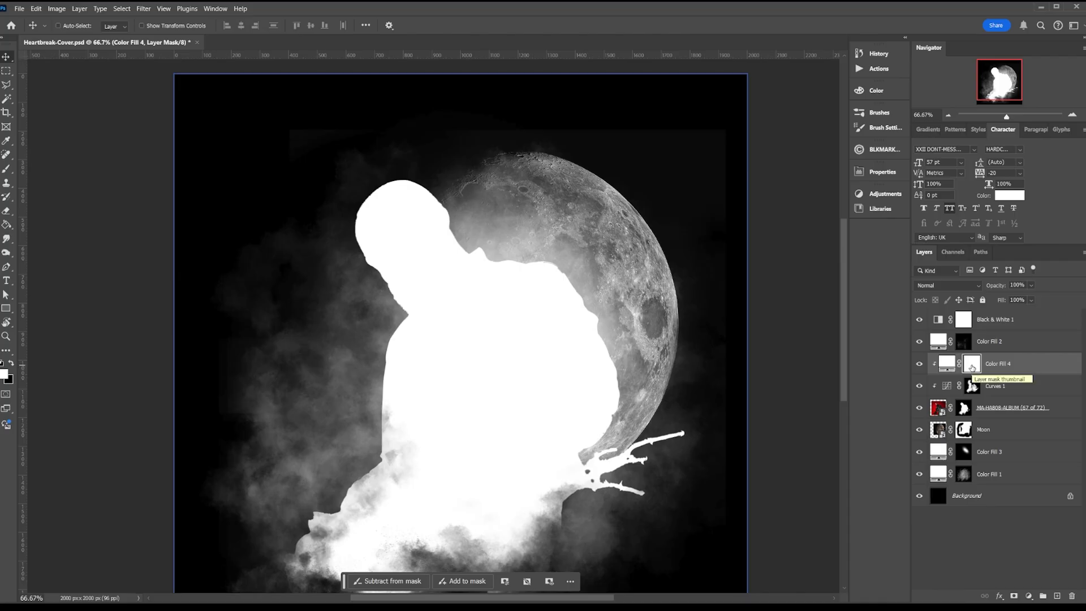
pyautogui.click(947, 285)
pyautogui.click(943, 403)
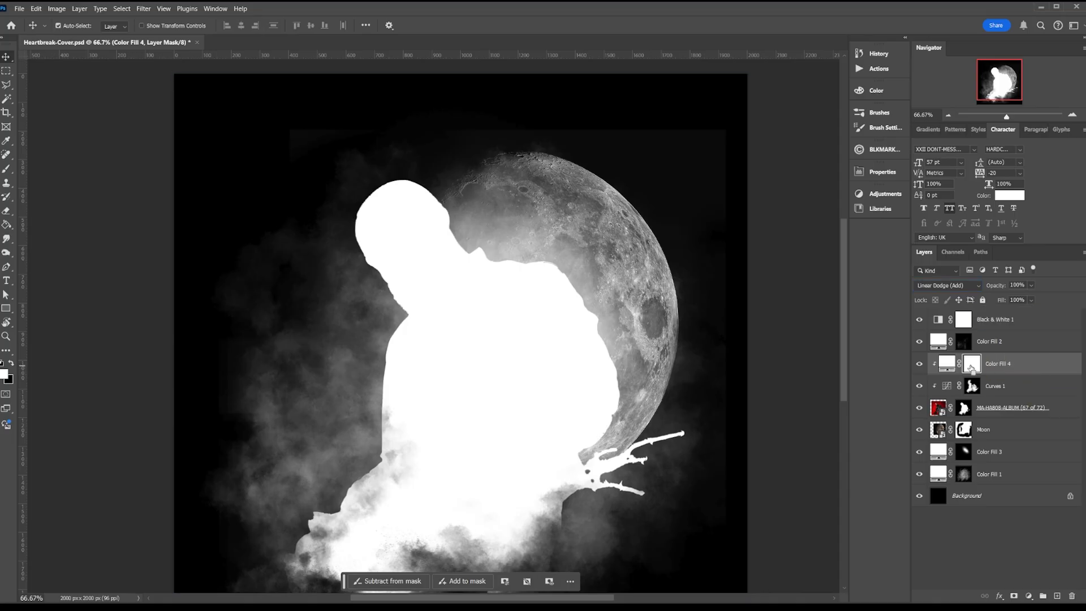
pyautogui.hotkey('ctrl', 'i')
# - Ready the Brush tool for the man's head edge with 20% flow and airbrush-style build-up enabled
pyautogui.hotkey('ctrl', '+')
pyautogui.hotkey('ctrl', '+')
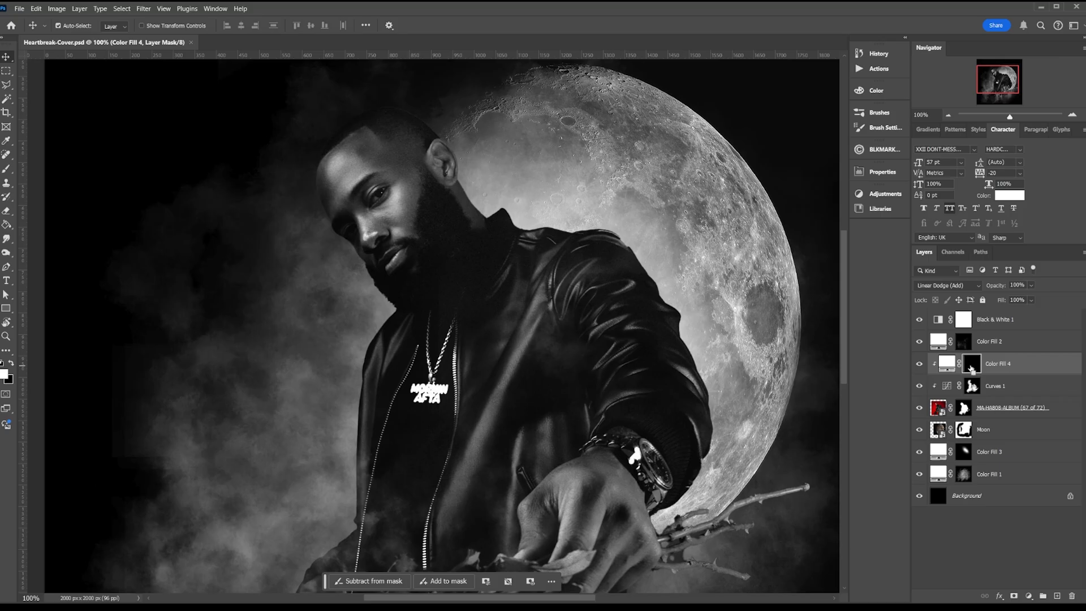
pyautogui.moveTo(553, 113); pyautogui.dragTo(568, 317)
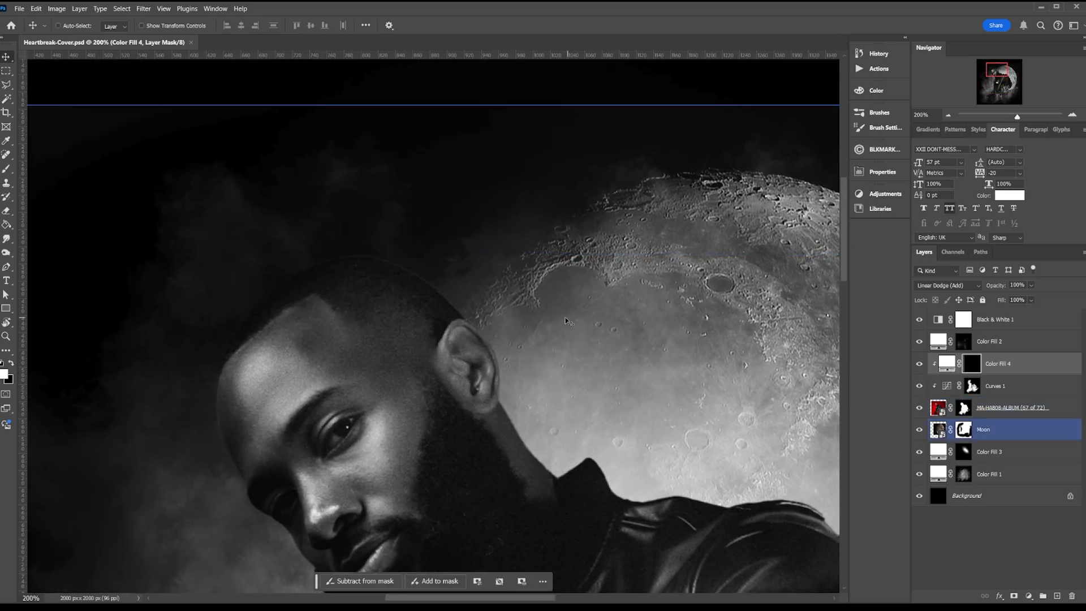
pyautogui.hotkey('ctrl', '+')
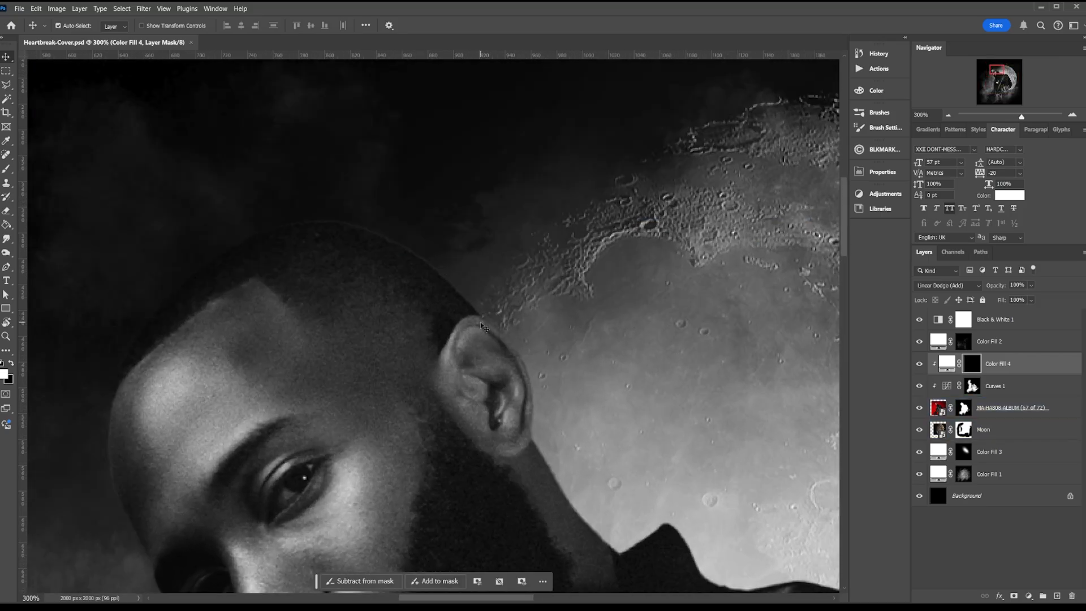
pyautogui.hotkey('ctrl', '+')
pyautogui.moveTo(459, 303); pyautogui.dragTo(613, 342)
pyautogui.press('b')
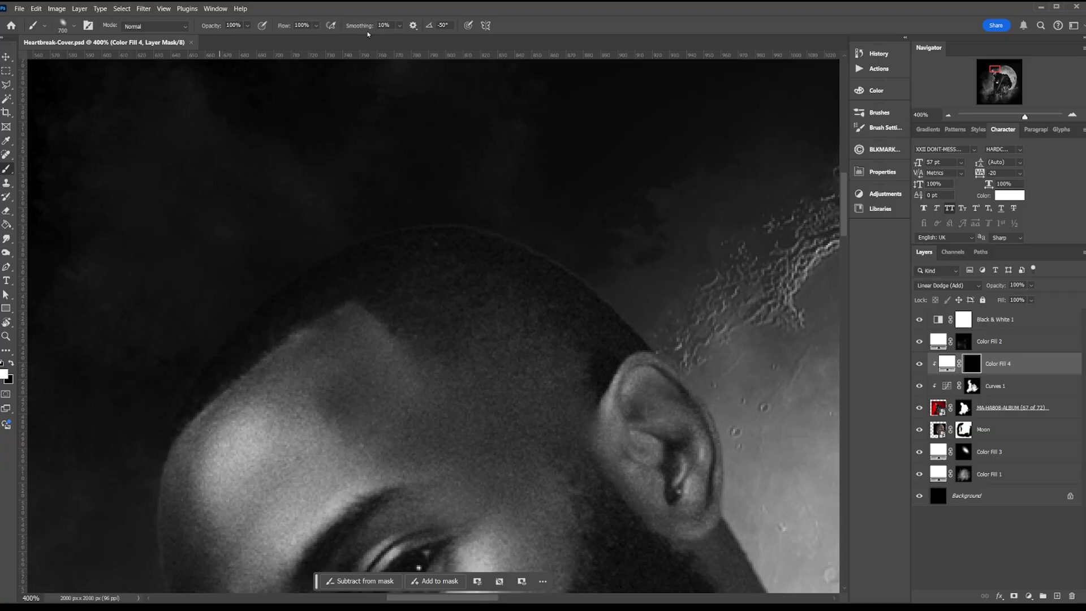
pyautogui.click(312, 26)
pyautogui.click(303, 25)
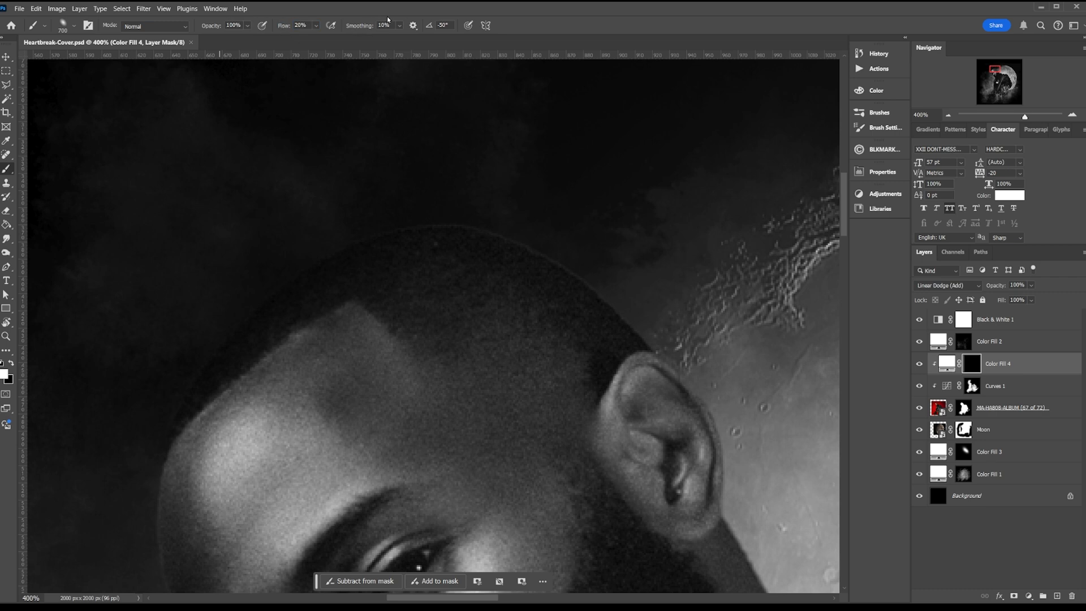
pyautogui.click(332, 26)
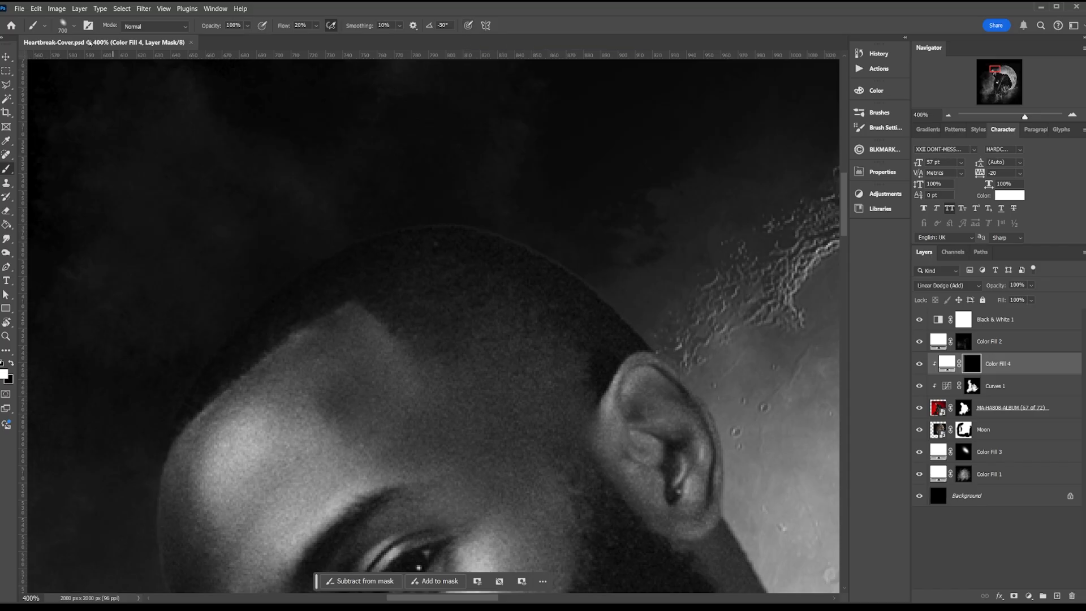
# - Switch to the Highlights brush preset and set it to 100% opacity and 20% flow
pyautogui.click(64, 27)
pyautogui.scroll(-3, 146, 338)
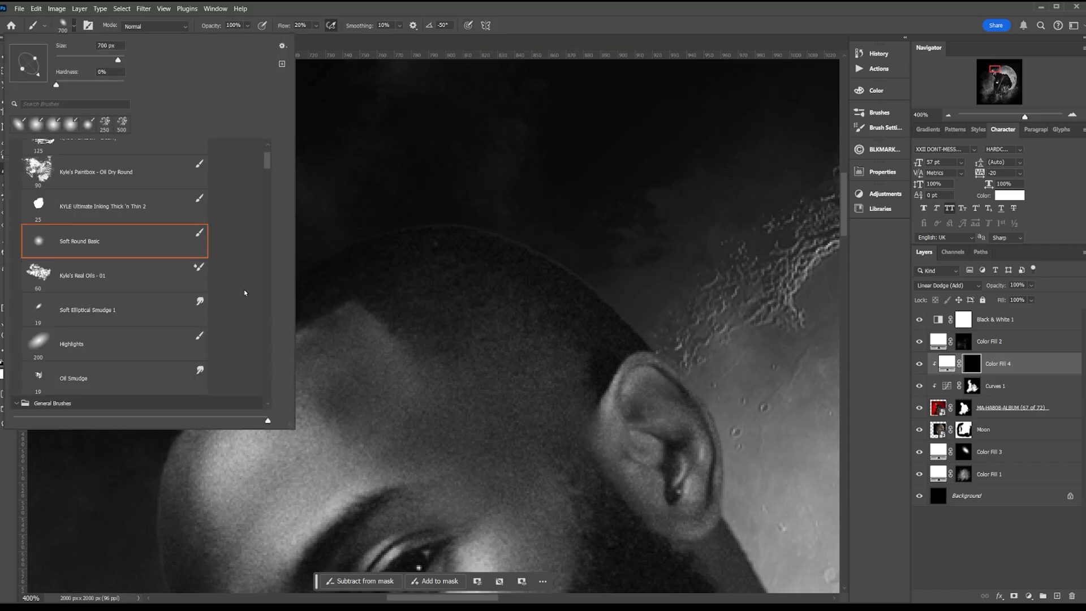
pyautogui.click(149, 305)
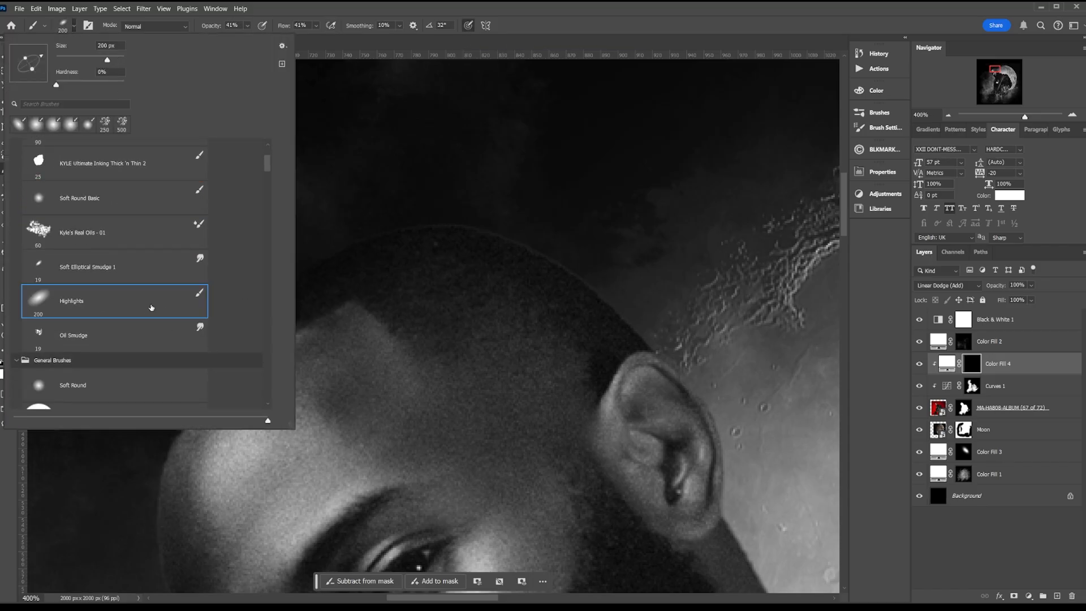
pyautogui.click(302, 17)
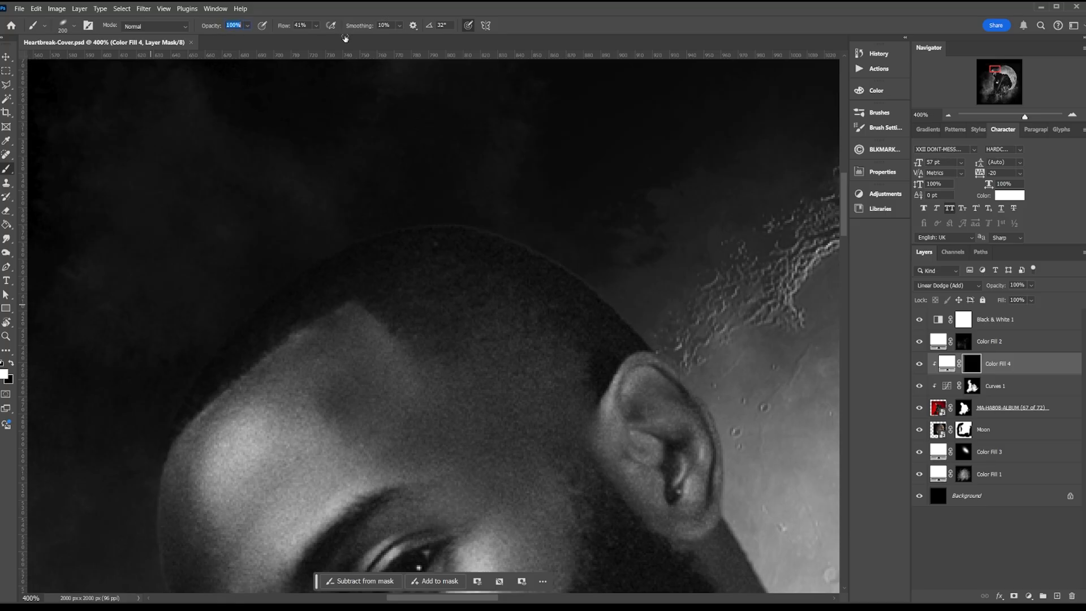
pyautogui.moveTo(345, 39); pyautogui.dragTo(344, 38)
# - Shrink the brush to a fine tip and paint a thin white rim highlight along the crown on the Color Fill 4 mask
pyautogui.press('[')
pyautogui.press('[')
pyautogui.press('[')
pyautogui.press('[')
pyautogui.press('[')
pyautogui.press('[')
pyautogui.press('[')
pyautogui.press('[')
pyautogui.press('[')
pyautogui.press('[')
pyautogui.press('[')
pyautogui.press('[')
pyautogui.press('[')
pyautogui.press('[')
pyautogui.press('[')
pyautogui.press('[')
pyautogui.hotkey('ctrl', '=')
pyautogui.hotkey('ctrl', '=')
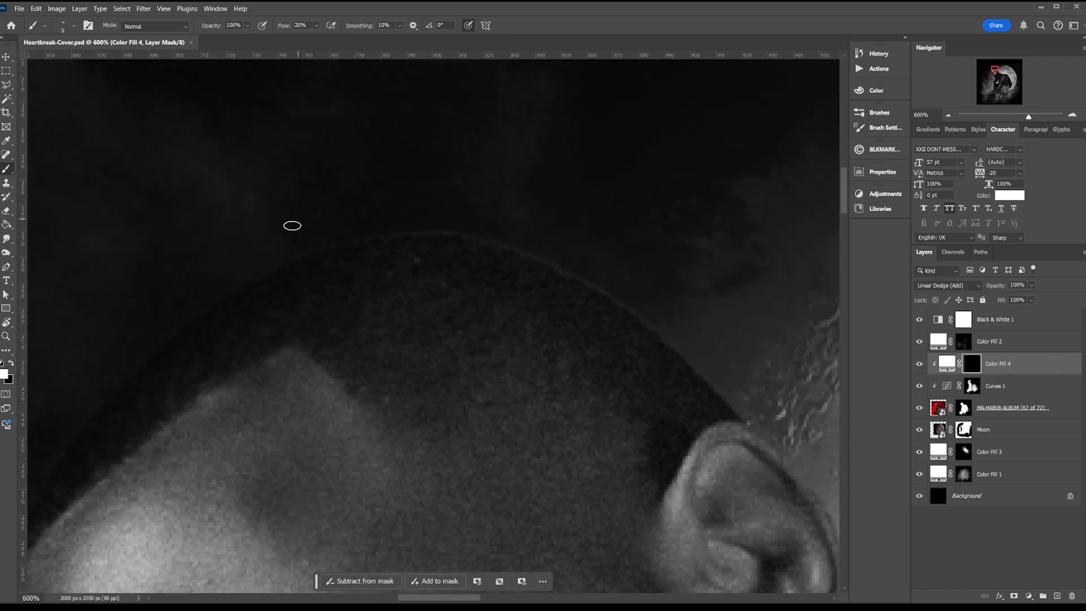
pyautogui.moveTo(277, 260)
pyautogui.mouseDown()
pyautogui.moveTo(370, 228)
pyautogui.moveTo(349, 233)
pyautogui.moveTo(405, 228)
pyautogui.moveTo(293, 253)
pyautogui.moveTo(399, 228)
pyautogui.moveTo(501, 233)
pyautogui.moveTo(520, 246)
pyautogui.moveTo(479, 235)
pyautogui.moveTo(508, 234)
pyautogui.moveTo(401, 230)
pyautogui.moveTo(275, 260)
pyautogui.mouseUp()
pyautogui.moveTo(475, 229); pyautogui.dragTo(323, 221)
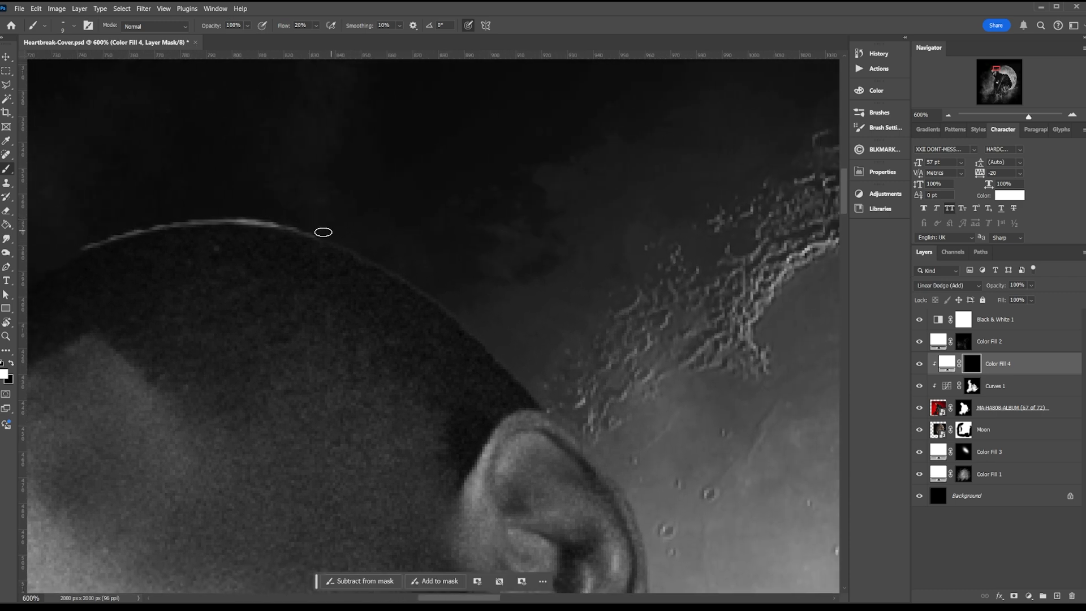
# - Continue the rim highlight along the back of the head to the ear, raising the brush flow to 100%
pyautogui.press('r')
pyautogui.moveTo(402, 235)
pyautogui.mouseDown()
pyautogui.moveTo(317, 220)
pyautogui.moveTo(252, 252)
pyautogui.moveTo(218, 294)
pyautogui.moveTo(221, 311)
pyautogui.moveTo(237, 299)
pyautogui.mouseUp()
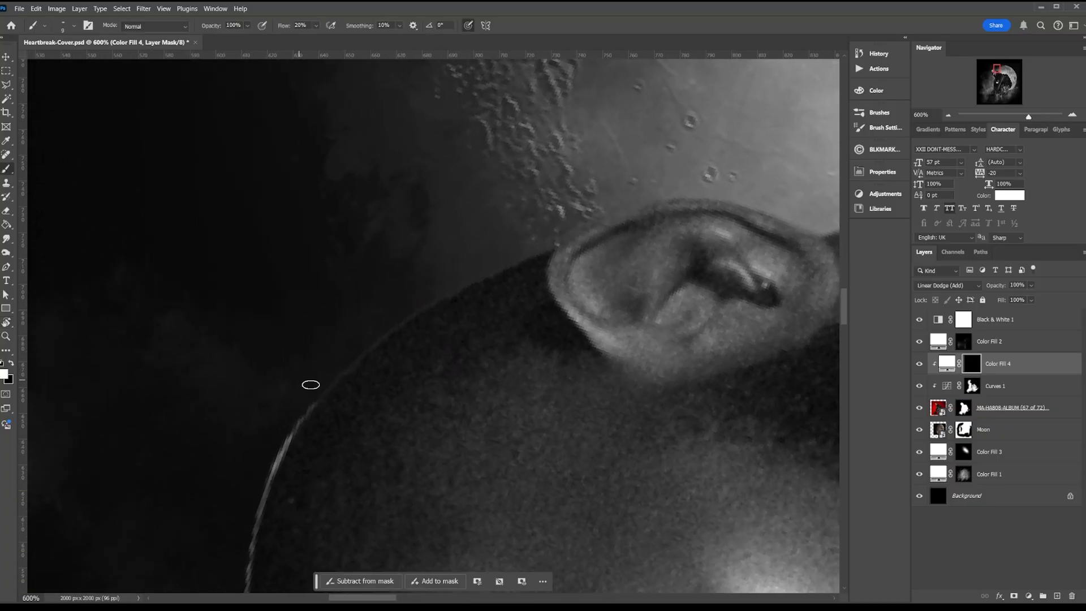
pyautogui.moveTo(304, 406)
pyautogui.mouseDown()
pyautogui.moveTo(339, 373)
pyautogui.moveTo(281, 430)
pyautogui.moveTo(405, 311)
pyautogui.moveTo(388, 324)
pyautogui.moveTo(453, 289)
pyautogui.moveTo(426, 298)
pyautogui.mouseUp()
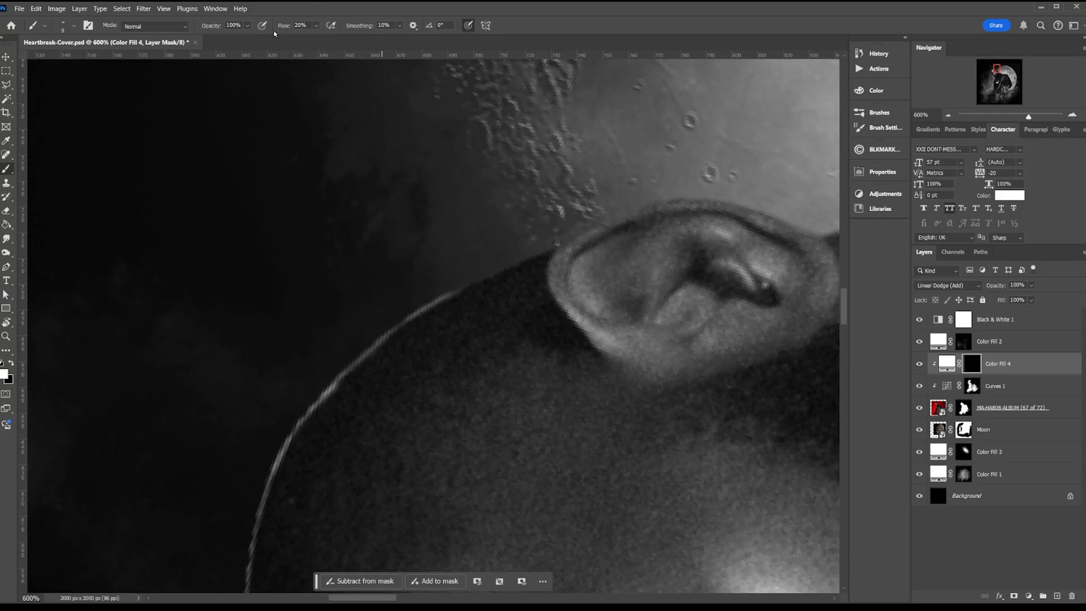
pyautogui.moveTo(290, 26); pyautogui.dragTo(334, 25)
pyautogui.moveTo(389, 327)
pyautogui.mouseDown()
pyautogui.moveTo(417, 304)
pyautogui.moveTo(345, 368)
pyautogui.mouseUp()
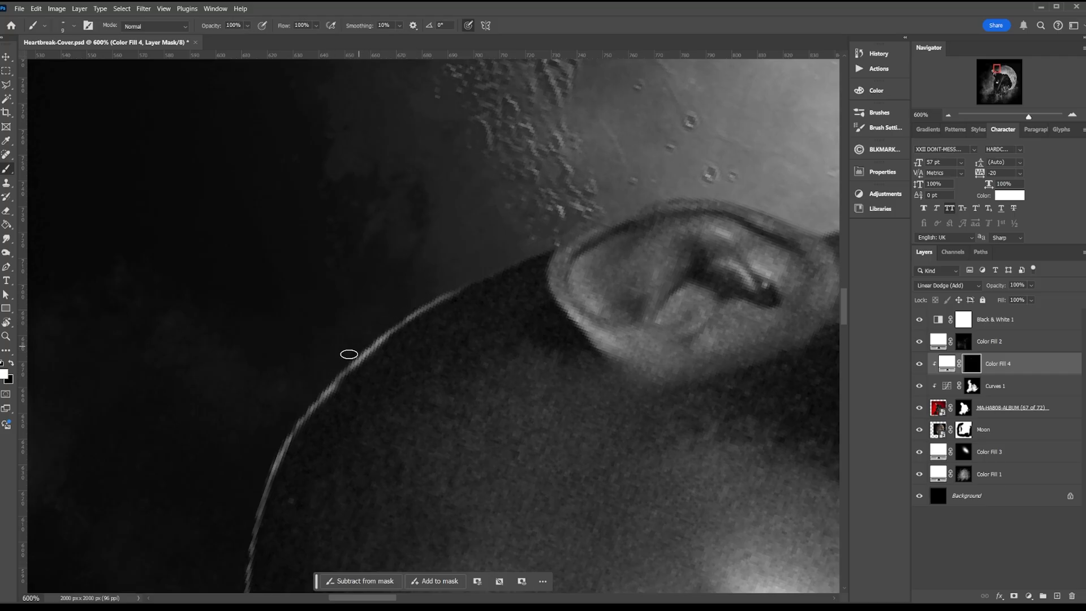
pyautogui.moveTo(482, 266)
pyautogui.mouseDown()
pyautogui.moveTo(509, 257)
pyautogui.moveTo(490, 279)
pyautogui.mouseUp()
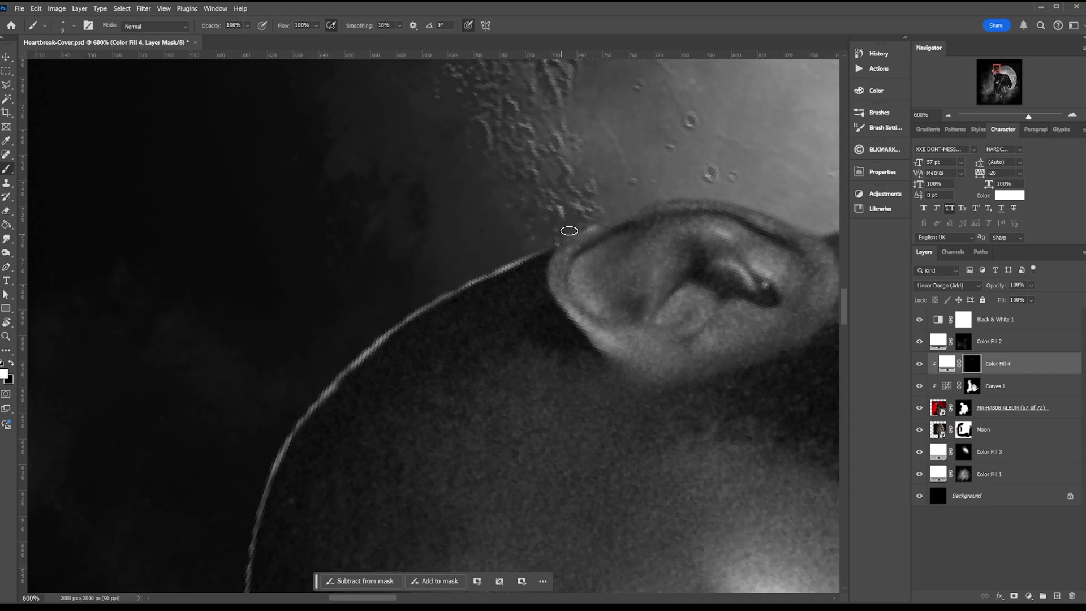
# - Reduce the brush further and paint a fine rim highlight around the ear's outer edge, joining it to the head highlight
pyautogui.moveTo(708, 194)
pyautogui.mouseDown()
pyautogui.moveTo(527, 214)
pyautogui.moveTo(449, 238)
pyautogui.mouseUp()
pyautogui.press('x')
pyautogui.press('x')
pyautogui.moveTo(579, 232)
pyautogui.mouseDown()
pyautogui.moveTo(632, 249)
pyautogui.moveTo(562, 238)
pyautogui.mouseUp()
pyautogui.press('x')
pyautogui.press('x')
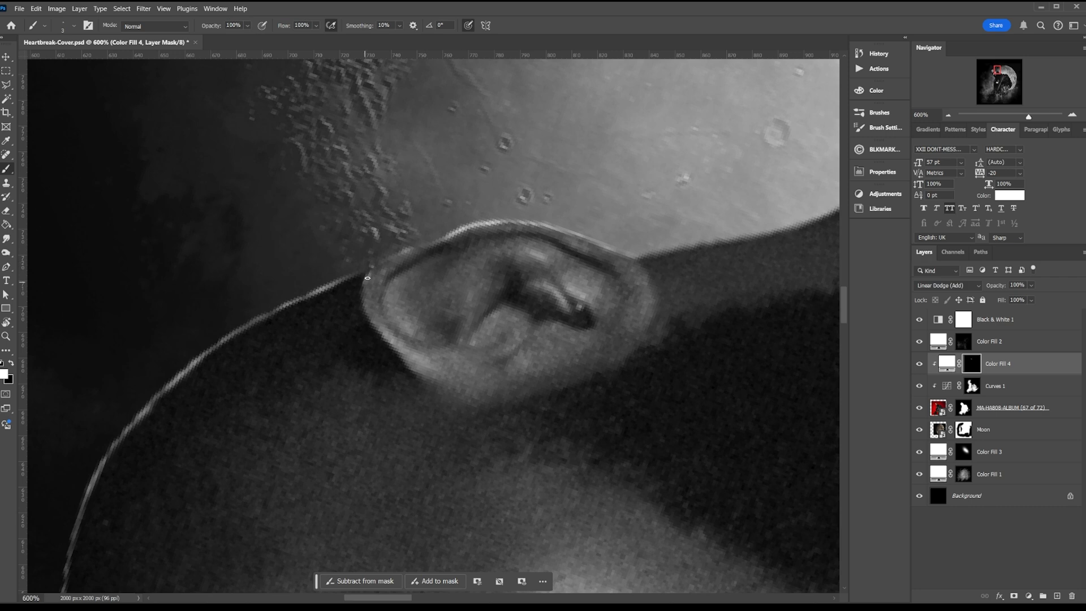
pyautogui.press('r')
pyautogui.click(165, 26)
pyautogui.press('b')
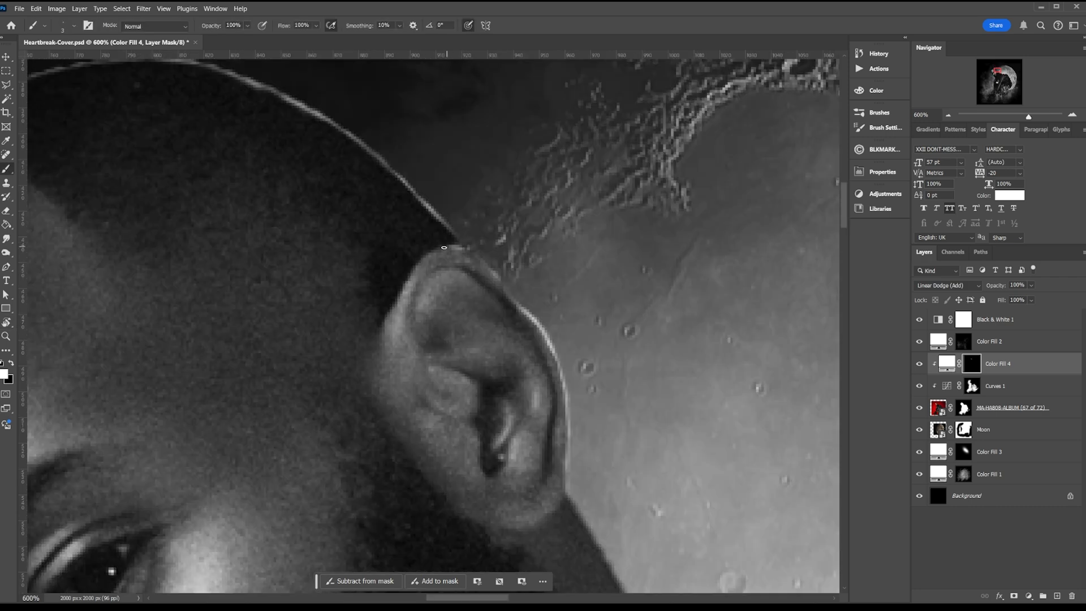
pyautogui.moveTo(448, 245)
pyautogui.mouseDown()
pyautogui.moveTo(400, 297)
pyautogui.moveTo(436, 247)
pyautogui.moveTo(510, 289)
pyautogui.moveTo(457, 238)
pyautogui.mouseUp()
# - Paint the rim highlight down the neck edge to the collar, around the earlobe and onto the start of the collar
pyautogui.moveTo(599, 362)
pyautogui.mouseDown()
pyautogui.moveTo(502, 254)
pyautogui.moveTo(360, 37)
pyautogui.mouseUp()
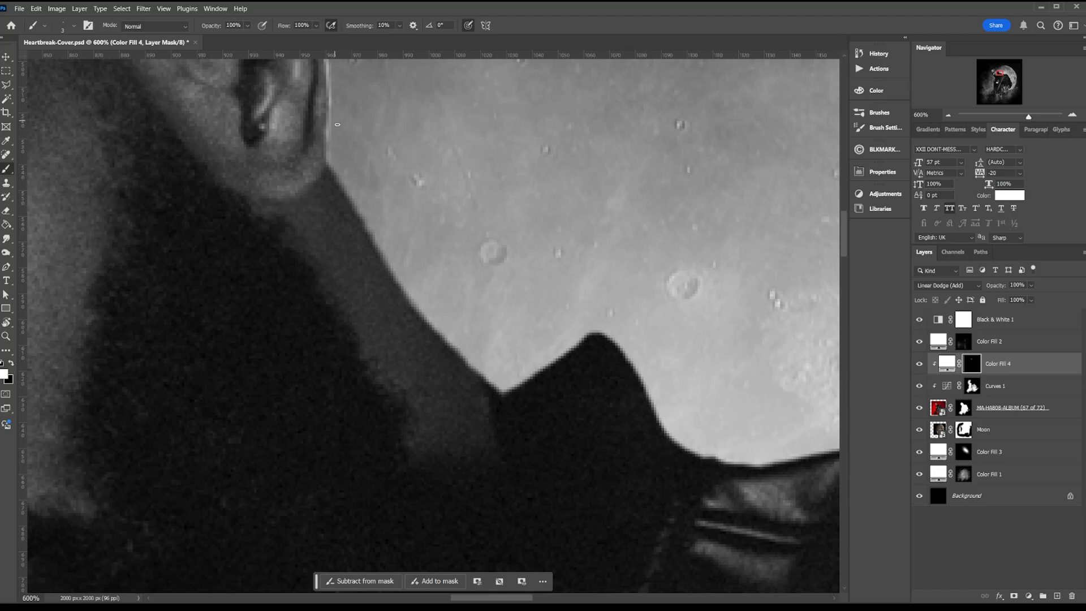
pyautogui.moveTo(328, 159); pyautogui.dragTo(372, 236)
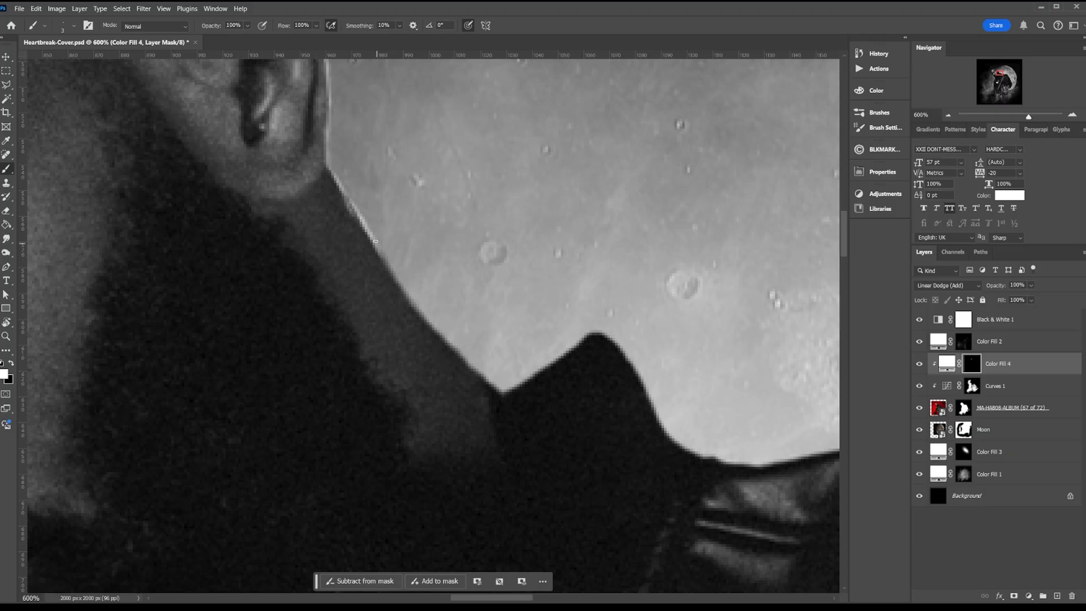
pyautogui.moveTo(387, 263)
pyautogui.mouseDown()
pyautogui.moveTo(443, 338)
pyautogui.moveTo(411, 302)
pyautogui.mouseUp()
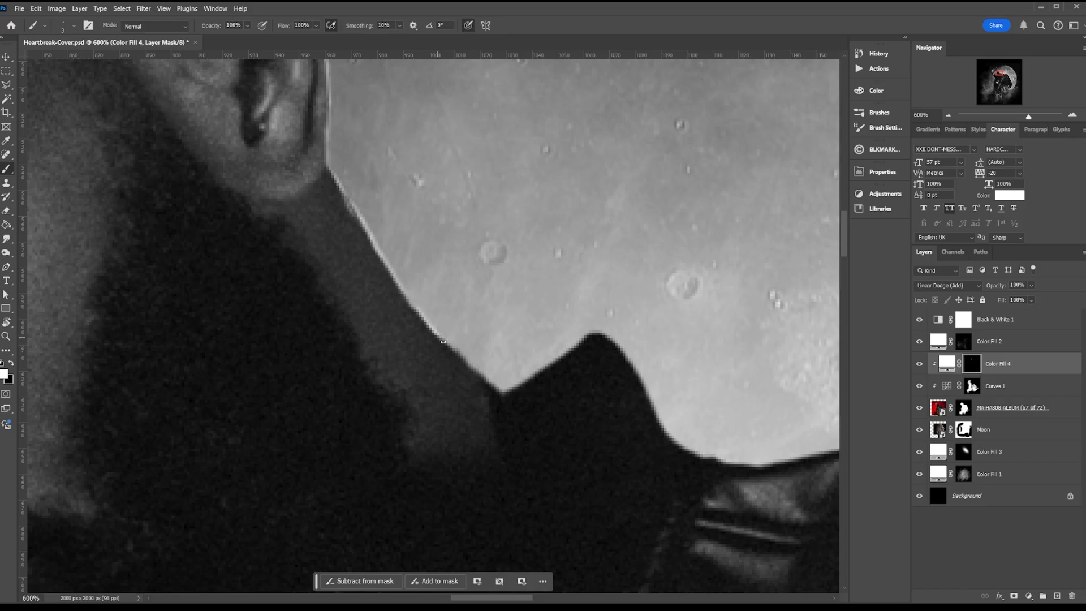
pyautogui.moveTo(444, 341); pyautogui.dragTo(489, 381)
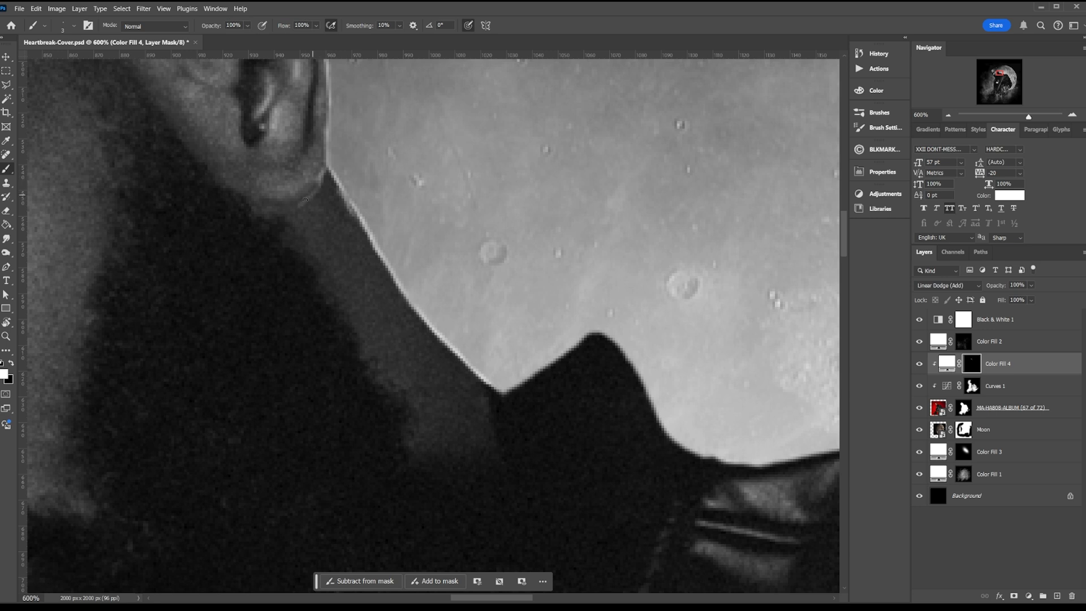
pyautogui.moveTo(287, 210); pyautogui.dragTo(324, 174)
pyautogui.moveTo(504, 393); pyautogui.dragTo(527, 381)
pyautogui.moveTo(621, 354)
pyautogui.mouseDown()
pyautogui.moveTo(471, 308)
pyautogui.moveTo(516, 388)
pyautogui.mouseUp()
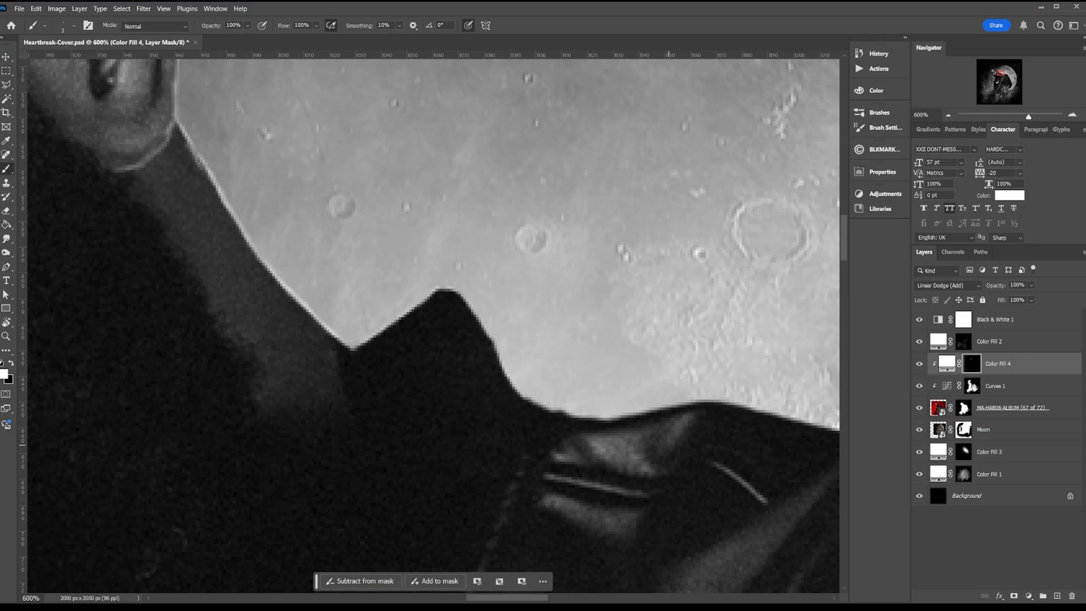
# - Hide the Moon and Color Fill 1 layers and paint the rim highlight over the jacket collar's edge
pyautogui.click(922, 429)
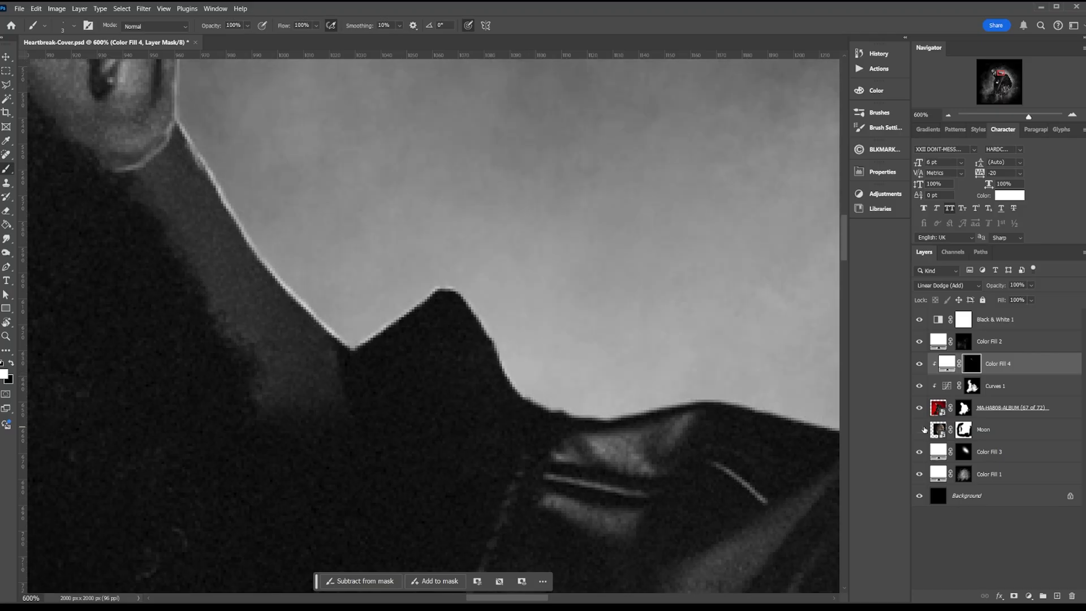
pyautogui.click(919, 474)
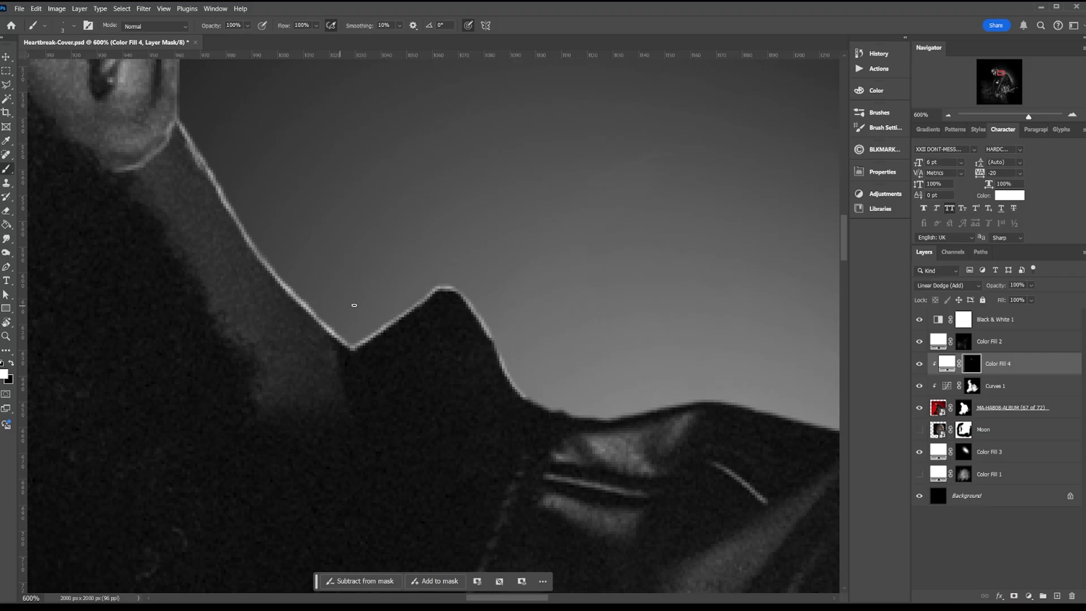
pyautogui.moveTo(467, 304); pyautogui.dragTo(456, 290)
# - Paint the rim highlight along the jacket's shoulder edge beyond the collar, undoing and repainting the last stroke
pyautogui.press('r')
pyautogui.moveTo(537, 328); pyautogui.dragTo(450, 226)
pyautogui.press('space')
pyautogui.moveTo(568, 204)
pyautogui.mouseDown()
pyautogui.moveTo(541, 293)
pyautogui.moveTo(518, 318)
pyautogui.moveTo(477, 322)
pyautogui.moveTo(493, 263)
pyautogui.moveTo(490, 173)
pyautogui.mouseUp()
pyautogui.press('space')
pyautogui.moveTo(526, 73); pyautogui.dragTo(541, 312)
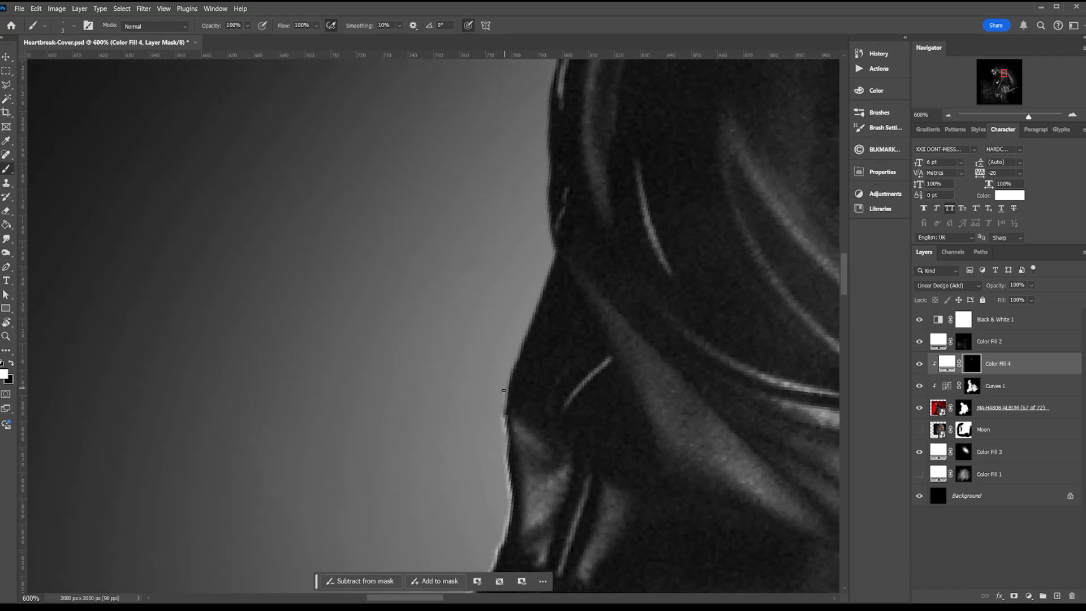
pyautogui.moveTo(503, 391)
pyautogui.mouseDown()
pyautogui.moveTo(519, 342)
pyautogui.moveTo(512, 366)
pyautogui.moveTo(550, 308)
pyautogui.moveTo(536, 302)
pyautogui.moveTo(554, 255)
pyautogui.moveTo(521, 342)
pyautogui.moveTo(510, 423)
pyautogui.moveTo(503, 408)
pyautogui.moveTo(522, 343)
pyautogui.mouseUp()
pyautogui.press('space')
pyautogui.moveTo(568, 187); pyautogui.dragTo(557, 306)
pyautogui.moveTo(542, 368); pyautogui.dragTo(547, 260)
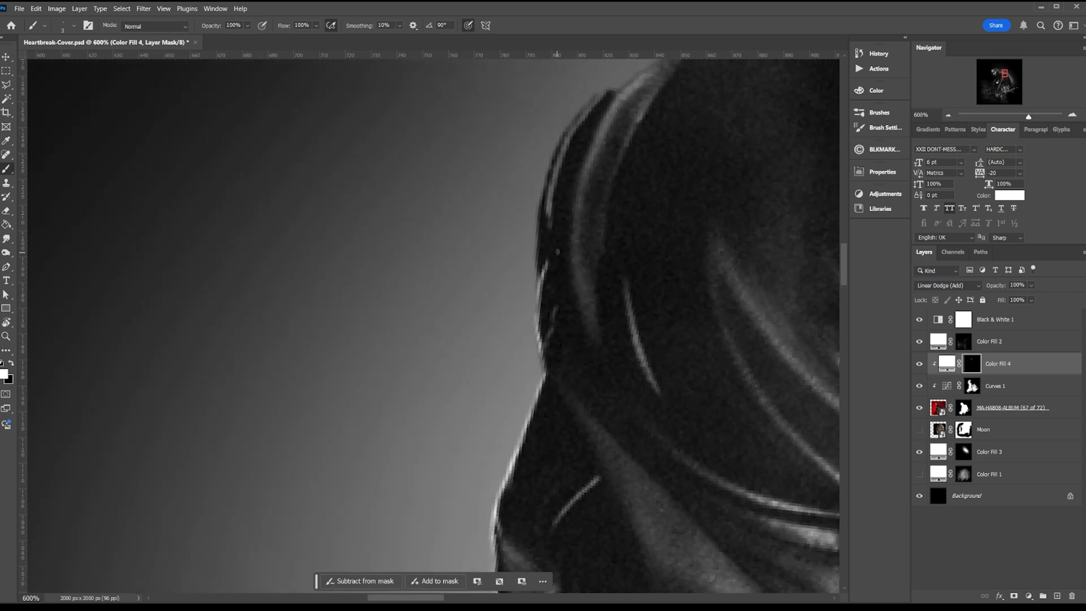
pyautogui.hotkey('ctrl', 'z')
pyautogui.moveTo(536, 315); pyautogui.dragTo(540, 264)
# - Extend the rim highlight across the rest of the jacket's shoulder toward the sleeve
pyautogui.press('space')
pyautogui.moveTo(557, 209)
pyautogui.mouseDown()
pyautogui.moveTo(543, 306)
pyautogui.moveTo(519, 352)
pyautogui.mouseUp()
pyautogui.moveTo(500, 408)
pyautogui.mouseDown()
pyautogui.moveTo(510, 309)
pyautogui.moveTo(537, 259)
pyautogui.moveTo(500, 402)
pyautogui.mouseUp()
pyautogui.moveTo(507, 516); pyautogui.dragTo(502, 357)
pyautogui.press('space')
pyautogui.moveTo(594, 213)
pyautogui.mouseDown()
pyautogui.moveTo(501, 310)
pyautogui.moveTo(473, 249)
pyautogui.mouseUp()
pyautogui.press('r')
pyautogui.moveTo(476, 272)
pyautogui.mouseDown()
pyautogui.moveTo(479, 234)
pyautogui.moveTo(464, 312)
pyautogui.moveTo(476, 367)
pyautogui.mouseUp()
pyautogui.press('space')
pyautogui.moveTo(507, 225); pyautogui.dragTo(487, 402)
# - Enlarge the brush slightly and paint the rim highlight along the folds at the upper sleeve's outer edge
pyautogui.press(']')
pyautogui.press(']')
pyautogui.moveTo(451, 405)
pyautogui.mouseDown()
pyautogui.moveTo(494, 196)
pyautogui.moveTo(503, 313)
pyautogui.moveTo(498, 238)
pyautogui.moveTo(534, 173)
pyautogui.moveTo(511, 214)
pyautogui.moveTo(538, 192)
pyautogui.moveTo(505, 233)
pyautogui.mouseUp()
pyautogui.press('space')
pyautogui.press('space')
pyautogui.moveTo(545, 166)
pyautogui.mouseDown()
pyautogui.moveTo(485, 354)
pyautogui.moveTo(490, 301)
pyautogui.mouseUp()
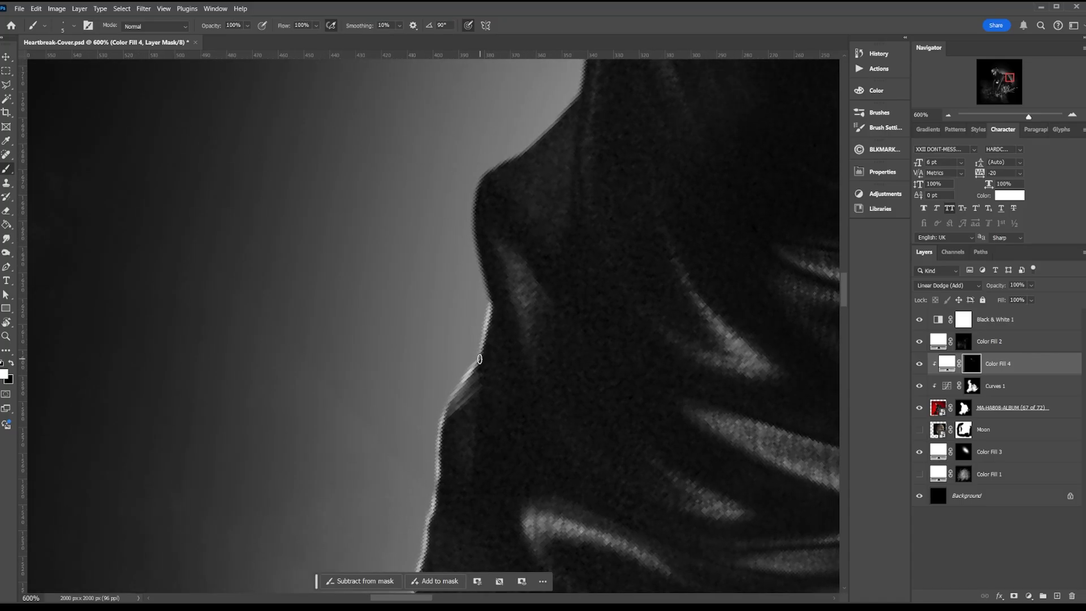
pyautogui.moveTo(480, 360)
pyautogui.mouseDown()
pyautogui.moveTo(491, 298)
pyautogui.moveTo(475, 209)
pyautogui.moveTo(477, 245)
pyautogui.mouseUp()
pyautogui.press('space')
pyautogui.moveTo(479, 183); pyautogui.dragTo(487, 325)
pyautogui.moveTo(484, 350)
pyautogui.mouseDown()
pyautogui.moveTo(513, 296)
pyautogui.moveTo(487, 315)
pyautogui.moveTo(590, 233)
pyautogui.mouseUp()
# - Carry the rim highlight farther down the outer edge of the jacket sleeve below the upper folds
pyautogui.press('space')
pyautogui.moveTo(661, 88); pyautogui.dragTo(558, 276)
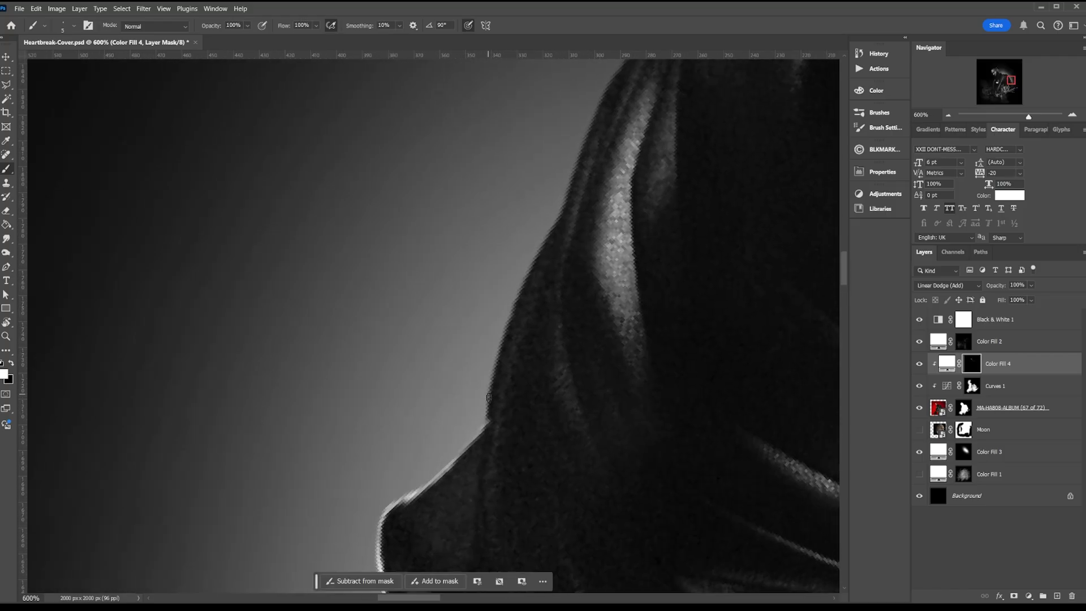
pyautogui.moveTo(489, 397)
pyautogui.mouseDown()
pyautogui.moveTo(487, 416)
pyautogui.moveTo(488, 372)
pyautogui.moveTo(575, 176)
pyautogui.moveTo(494, 323)
pyautogui.moveTo(507, 272)
pyautogui.moveTo(547, 212)
pyautogui.mouseUp()
pyautogui.moveTo(626, 196); pyautogui.dragTo(582, 261)
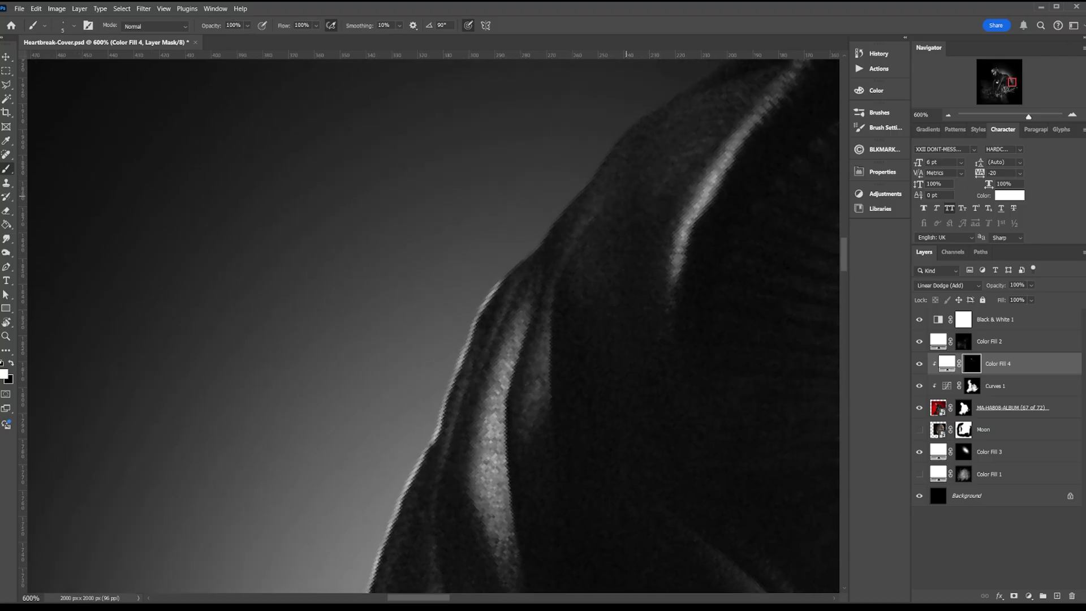
pyautogui.moveTo(552, 225); pyautogui.dragTo(492, 308)
# - Return the canvas to its upright angle and paint the rim highlight around the sleeve's outer bend near the wrist
pyautogui.press('r')
pyautogui.click(161, 25)
pyautogui.press('b')
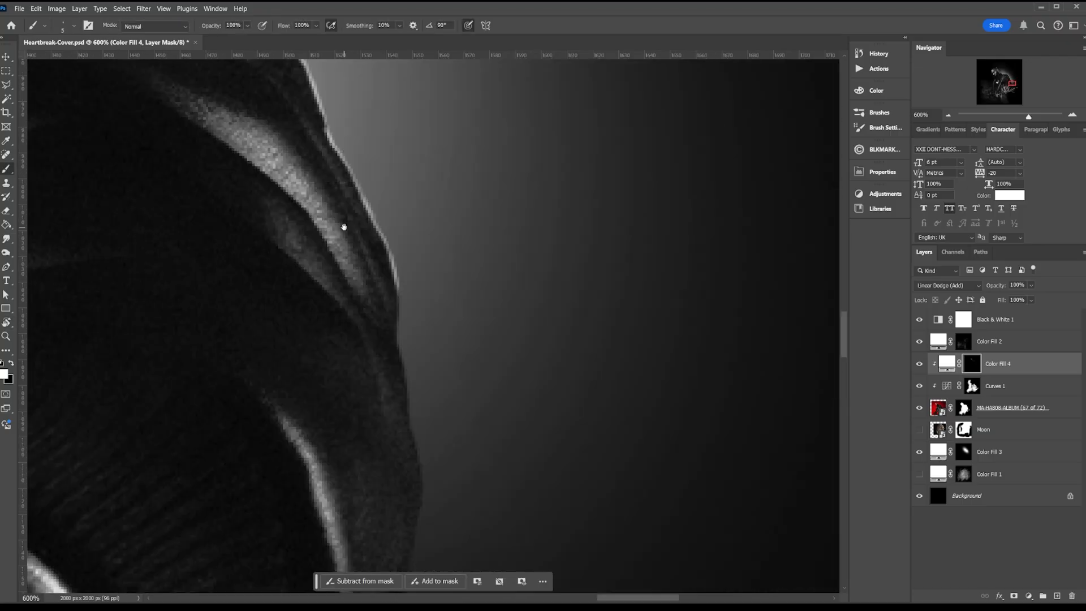
pyautogui.moveTo(343, 227); pyautogui.dragTo(417, 200)
pyautogui.moveTo(471, 272); pyautogui.dragTo(470, 259)
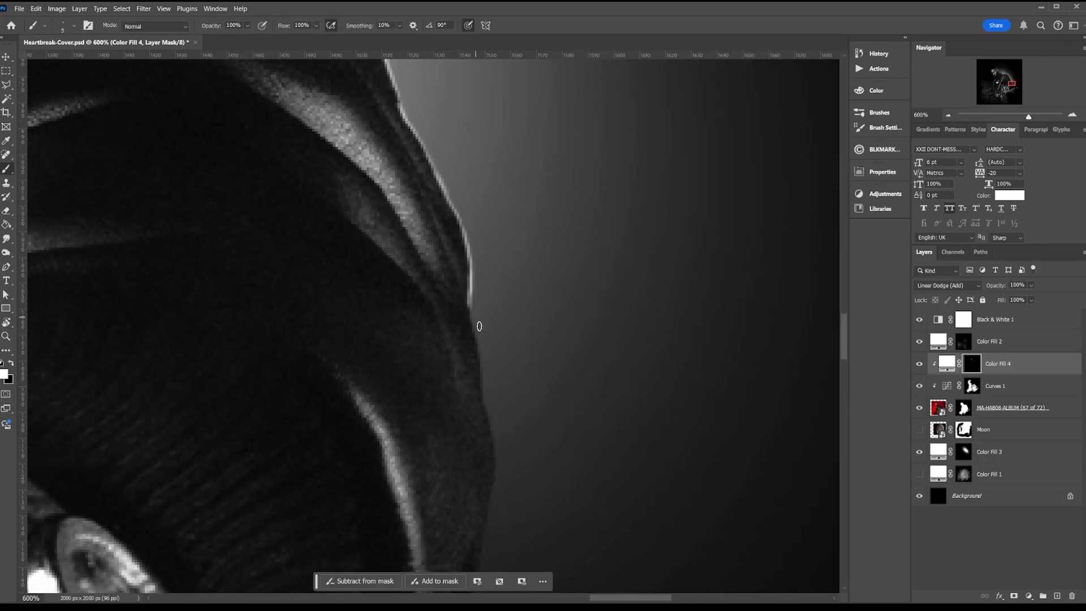
pyautogui.moveTo(480, 327); pyautogui.dragTo(492, 442)
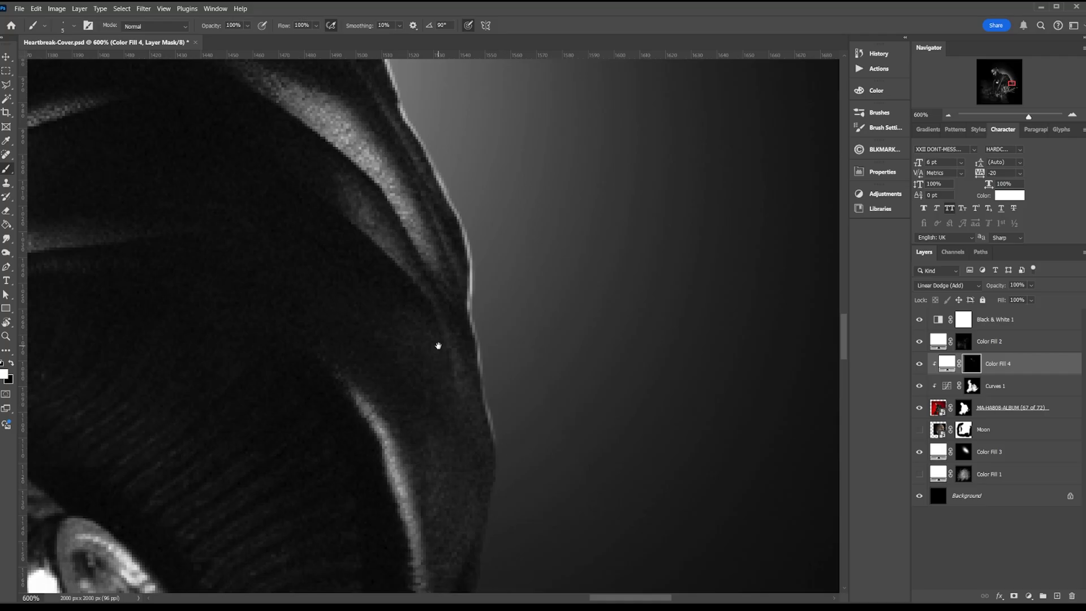
# - Extend the rim highlight from the crown down the front curve of the head toward the forehead
pyautogui.moveTo(438, 345); pyautogui.dragTo(542, 303)
pyautogui.moveTo(362, 297); pyautogui.dragTo(757, 130)
pyautogui.click(994, 89)
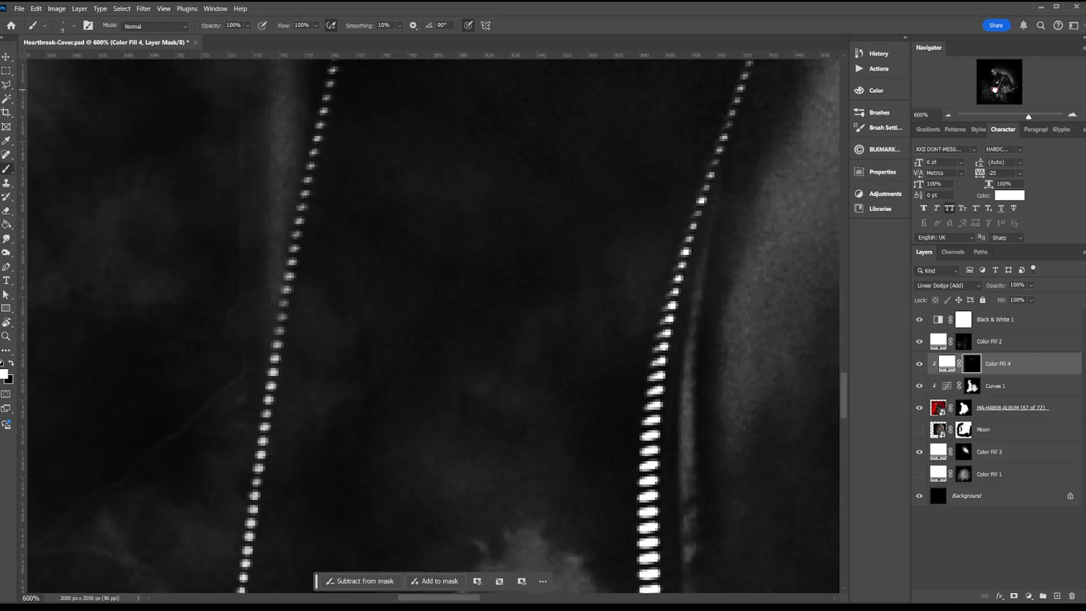
pyautogui.moveTo(994, 89); pyautogui.dragTo(991, 70)
pyautogui.press('r')
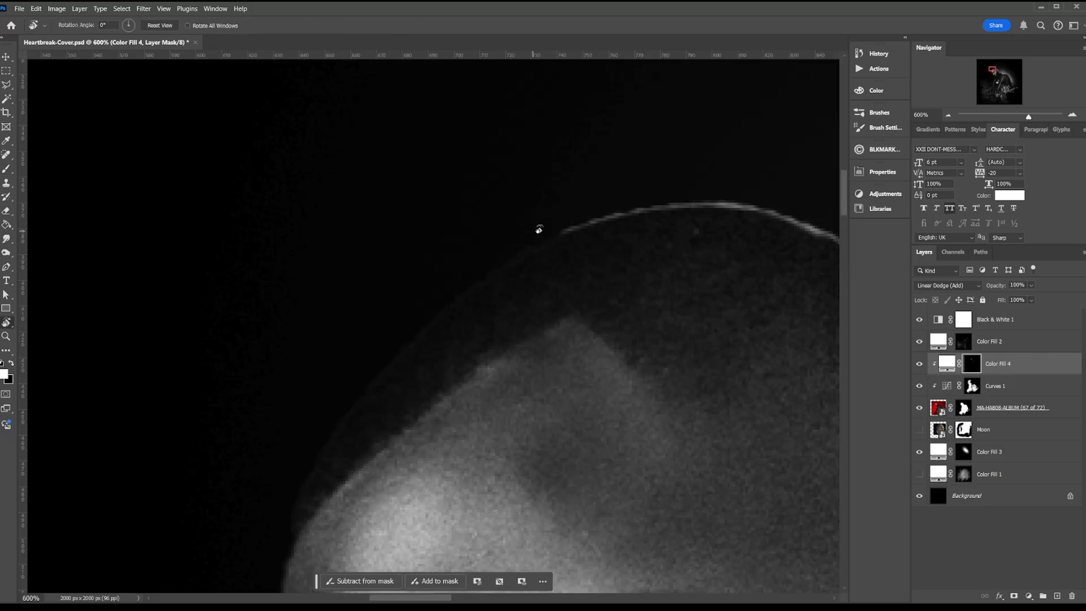
pyautogui.moveTo(537, 230); pyautogui.dragTo(416, 222)
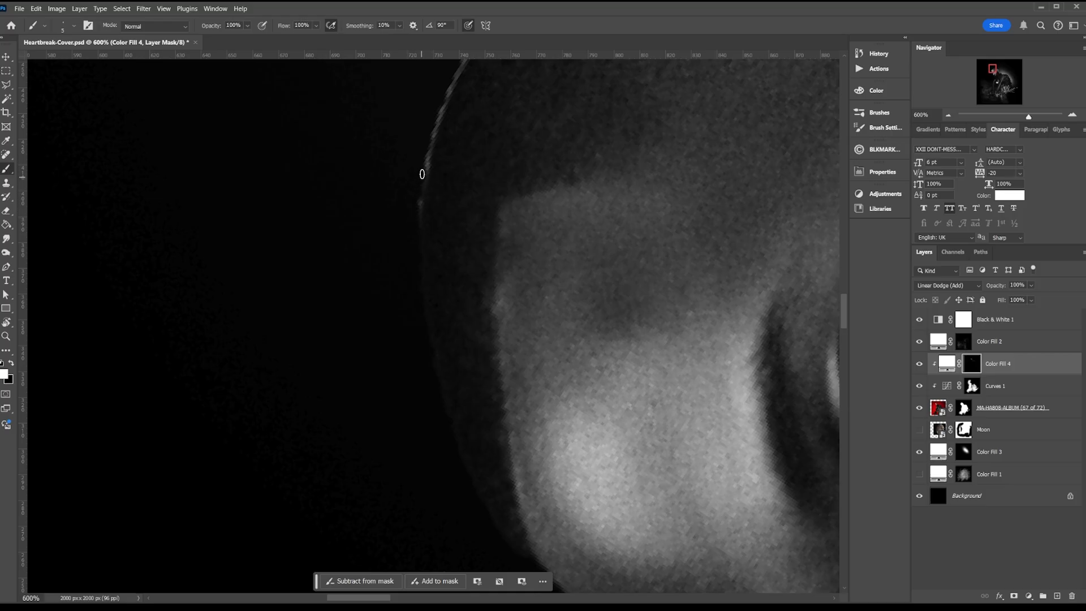
pyautogui.moveTo(429, 168)
pyautogui.mouseDown()
pyautogui.moveTo(417, 292)
pyautogui.moveTo(417, 246)
pyautogui.moveTo(421, 307)
pyautogui.moveTo(423, 238)
pyautogui.moveTo(425, 342)
pyautogui.moveTo(425, 293)
pyautogui.moveTo(439, 366)
pyautogui.mouseUp()
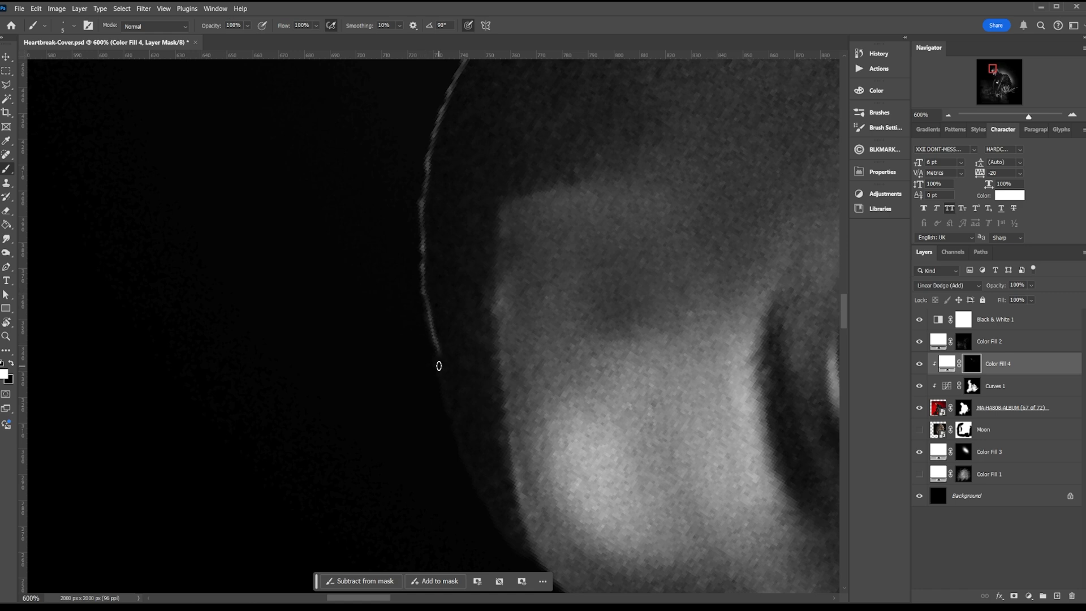
# - Fade the forehead end of the head's rim highlight with black and return the canvas to its upright angle at 100% zoom
pyautogui.press('x')
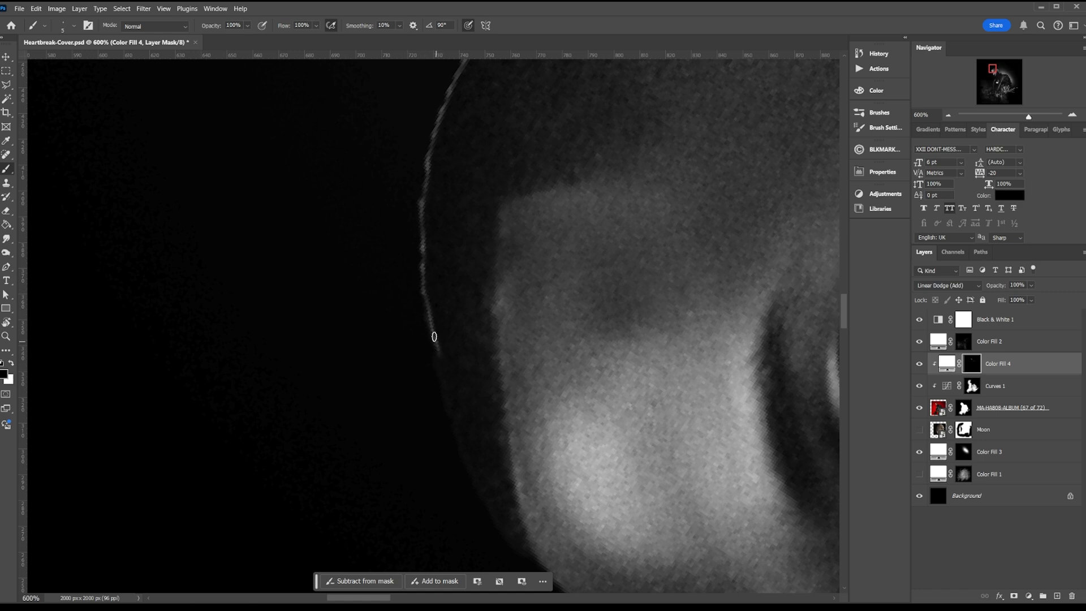
pyautogui.moveTo(437, 332); pyautogui.dragTo(432, 290)
pyautogui.moveTo(427, 248); pyautogui.dragTo(427, 234)
pyautogui.press('r')
pyautogui.click(160, 25)
pyautogui.press('b')
pyautogui.hotkey('ctrl', '1')
pyautogui.moveTo(511, 348); pyautogui.dragTo(412, 161)
pyautogui.moveTo(441, 245)
pyautogui.mouseDown()
pyautogui.moveTo(475, 225)
pyautogui.moveTo(427, 298)
pyautogui.moveTo(452, 227)
pyautogui.moveTo(448, 240)
pyautogui.mouseUp()
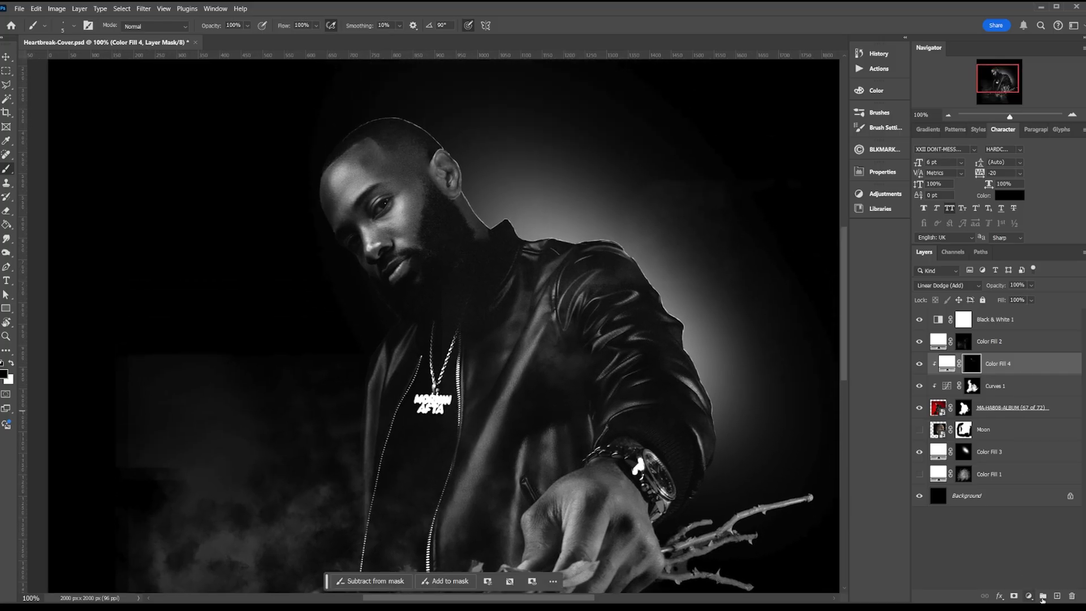
# - Add a white Solid Color fill layer above Color Fill 4 and set its blend mode to Linear Dodge (Add)
pyautogui.click(1028, 596)
pyautogui.click(1044, 408)
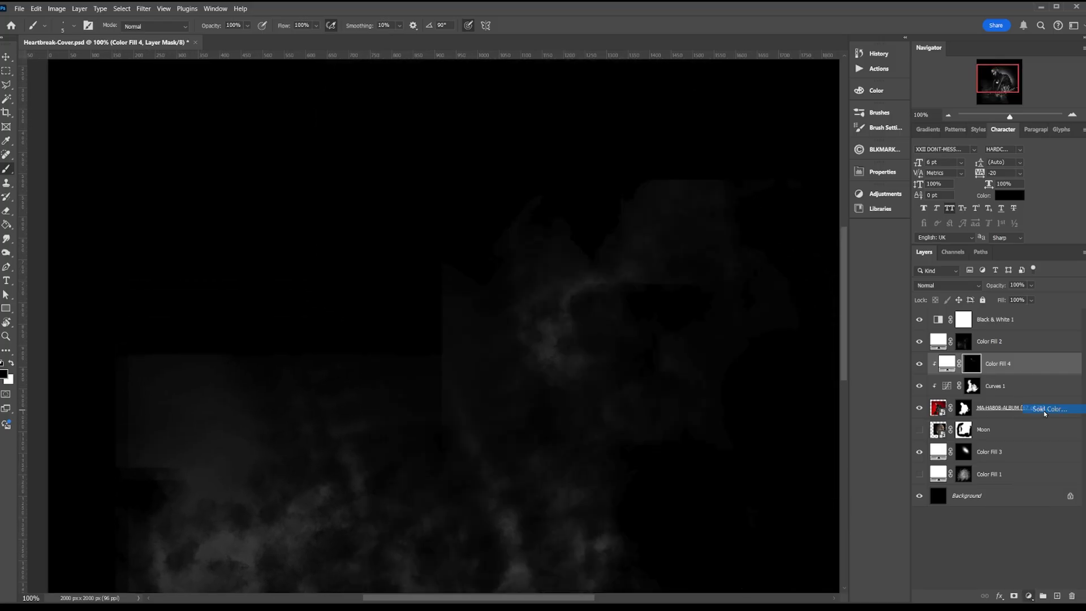
pyautogui.moveTo(682, 232); pyautogui.dragTo(634, 183)
pyautogui.click(907, 201)
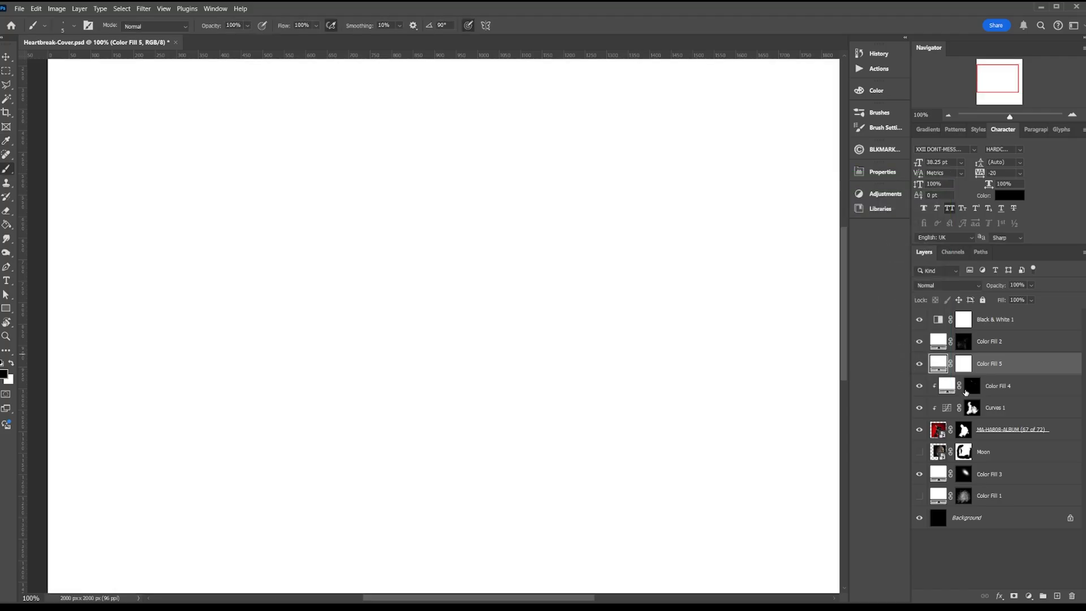
pyautogui.click(947, 285)
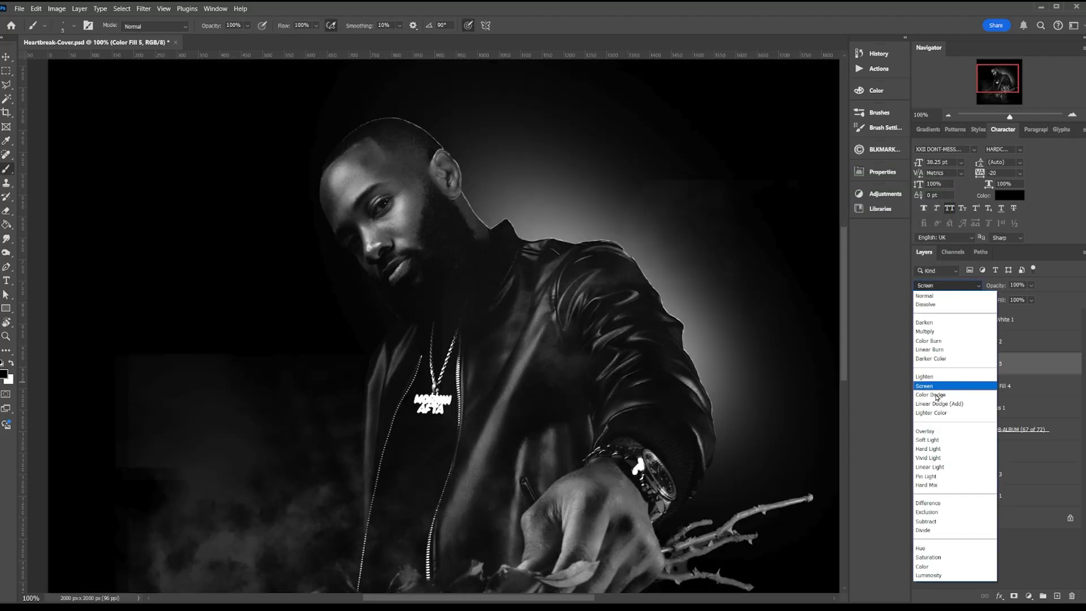
pyautogui.click(939, 399)
# - Invert the new fill layer's mask to black and move the layer beneath Color Fill 4 in the clipped group
pyautogui.click(963, 364)
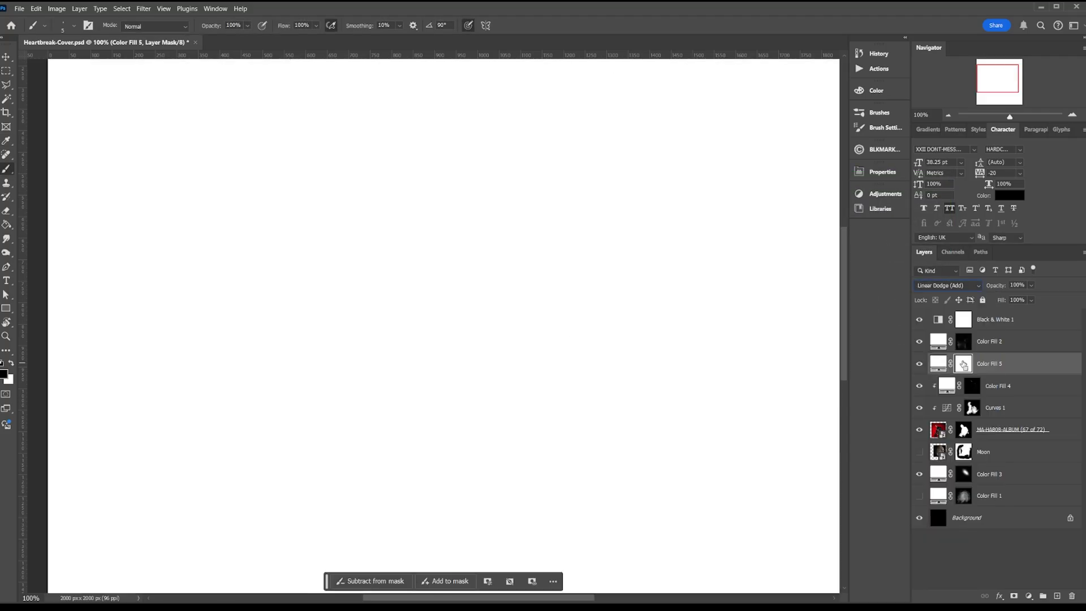
pyautogui.hotkey('ctrl', 'i')
pyautogui.moveTo(1009, 371); pyautogui.dragTo(1014, 396)
pyautogui.click(972, 386)
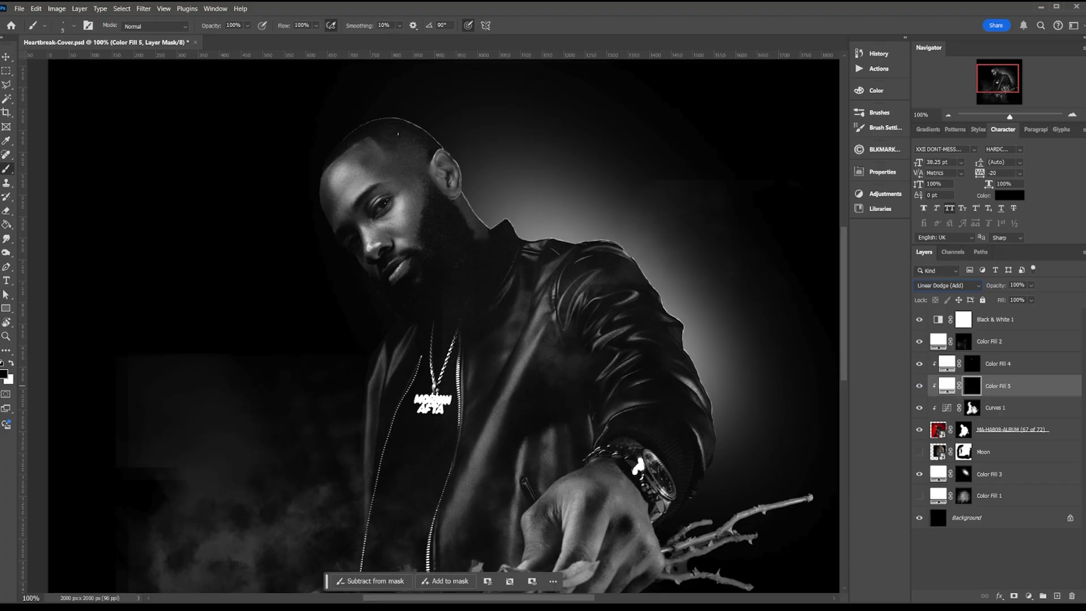
# - Set the brush to 0° angle, 25% flow and 23 px, and paint a soft white glow inside the crown's rim
pyautogui.hotkey('ctrl', '+')
pyautogui.hotkey('ctrl', '+')
pyautogui.hotkey('ctrl', '+')
pyautogui.press('space')
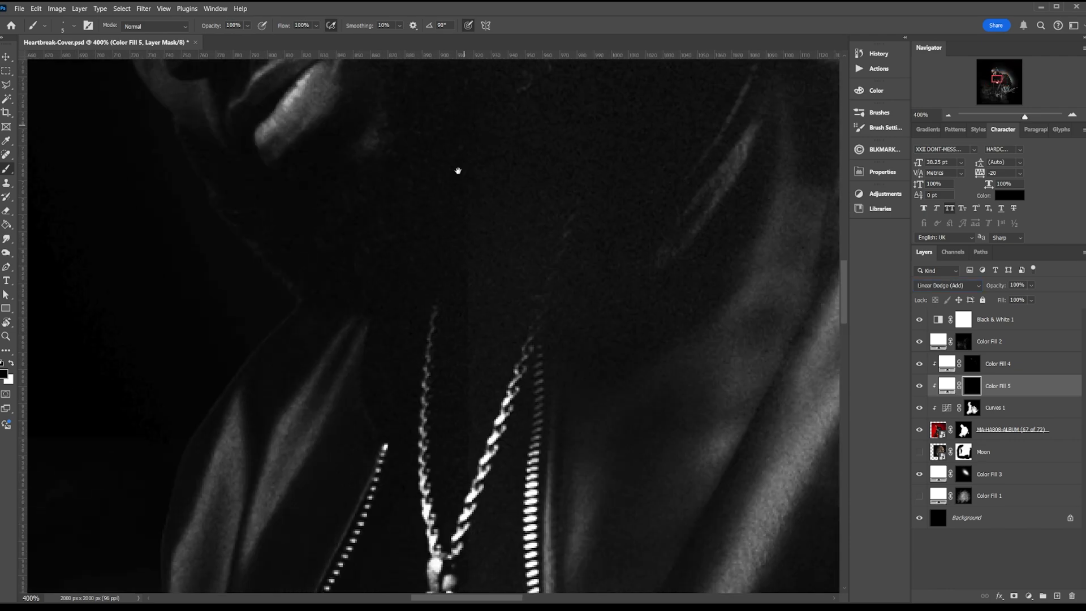
pyautogui.moveTo(458, 170); pyautogui.dragTo(560, 337)
pyautogui.moveTo(293, 217); pyautogui.dragTo(411, 256)
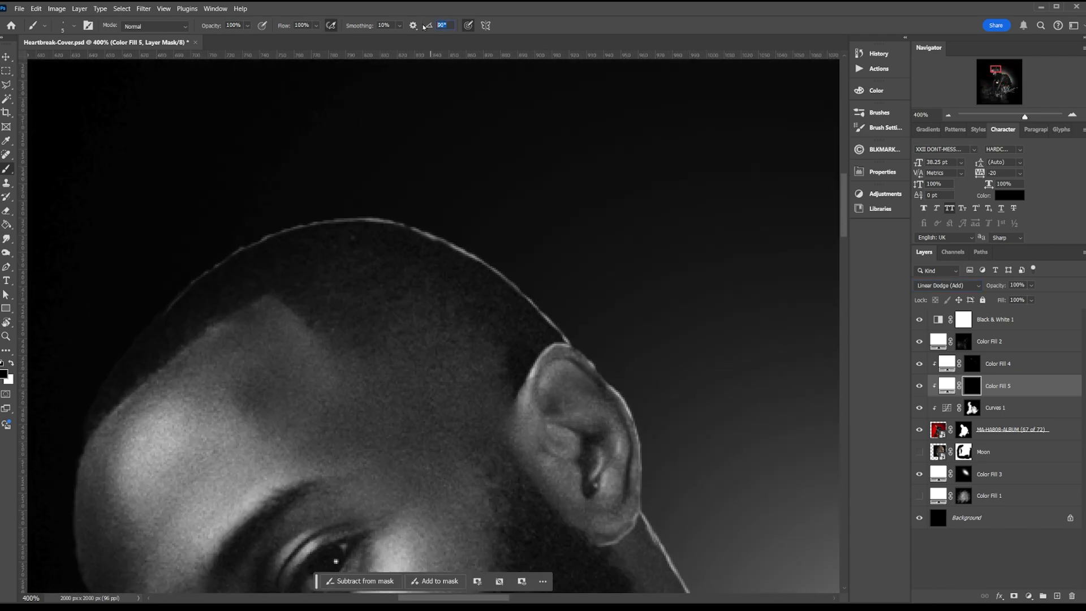
pyautogui.moveTo(284, 29); pyautogui.dragTo(244, 34)
pyautogui.press(']')
pyautogui.press(']')
pyautogui.press(']')
pyautogui.press(']')
pyautogui.press(']')
pyautogui.press(']')
pyautogui.press(']')
pyautogui.press(']')
pyautogui.press('r')
pyautogui.moveTo(509, 247)
pyautogui.mouseDown()
pyautogui.moveTo(453, 228)
pyautogui.moveTo(401, 256)
pyautogui.moveTo(424, 264)
pyautogui.moveTo(443, 247)
pyautogui.moveTo(458, 277)
pyautogui.moveTo(476, 268)
pyautogui.mouseUp()
pyautogui.press('x')
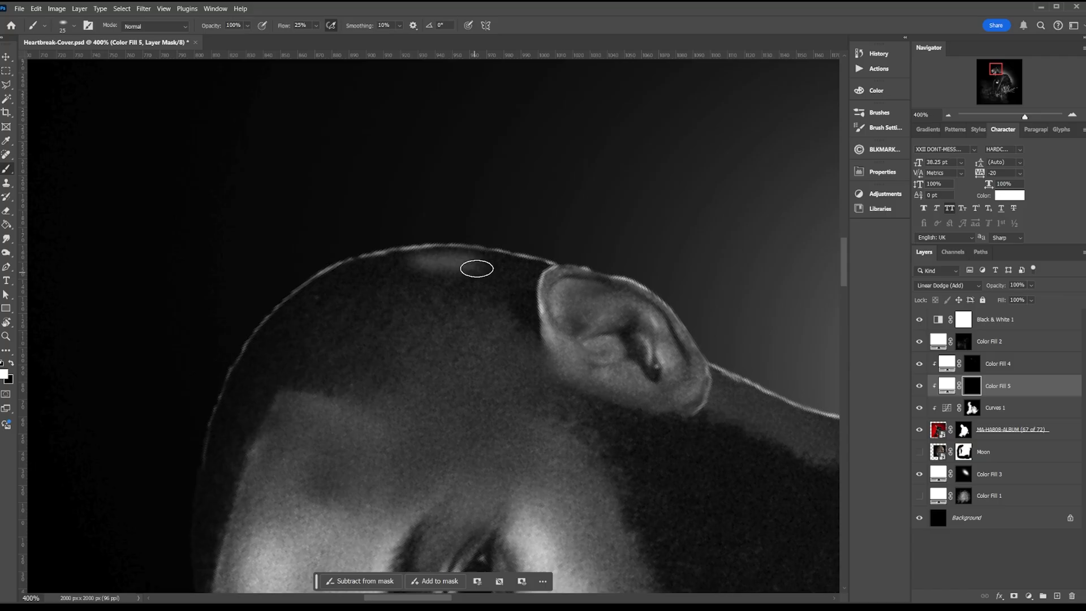
# - Undo the glow strokes on the crown and lower the brush flow to 7%
pyautogui.press('ctrl')
pyautogui.hotkey('ctrl', 'z')
pyautogui.hotkey('ctrl', 'z')
pyautogui.hotkey('ctrl', 'z')
pyautogui.moveTo(288, 26); pyautogui.dragTo(276, 28)
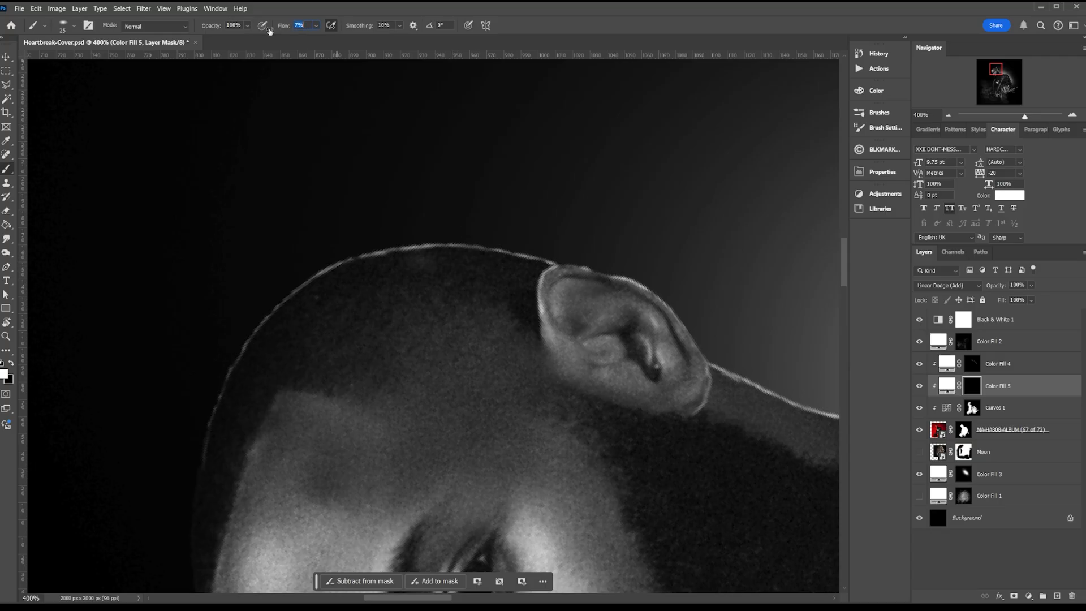
pyautogui.moveTo(270, 31); pyautogui.dragTo(268, 31)
# - Paint a faint white glow inside the rim along the top of the head, softening its inner edge with black
pyautogui.moveTo(456, 261)
pyautogui.mouseDown()
pyautogui.moveTo(547, 262)
pyautogui.moveTo(408, 250)
pyautogui.mouseUp()
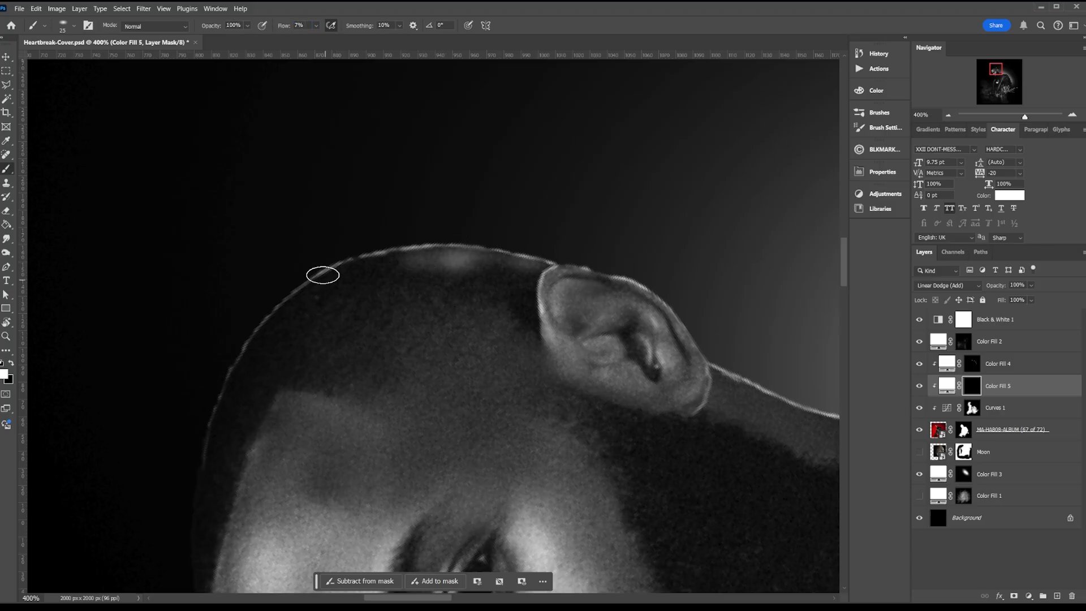
pyautogui.press('r')
pyautogui.press('b')
pyautogui.moveTo(343, 268)
pyautogui.mouseDown()
pyautogui.moveTo(400, 225)
pyautogui.moveTo(371, 213)
pyautogui.moveTo(335, 219)
pyautogui.mouseUp()
pyautogui.moveTo(430, 237)
pyautogui.mouseDown()
pyautogui.moveTo(520, 349)
pyautogui.moveTo(506, 327)
pyautogui.mouseUp()
pyautogui.press('x')
pyautogui.moveTo(343, 243)
pyautogui.mouseDown()
pyautogui.moveTo(356, 227)
pyautogui.moveTo(383, 228)
pyautogui.moveTo(397, 255)
pyautogui.moveTo(461, 294)
pyautogui.moveTo(507, 303)
pyautogui.moveTo(540, 344)
pyautogui.moveTo(473, 286)
pyautogui.mouseUp()
pyautogui.moveTo(365, 227)
pyautogui.mouseDown()
pyautogui.moveTo(315, 235)
pyautogui.moveTo(356, 230)
pyautogui.moveTo(501, 307)
pyautogui.mouseUp()
pyautogui.moveTo(609, 387); pyautogui.dragTo(492, 201)
# - Paint the soft glow along the back of the neck below the ear, alternating white and black to blend it
pyautogui.press('x')
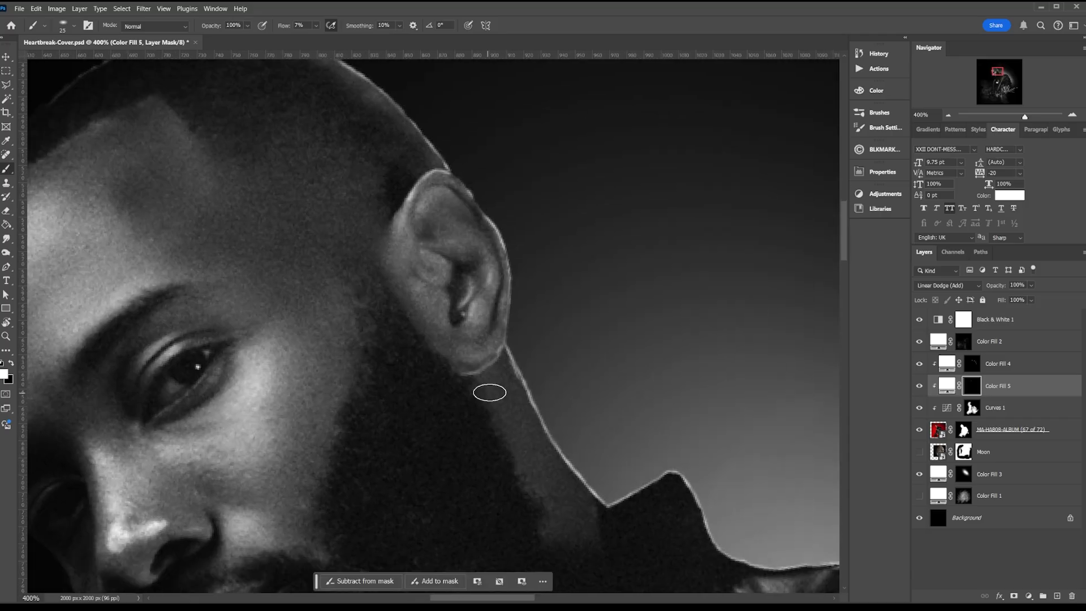
pyautogui.press('r')
pyautogui.moveTo(503, 305); pyautogui.dragTo(445, 218)
pyautogui.moveTo(516, 281)
pyautogui.mouseDown()
pyautogui.moveTo(553, 281)
pyautogui.moveTo(499, 274)
pyautogui.moveTo(603, 262)
pyautogui.moveTo(655, 234)
pyautogui.moveTo(570, 277)
pyautogui.moveTo(516, 286)
pyautogui.moveTo(653, 272)
pyautogui.mouseUp()
pyautogui.press('x')
pyautogui.moveTo(729, 203); pyautogui.dragTo(478, 427)
pyautogui.press('x')
# - Carry the soft glow along the jacket collar's upper edge and blend its inner side with black
pyautogui.press('r')
pyautogui.moveTo(485, 377); pyautogui.dragTo(504, 200)
pyautogui.moveTo(502, 300); pyautogui.dragTo(565, 305)
pyautogui.press('x')
pyautogui.moveTo(449, 299)
pyautogui.mouseDown()
pyautogui.moveTo(506, 318)
pyautogui.moveTo(480, 232)
pyautogui.moveTo(548, 250)
pyautogui.mouseUp()
pyautogui.press('x')
pyautogui.press('r')
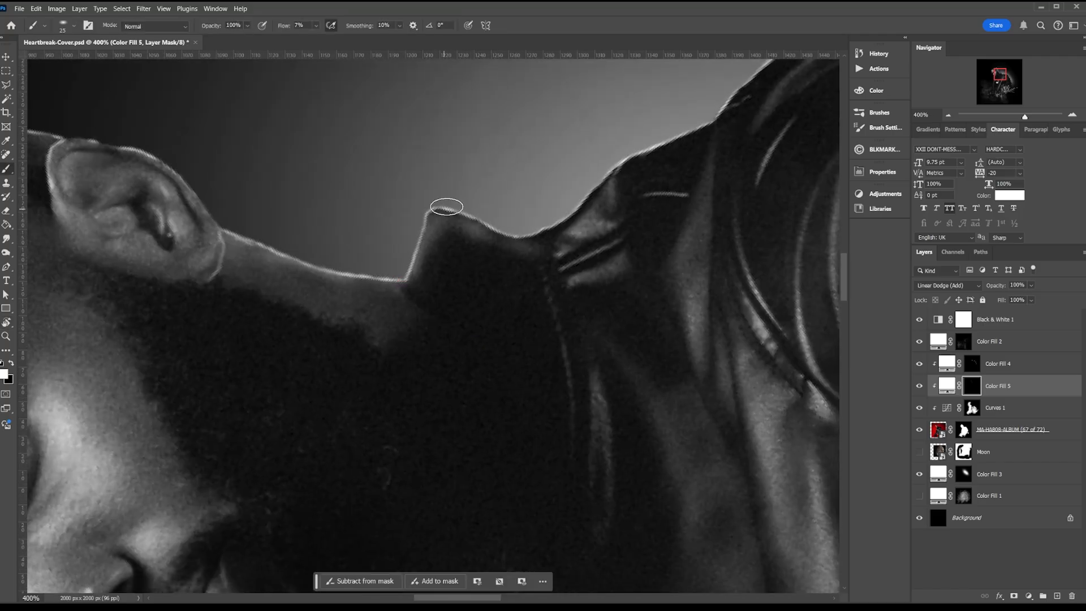
pyautogui.press('x')
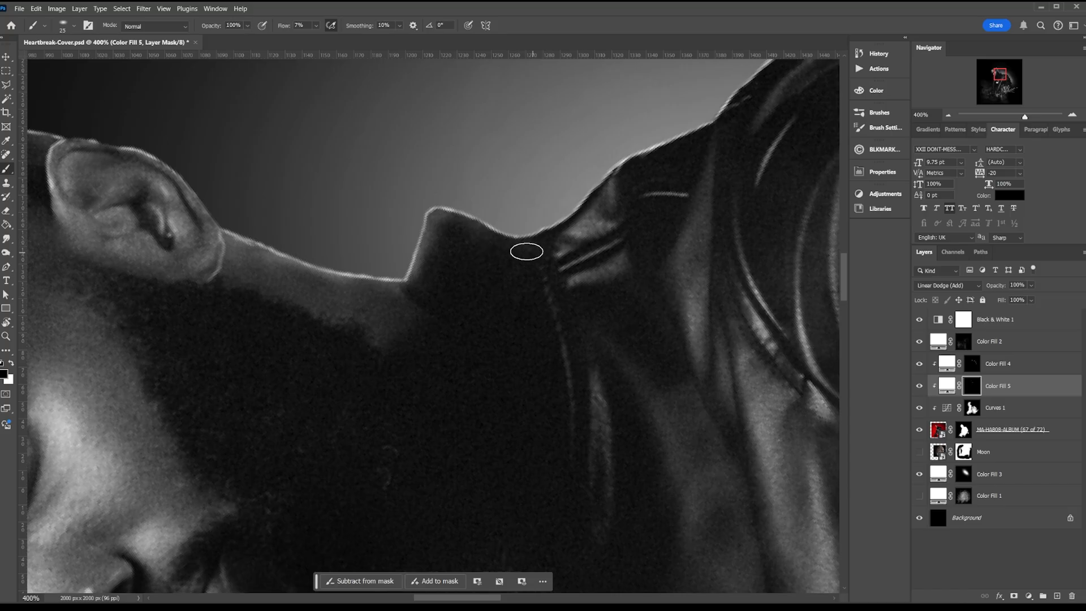
# - Reduce the brush to 8 px and refine the glow where the collar meets the shoulder
pyautogui.press('r')
pyautogui.moveTo(558, 227)
pyautogui.mouseDown()
pyautogui.moveTo(555, 211)
pyautogui.moveTo(594, 235)
pyautogui.moveTo(570, 245)
pyautogui.moveTo(568, 288)
pyautogui.moveTo(553, 301)
pyautogui.mouseUp()
pyautogui.press('b')
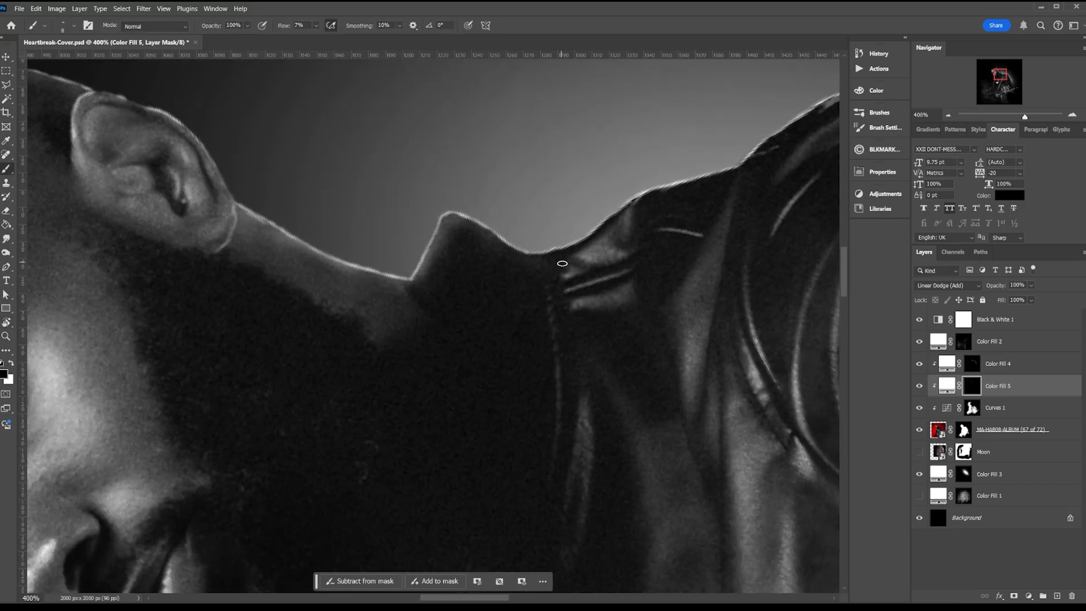
pyautogui.press('x')
pyautogui.moveTo(583, 245); pyautogui.dragTo(614, 253)
pyautogui.moveTo(546, 252)
pyautogui.mouseDown()
pyautogui.moveTo(591, 264)
pyautogui.moveTo(583, 252)
pyautogui.moveTo(625, 241)
pyautogui.moveTo(596, 246)
pyautogui.mouseUp()
pyautogui.press('x')
pyautogui.press('space')
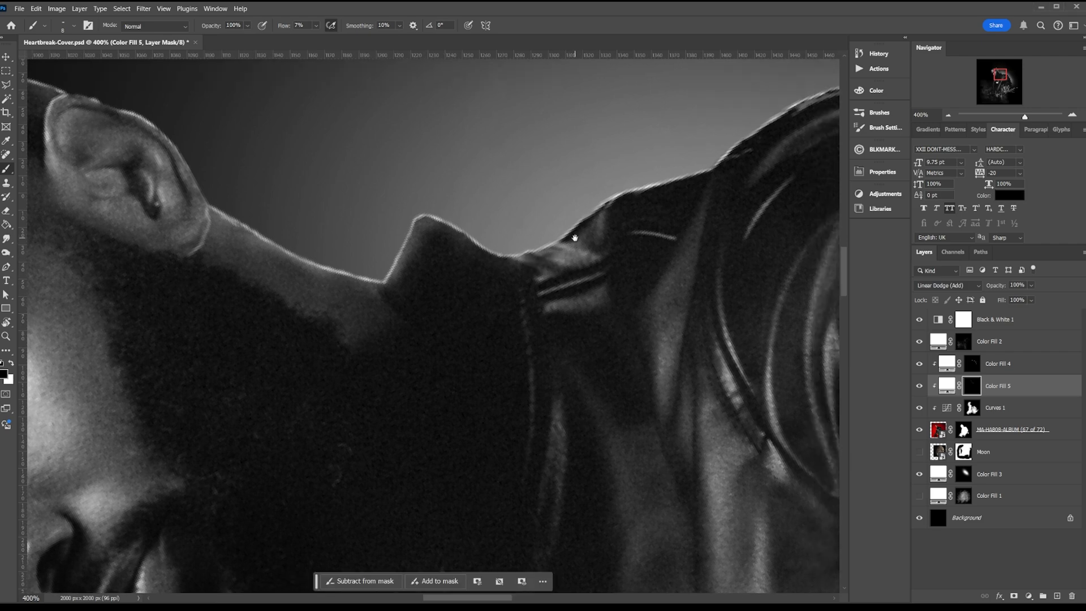
# - Paint the soft glow along the top edge of the jacket's shoulder and blend it with black
pyautogui.hscroll(-15, 509, 254)
pyautogui.press('x')
pyautogui.press('space')
pyautogui.moveTo(489, 268)
pyautogui.mouseDown()
pyautogui.moveTo(432, 218)
pyautogui.moveTo(462, 221)
pyautogui.moveTo(431, 236)
pyautogui.moveTo(439, 253)
pyautogui.mouseUp()
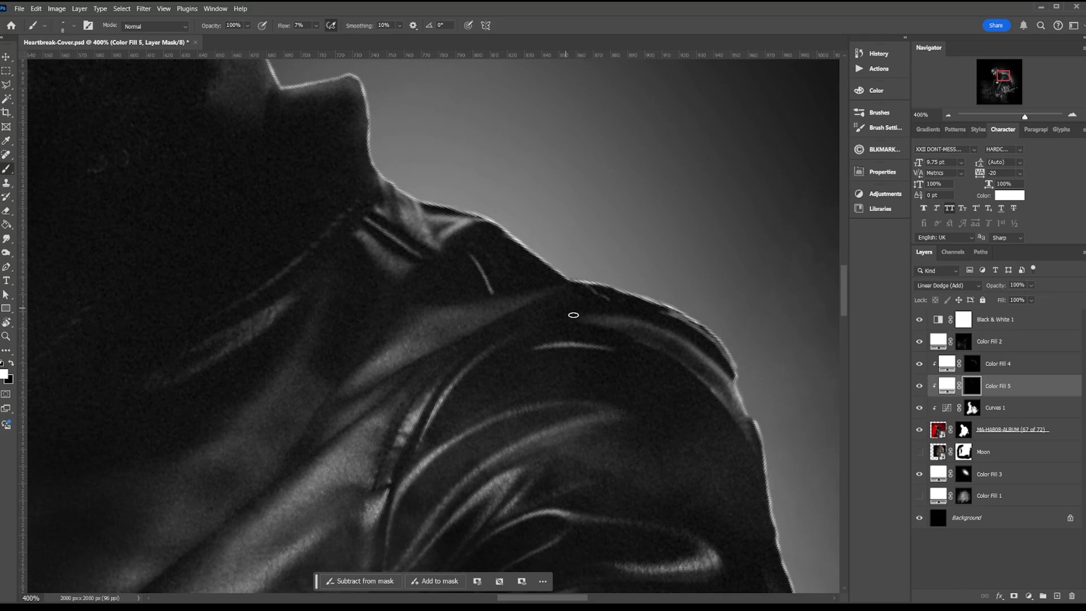
pyautogui.moveTo(573, 321); pyautogui.dragTo(547, 276)
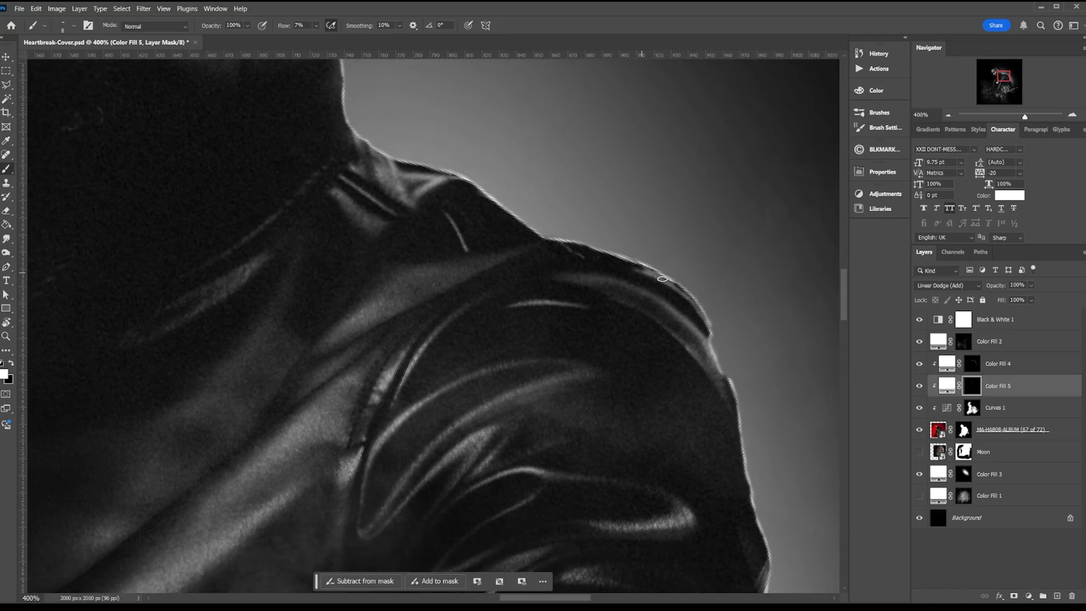
pyautogui.press('x')
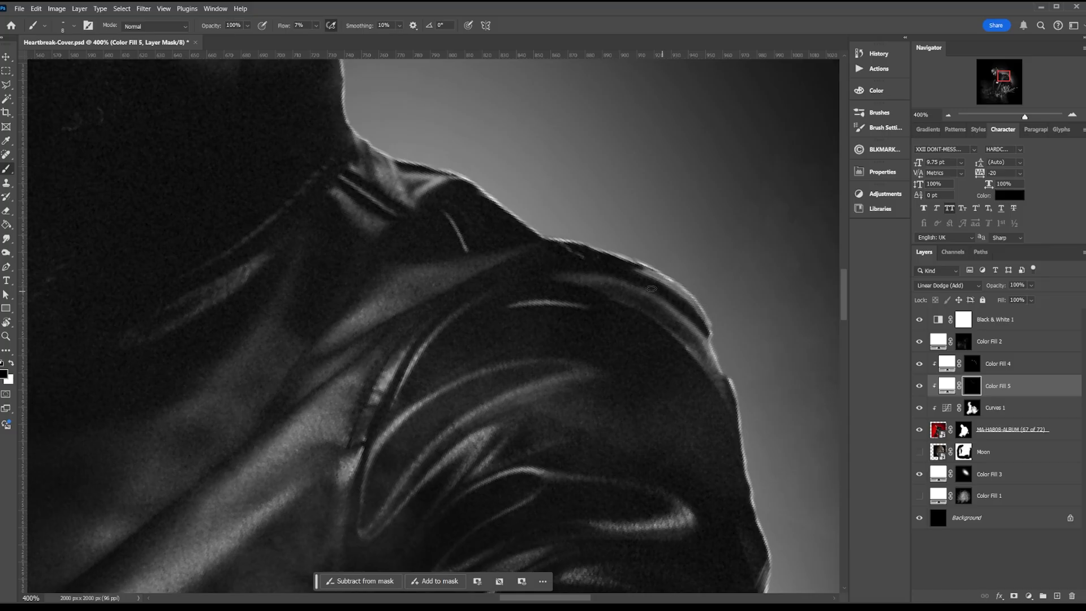
pyautogui.moveTo(727, 337); pyautogui.dragTo(693, 293)
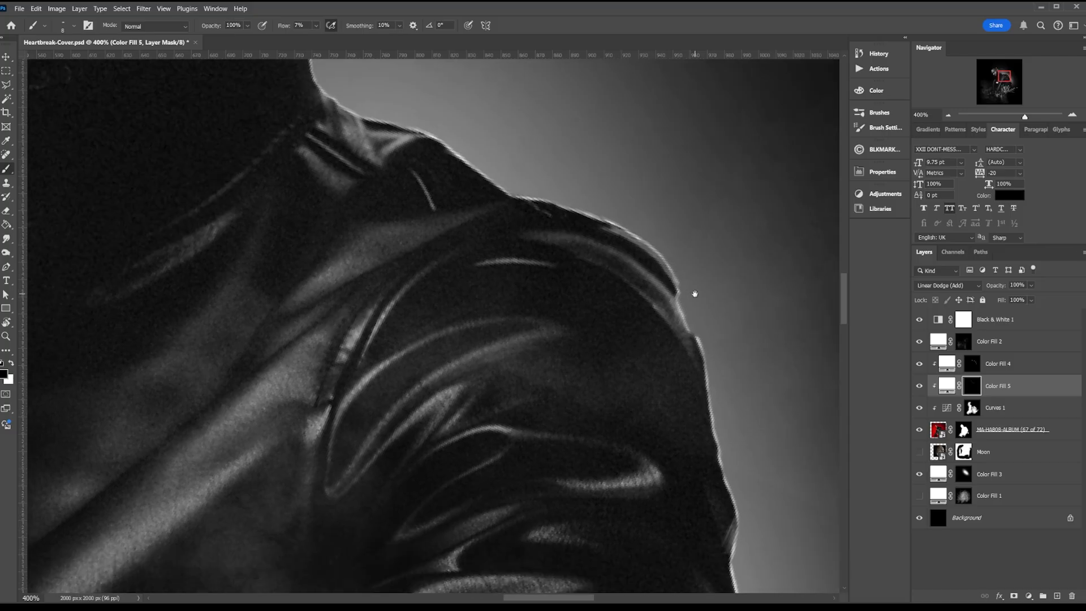
# - Set the brush angle to 175° and add white glow along the shoulder's outer curve with the canvas rotated
pyautogui.press('x')
pyautogui.moveTo(434, 26); pyautogui.dragTo(504, 26)
pyautogui.press('r')
pyautogui.moveTo(672, 294); pyautogui.dragTo(615, 168)
pyautogui.moveTo(609, 171)
pyautogui.mouseDown()
pyautogui.moveTo(557, 162)
pyautogui.moveTo(475, 192)
pyautogui.mouseUp()
pyautogui.moveTo(626, 189); pyautogui.dragTo(530, 182)
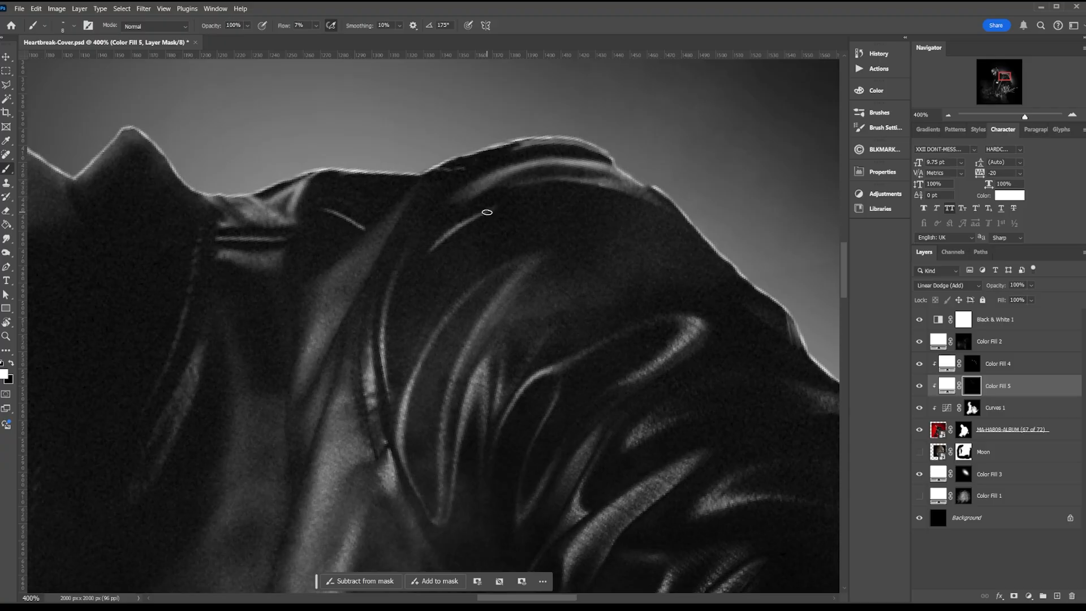
pyautogui.press('r')
pyautogui.moveTo(488, 210)
pyautogui.mouseDown()
pyautogui.moveTo(543, 198)
pyautogui.moveTo(528, 240)
pyautogui.moveTo(473, 252)
pyautogui.mouseUp()
# - Continue the soft glow from the shoulder down the upper sleeve's outer edge
pyautogui.moveTo(665, 233)
pyautogui.mouseDown()
pyautogui.moveTo(628, 218)
pyautogui.moveTo(560, 138)
pyautogui.mouseUp()
pyautogui.press('r')
pyautogui.moveTo(657, 368); pyautogui.dragTo(654, 399)
pyautogui.moveTo(639, 438)
pyautogui.mouseDown()
pyautogui.moveTo(640, 407)
pyautogui.moveTo(621, 382)
pyautogui.moveTo(628, 412)
pyautogui.moveTo(668, 146)
pyautogui.mouseUp()
pyautogui.press('x')
pyautogui.press('x')
# - Add glow along the folds of the lower sleeve's outer edge with a 10 px brush and soften it with black
pyautogui.moveTo(674, 283)
pyautogui.mouseDown()
pyautogui.moveTo(666, 276)
pyautogui.moveTo(694, 300)
pyautogui.mouseUp()
pyautogui.moveTo(682, 406)
pyautogui.mouseDown()
pyautogui.moveTo(696, 388)
pyautogui.moveTo(673, 323)
pyautogui.mouseUp()
pyautogui.press('x')
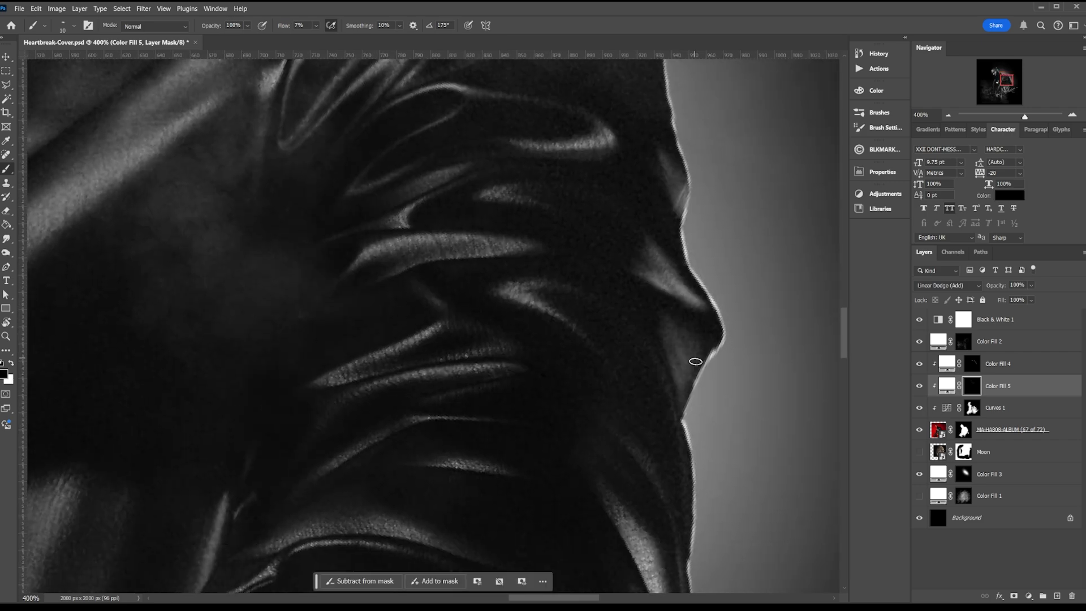
pyautogui.moveTo(659, 273)
pyautogui.mouseDown()
pyautogui.moveTo(708, 309)
pyautogui.moveTo(669, 238)
pyautogui.moveTo(659, 113)
pyautogui.mouseUp()
pyautogui.moveTo(700, 511)
pyautogui.mouseDown()
pyautogui.moveTo(667, 277)
pyautogui.moveTo(625, 511)
pyautogui.mouseUp()
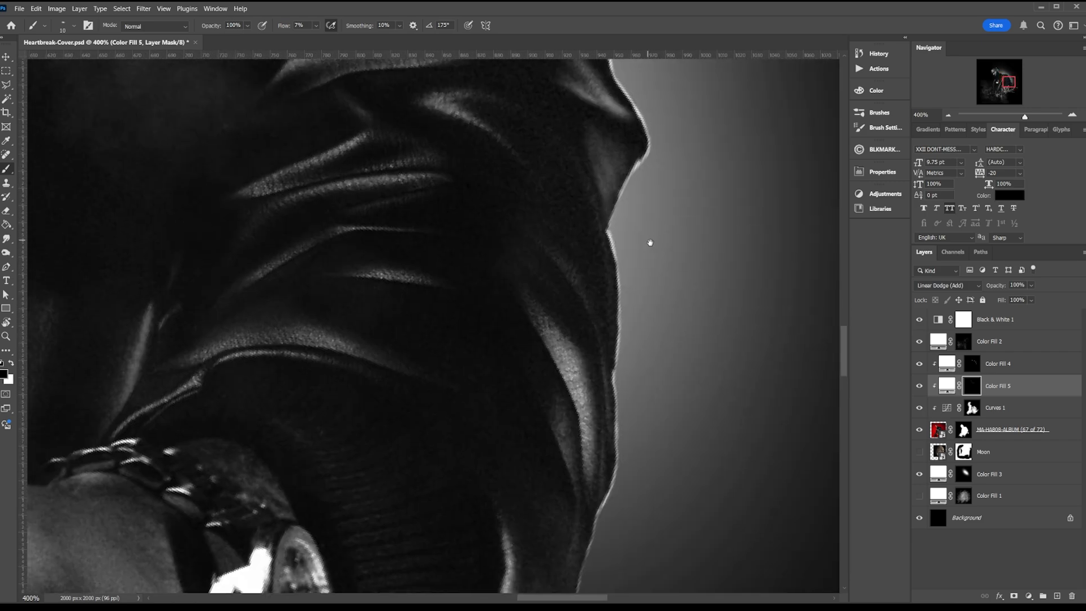
# - Paint a soft white glow around the earlobe where it meets the neck
pyautogui.moveTo(650, 243)
pyautogui.mouseDown()
pyautogui.moveTo(571, 239)
pyautogui.moveTo(647, 325)
pyautogui.moveTo(613, 276)
pyautogui.moveTo(548, 118)
pyautogui.mouseUp()
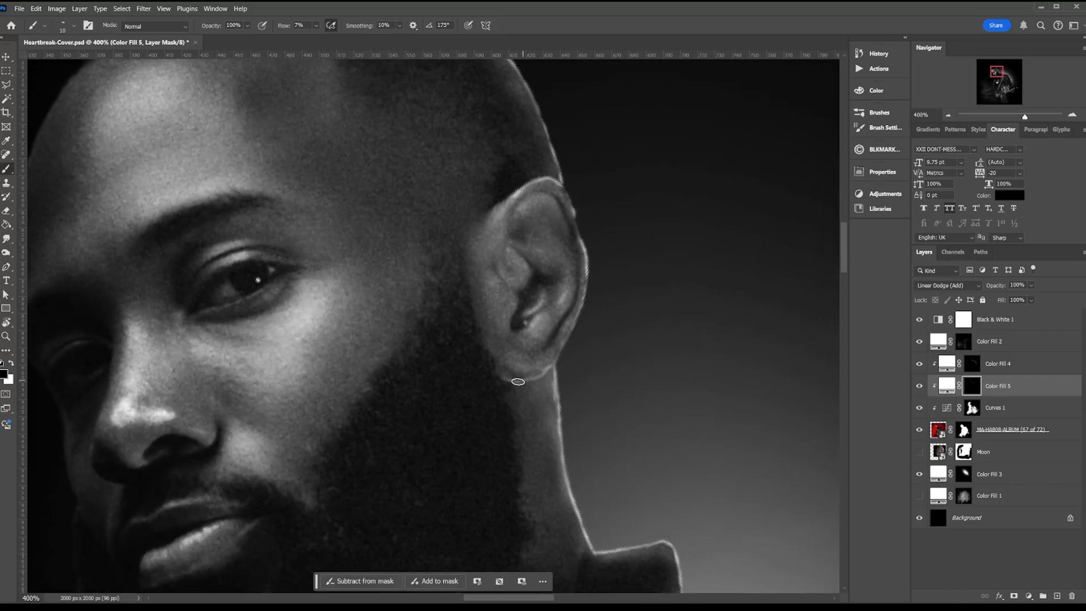
pyautogui.press('x')
pyautogui.moveTo(509, 377)
pyautogui.mouseDown()
pyautogui.moveTo(536, 373)
pyautogui.moveTo(553, 344)
pyautogui.mouseUp()
pyautogui.press('r')
pyautogui.moveTo(560, 354)
pyautogui.mouseDown()
pyautogui.moveTo(576, 311)
pyautogui.moveTo(441, 248)
pyautogui.mouseUp()
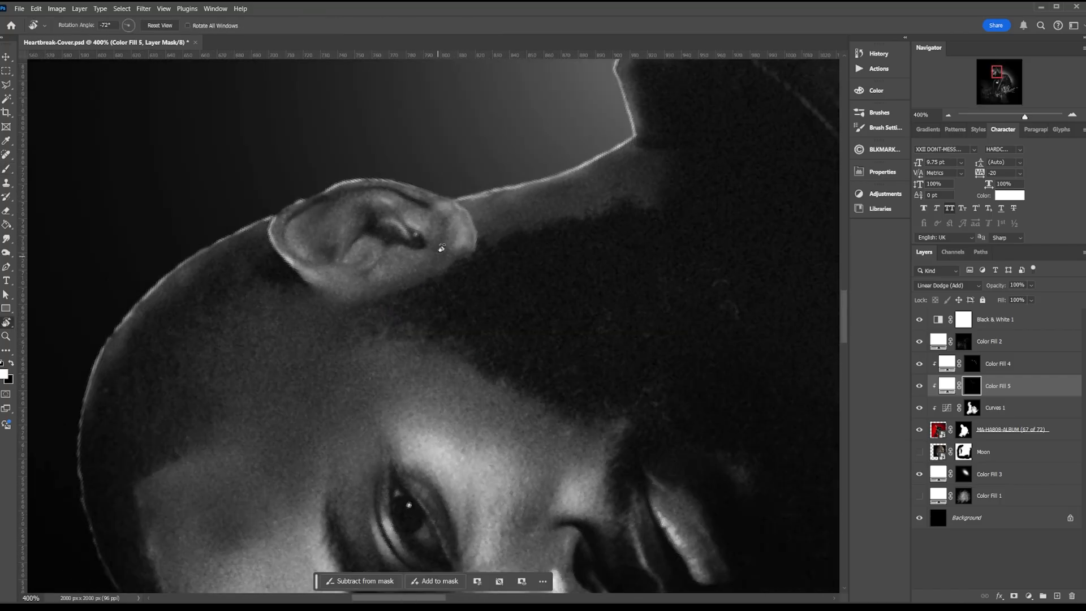
pyautogui.press('x')
# - Straighten the canvas, save the document and view it at 100%
pyautogui.click(160, 26)
pyautogui.press('b')
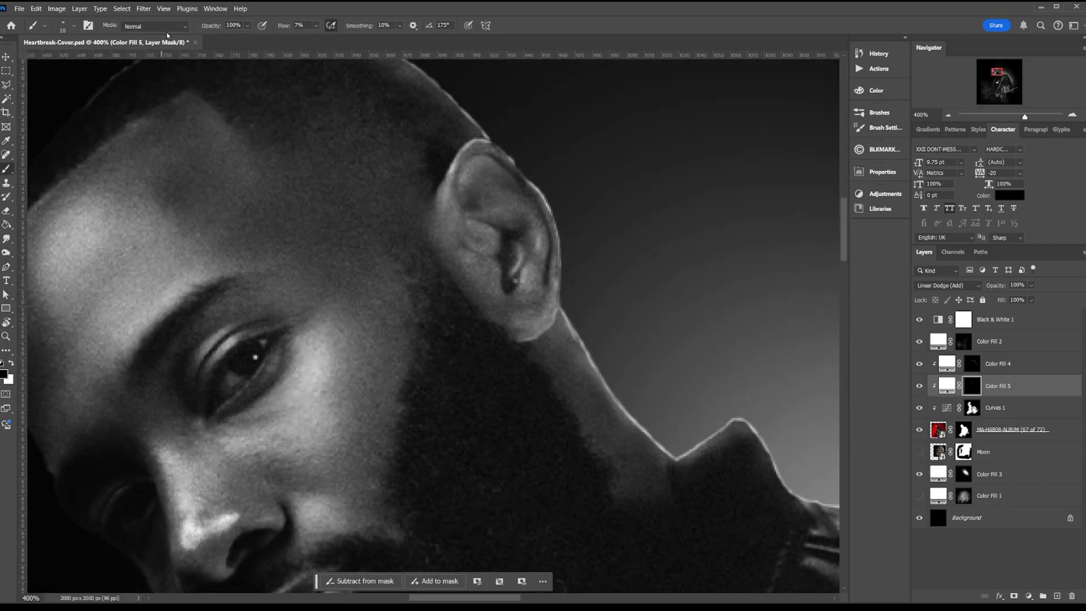
pyautogui.hotkey('ctrl', 's')
pyautogui.hotkey('ctrl', '1')
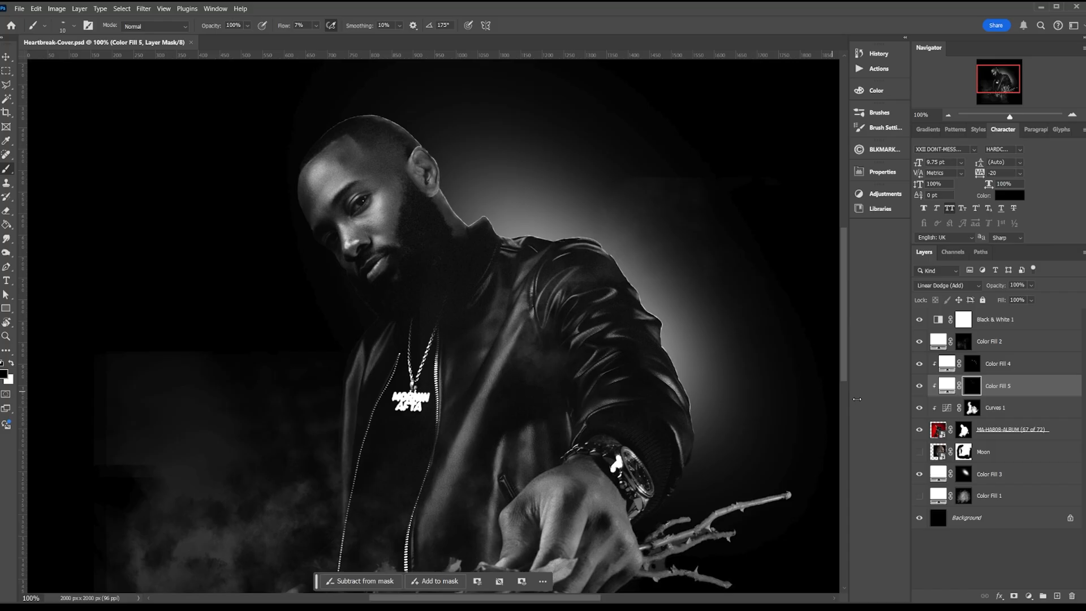
# - Paint white rim light on the Color Fill 4 mask along the top of the head and the ear's outer edge
pyautogui.click(971, 366)
pyautogui.hotkey('ctrl', '+')
pyautogui.hotkey('ctrl', '+')
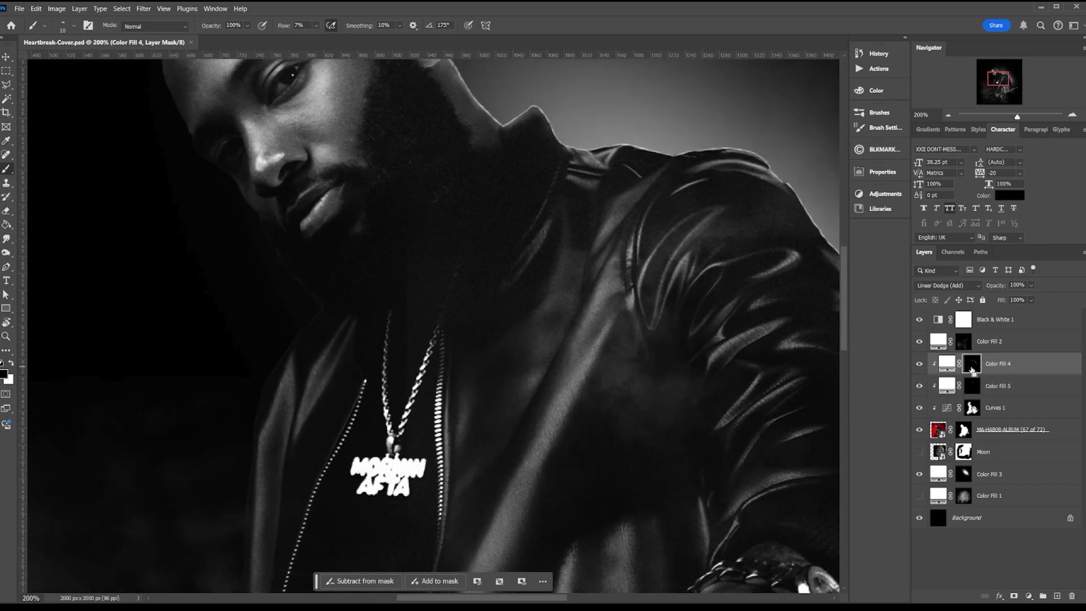
pyautogui.moveTo(666, 184); pyautogui.dragTo(622, 509)
pyautogui.moveTo(626, 136); pyautogui.dragTo(622, 310)
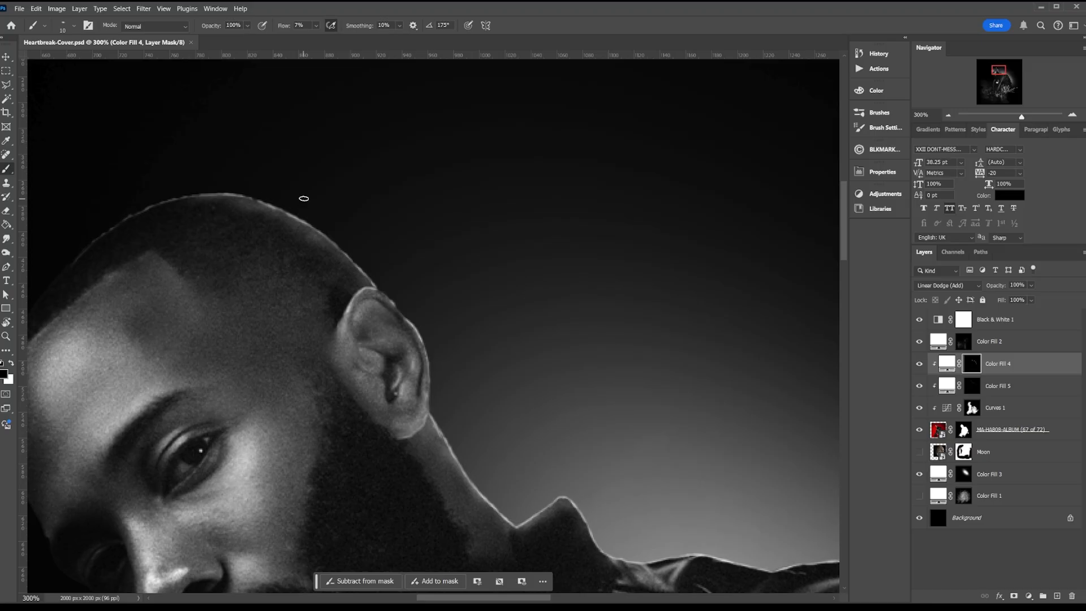
pyautogui.press('x')
pyautogui.press('r')
pyautogui.moveTo(294, 181); pyautogui.dragTo(182, 235)
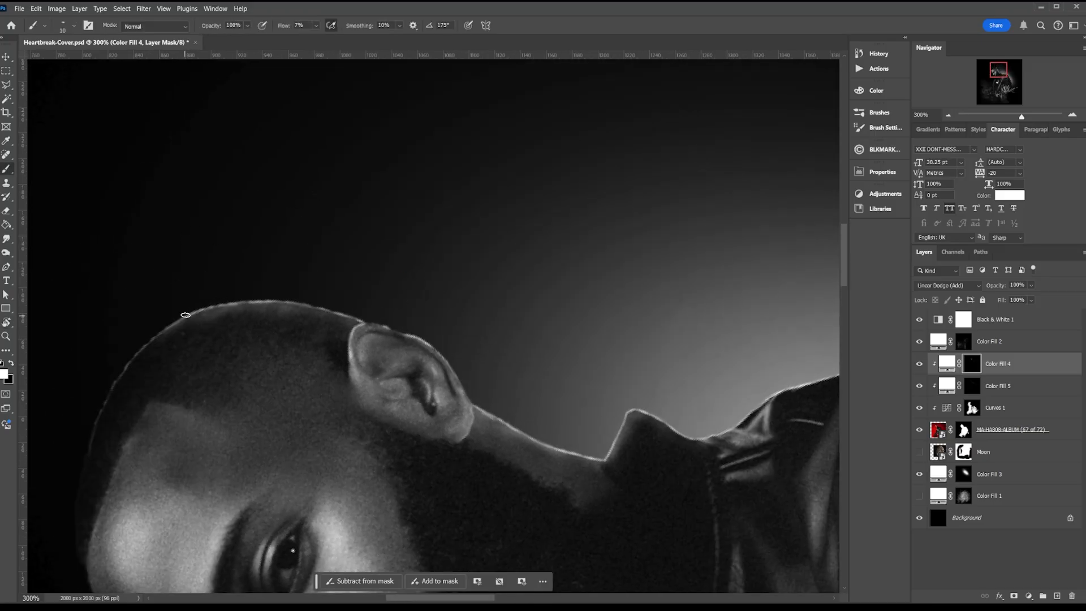
pyautogui.moveTo(160, 328)
pyautogui.mouseDown()
pyautogui.moveTo(227, 302)
pyautogui.moveTo(328, 305)
pyautogui.moveTo(315, 303)
pyautogui.moveTo(361, 321)
pyautogui.mouseUp()
pyautogui.moveTo(469, 327)
pyautogui.mouseDown()
pyautogui.moveTo(339, 211)
pyautogui.moveTo(403, 152)
pyautogui.moveTo(411, 167)
pyautogui.mouseUp()
pyautogui.moveTo(430, 222); pyautogui.dragTo(424, 257)
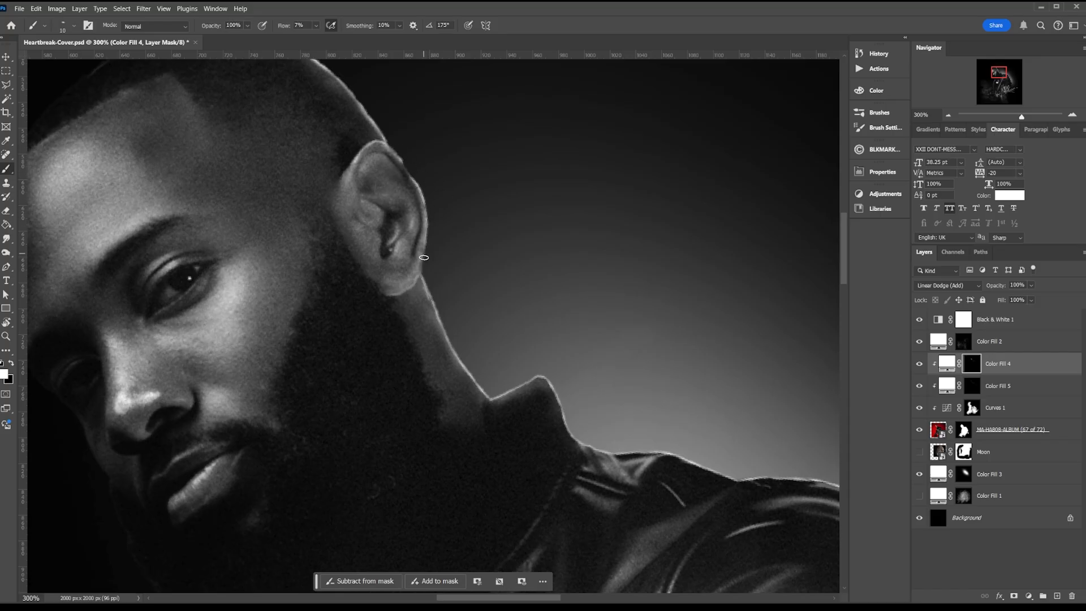
# - Set the brush angle to 90° and paint the white rim light from the ear down the neck to the jacket collar
pyautogui.moveTo(450, 25); pyautogui.dragTo(417, 27)
pyautogui.scroll(-1, 440, 42)
pyautogui.write('90')
pyautogui.press('Return')
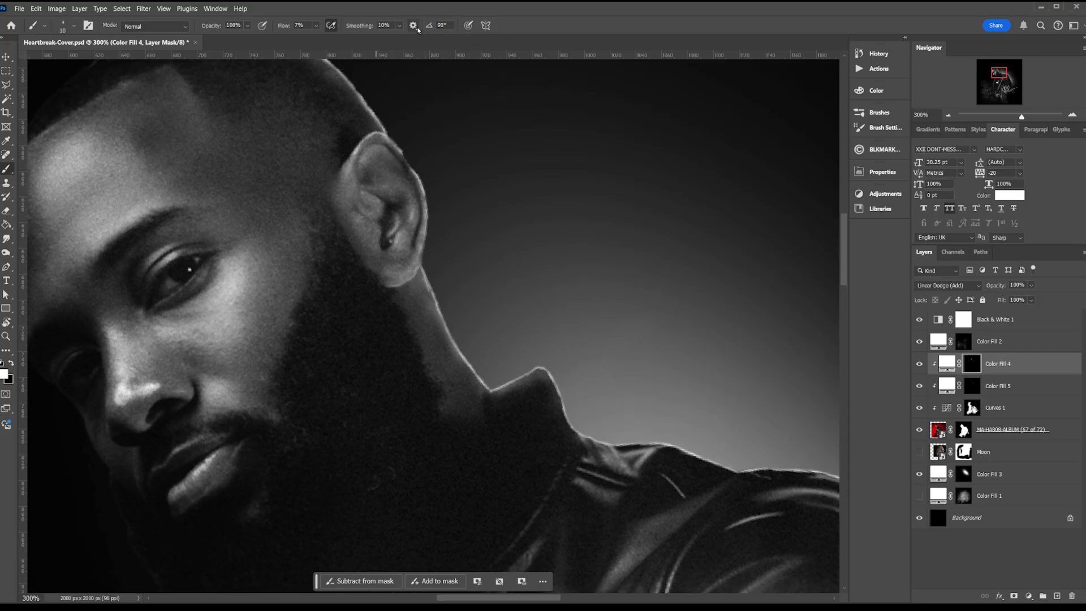
pyautogui.moveTo(420, 261); pyautogui.dragTo(429, 210)
pyautogui.moveTo(428, 282)
pyautogui.mouseDown()
pyautogui.moveTo(483, 381)
pyautogui.moveTo(472, 371)
pyautogui.moveTo(513, 367)
pyautogui.moveTo(524, 338)
pyautogui.mouseUp()
pyautogui.press('r')
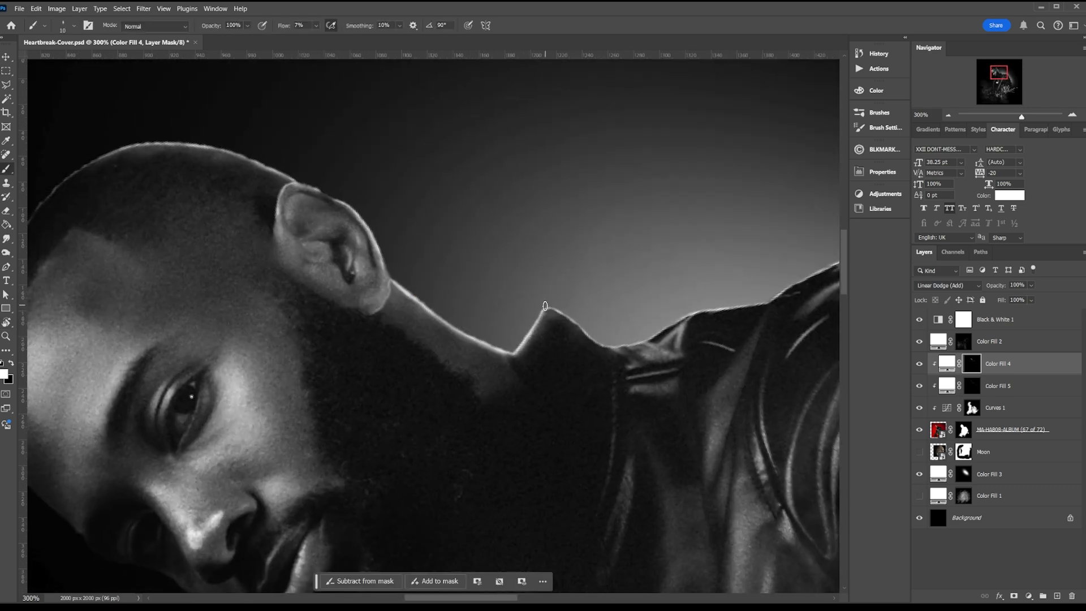
pyautogui.moveTo(545, 306)
pyautogui.mouseDown()
pyautogui.moveTo(584, 322)
pyautogui.moveTo(563, 313)
pyautogui.moveTo(576, 271)
pyautogui.moveTo(477, 240)
pyautogui.mouseUp()
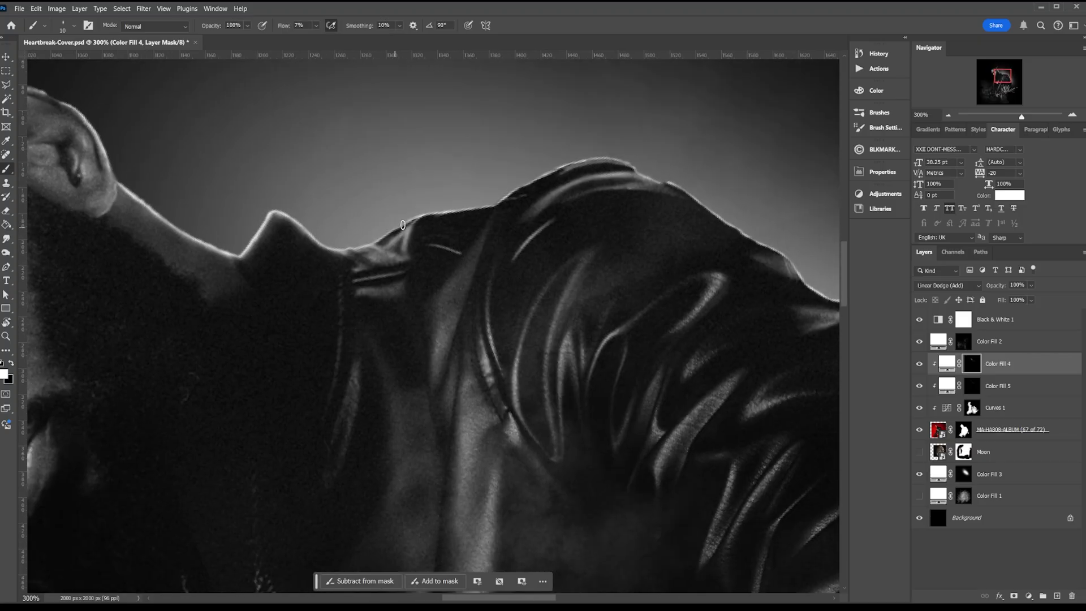
# - Continue the white rim light from the collar across the shoulder to the upper sleeve's outer edge
pyautogui.moveTo(403, 225)
pyautogui.mouseDown()
pyautogui.moveTo(370, 240)
pyautogui.moveTo(486, 204)
pyautogui.moveTo(539, 244)
pyautogui.moveTo(610, 246)
pyautogui.moveTo(568, 247)
pyautogui.mouseUp()
pyautogui.press('r')
pyautogui.moveTo(656, 253); pyautogui.dragTo(592, 249)
pyautogui.press('space')
pyautogui.moveTo(688, 291)
pyautogui.mouseDown()
pyautogui.moveTo(559, 252)
pyautogui.moveTo(603, 334)
pyautogui.moveTo(576, 259)
pyautogui.moveTo(590, 315)
pyautogui.moveTo(578, 358)
pyautogui.mouseUp()
pyautogui.press('space')
pyautogui.press('r')
pyautogui.press('b')
pyautogui.hotkey('ctrl', 'z')
pyautogui.moveTo(574, 315)
pyautogui.mouseDown()
pyautogui.moveTo(581, 372)
pyautogui.moveTo(574, 318)
pyautogui.mouseUp()
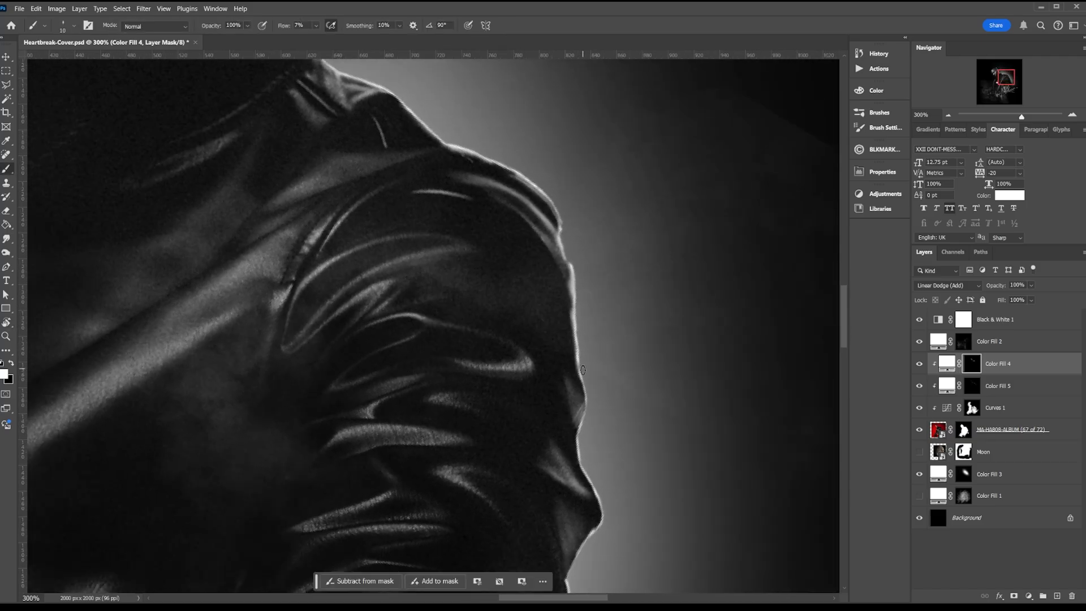
# - Extend the white rim light along the folds of the sleeve's outer edge down towards the cuff
pyautogui.press('space')
pyautogui.moveTo(584, 375); pyautogui.dragTo(577, 291)
pyautogui.moveTo(573, 294)
pyautogui.mouseDown()
pyautogui.moveTo(570, 354)
pyautogui.moveTo(582, 257)
pyautogui.mouseUp()
pyautogui.press('space')
pyautogui.moveTo(564, 277)
pyautogui.mouseDown()
pyautogui.moveTo(572, 374)
pyautogui.moveTo(550, 421)
pyautogui.moveTo(576, 352)
pyautogui.moveTo(574, 284)
pyautogui.mouseUp()
pyautogui.press('x')
pyautogui.press('x')
pyautogui.press('space')
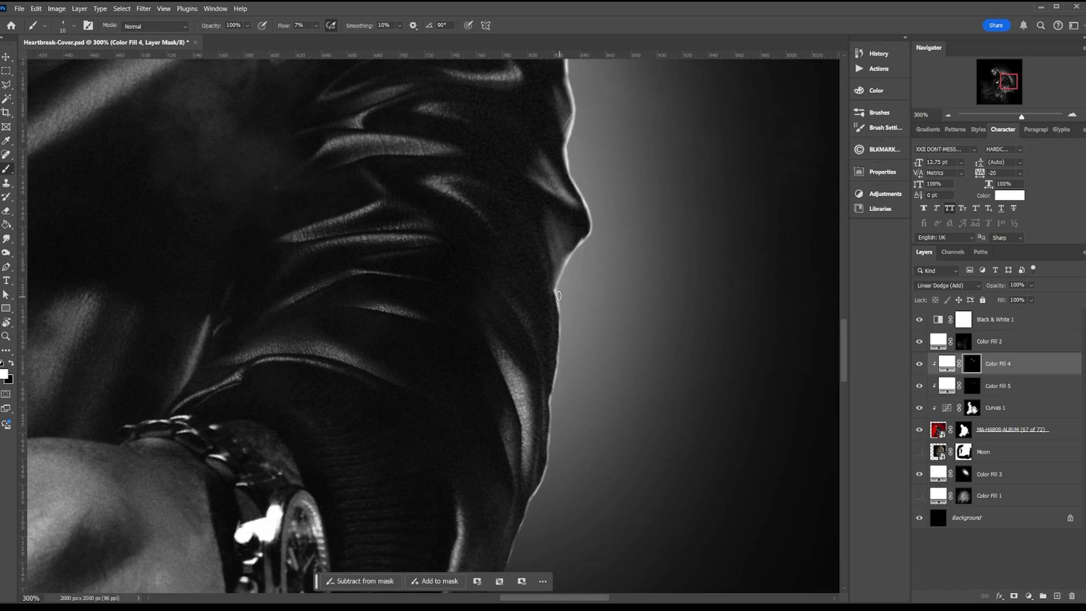
pyautogui.moveTo(562, 321)
pyautogui.mouseDown()
pyautogui.moveTo(542, 486)
pyautogui.moveTo(546, 435)
pyautogui.moveTo(547, 457)
pyautogui.mouseUp()
pyautogui.press('x')
pyautogui.press('x')
# - Save the document, view it at 100% and reset the canvas rotation
pyautogui.hotkey('ctrl', 's')
pyautogui.hotkey('ctrl', '1')
pyautogui.press('r')
pyautogui.press('Escape')
pyautogui.press('b')
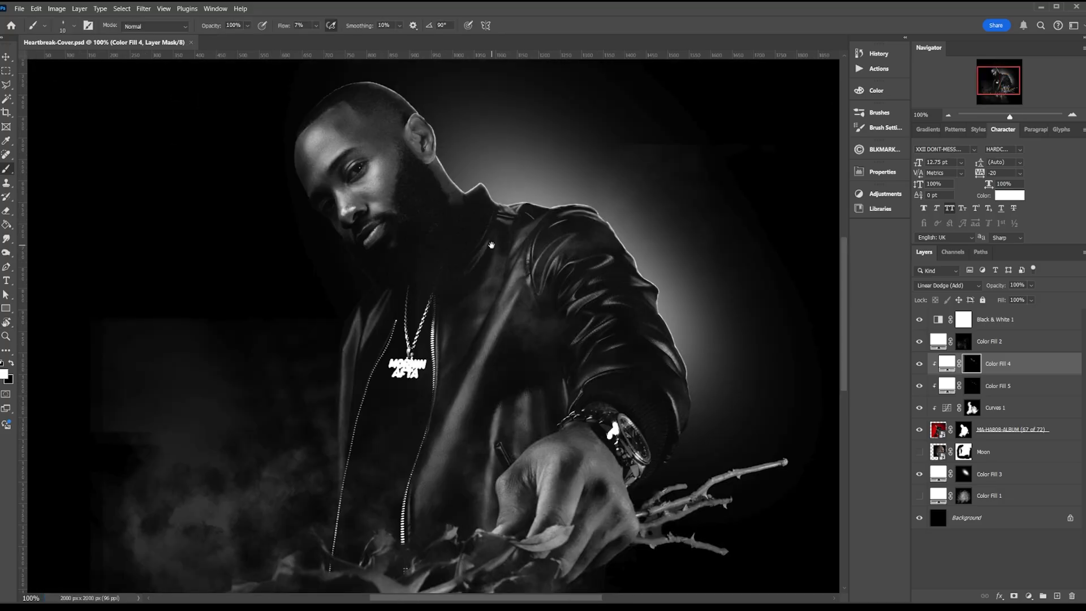
# - Highlight the edges of the short uppermost rose stem in white, with a -6° brush angle and the flow raised to 30%
pyautogui.moveTo(548, 389); pyautogui.dragTo(497, 301)
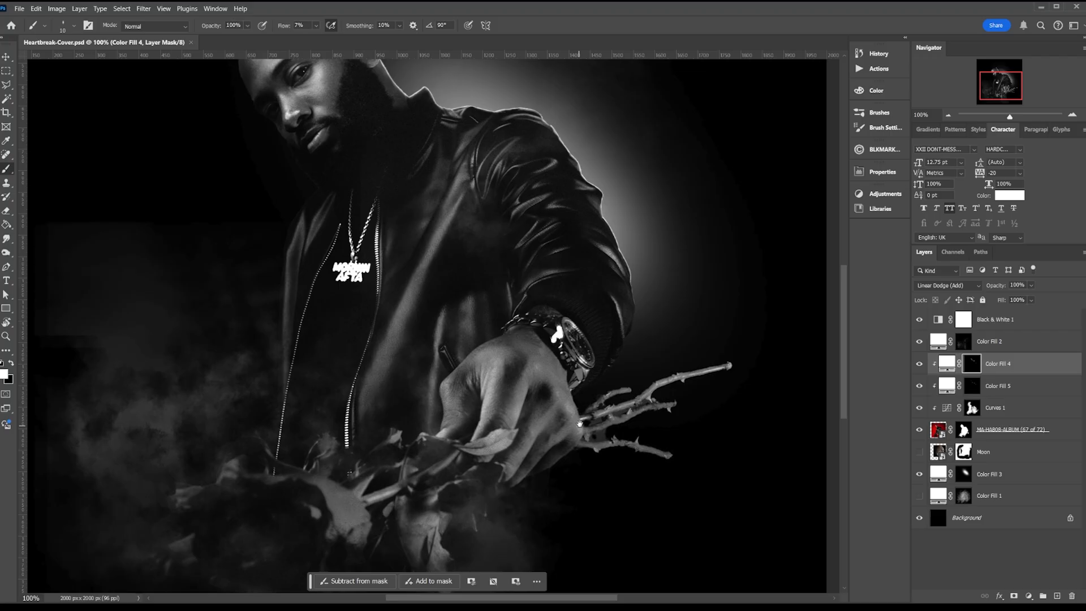
pyautogui.scroll(2, 644, 411)
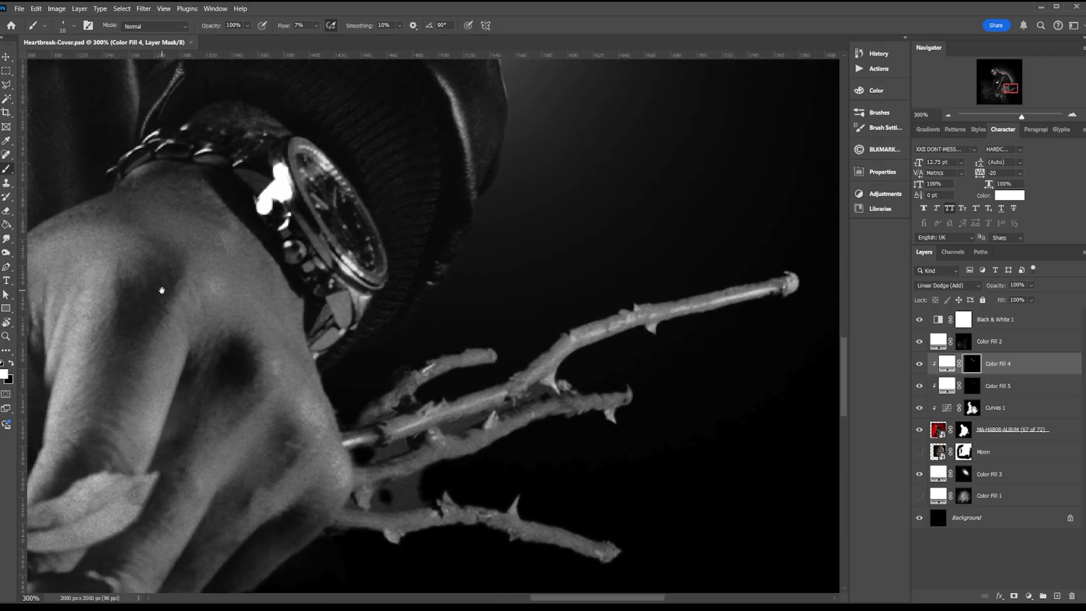
pyautogui.moveTo(446, 346); pyautogui.dragTo(417, 320)
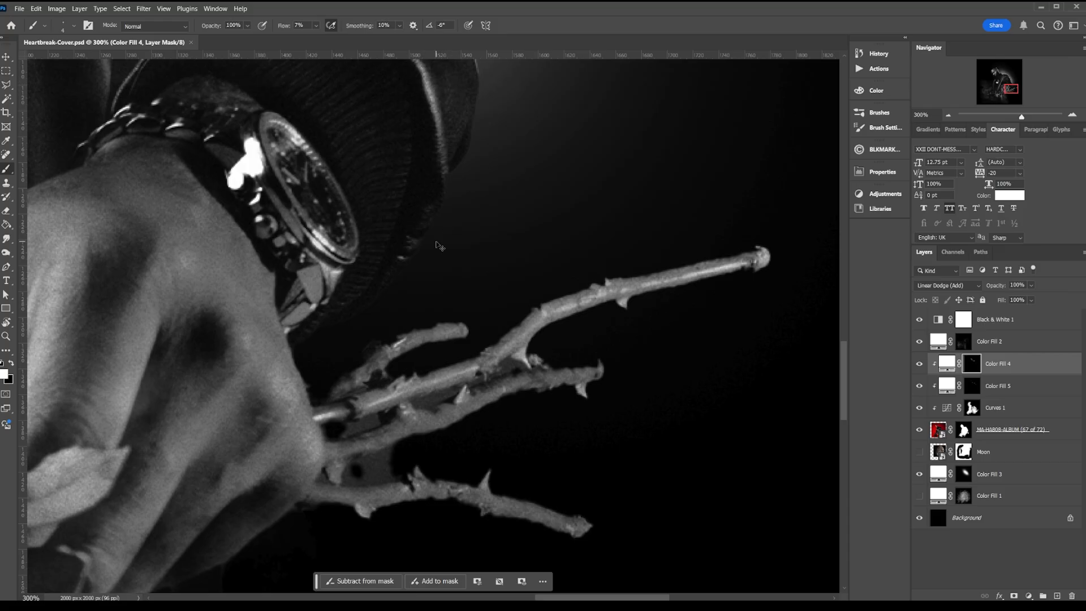
pyautogui.scroll(2, 435, 244)
pyautogui.moveTo(371, 278); pyautogui.dragTo(339, 278)
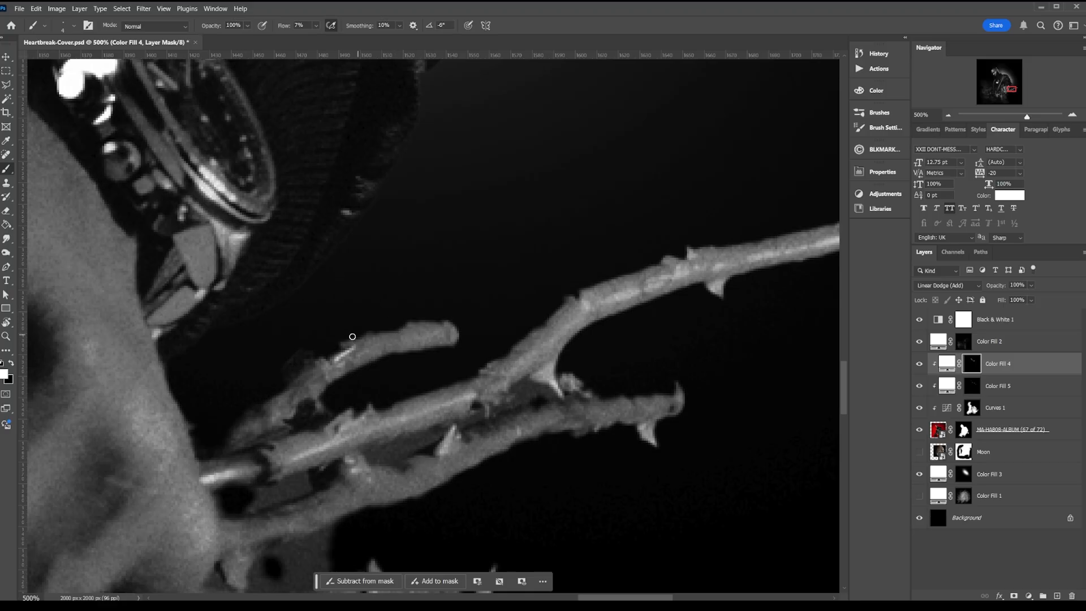
pyautogui.moveTo(339, 344); pyautogui.dragTo(449, 322)
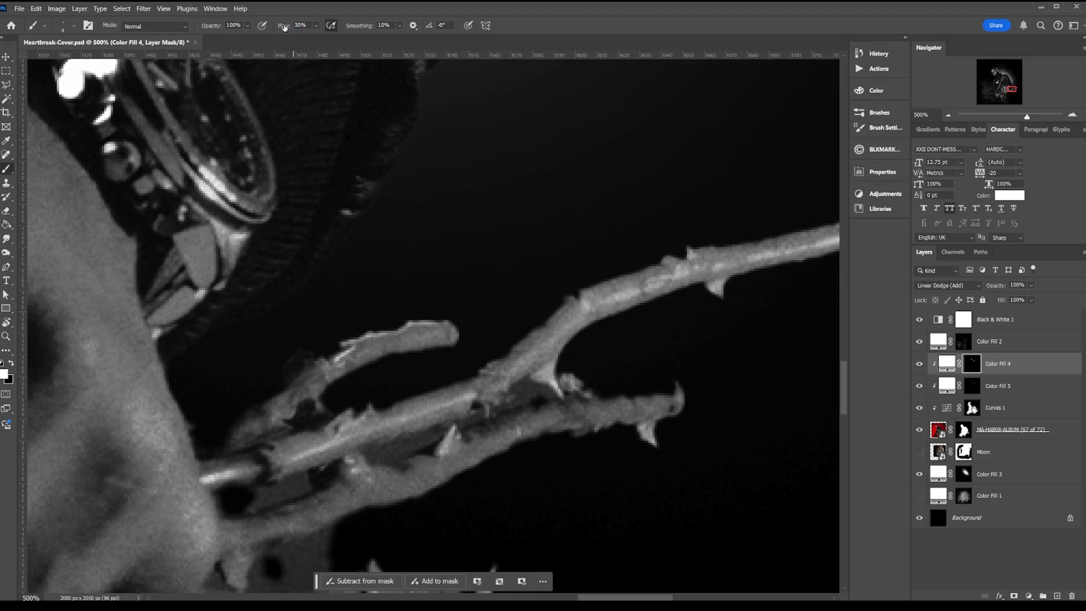
pyautogui.moveTo(492, 354); pyautogui.dragTo(443, 286)
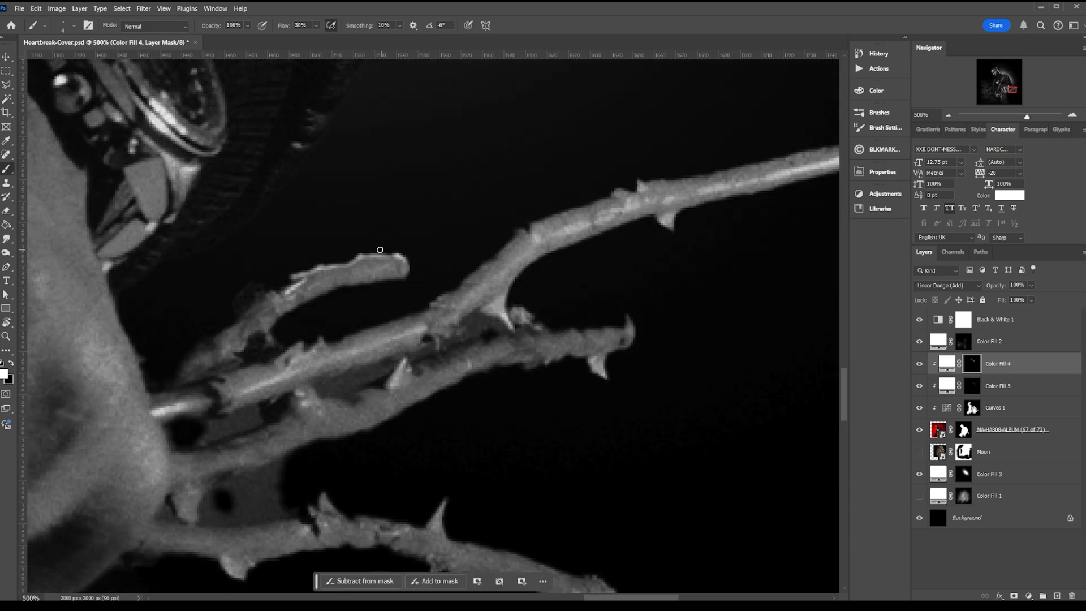
pyautogui.moveTo(389, 250)
pyautogui.mouseDown()
pyautogui.moveTo(404, 282)
pyautogui.moveTo(346, 289)
pyautogui.mouseUp()
# - Paint a thin white highlight along the upper edge of the long rose stem out to its tip
pyautogui.moveTo(633, 136)
pyautogui.mouseDown()
pyautogui.moveTo(451, 241)
pyautogui.moveTo(470, 238)
pyautogui.mouseUp()
pyautogui.moveTo(283, 388)
pyautogui.mouseDown()
pyautogui.moveTo(339, 347)
pyautogui.moveTo(300, 366)
pyautogui.moveTo(264, 406)
pyautogui.moveTo(451, 291)
pyautogui.moveTo(655, 255)
pyautogui.moveTo(555, 277)
pyautogui.moveTo(567, 268)
pyautogui.mouseUp()
pyautogui.press('x')
pyautogui.press('x')
pyautogui.moveTo(636, 254); pyautogui.dragTo(741, 233)
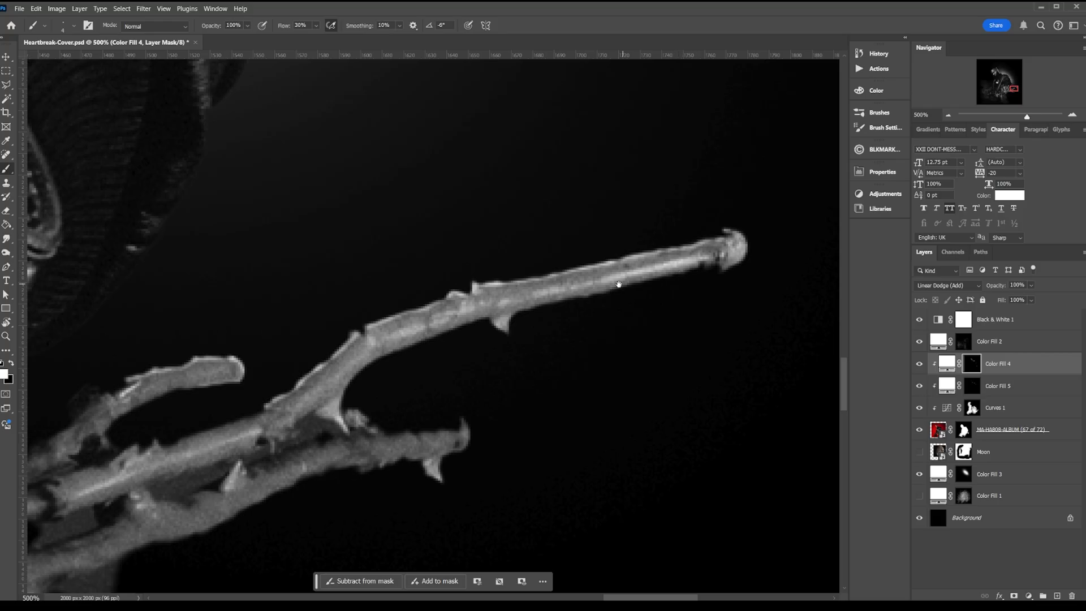
pyautogui.moveTo(619, 284); pyautogui.dragTo(748, 236)
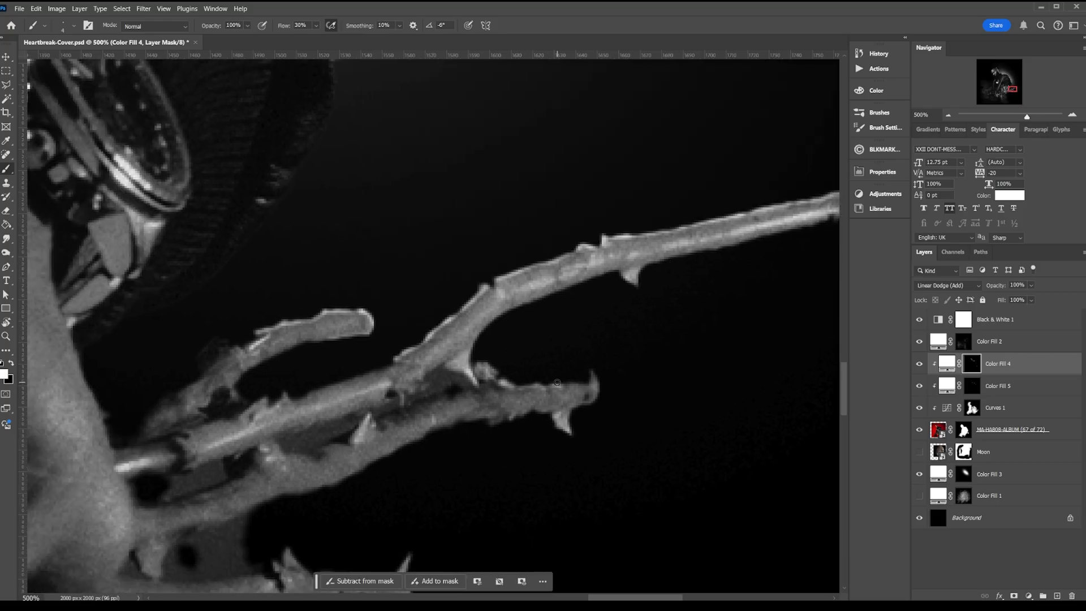
# - Highlight the tip, thorns and upper edge of the middle rose stem in white
pyautogui.moveTo(557, 383)
pyautogui.mouseDown()
pyautogui.moveTo(592, 372)
pyautogui.moveTo(595, 398)
pyautogui.moveTo(572, 412)
pyautogui.moveTo(574, 431)
pyautogui.mouseUp()
pyautogui.moveTo(504, 382)
pyautogui.mouseDown()
pyautogui.moveTo(519, 386)
pyautogui.moveTo(474, 363)
pyautogui.mouseUp()
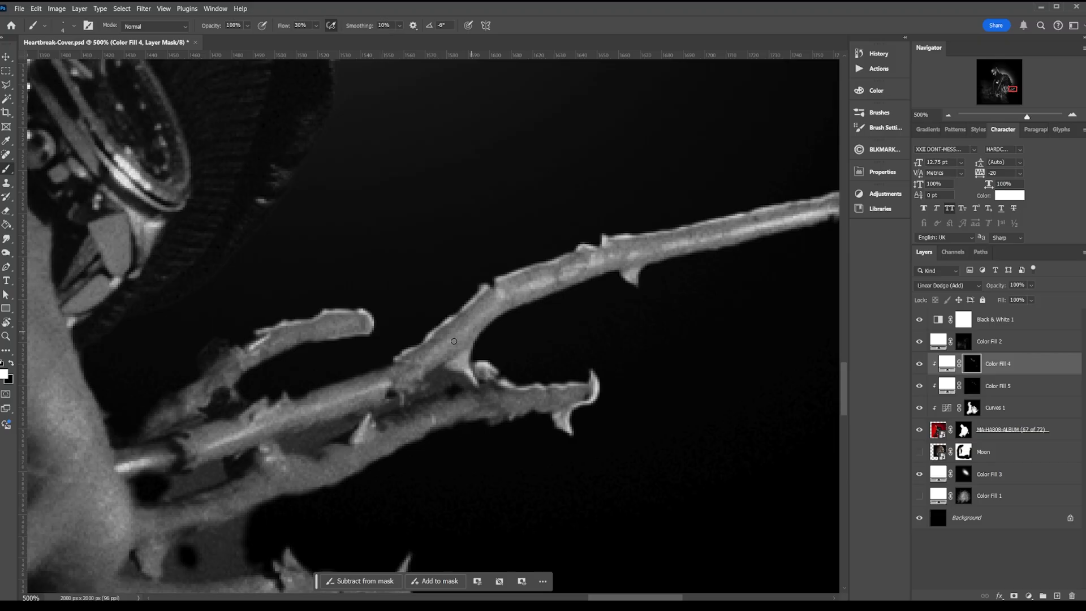
pyautogui.moveTo(349, 338); pyautogui.dragTo(334, 341)
pyautogui.moveTo(329, 341); pyautogui.dragTo(300, 346)
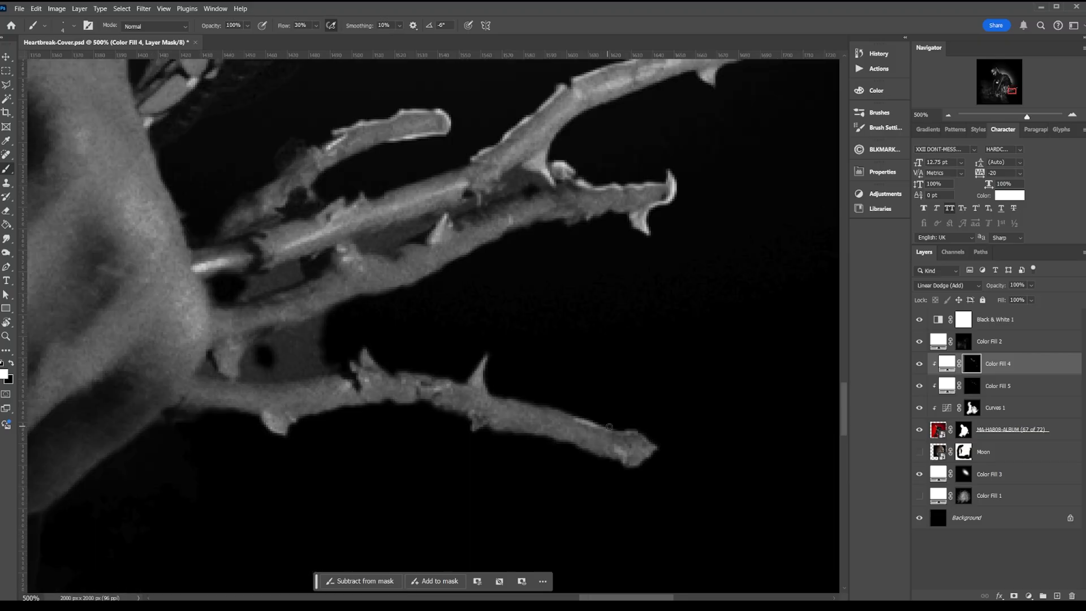
# - Paint white highlights along the lowest stem's upper edge, its thorns and around its tip
pyautogui.moveTo(555, 408)
pyautogui.mouseDown()
pyautogui.moveTo(567, 409)
pyautogui.moveTo(482, 395)
pyautogui.moveTo(484, 352)
pyautogui.moveTo(471, 370)
pyautogui.moveTo(432, 375)
pyautogui.moveTo(449, 378)
pyautogui.moveTo(401, 370)
pyautogui.mouseUp()
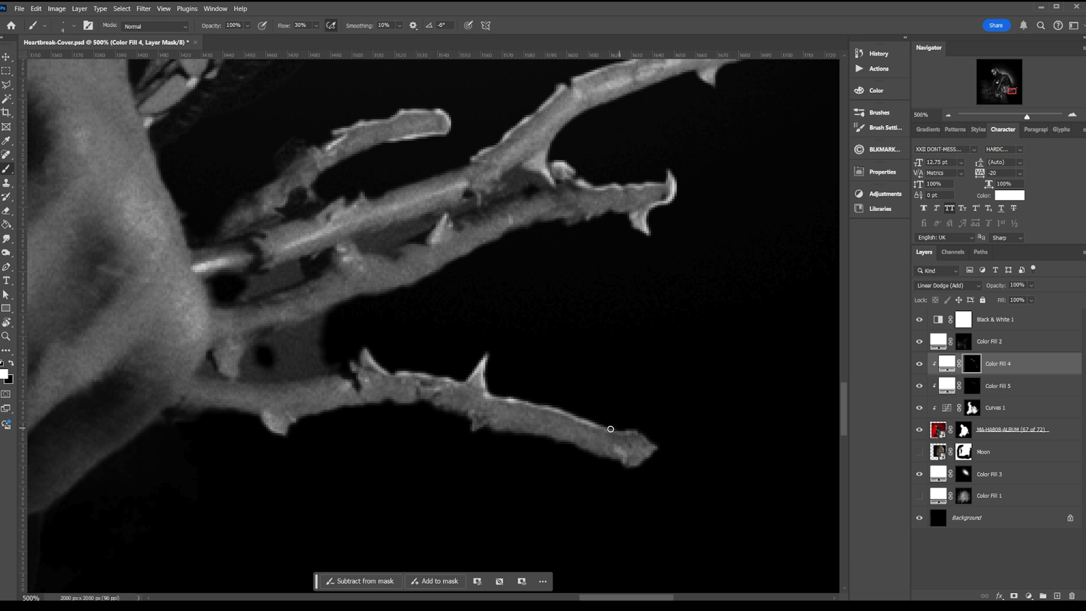
pyautogui.moveTo(610, 429)
pyautogui.mouseDown()
pyautogui.moveTo(645, 439)
pyautogui.moveTo(588, 423)
pyautogui.moveTo(656, 453)
pyautogui.moveTo(643, 465)
pyautogui.moveTo(618, 462)
pyautogui.mouseUp()
pyautogui.moveTo(489, 443)
pyautogui.mouseDown()
pyautogui.moveTo(553, 493)
pyautogui.moveTo(558, 514)
pyautogui.mouseUp()
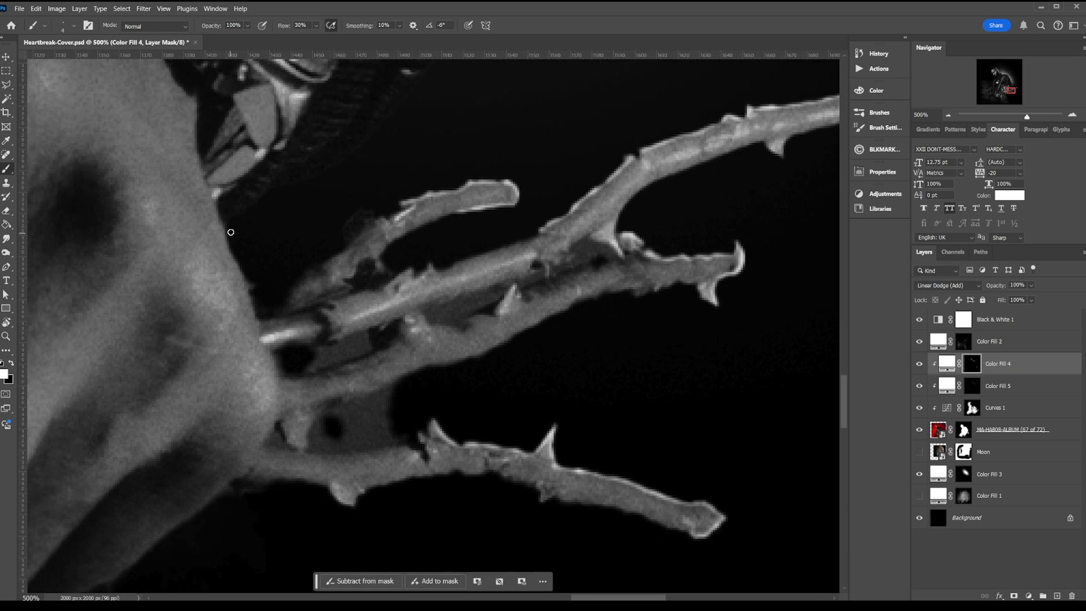
# - Add white rim light to the hand's outer edge, the underside of the cuff and the stem bases beside the hand
pyautogui.moveTo(230, 232)
pyautogui.mouseDown()
pyautogui.moveTo(257, 316)
pyautogui.moveTo(232, 216)
pyautogui.moveTo(279, 185)
pyautogui.moveTo(330, 175)
pyautogui.moveTo(277, 198)
pyautogui.mouseUp()
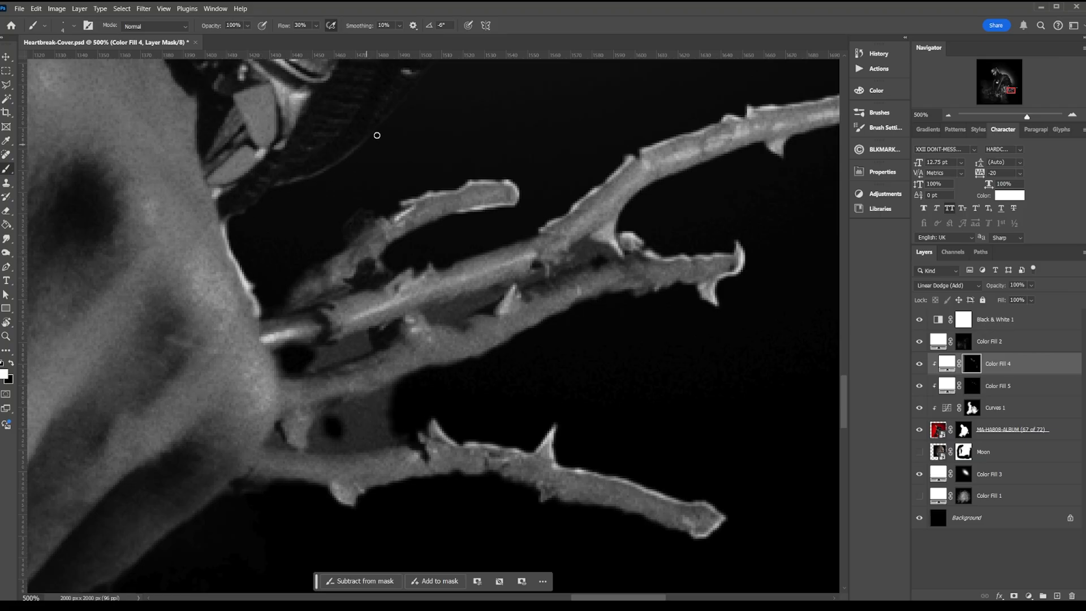
pyautogui.moveTo(376, 135); pyautogui.dragTo(311, 175)
pyautogui.moveTo(264, 307)
pyautogui.mouseDown()
pyautogui.moveTo(314, 303)
pyautogui.moveTo(280, 301)
pyautogui.mouseUp()
# - Select the layer mask of the portrait cut-out for editing
pyautogui.click(963, 430)
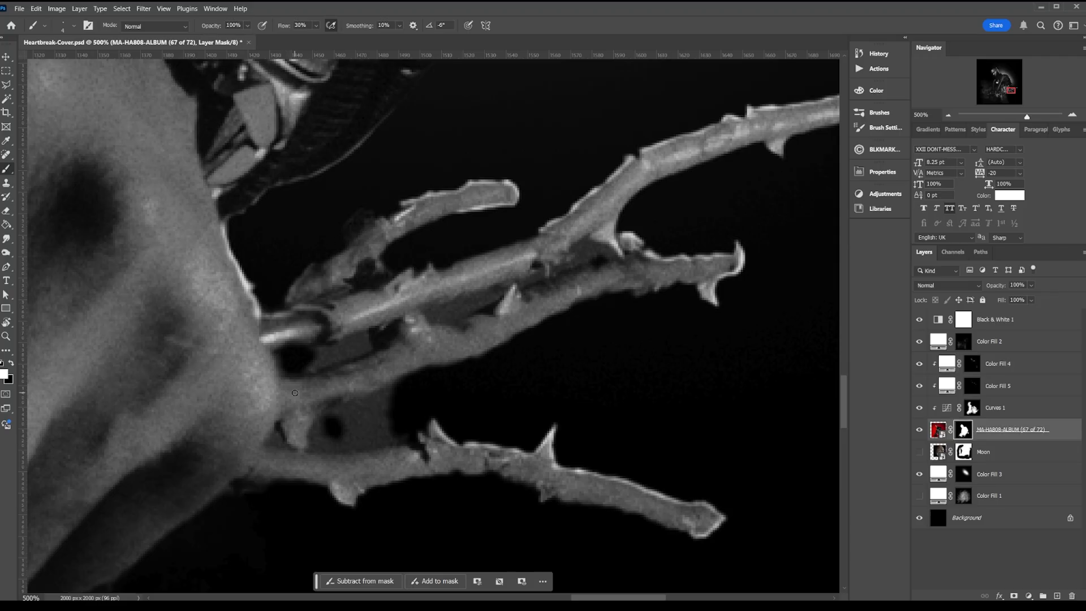
# - Paint black on the portrait layer's mask to hide the leftover patch between the thorny stems, and show the Moon layer
pyautogui.press('x')
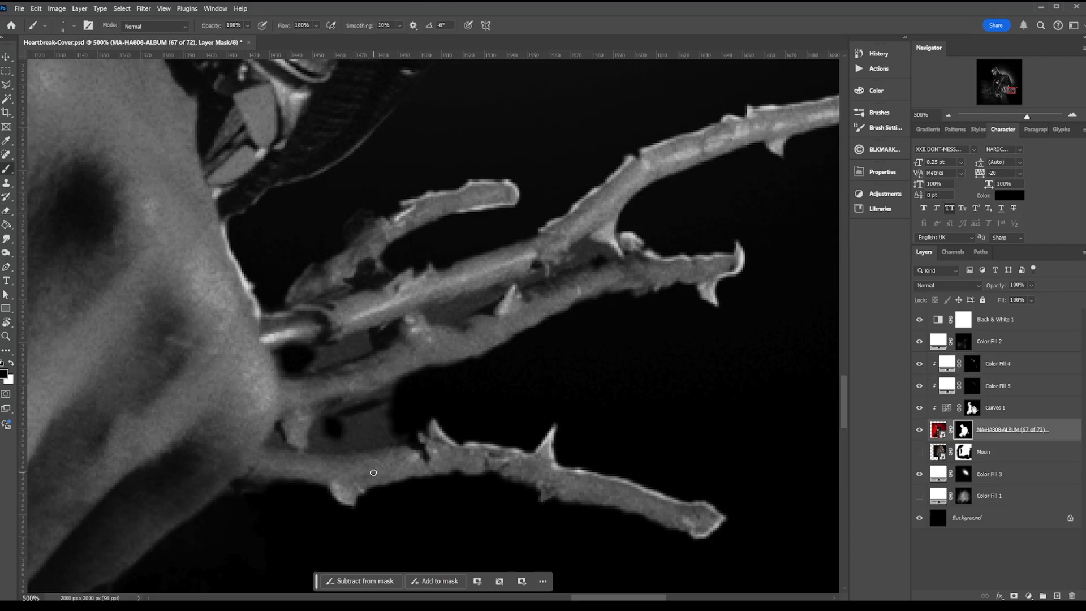
pyautogui.moveTo(361, 405)
pyautogui.mouseDown()
pyautogui.moveTo(375, 396)
pyautogui.moveTo(319, 423)
pyautogui.moveTo(317, 447)
pyautogui.moveTo(388, 436)
pyautogui.moveTo(363, 434)
pyautogui.moveTo(366, 424)
pyautogui.moveTo(331, 438)
pyautogui.moveTo(381, 405)
pyautogui.mouseUp()
pyautogui.hotkey('ctrl', '0')
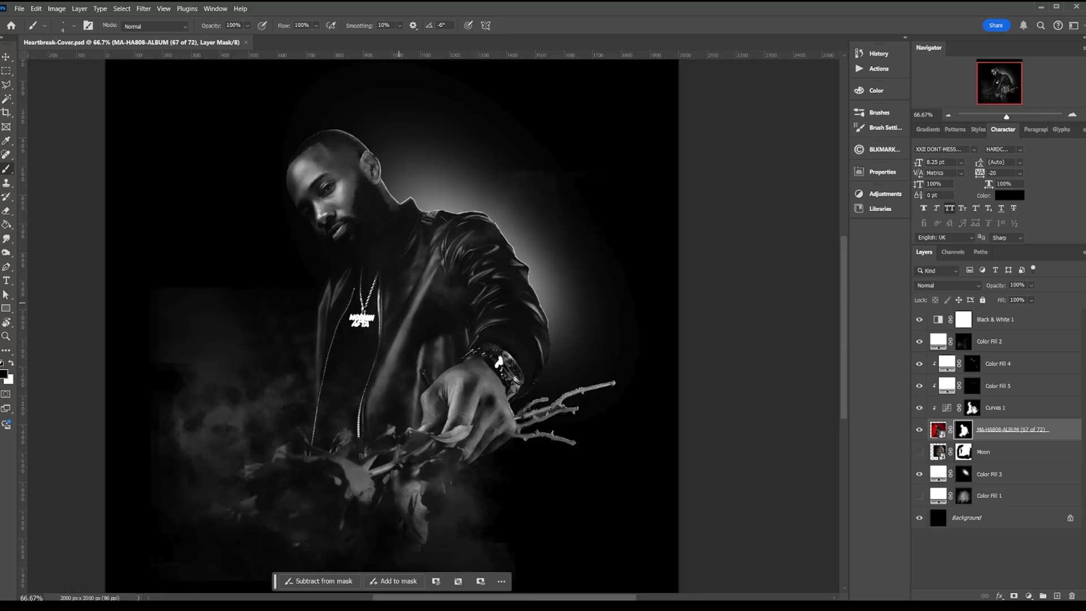
pyautogui.hotkey('ctrl', '-')
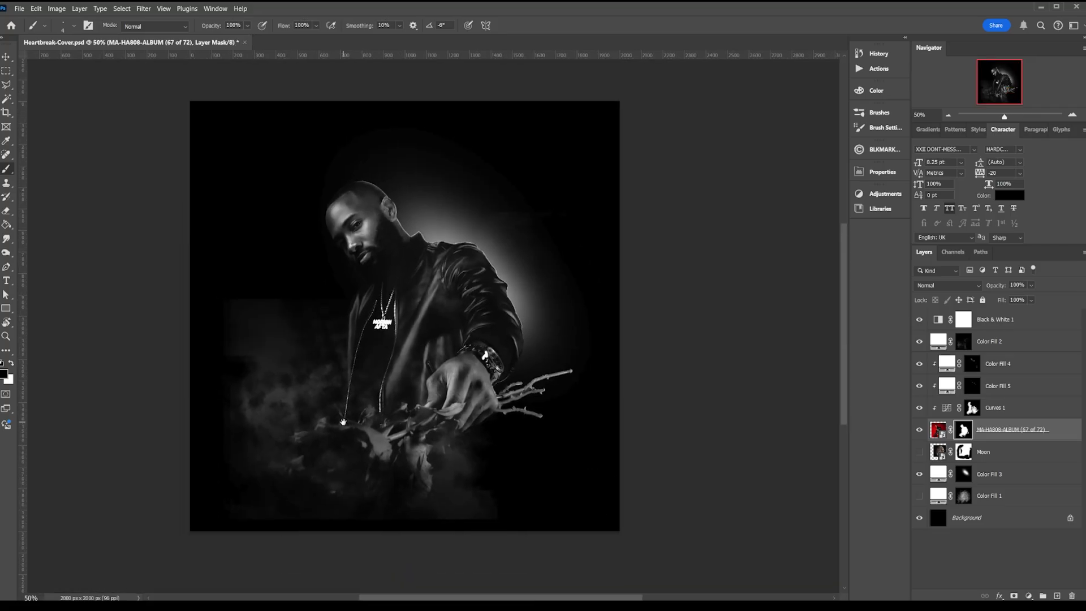
pyautogui.click(919, 451)
# - Duplicate the Color Fill 5 layer, make the copy a clipping mask and place it above Color Fill 4
pyautogui.click(1037, 389)
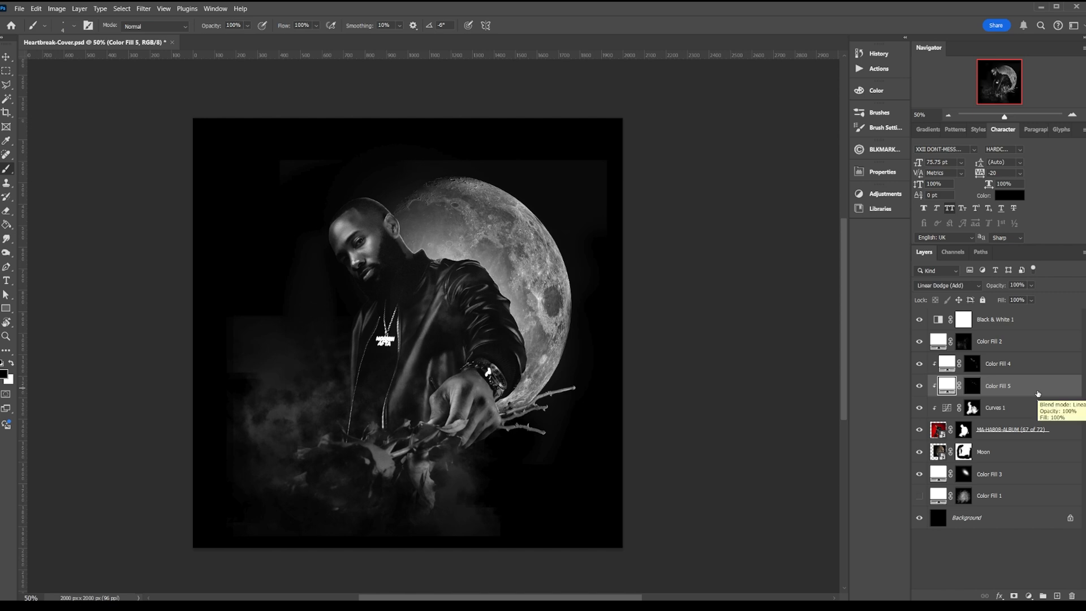
pyautogui.hotkey('ctrl', 'j')
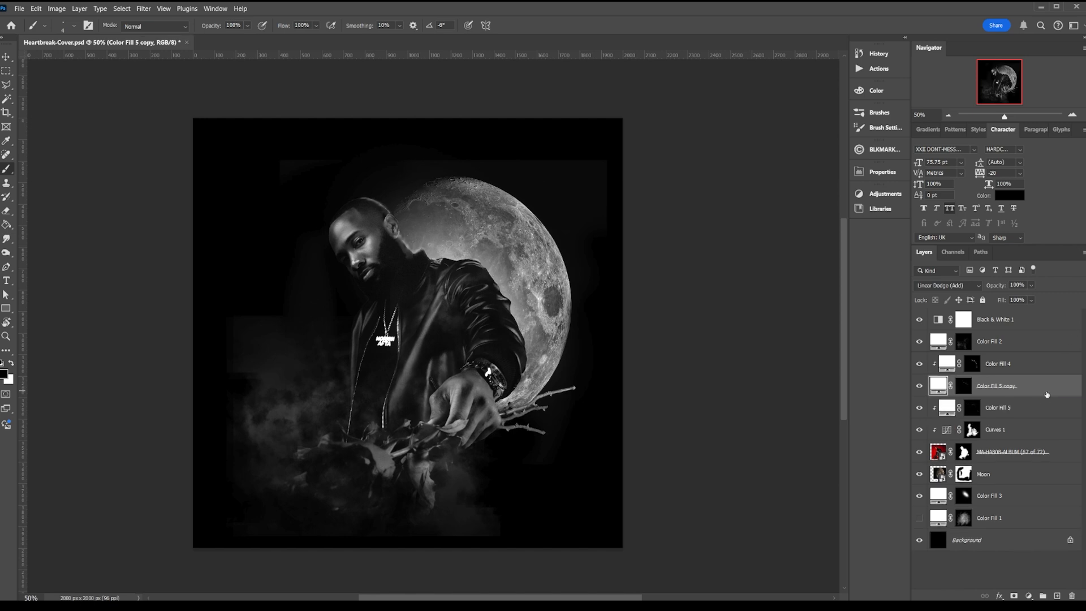
pyautogui.rightClick(1046, 394)
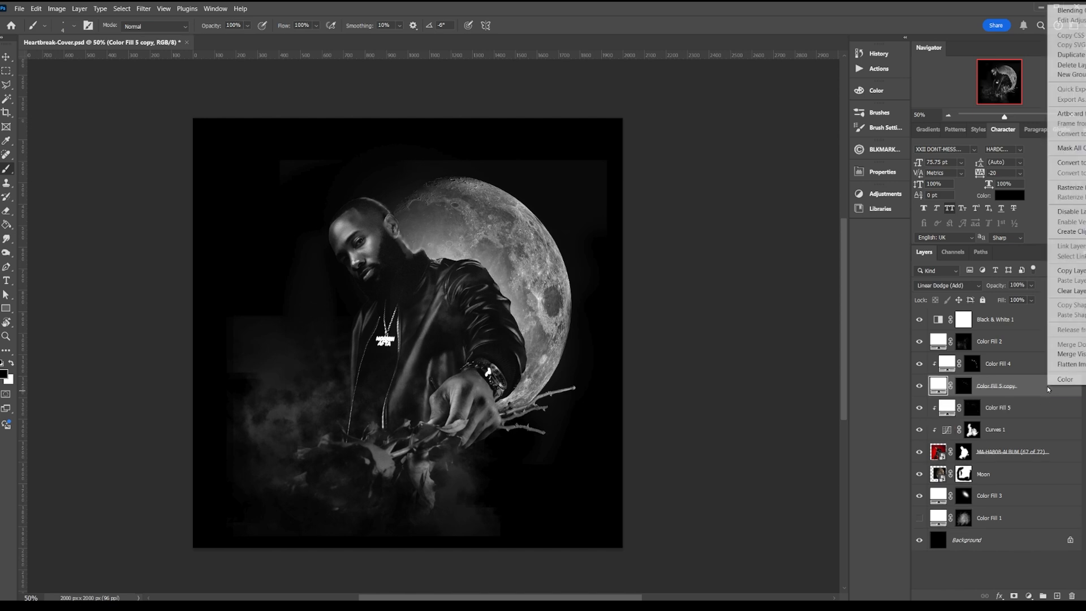
pyautogui.click(1070, 232)
pyautogui.moveTo(1015, 386); pyautogui.dragTo(1020, 371)
pyautogui.moveTo(1013, 355); pyautogui.dragTo(1012, 362)
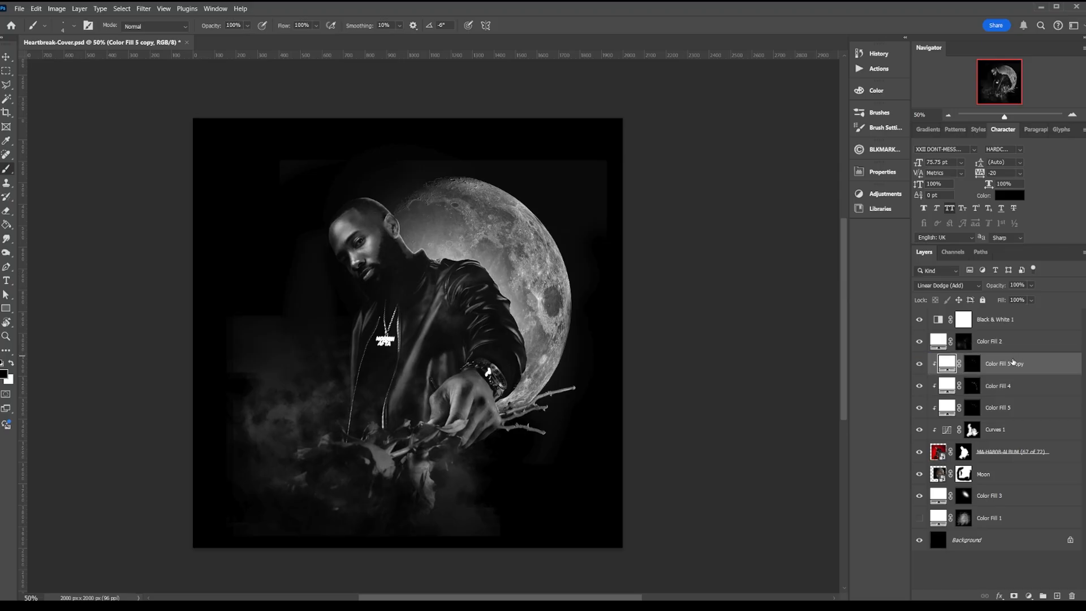
# - Delete the Color Fill 5 copy's mask and set its Blend If underlying-layer black slider to a 0 / 20 split
pyautogui.rightClick(971, 364)
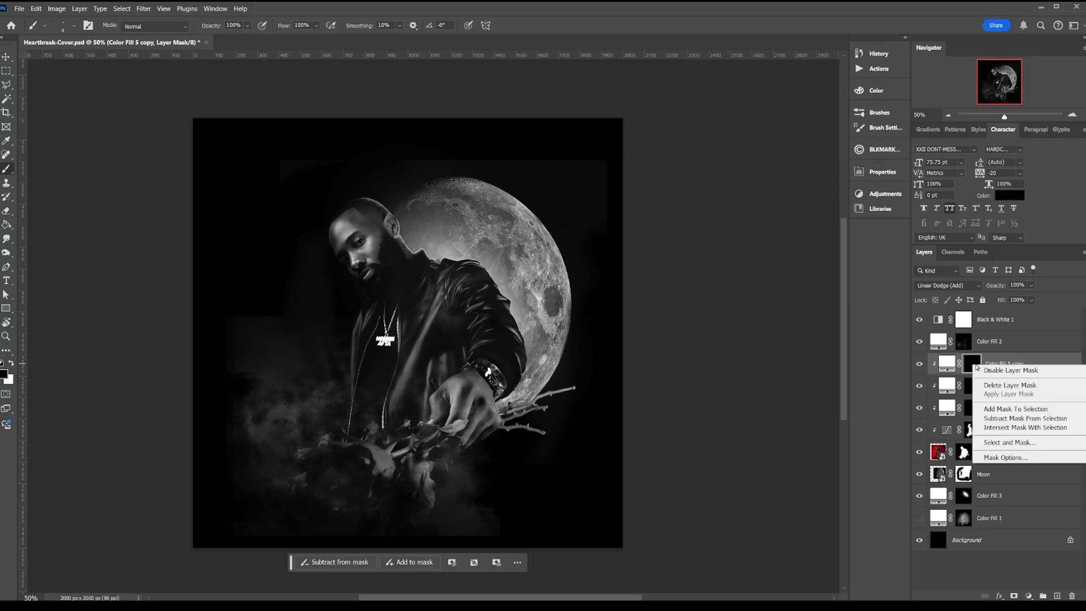
pyautogui.click(991, 384)
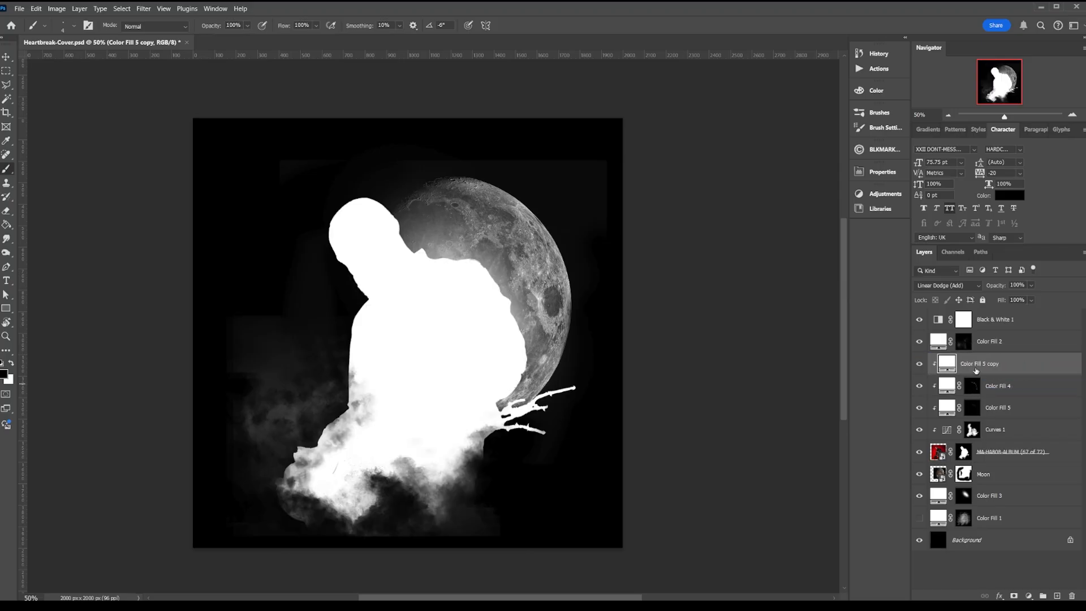
pyautogui.doubleClick(1010, 364)
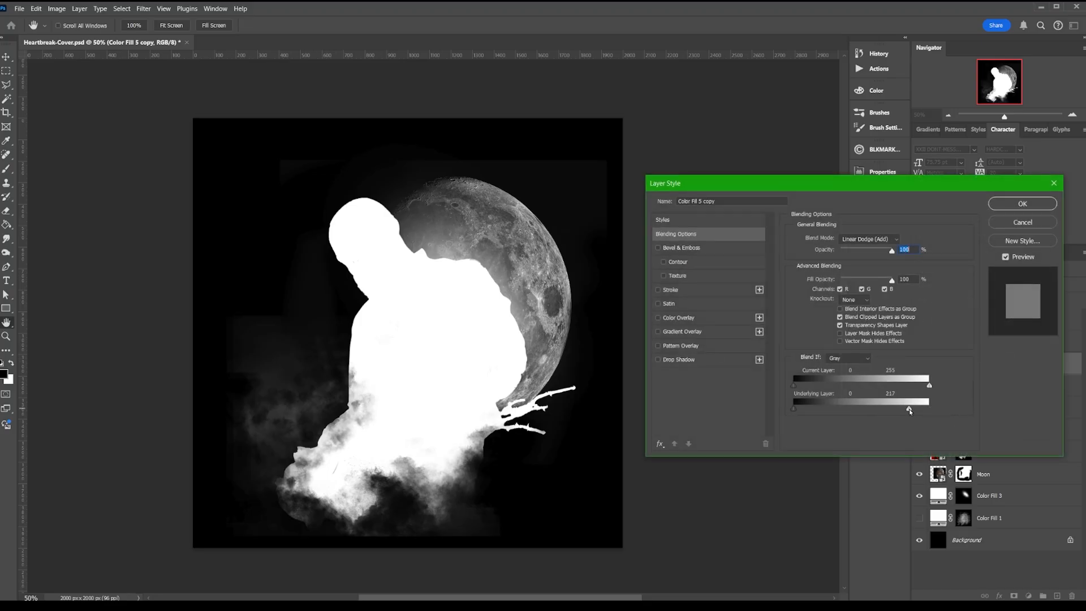
pyautogui.moveTo(794, 408)
pyautogui.mouseDown()
pyautogui.moveTo(817, 409)
pyautogui.moveTo(794, 409)
pyautogui.moveTo(809, 406)
pyautogui.mouseUp()
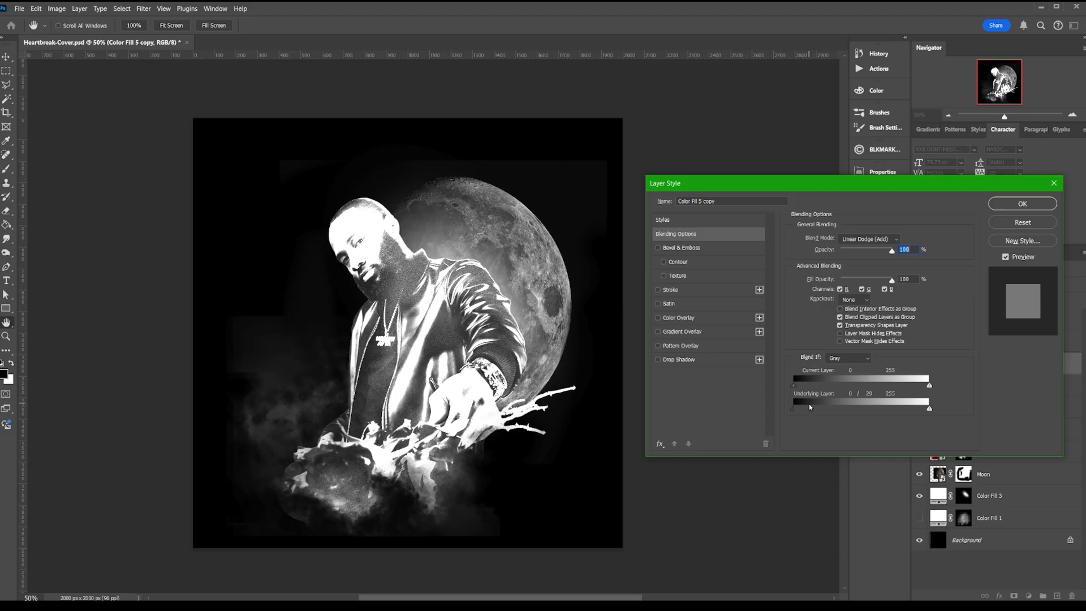
pyautogui.press('Return')
# - Set the Color Fill 5 copy's blend mode to Normal and give the layer an inverted, black mask
pyautogui.click(956, 285)
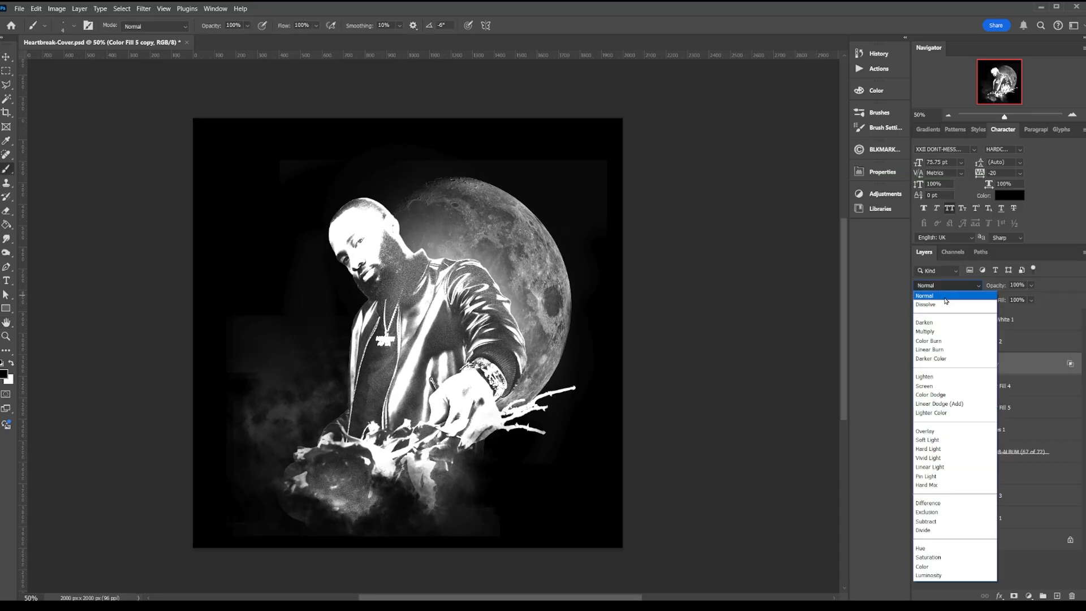
pyautogui.click(944, 298)
pyautogui.click(1013, 595)
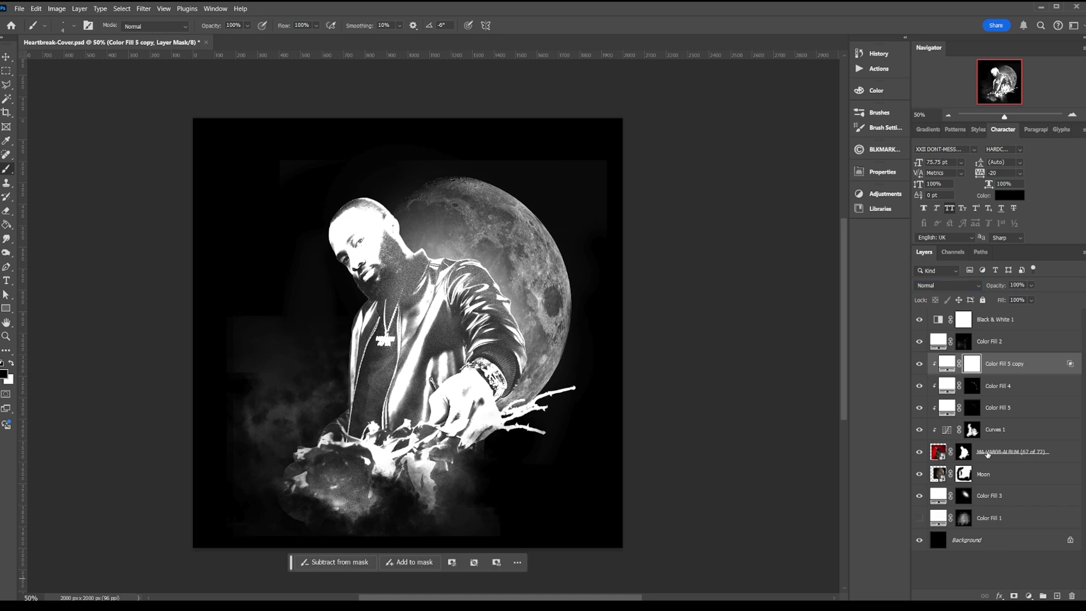
pyautogui.hotkey('ctrl', 'i')
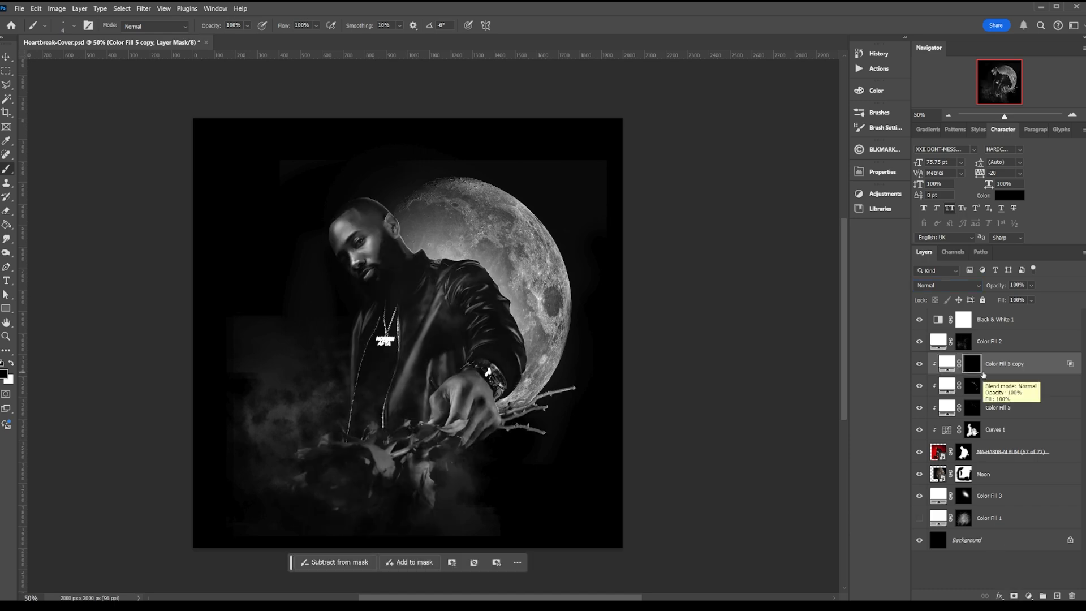
# - Enlarge the brush to 125 px and set its flow to 15% for painting around the jacket sleeve
pyautogui.hotkey('ctrl', '+')
pyautogui.hotkey('ctrl', '+')
pyautogui.hotkey('ctrl', '+')
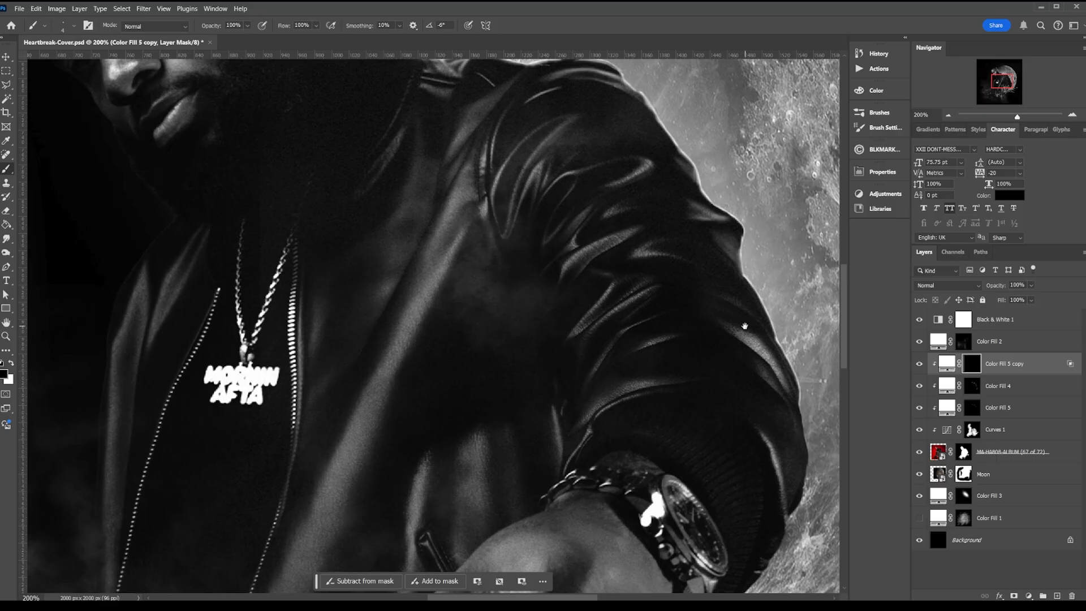
pyautogui.moveTo(744, 326); pyautogui.dragTo(585, 323)
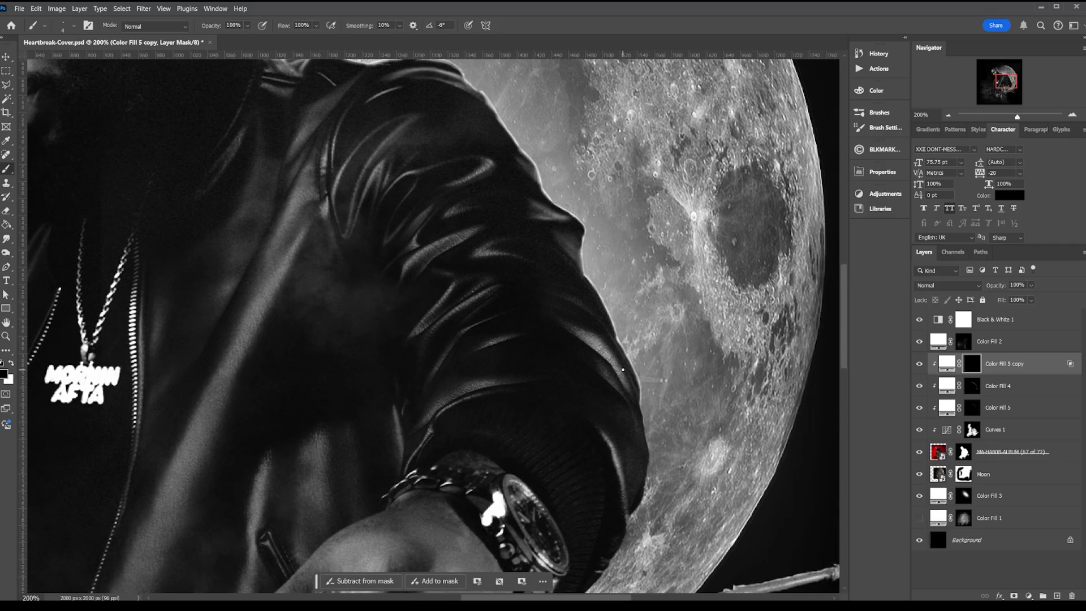
pyautogui.press(']')
pyautogui.press(']')
pyautogui.press(']')
pyautogui.press(']')
pyautogui.press(']')
pyautogui.press(']')
pyautogui.press(']')
pyautogui.press(']')
pyautogui.press(']')
pyautogui.press(']')
pyautogui.press(']')
pyautogui.press(']')
pyautogui.press(']')
pyautogui.press(']')
pyautogui.press(']')
pyautogui.press(']')
pyautogui.press(']')
pyautogui.press(']')
pyautogui.press(']')
pyautogui.press(']')
pyautogui.moveTo(309, 25); pyautogui.dragTo(276, 26)
pyautogui.write('15')
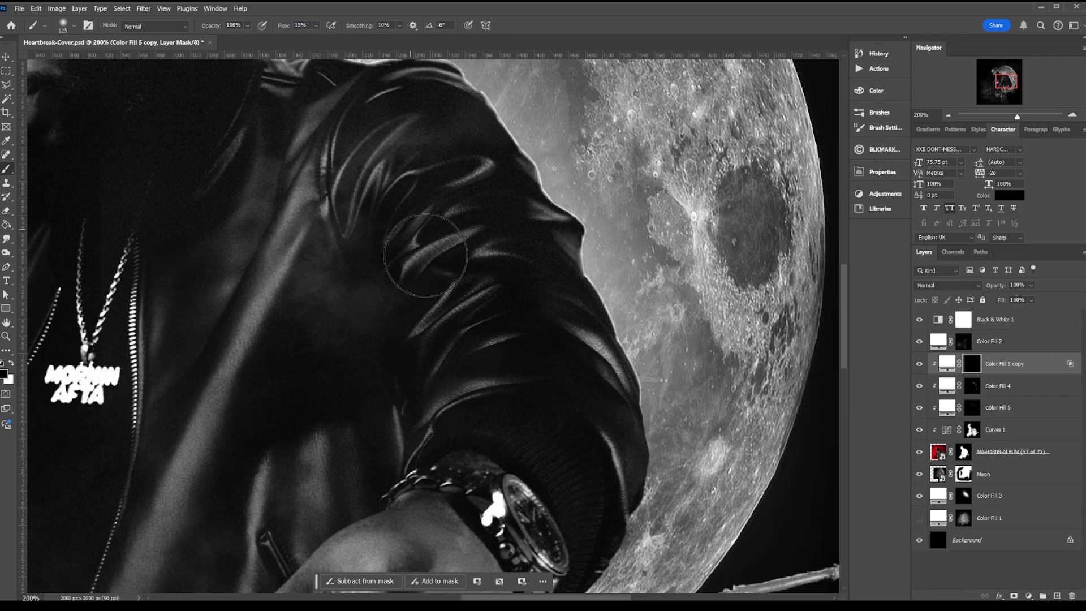
# - Paint white on the Color Fill 5 copy's mask along the sleeve, shoulder, neck and head edges, and save the document
pyautogui.write('x')
pyautogui.moveTo(556, 432); pyautogui.dragTo(501, 387)
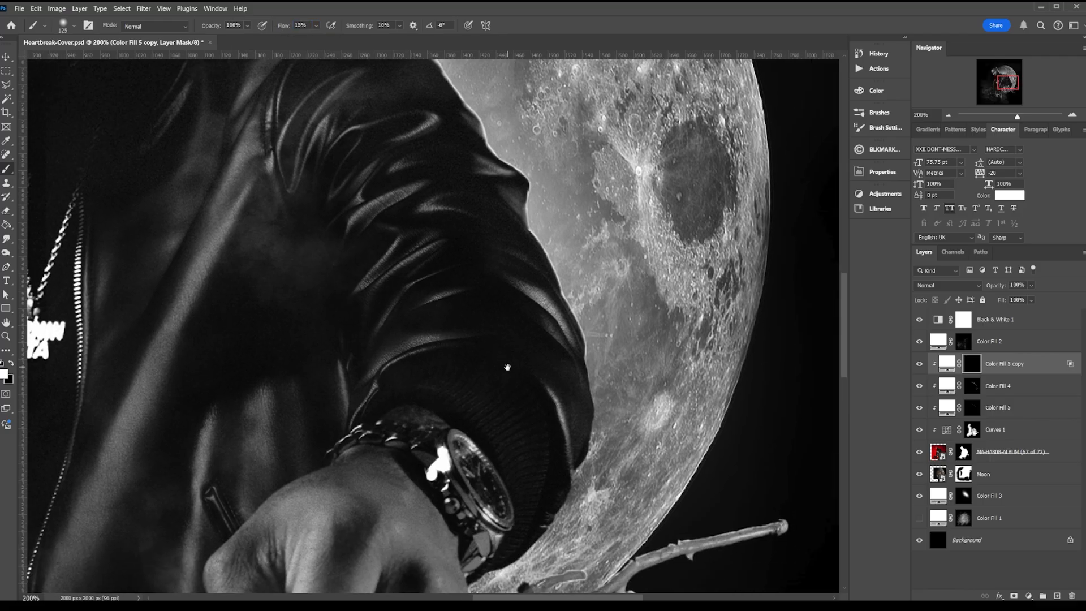
pyautogui.moveTo(613, 339); pyautogui.dragTo(578, 243)
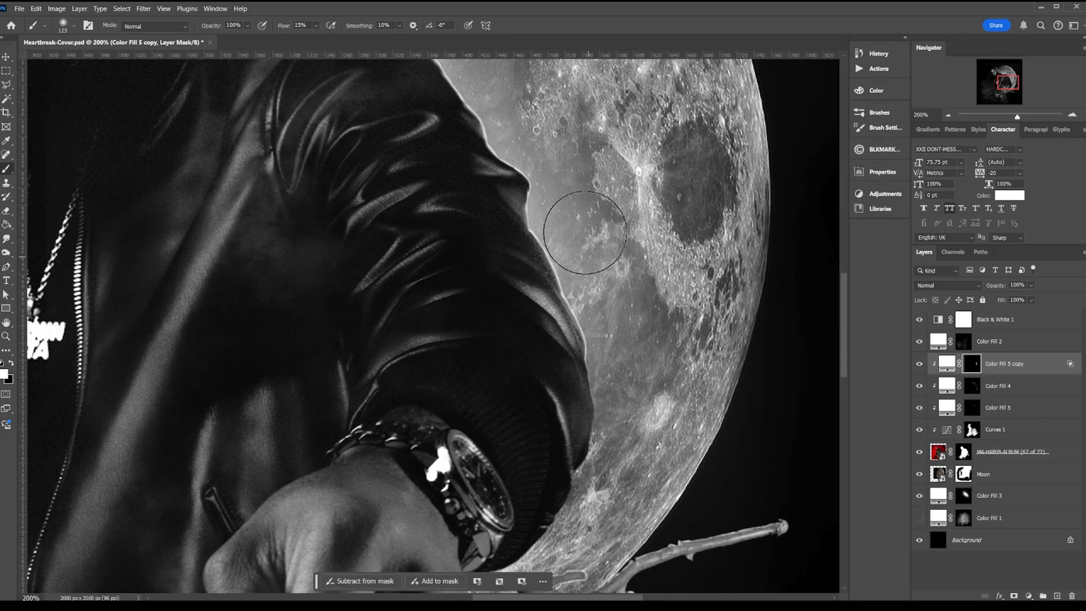
pyautogui.moveTo(580, 164); pyautogui.dragTo(660, 332)
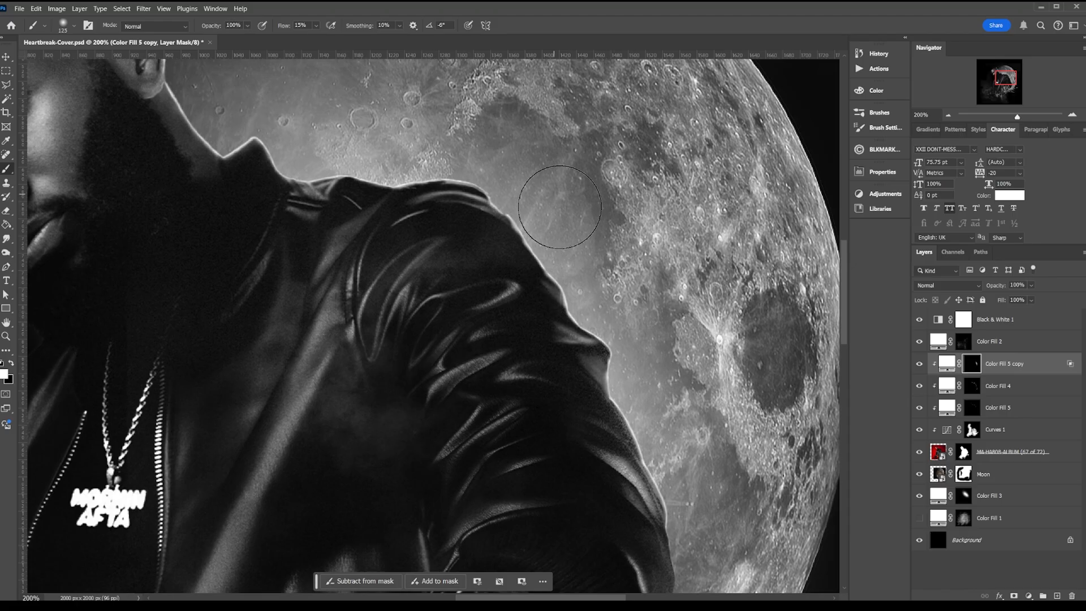
pyautogui.moveTo(568, 239)
pyautogui.mouseDown()
pyautogui.moveTo(512, 179)
pyautogui.moveTo(574, 247)
pyautogui.mouseUp()
pyautogui.moveTo(537, 183)
pyautogui.mouseDown()
pyautogui.moveTo(645, 310)
pyautogui.moveTo(538, 254)
pyautogui.moveTo(558, 250)
pyautogui.moveTo(393, 242)
pyautogui.moveTo(310, 223)
pyautogui.moveTo(336, 228)
pyautogui.mouseUp()
pyautogui.moveTo(364, 179)
pyautogui.mouseDown()
pyautogui.moveTo(482, 216)
pyautogui.moveTo(377, 148)
pyautogui.moveTo(361, 118)
pyautogui.moveTo(285, 59)
pyautogui.mouseUp()
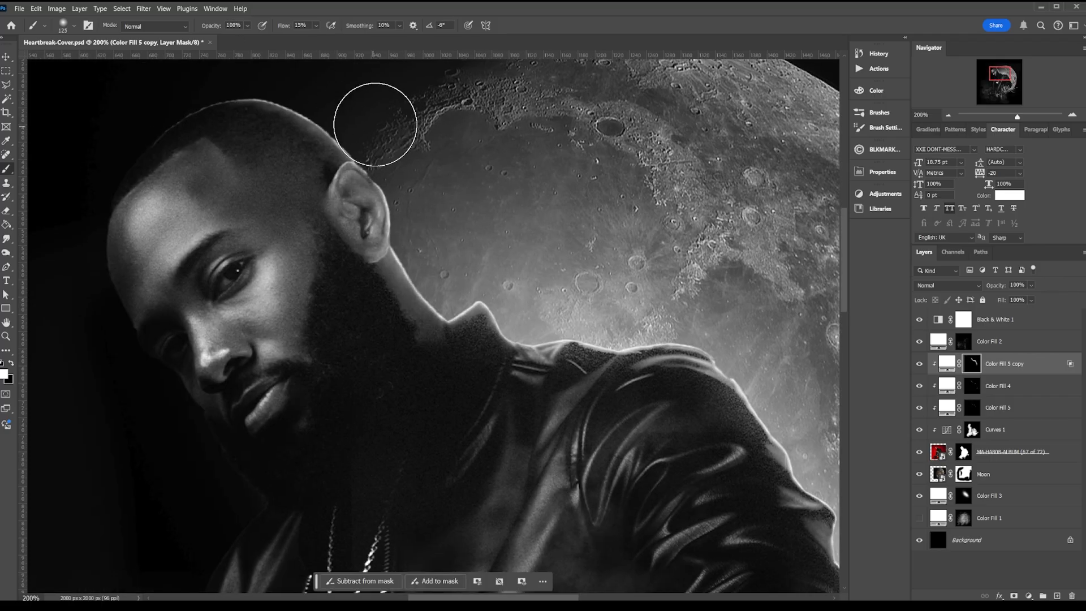
pyautogui.moveTo(374, 125)
pyautogui.mouseDown()
pyautogui.moveTo(436, 263)
pyautogui.moveTo(423, 241)
pyautogui.moveTo(245, 190)
pyautogui.moveTo(413, 261)
pyautogui.mouseUp()
pyautogui.hotkey('ctrl', 's')
# - Make the Color Fill 1 fog layer visible, select the Color Fill 3 layer and save the document
pyautogui.hotkey('ctrl', '-')
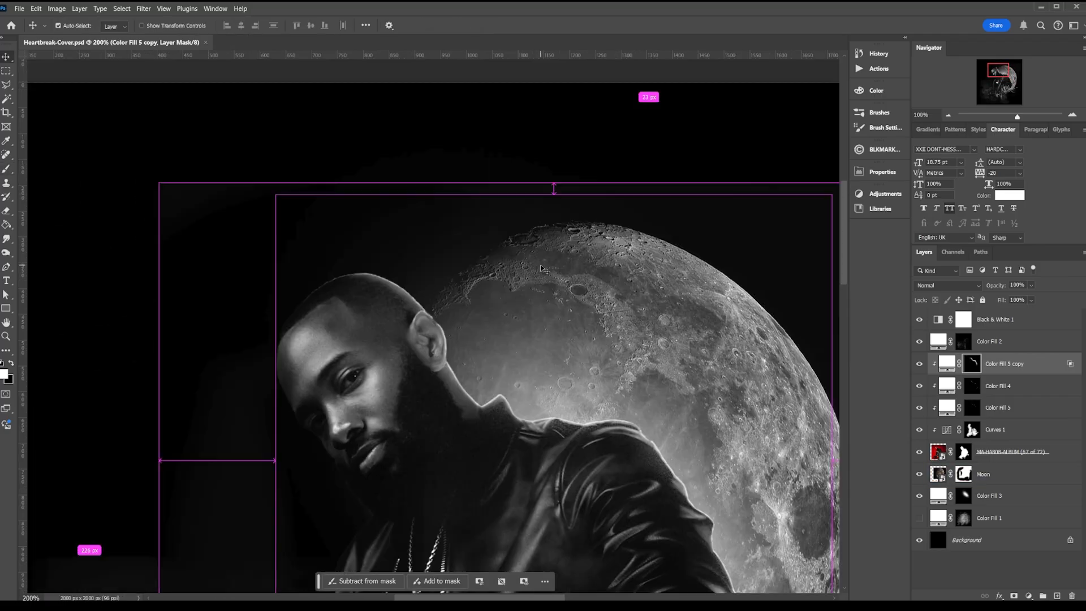
pyautogui.hotkey('ctrl', '-')
pyautogui.moveTo(557, 320); pyautogui.dragTo(509, 180)
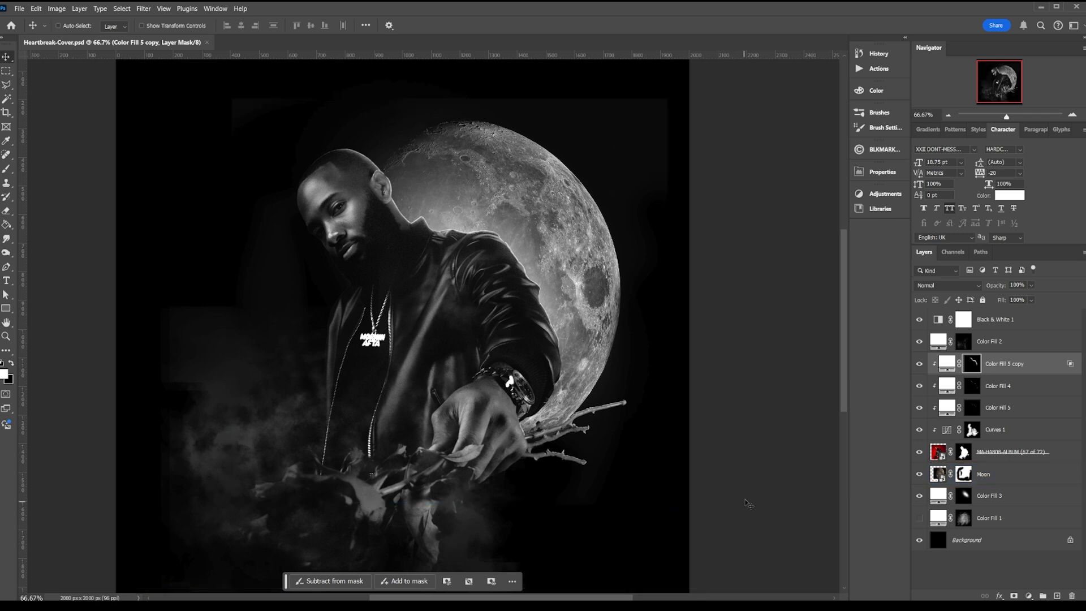
pyautogui.scroll(1, 734, 497)
pyautogui.scroll(-3, 734, 498)
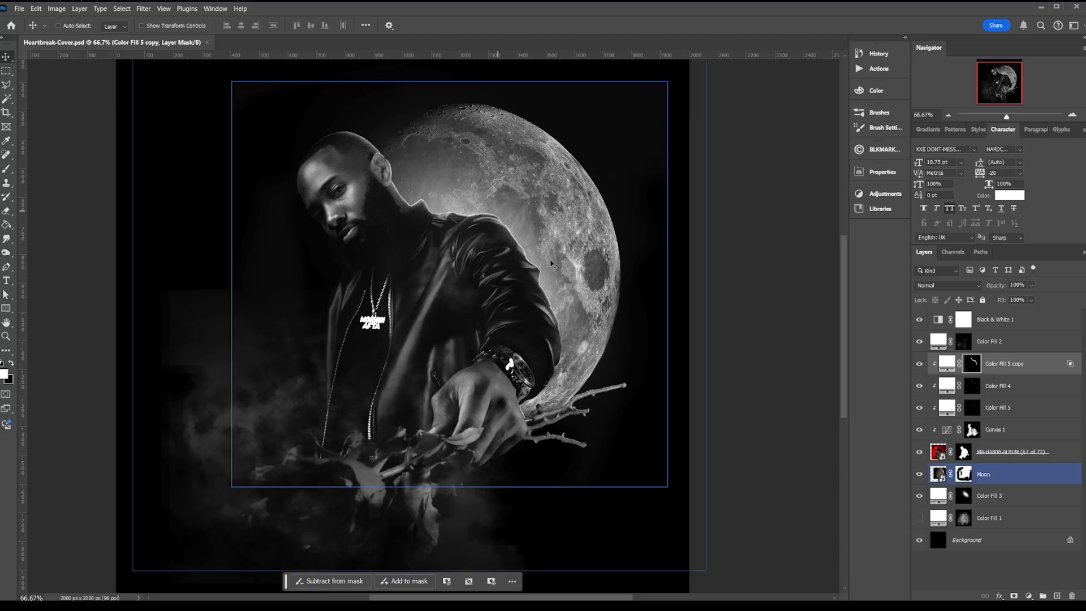
pyautogui.click(1001, 498)
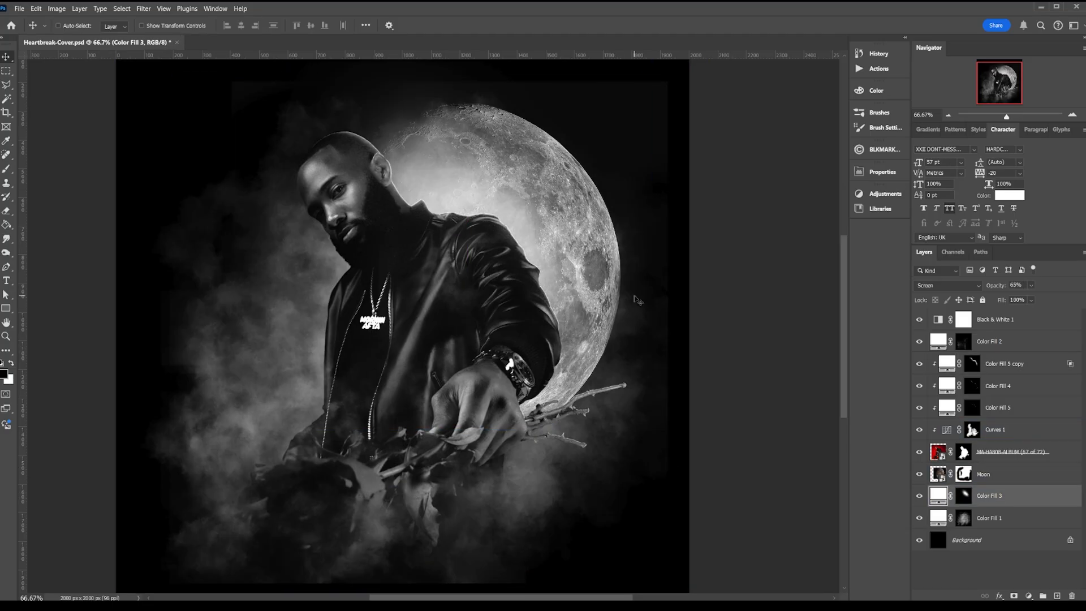
pyautogui.hotkey('ctrl', 's')
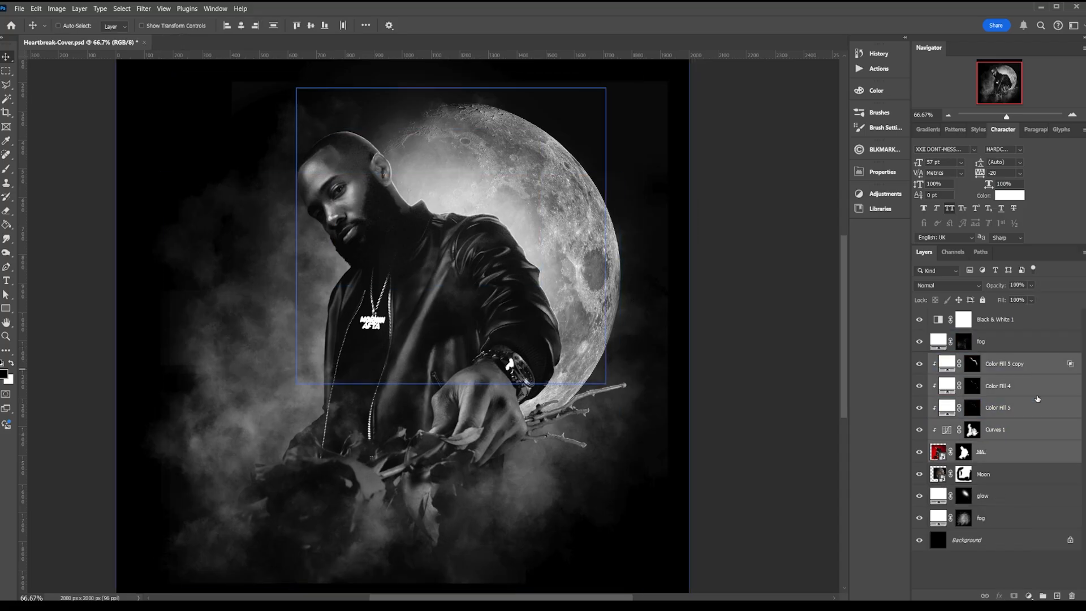
# - Group the selected portrait layer and its clipped adjustment layers, and name the group MAIn
pyautogui.click(1042, 595)
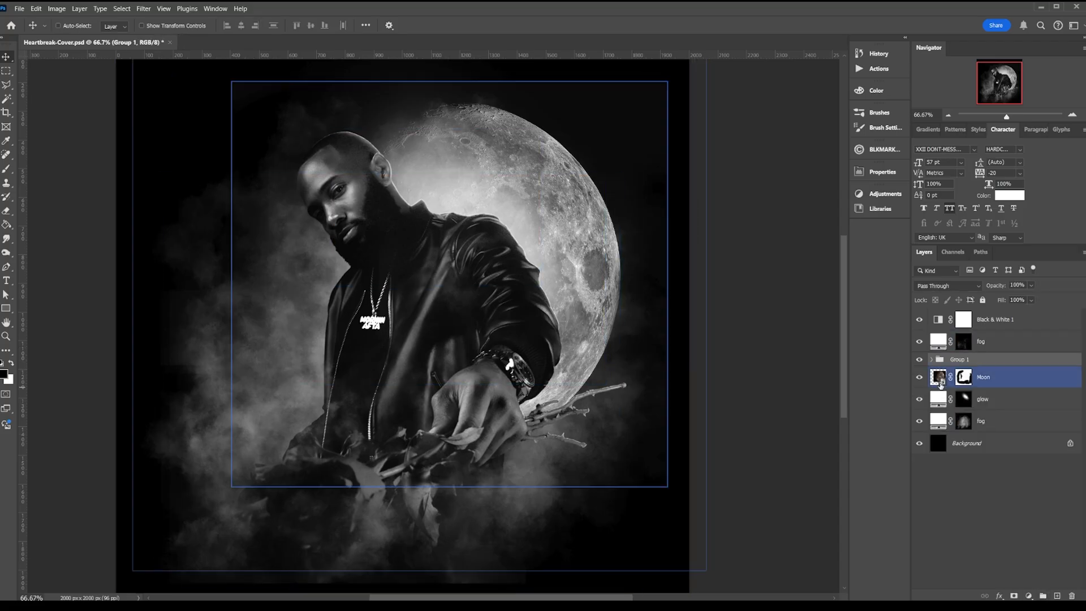
pyautogui.doubleClick(967, 365)
pyautogui.write('MAIn')
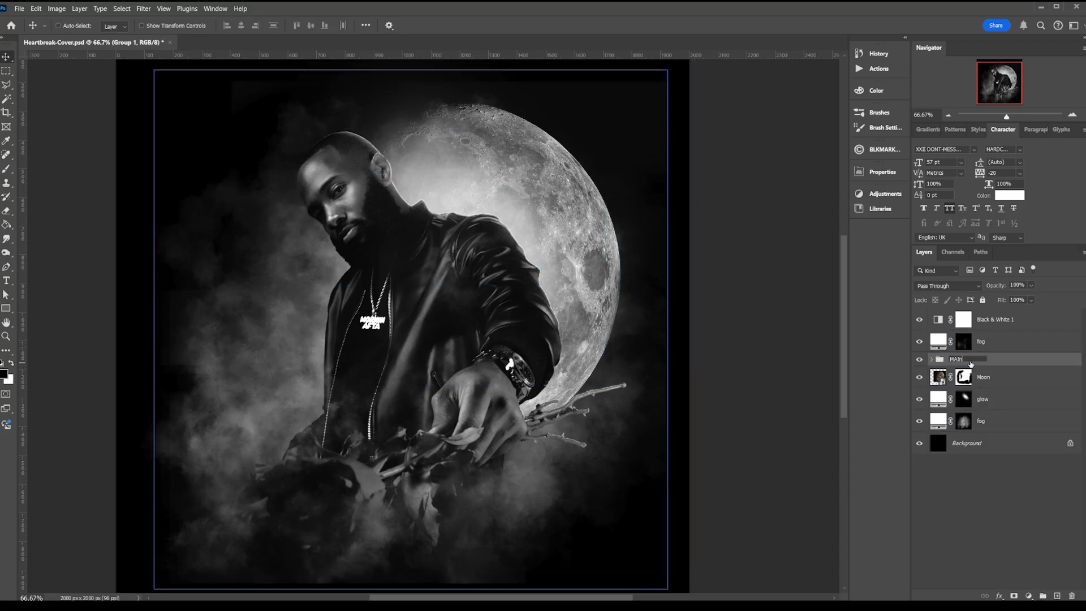
pyautogui.press('Return')
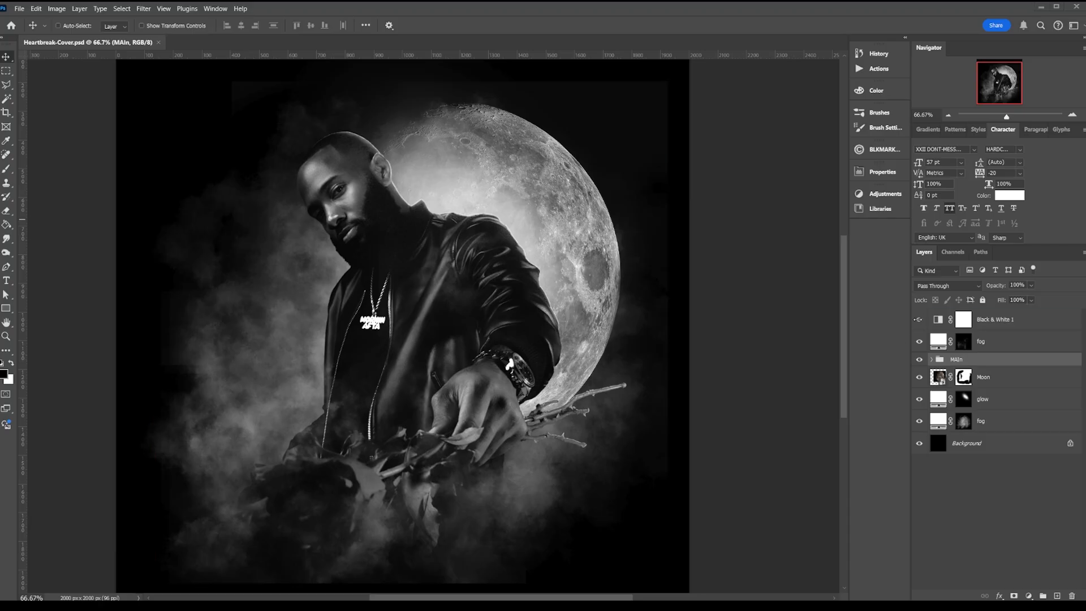
# - Hide the Black & White 1 adjustment and sample the red d00500 from the image for the lower fog layer's fill
pyautogui.click(919, 320)
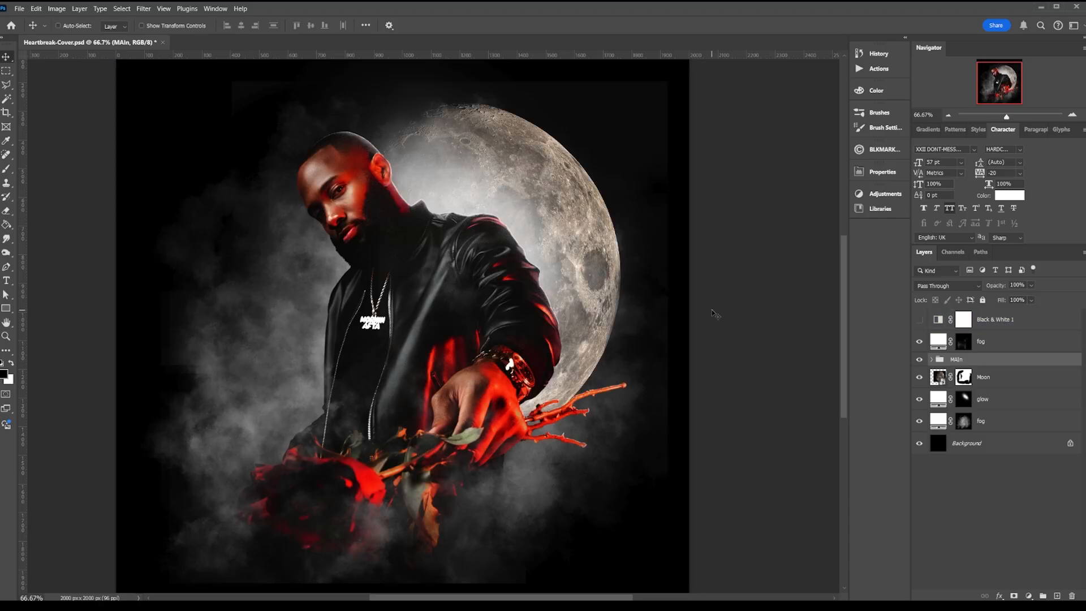
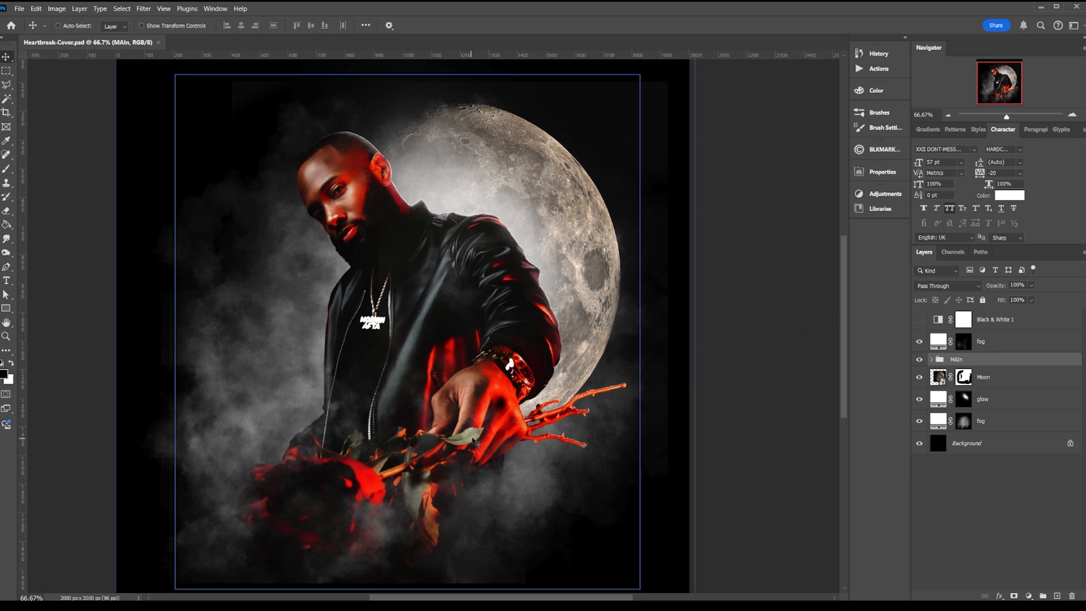
pyautogui.click(962, 420)
pyautogui.press('x')
pyautogui.doubleClick(939, 421)
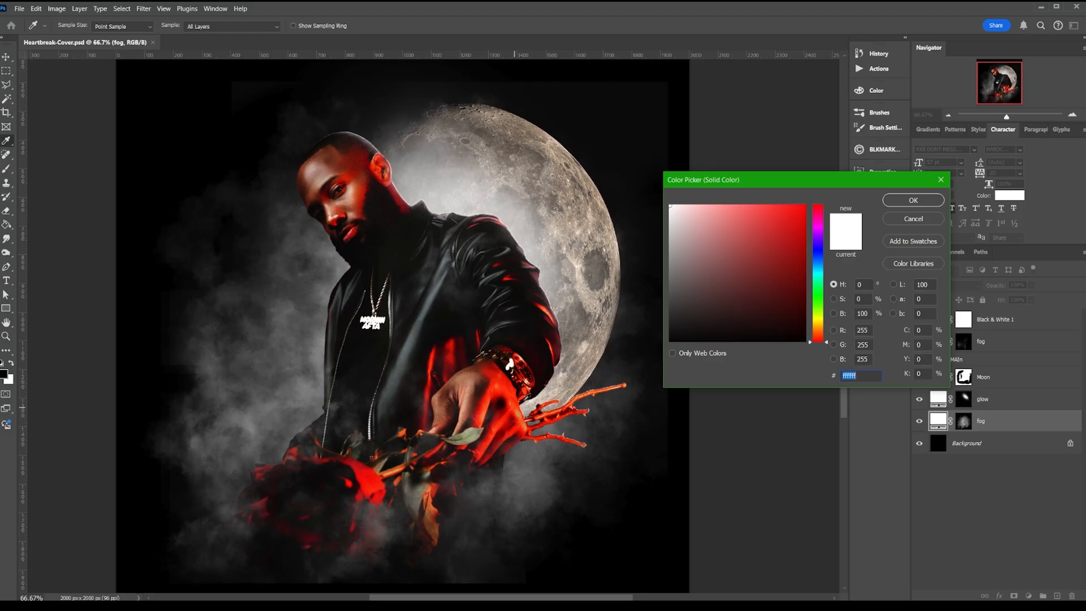
pyautogui.click(523, 411)
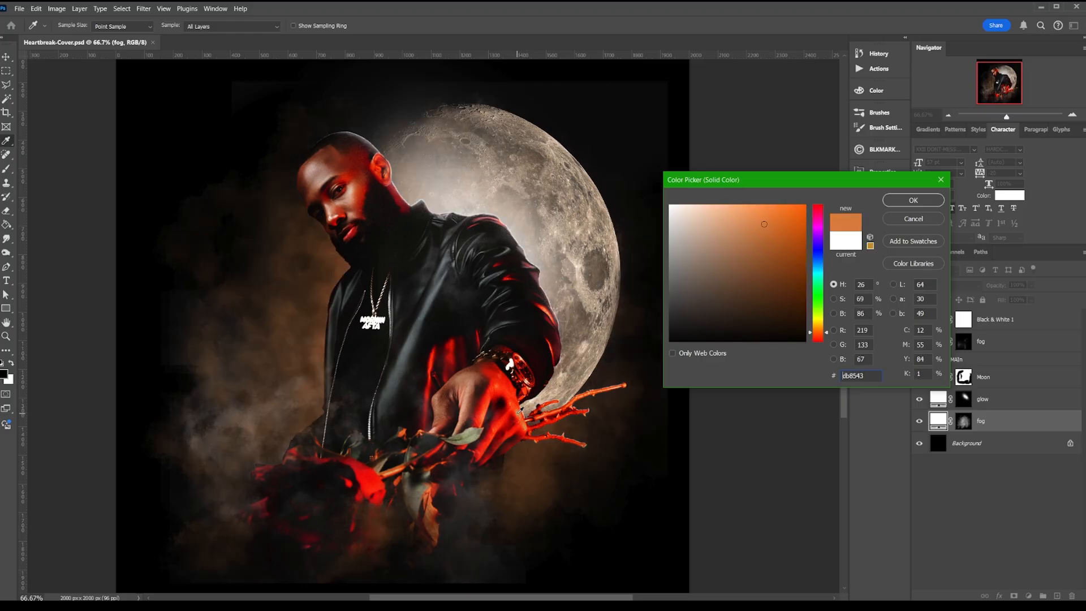
pyautogui.click(513, 411)
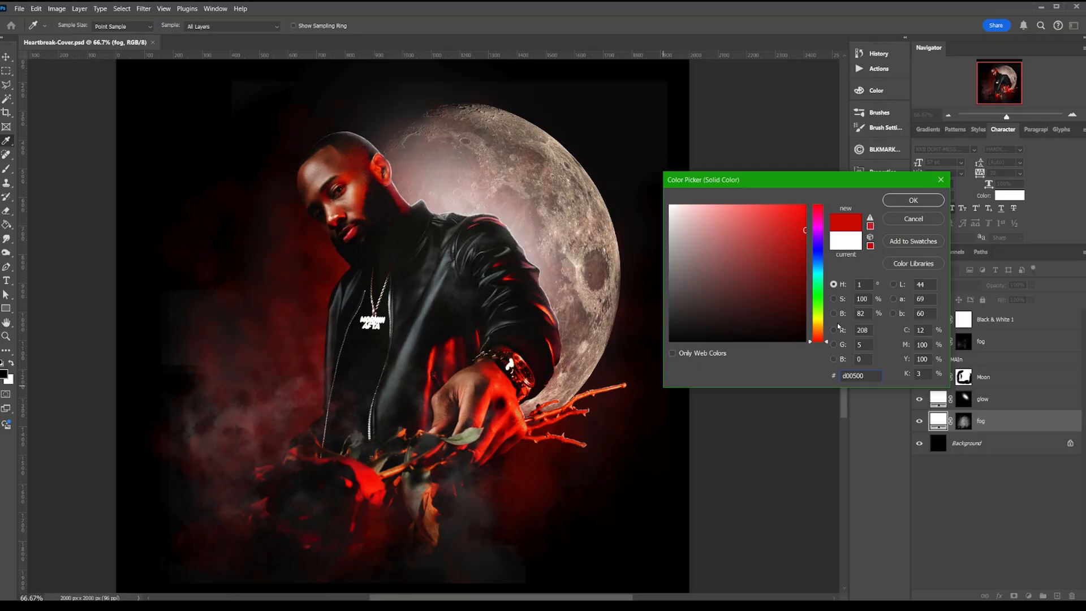
# - Tone the lower fog layer's fill to the muted red c83131 by adjusting its brightness and saturation, and apply it
pyautogui.click(833, 314)
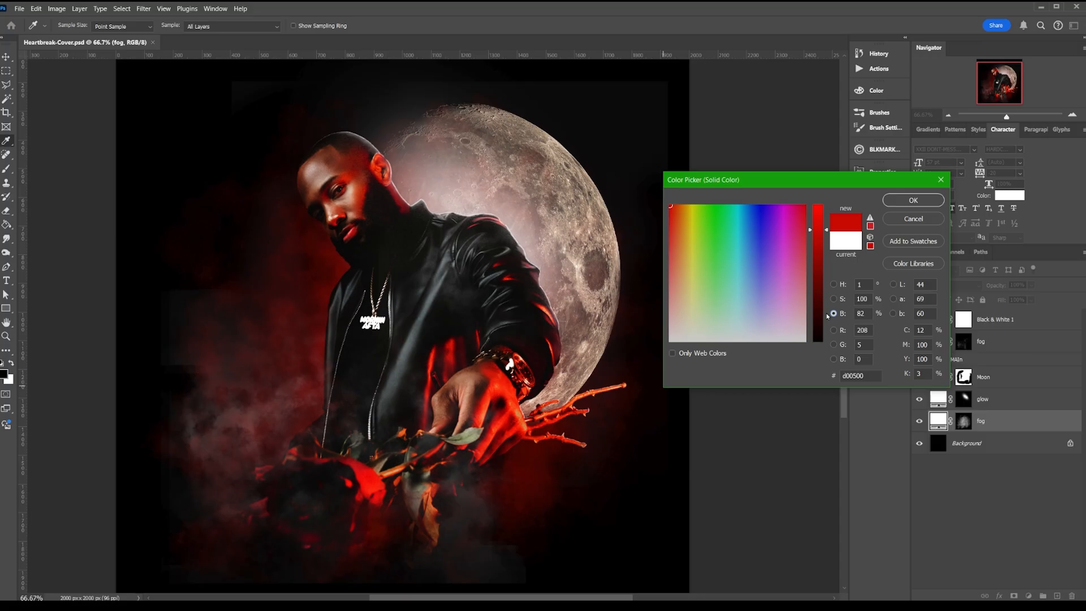
pyautogui.moveTo(829, 236)
pyautogui.mouseDown()
pyautogui.moveTo(823, 283)
pyautogui.moveTo(827, 198)
pyautogui.moveTo(825, 256)
pyautogui.mouseUp()
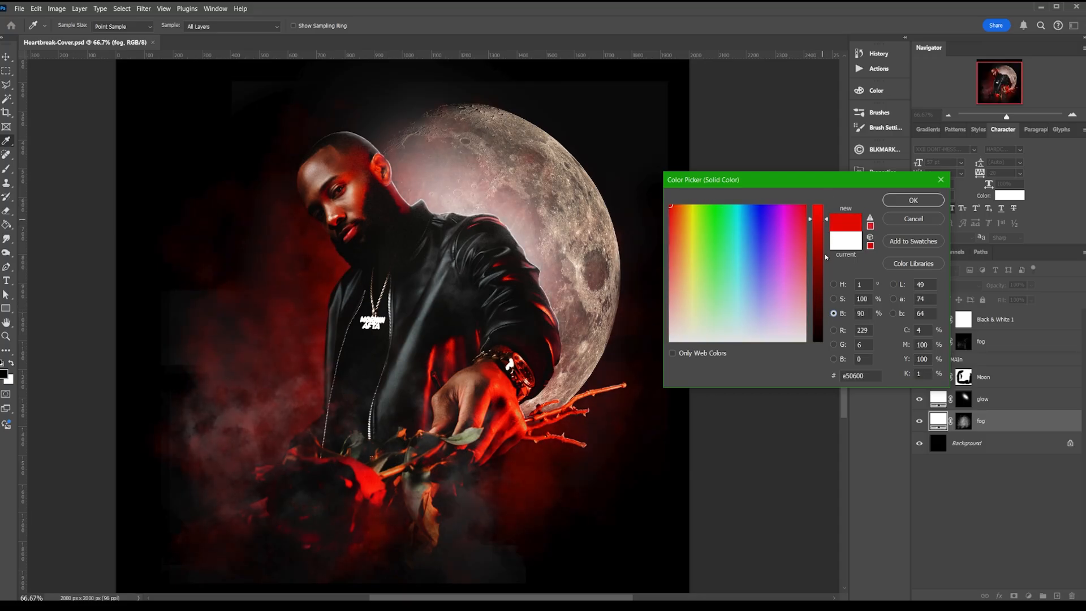
pyautogui.click(833, 300)
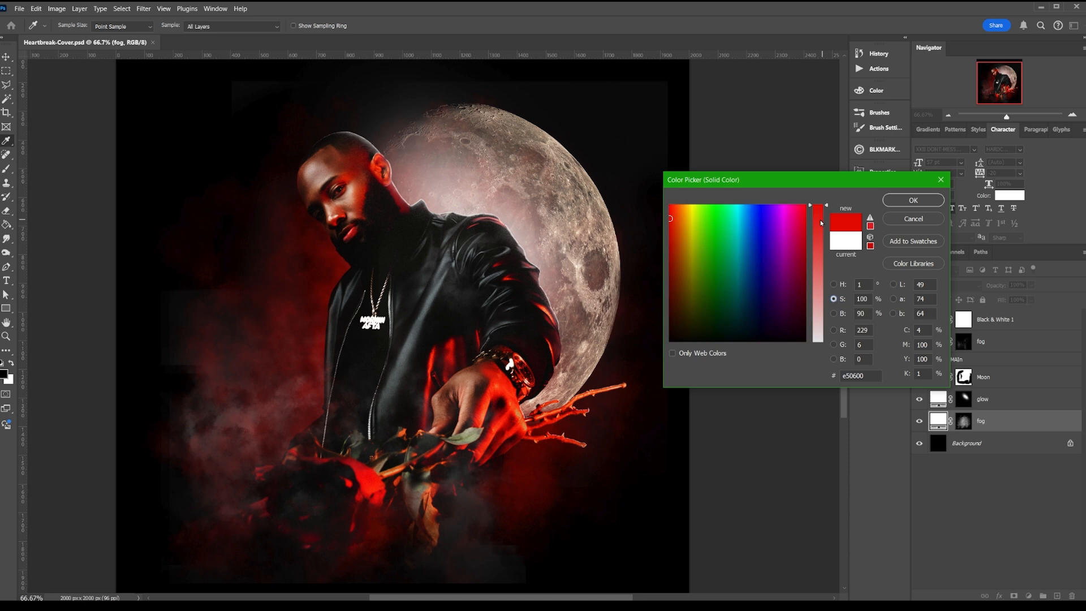
pyautogui.moveTo(823, 207); pyautogui.dragTo(819, 242)
pyautogui.moveTo(672, 232); pyautogui.dragTo(663, 234)
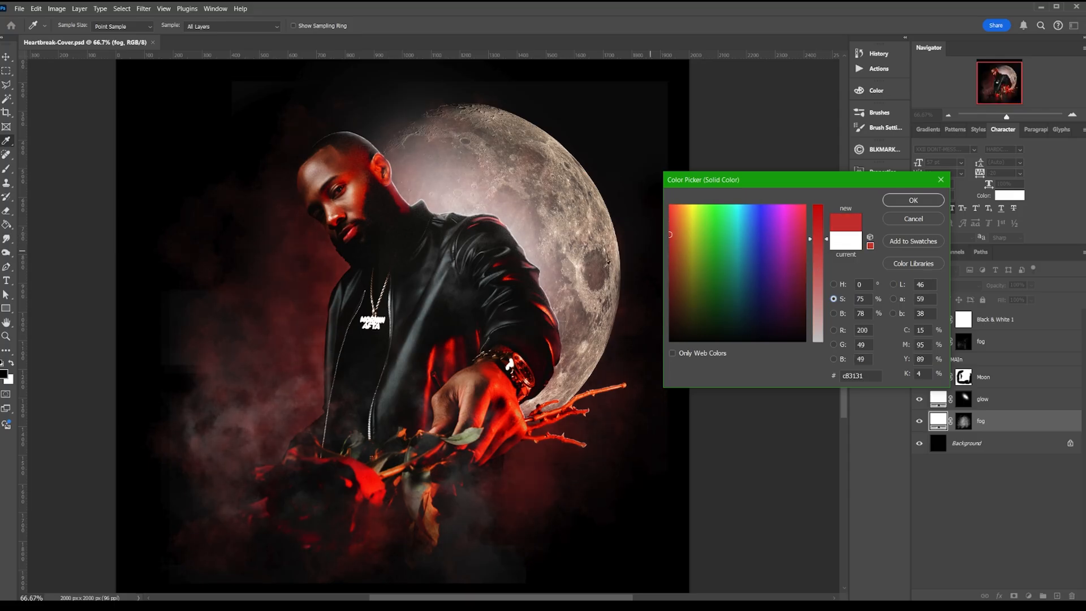
pyautogui.click(896, 202)
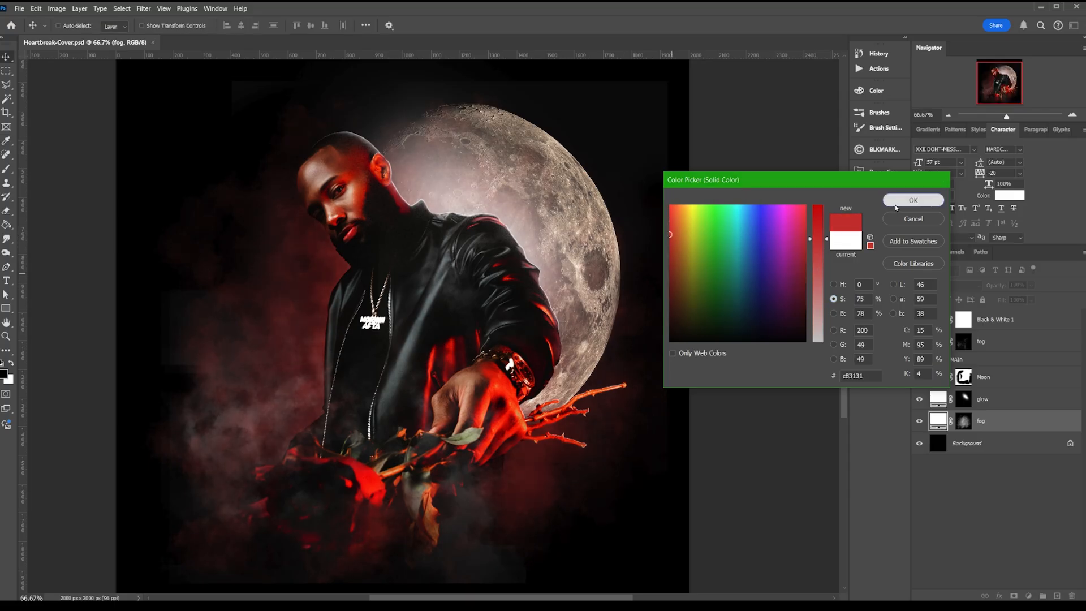
pyautogui.keyDown('shift'); pyautogui.click(968, 384); pyautogui.keyUp('shift')
pyautogui.keyDown('shift'); pyautogui.click(970, 379); pyautogui.keyUp('shift')
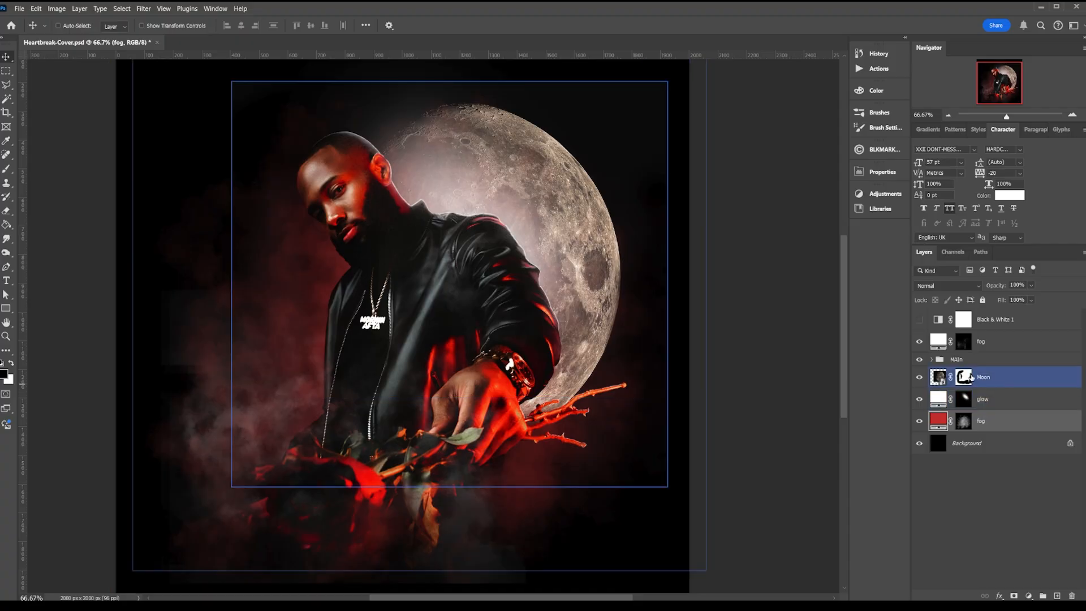
# - Change the glow layer's fill color to pure red, ff0000
pyautogui.doubleClick(938, 400)
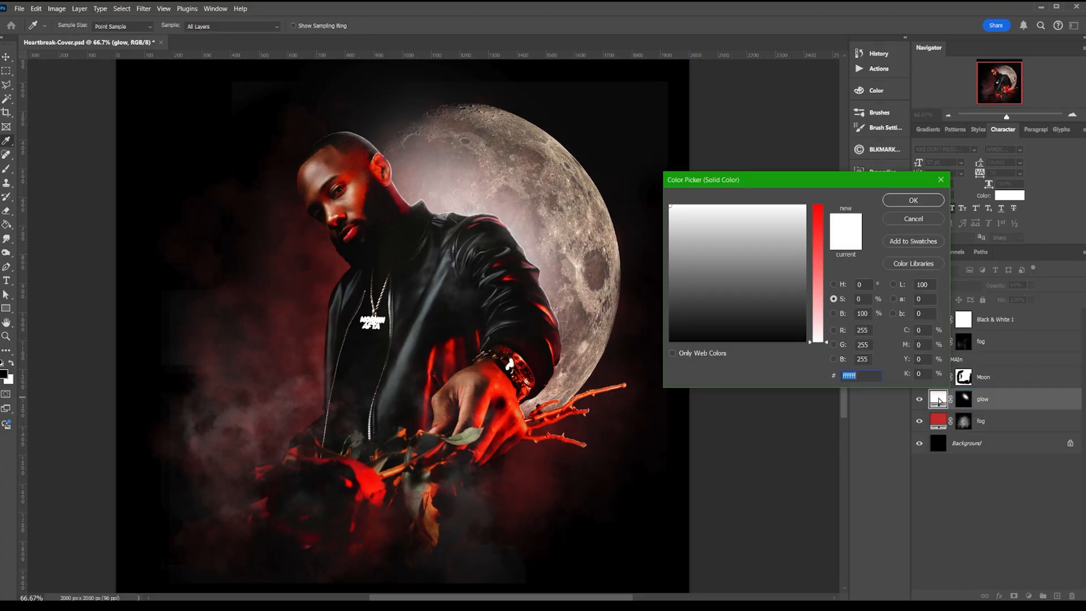
pyautogui.moveTo(818, 271); pyautogui.dragTo(819, 202)
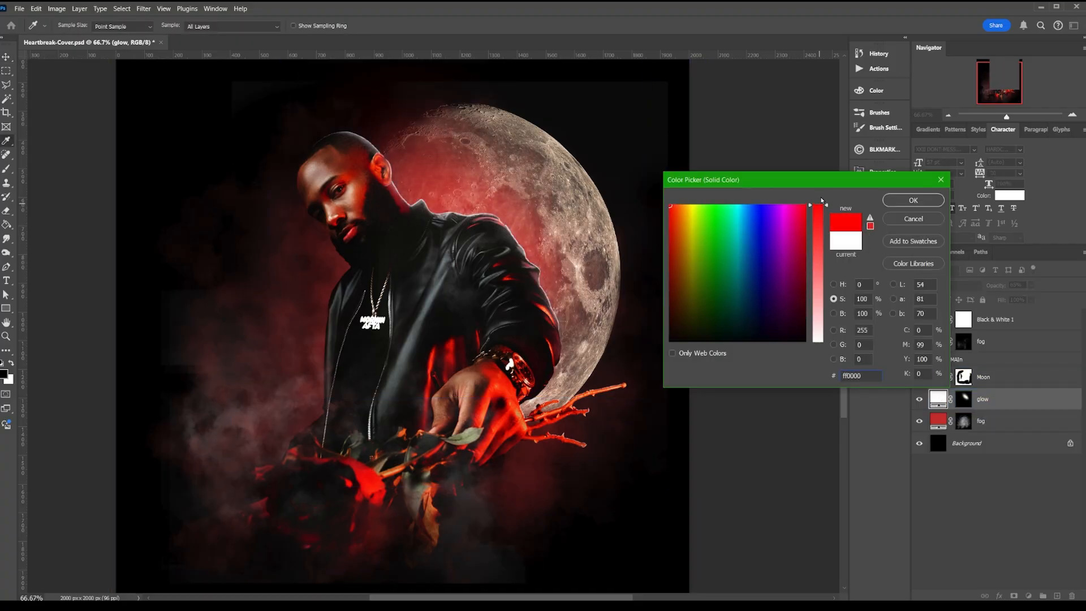
pyautogui.click(833, 314)
pyautogui.moveTo(826, 208); pyautogui.dragTo(810, 193)
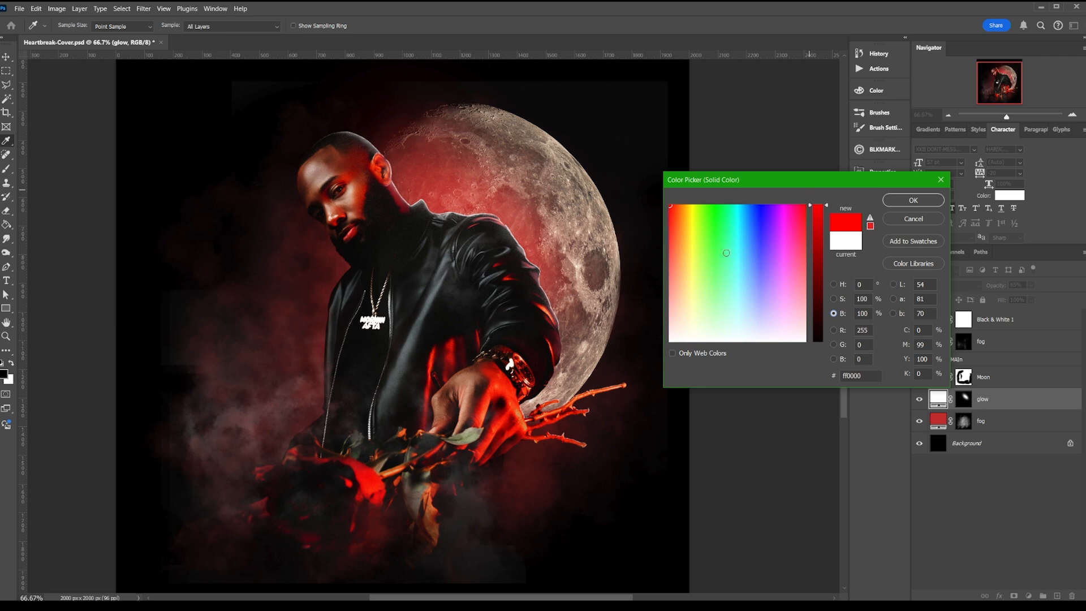
pyautogui.click(674, 341)
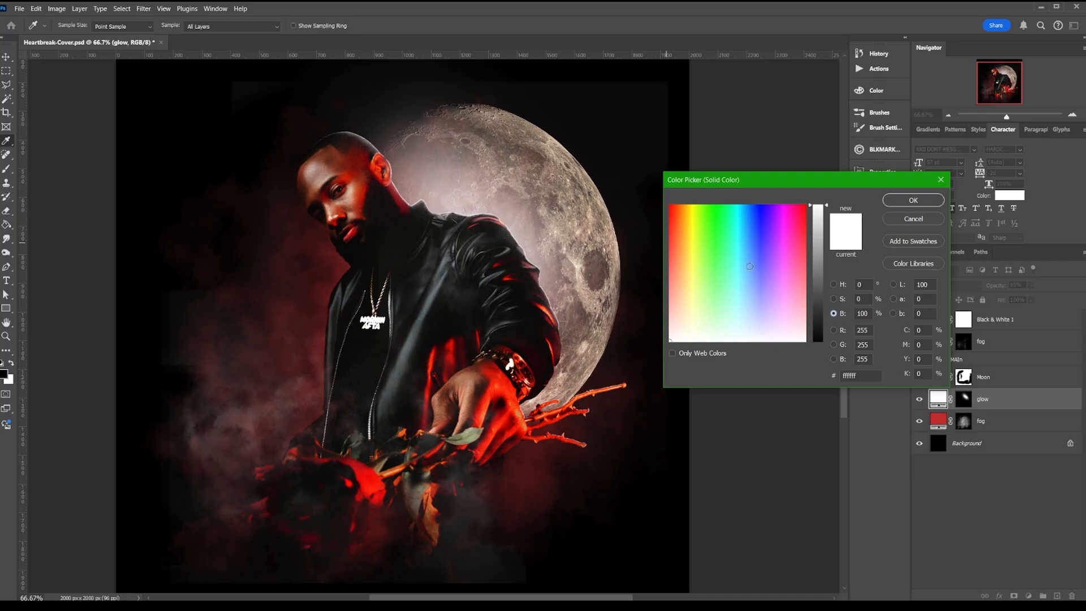
pyautogui.click(670, 206)
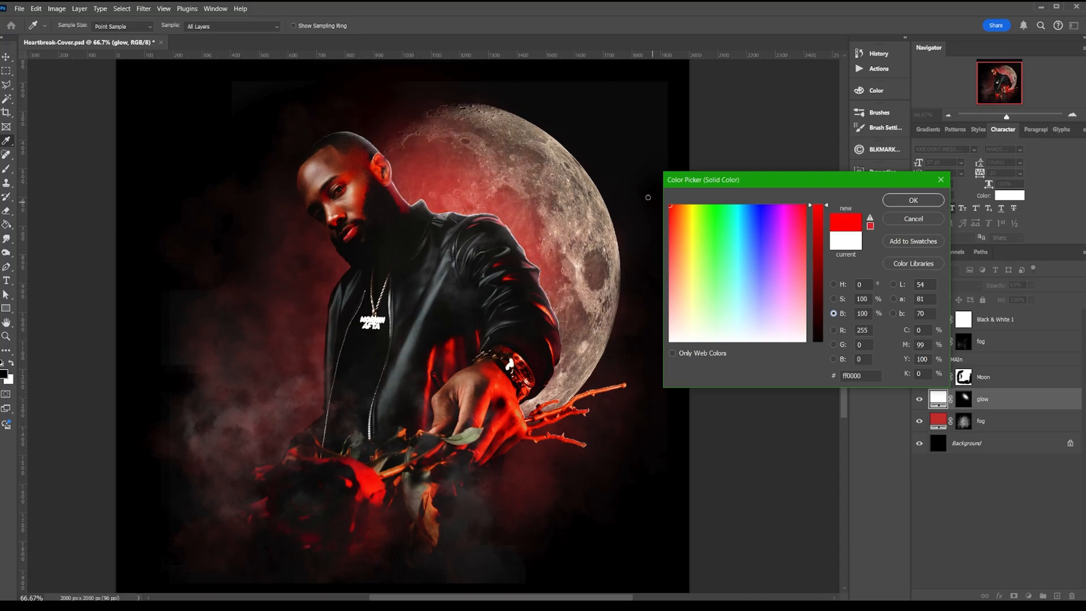
pyautogui.click(833, 284)
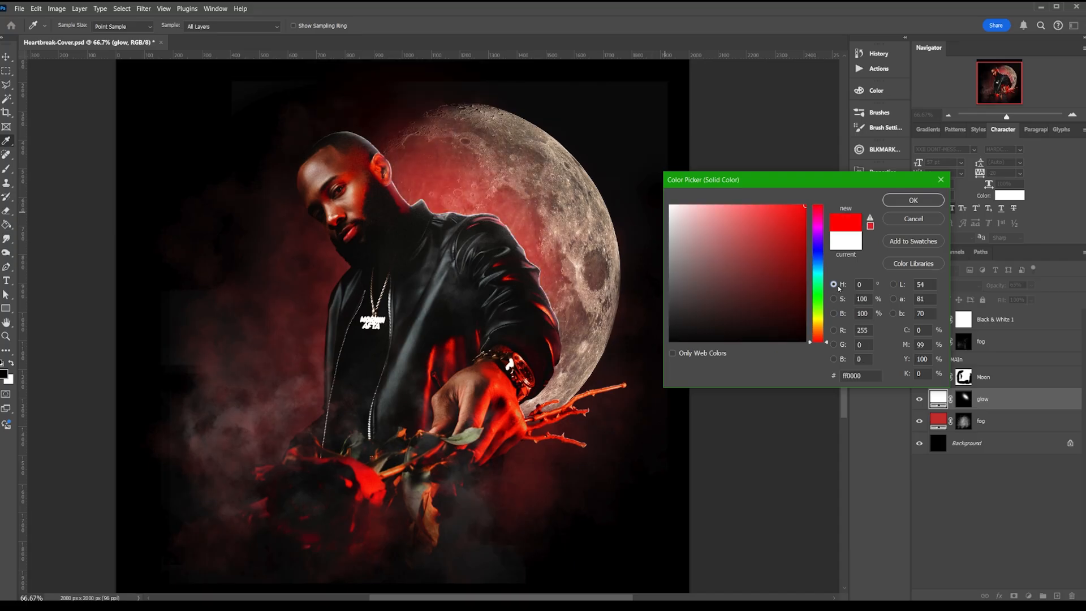
pyautogui.click(921, 202)
pyautogui.press('v')
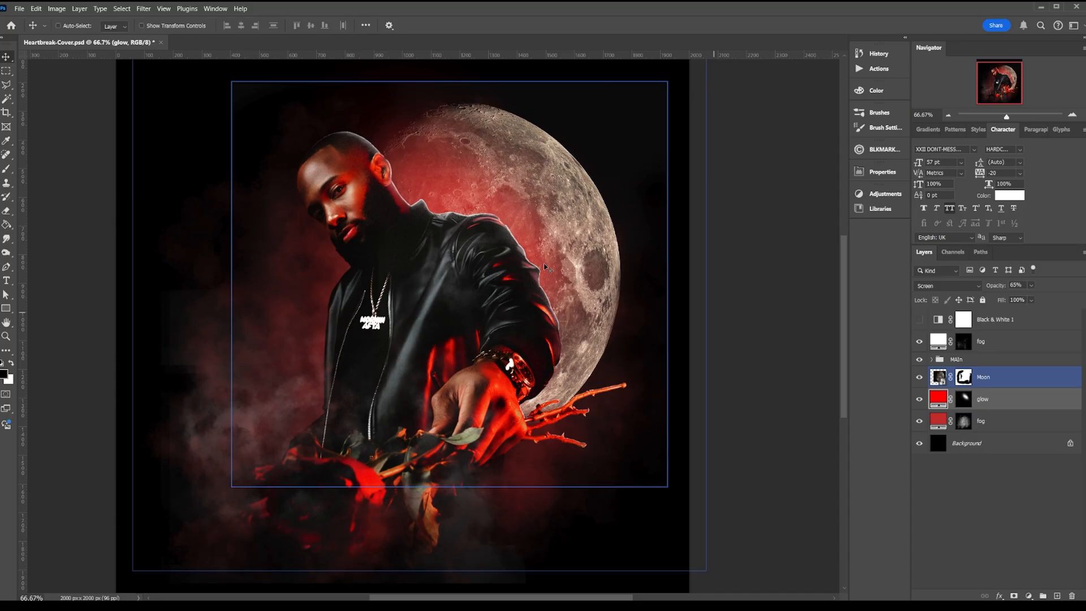
# - Sample a red from the image for the fog layer above the MAIn group and soften its fill to d35a5a
pyautogui.doubleClick(938, 341)
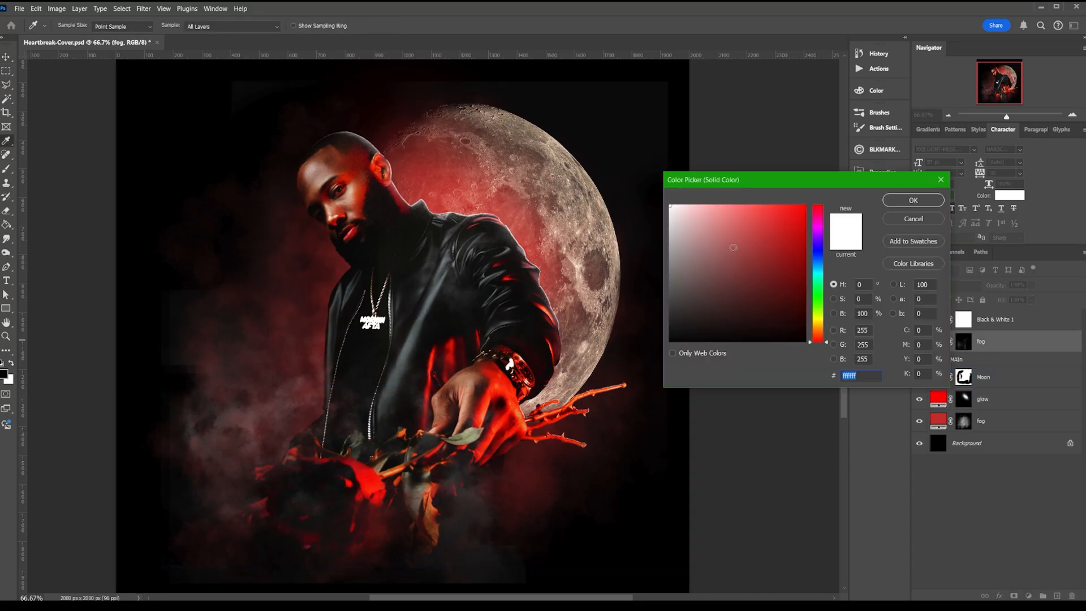
pyautogui.click(451, 345)
pyautogui.click(373, 478)
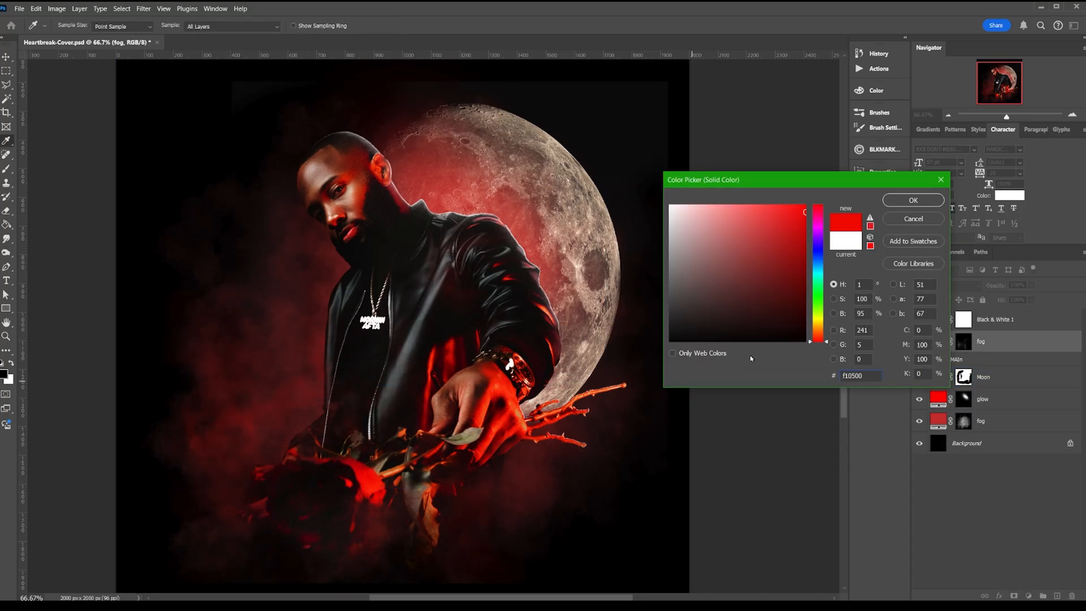
pyautogui.click(834, 314)
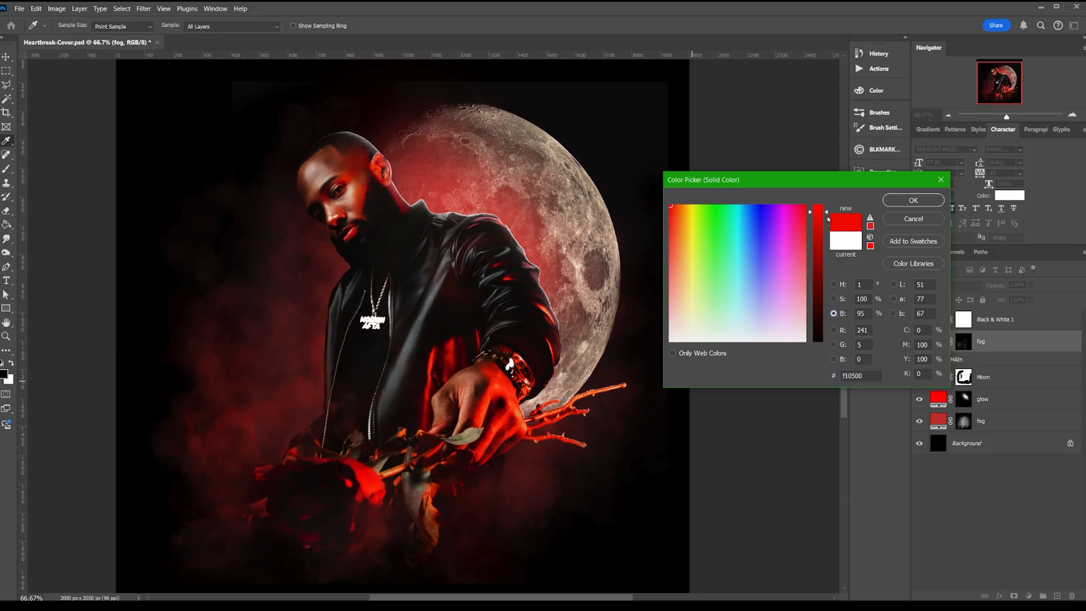
pyautogui.moveTo(827, 219); pyautogui.dragTo(795, 276)
pyautogui.click(834, 299)
pyautogui.moveTo(825, 207); pyautogui.dragTo(817, 267)
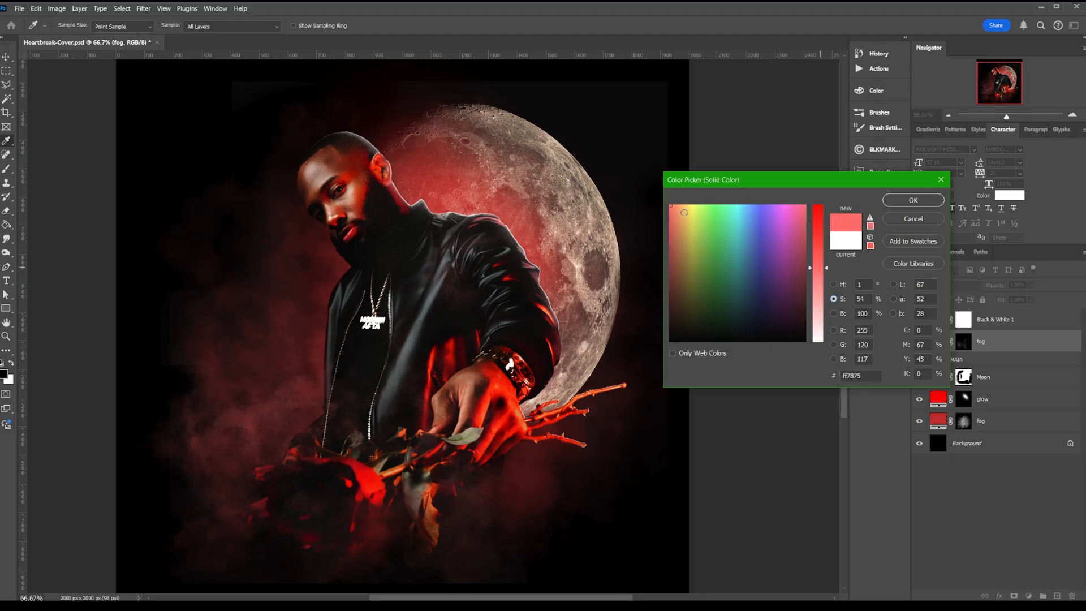
pyautogui.moveTo(780, 205)
pyautogui.mouseDown()
pyautogui.moveTo(801, 202)
pyautogui.moveTo(798, 221)
pyautogui.moveTo(807, 209)
pyautogui.moveTo(808, 218)
pyautogui.moveTo(656, 224)
pyautogui.moveTo(662, 204)
pyautogui.moveTo(649, 256)
pyautogui.moveTo(693, 217)
pyautogui.moveTo(679, 207)
pyautogui.moveTo(664, 221)
pyautogui.moveTo(666, 211)
pyautogui.moveTo(662, 375)
pyautogui.moveTo(654, 229)
pyautogui.mouseUp()
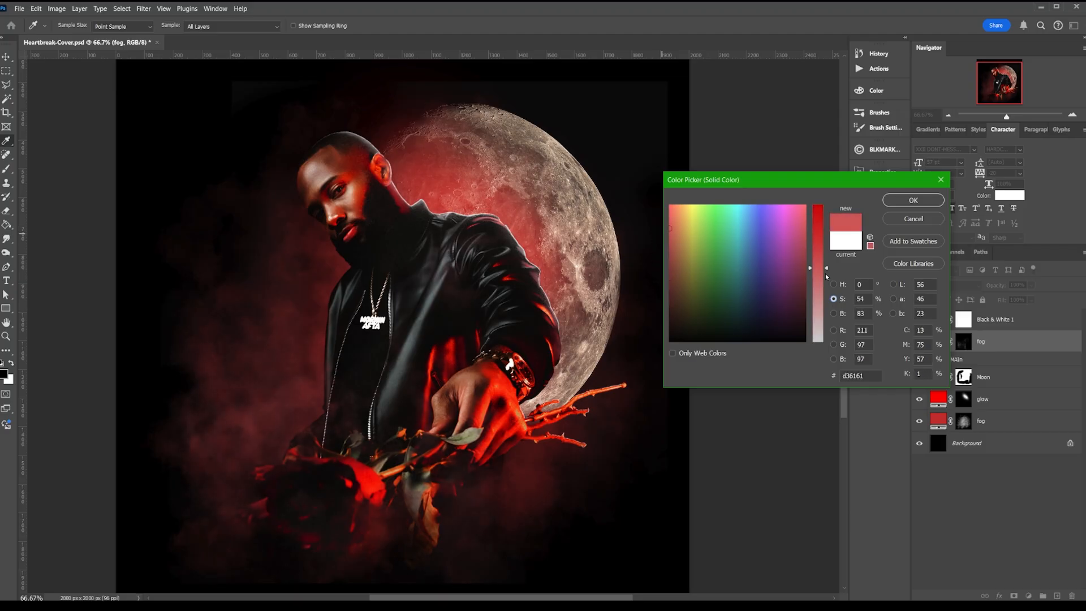
pyautogui.moveTo(818, 266); pyautogui.dragTo(811, 315)
pyautogui.moveTo(808, 281); pyautogui.dragTo(809, 261)
pyautogui.click(912, 202)
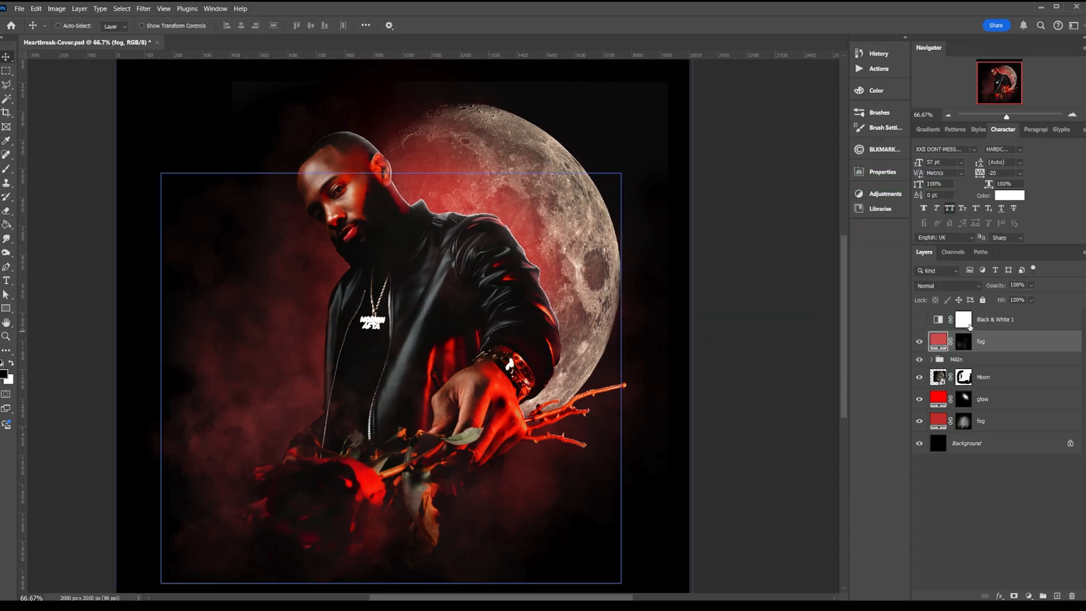
# - Set the upper fog layer's blend mode to Linear Dodge (Add) and recheck its fill color
pyautogui.click(947, 285)
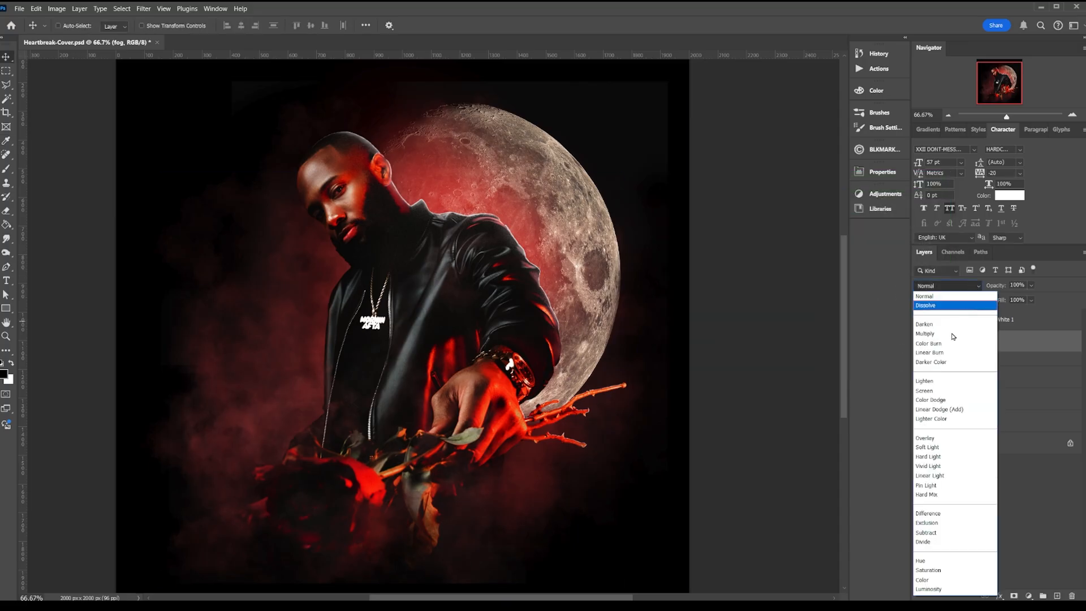
pyautogui.click(937, 410)
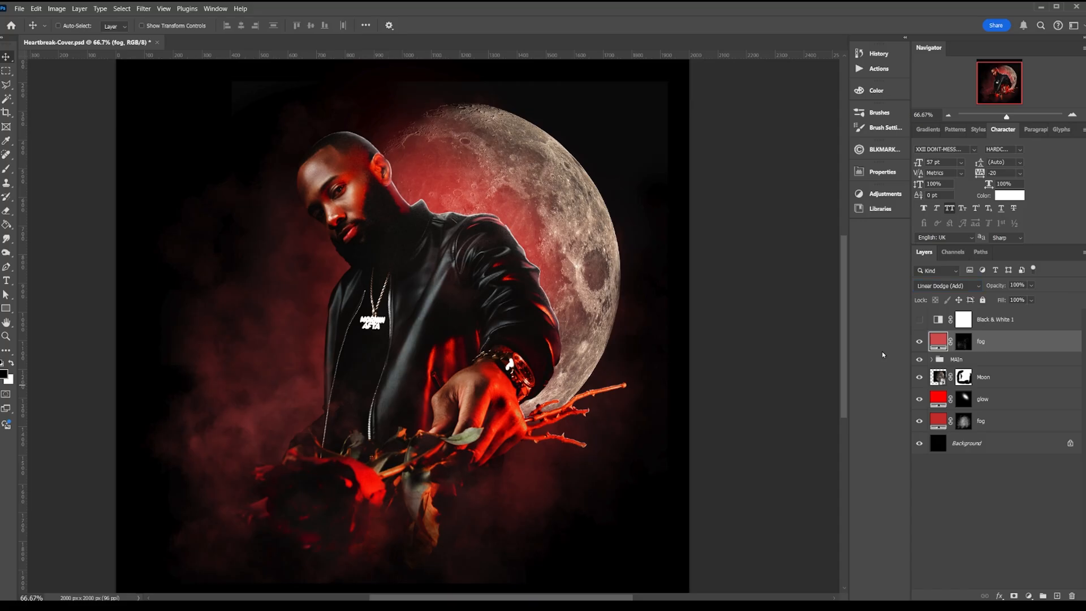
pyautogui.doubleClick(938, 340)
pyautogui.moveTo(829, 271)
pyautogui.mouseDown()
pyautogui.moveTo(829, 360)
pyautogui.moveTo(824, 221)
pyautogui.moveTo(816, 271)
pyautogui.mouseUp()
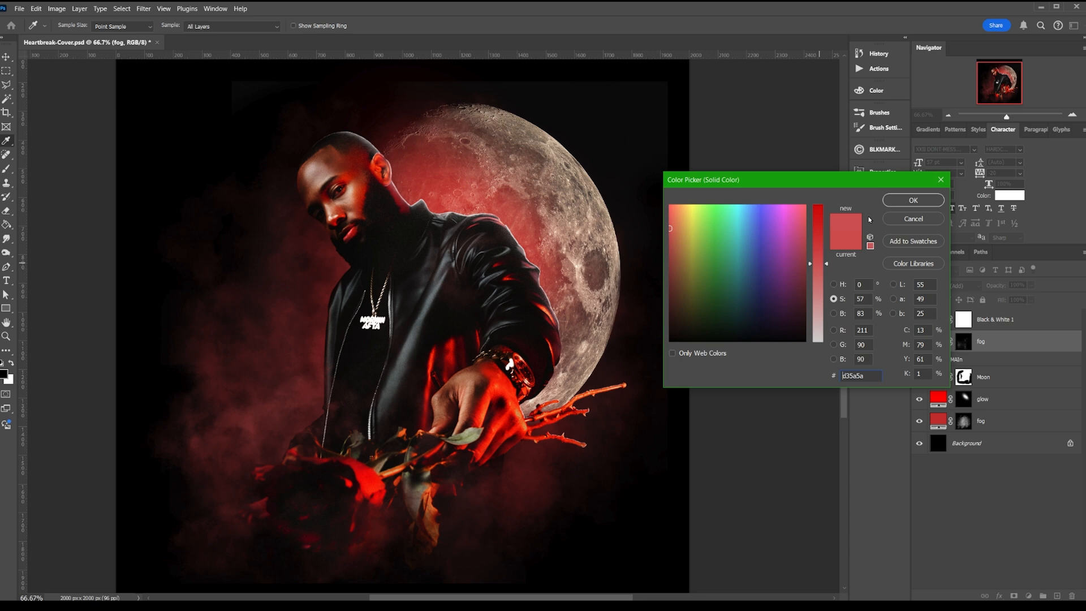
pyautogui.click(912, 201)
# - Raise the lower fog layer's fill brightness to 100%, giving the color ff3f3f
pyautogui.click(927, 422)
pyautogui.doubleClick(937, 424)
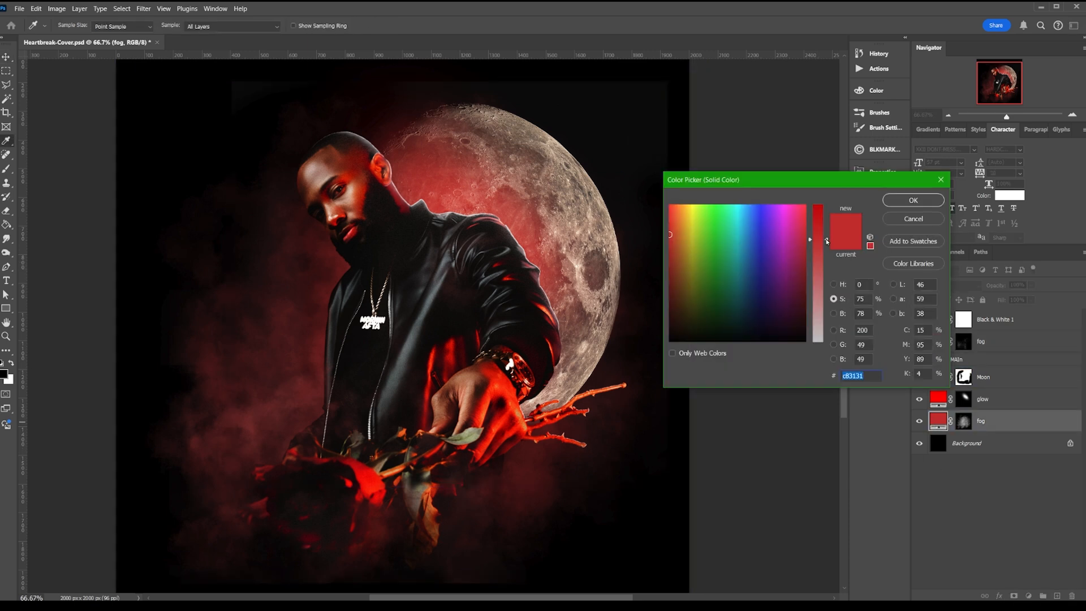
pyautogui.click(833, 313)
pyautogui.moveTo(825, 236); pyautogui.dragTo(826, 188)
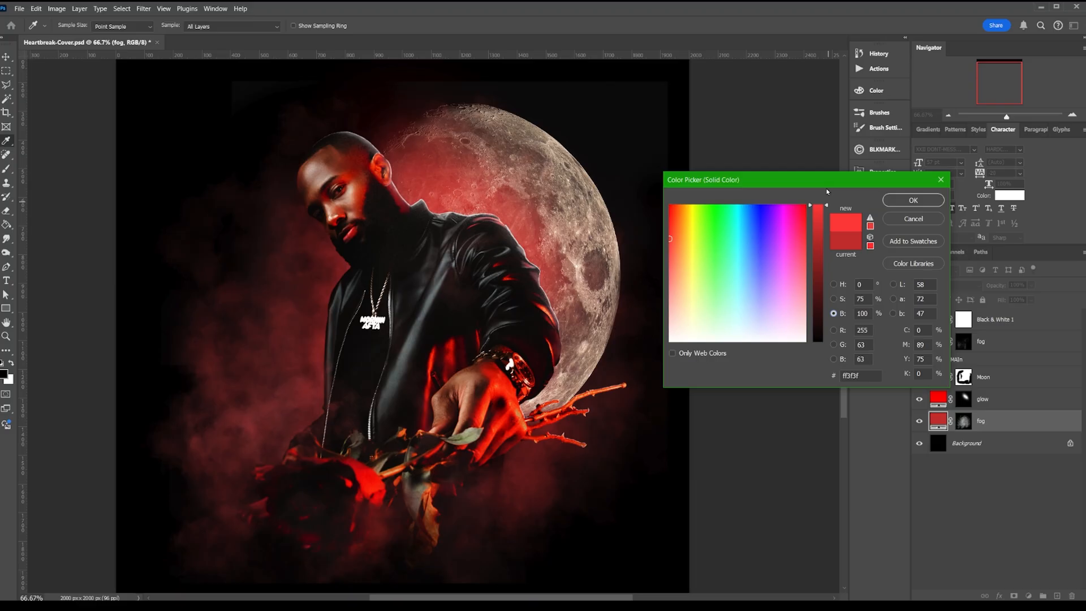
pyautogui.click(906, 201)
pyautogui.press('v')
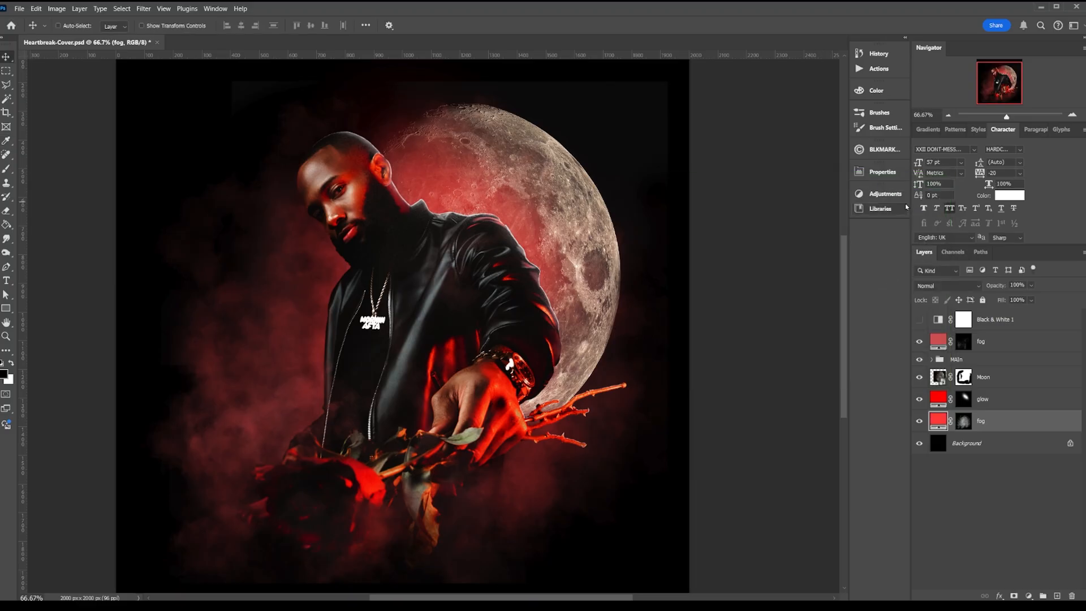
# - Add a dark red solid color fill directly above the Moon layer and clip it to that layer
pyautogui.click(998, 376)
pyautogui.click(1028, 596)
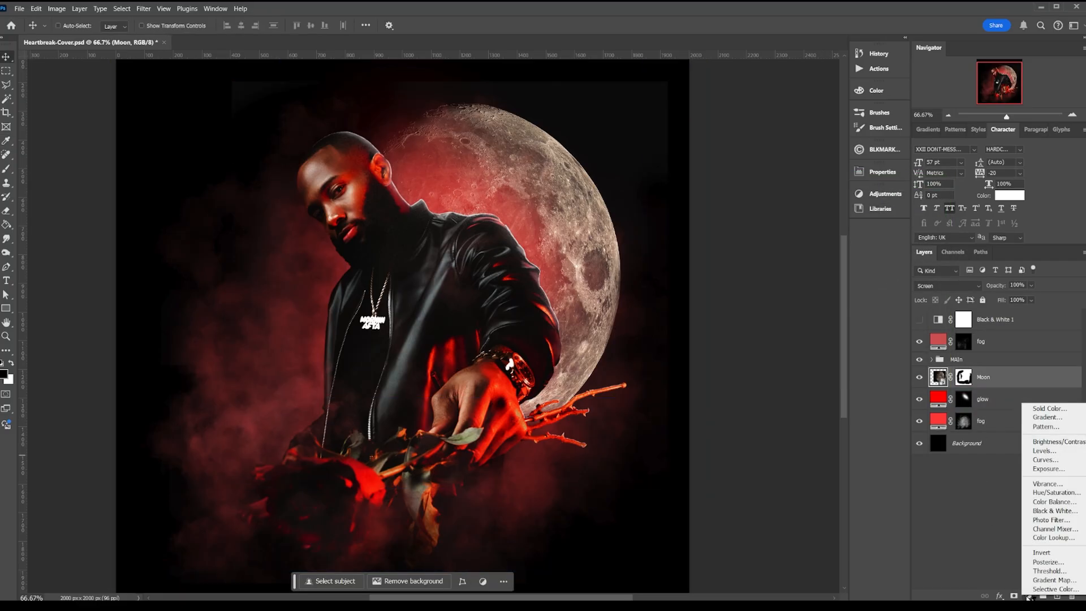
pyautogui.click(1050, 409)
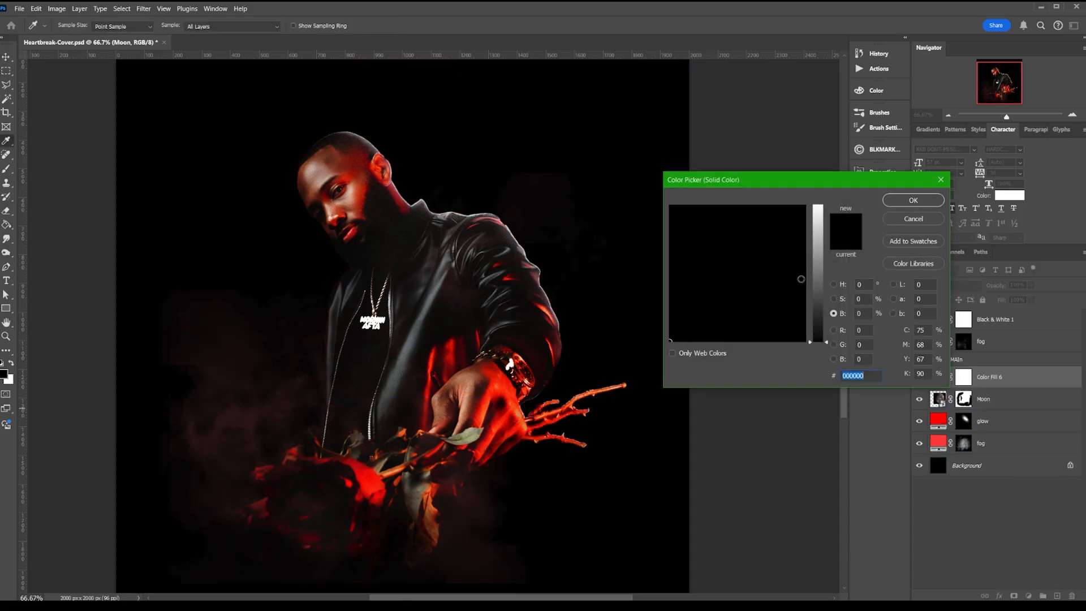
pyautogui.moveTo(826, 281); pyautogui.dragTo(818, 205)
pyautogui.click(833, 284)
pyautogui.moveTo(765, 266)
pyautogui.mouseDown()
pyautogui.moveTo(836, 189)
pyautogui.moveTo(841, 238)
pyautogui.mouseUp()
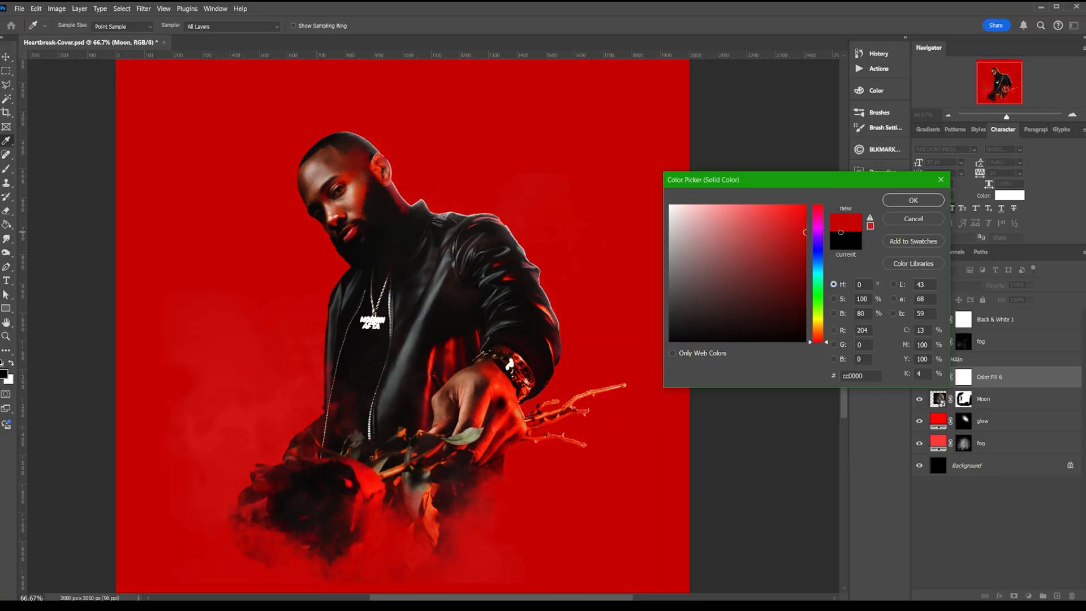
pyautogui.click(913, 200)
pyautogui.rightClick(1013, 379)
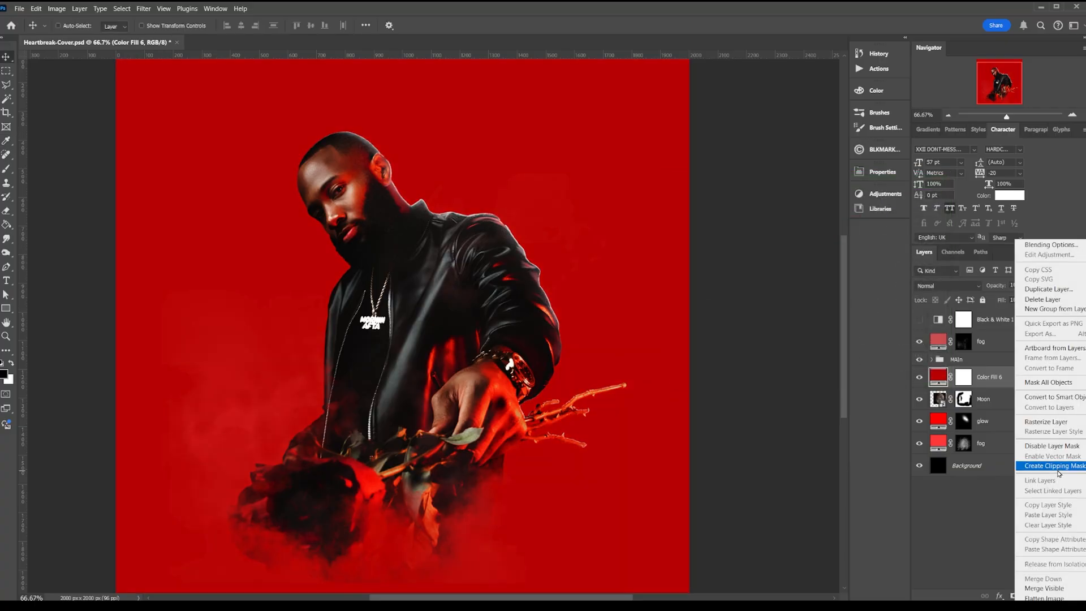
pyautogui.click(1056, 466)
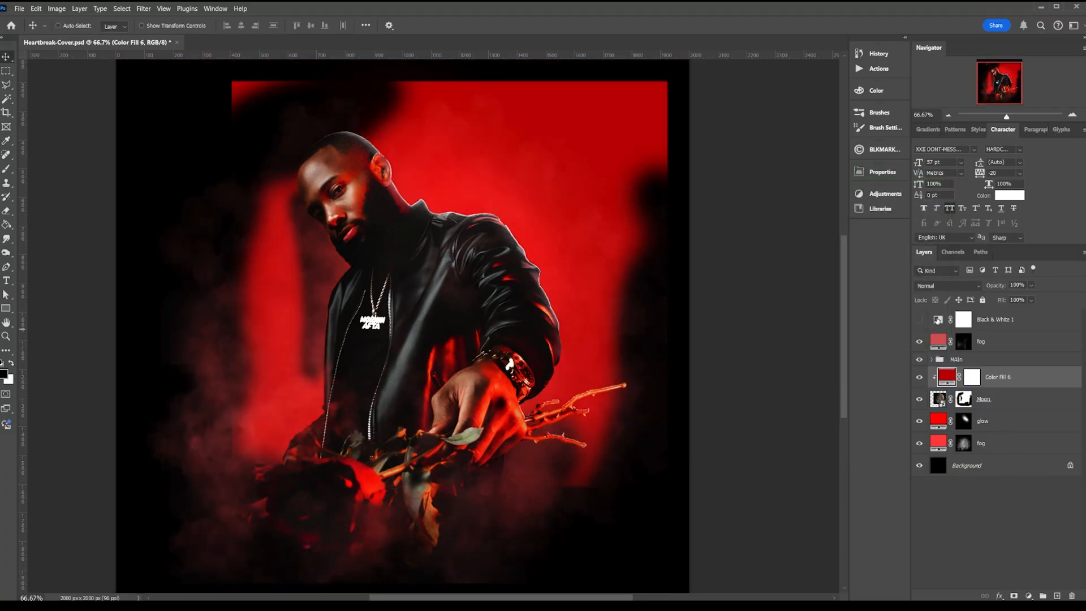
# - Set the clipped color fill above the Moon layer to the Soft Light blend mode and save the document
pyautogui.click(947, 285)
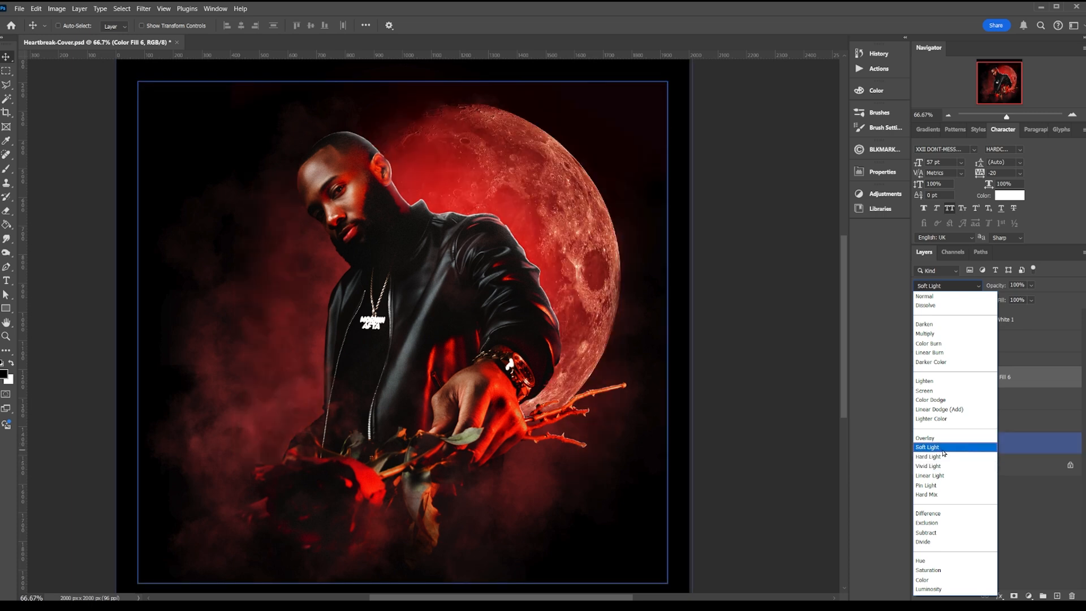
pyautogui.click(942, 450)
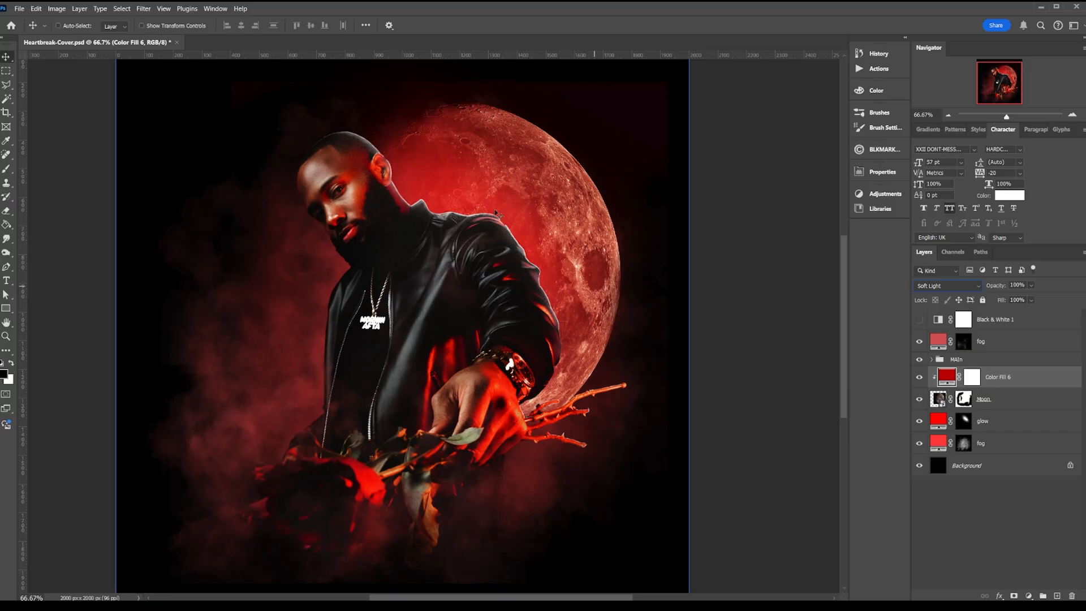
pyautogui.click(989, 504)
pyautogui.hotkey('ctrl', 's')
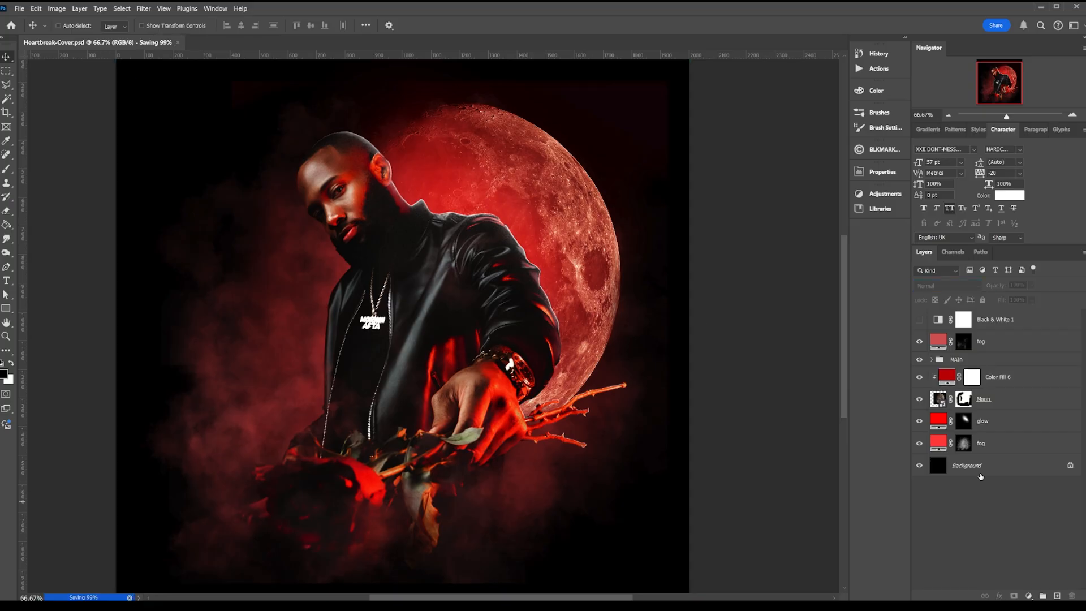
pyautogui.click(1012, 399)
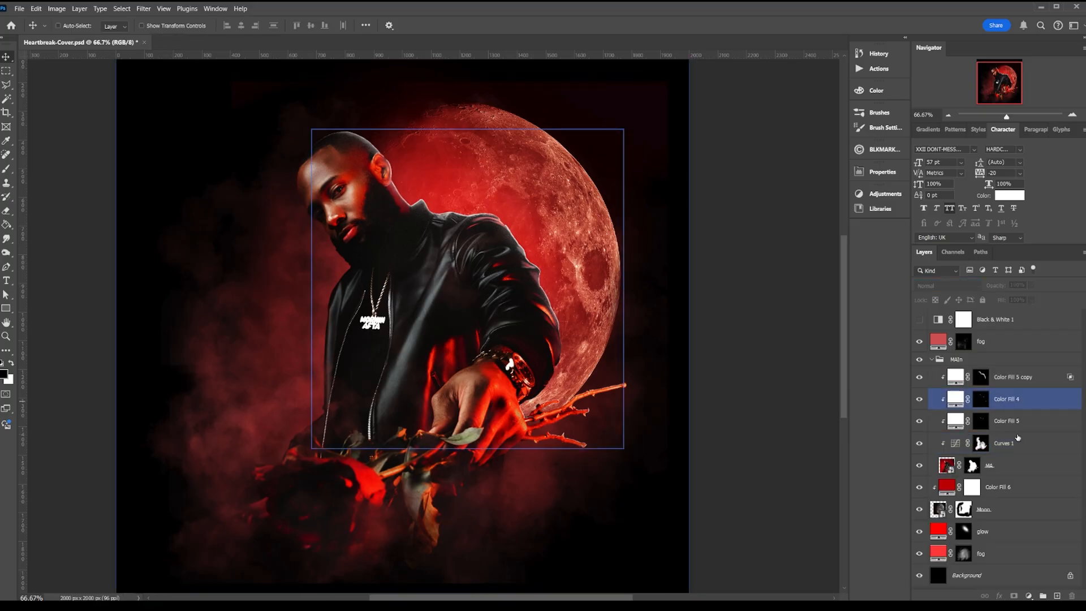
pyautogui.click(1016, 440)
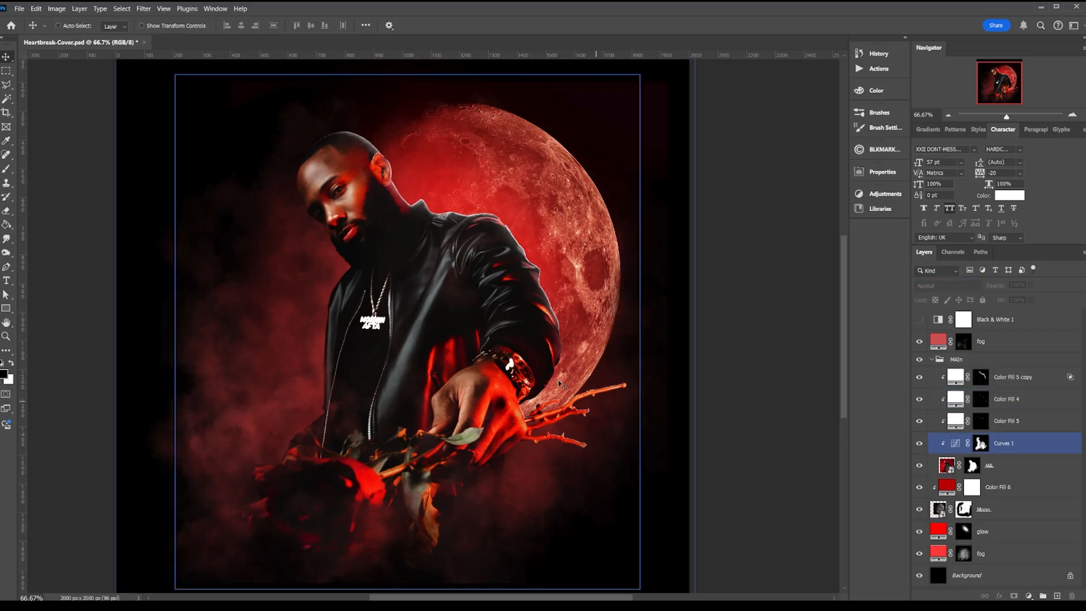
pyautogui.keyDown('ctrl'); pyautogui.click(1003, 439); pyautogui.keyUp('ctrl')
pyautogui.click(994, 420)
pyautogui.doubleClick(959, 424)
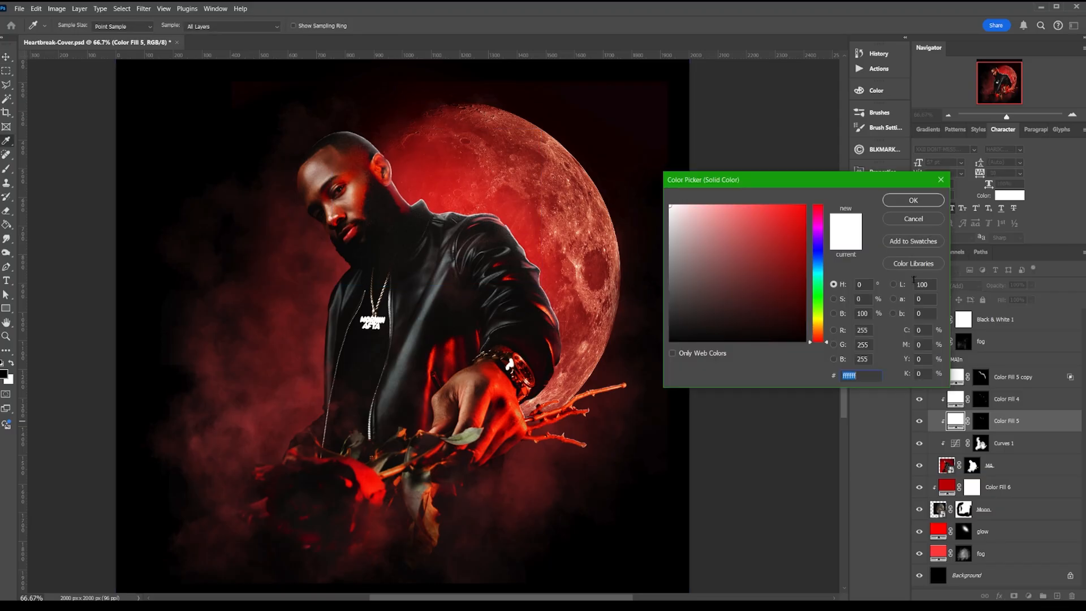
pyautogui.click(912, 219)
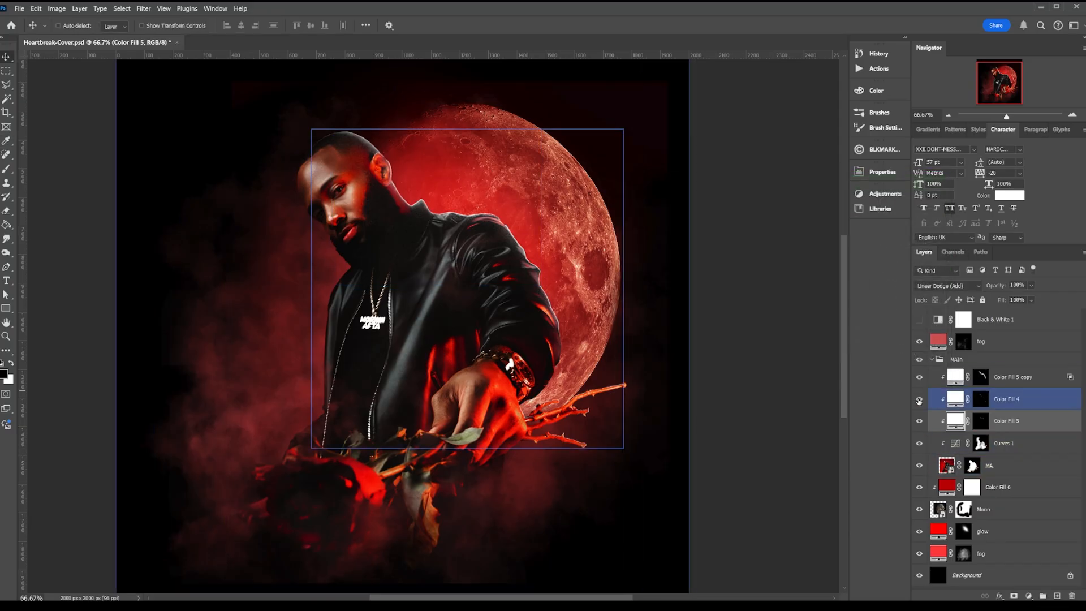
# - Rename the Color Fill 4 layer in the MAIn group to "Main rim light"
pyautogui.click(958, 402)
pyautogui.doubleClick(1004, 399)
pyautogui.write('Main')
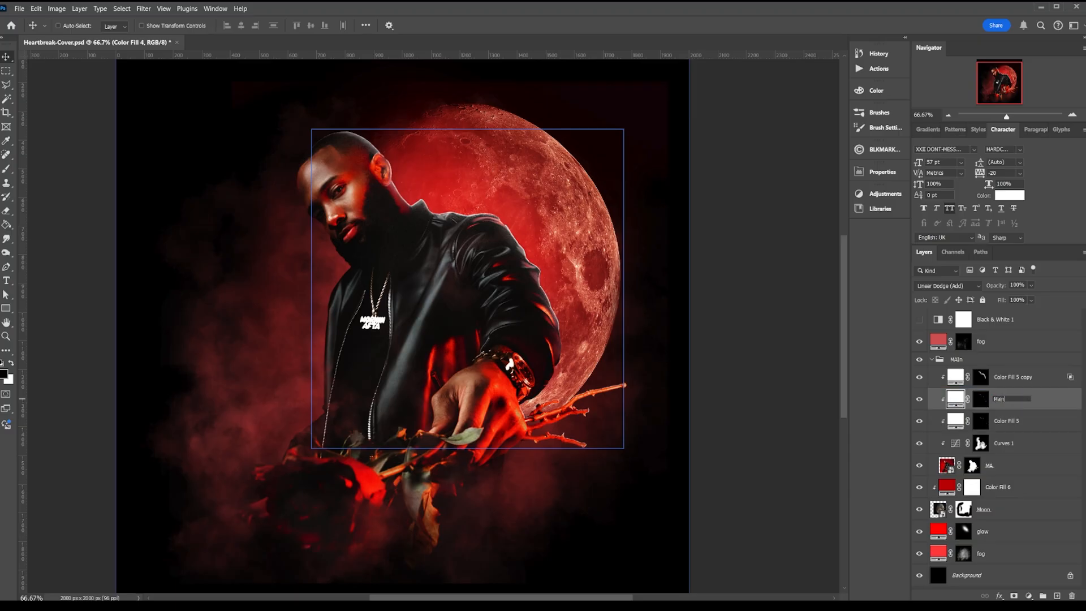
pyautogui.write(' rim light')
pyautogui.press('Return')
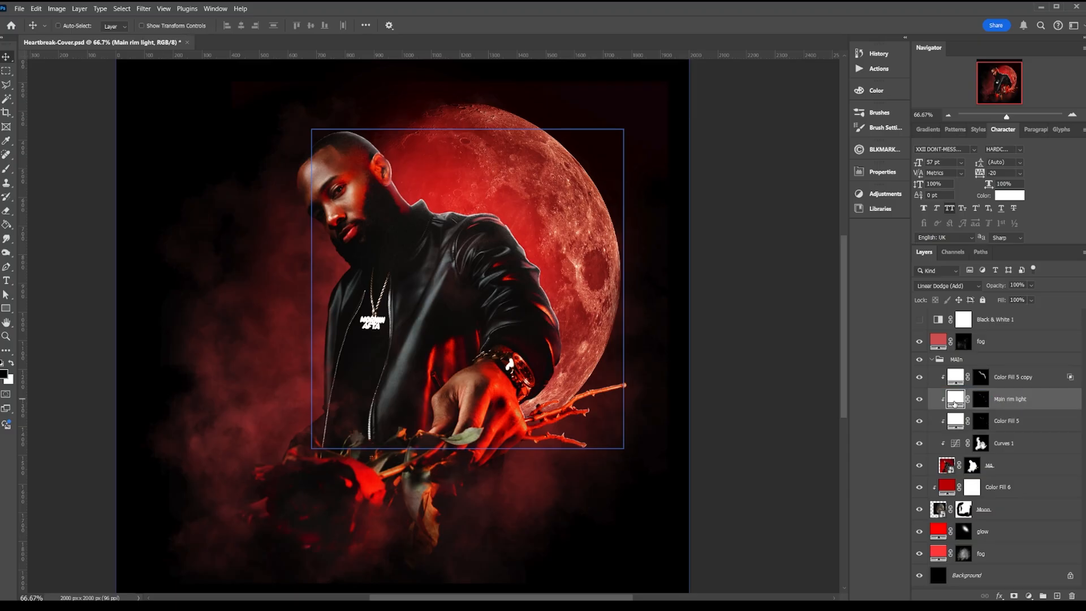
# - Recolor the Main rim light fill to a bright red sampled from the rose area of the image
pyautogui.doubleClick(955, 399)
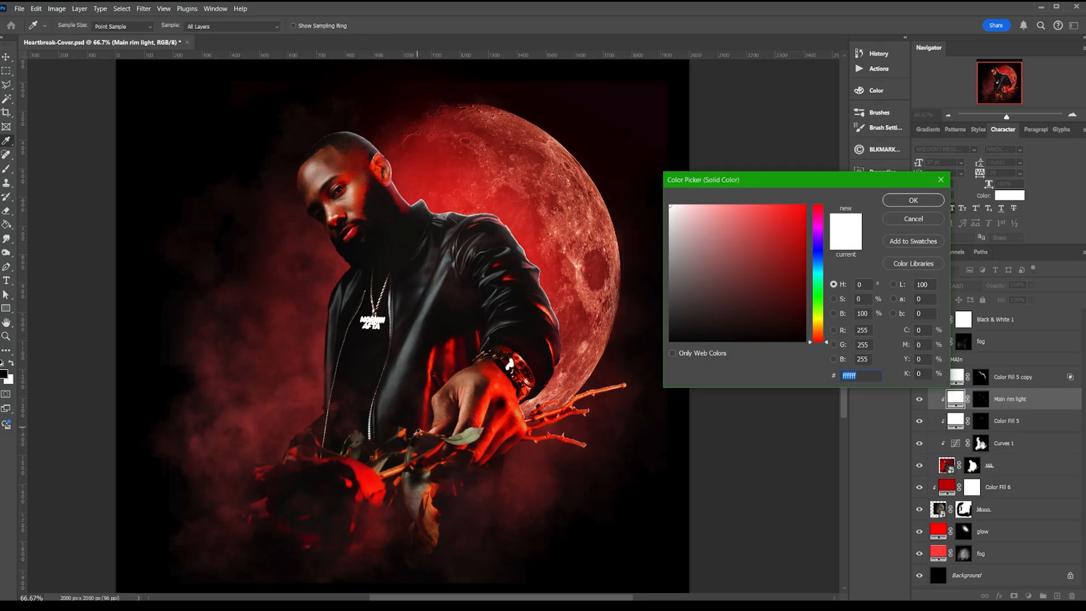
pyautogui.click(370, 476)
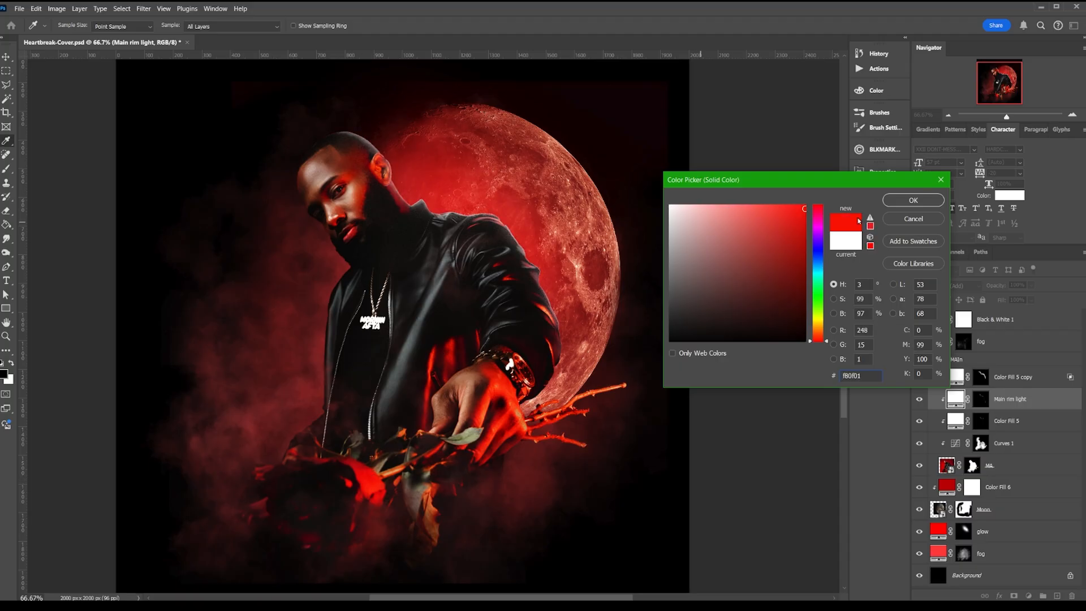
pyautogui.click(805, 206)
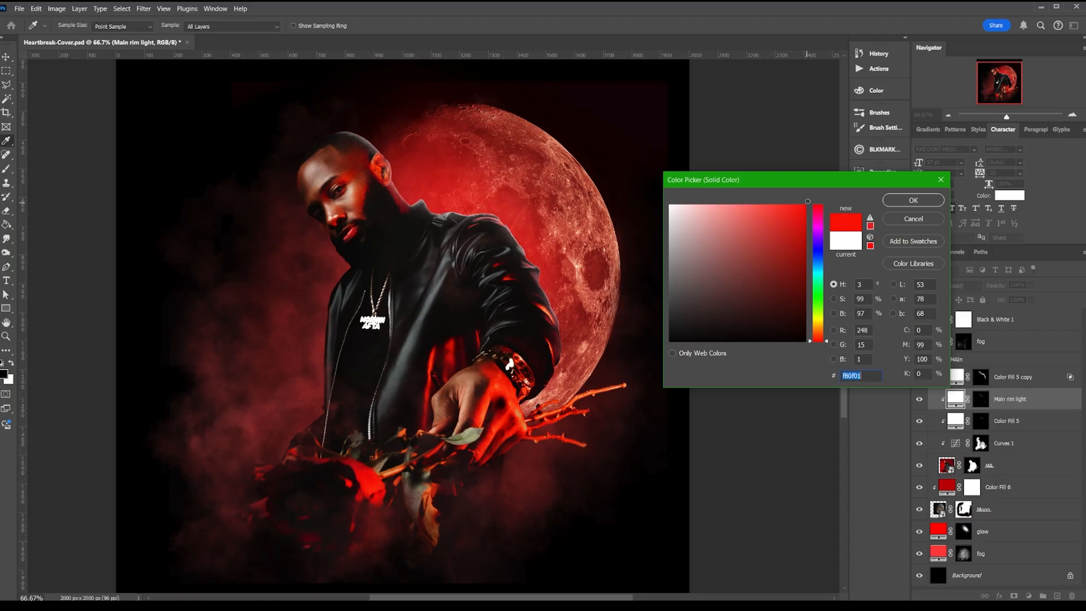
pyautogui.click(900, 201)
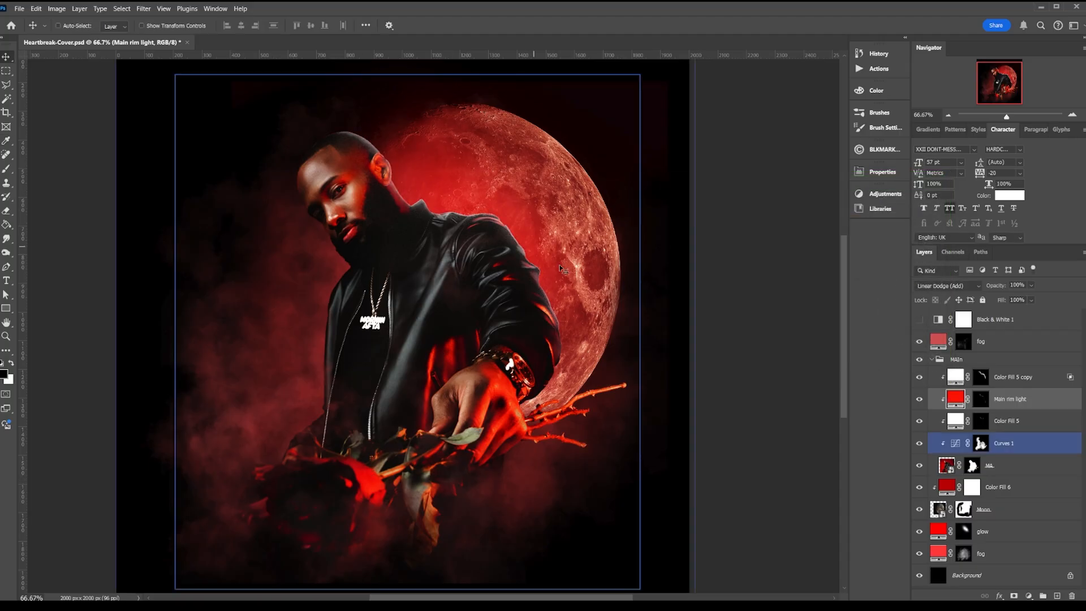
# - Hide Color Fill 5 and Color Fill 5 copy, and set the Main rim light layer's blend mode to Normal
pyautogui.click(920, 420)
pyautogui.click(919, 377)
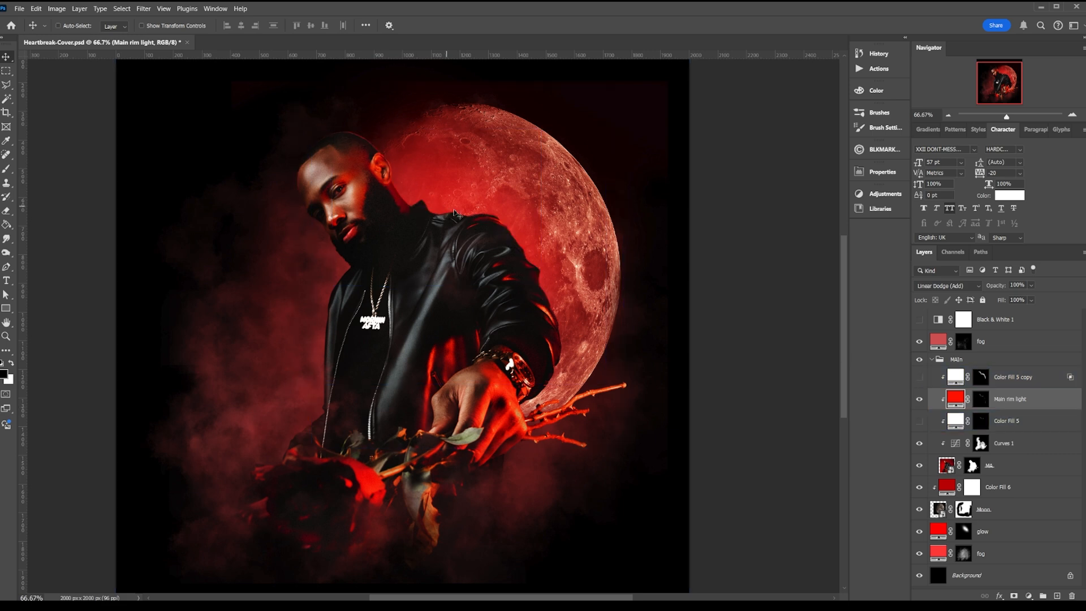
pyautogui.click(930, 286)
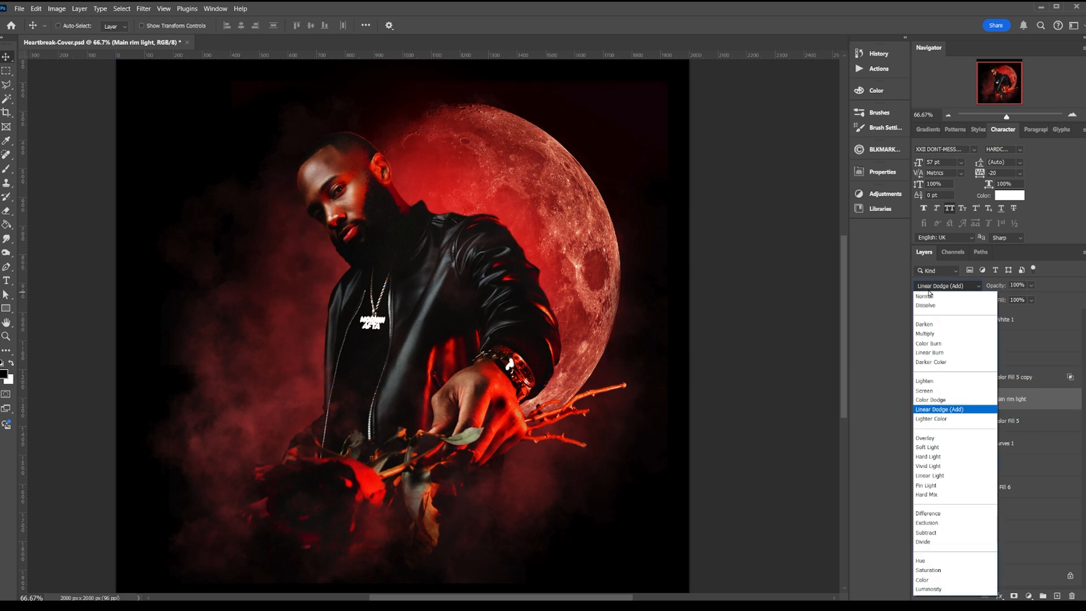
pyautogui.click(932, 295)
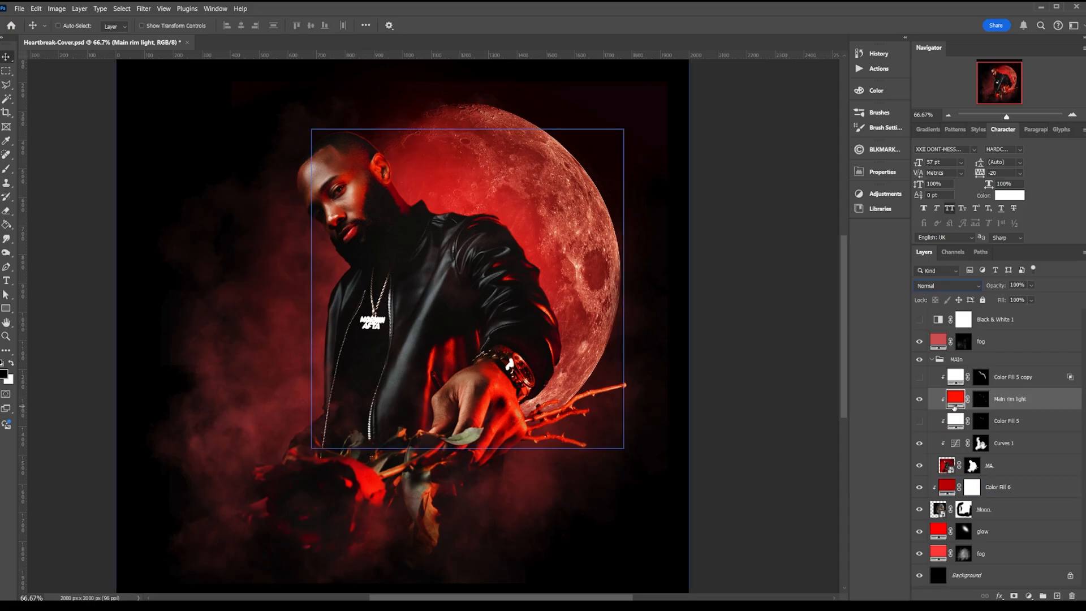
# - Show Color Fill 5 again, sample a red from the image for its fill, and darken it to b40201
pyautogui.click(918, 421)
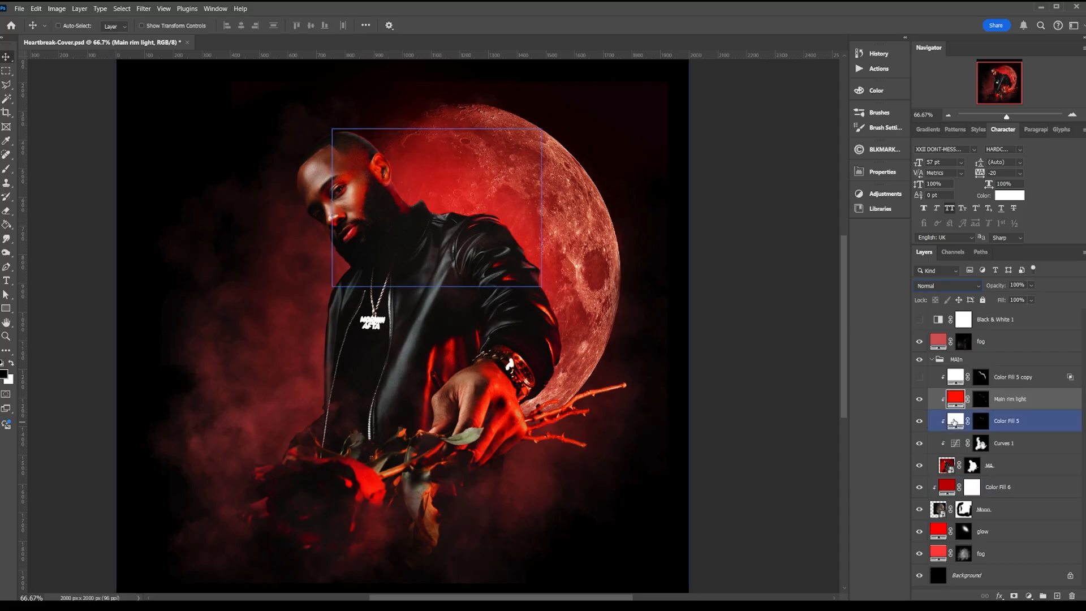
pyautogui.doubleClick(953, 421)
pyautogui.click(374, 473)
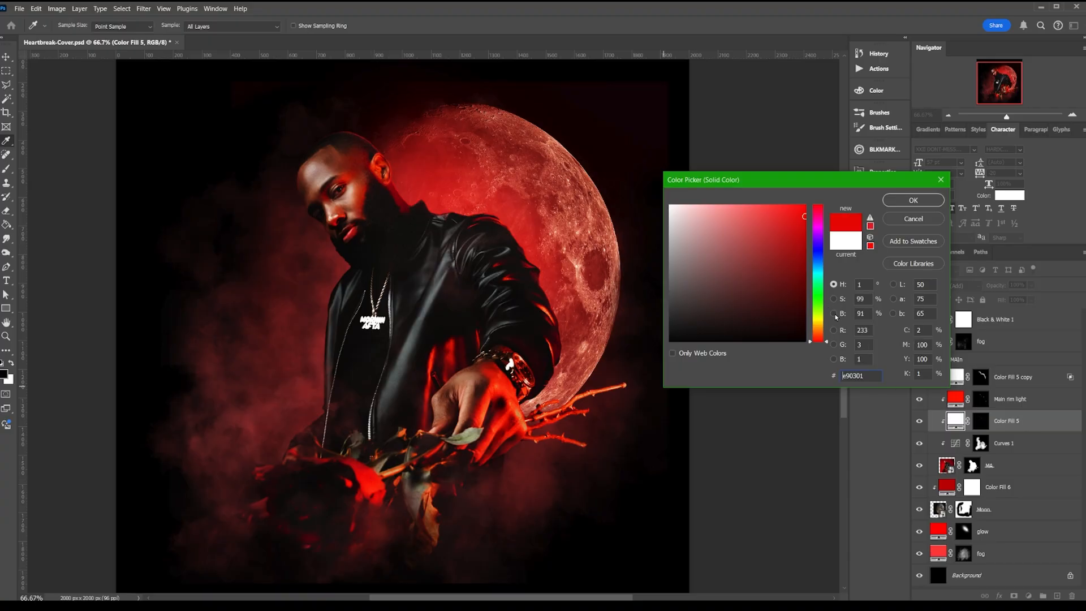
pyautogui.click(833, 313)
pyautogui.moveTo(826, 220); pyautogui.dragTo(824, 245)
pyautogui.click(912, 200)
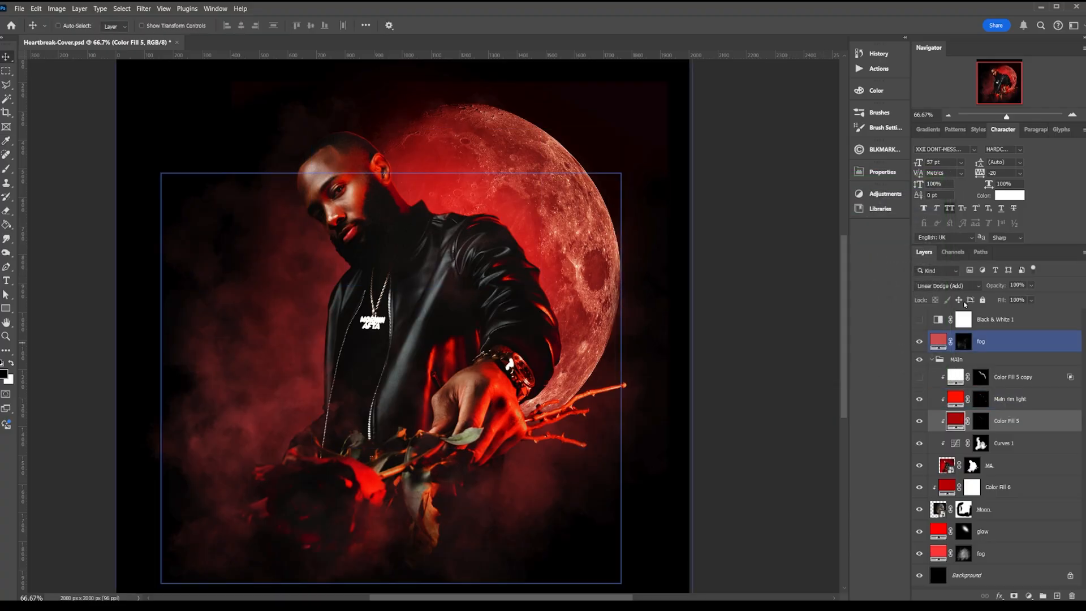
# - Set the Color Fill 5 layer's blend mode to Normal and lighten its fill to a soft light red
pyautogui.click(946, 285)
pyautogui.click(948, 294)
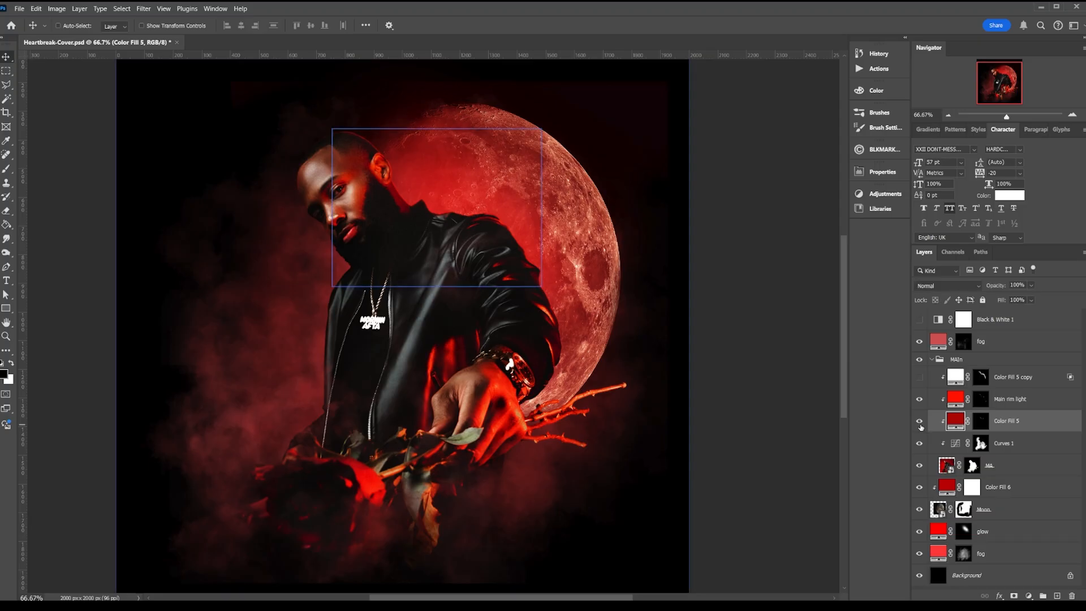
pyautogui.doubleClick(955, 426)
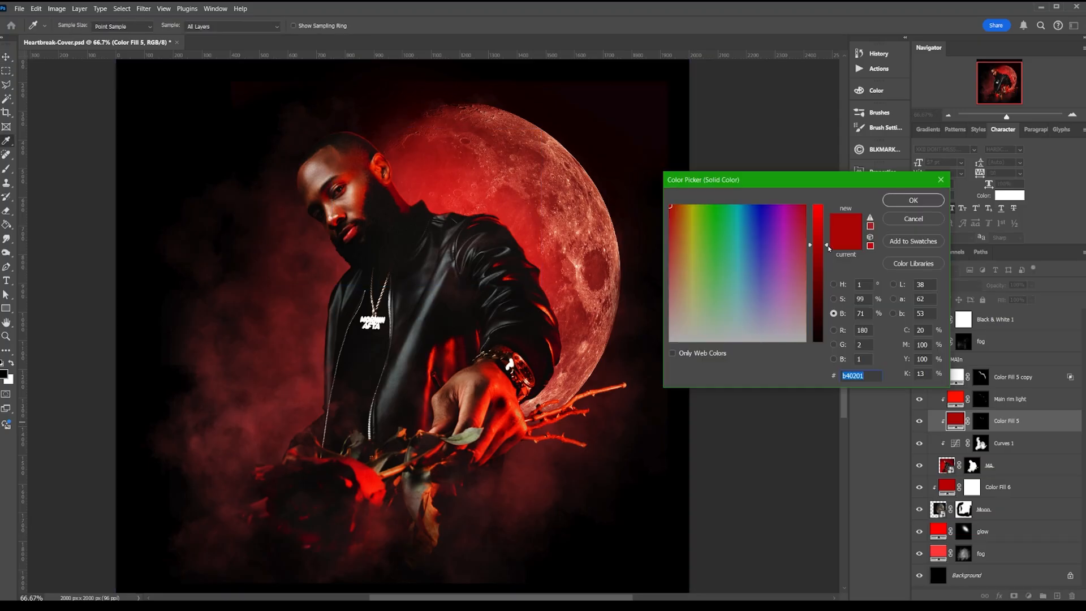
pyautogui.moveTo(829, 247)
pyautogui.mouseDown()
pyautogui.moveTo(826, 205)
pyautogui.moveTo(744, 207)
pyautogui.mouseUp()
pyautogui.click(833, 285)
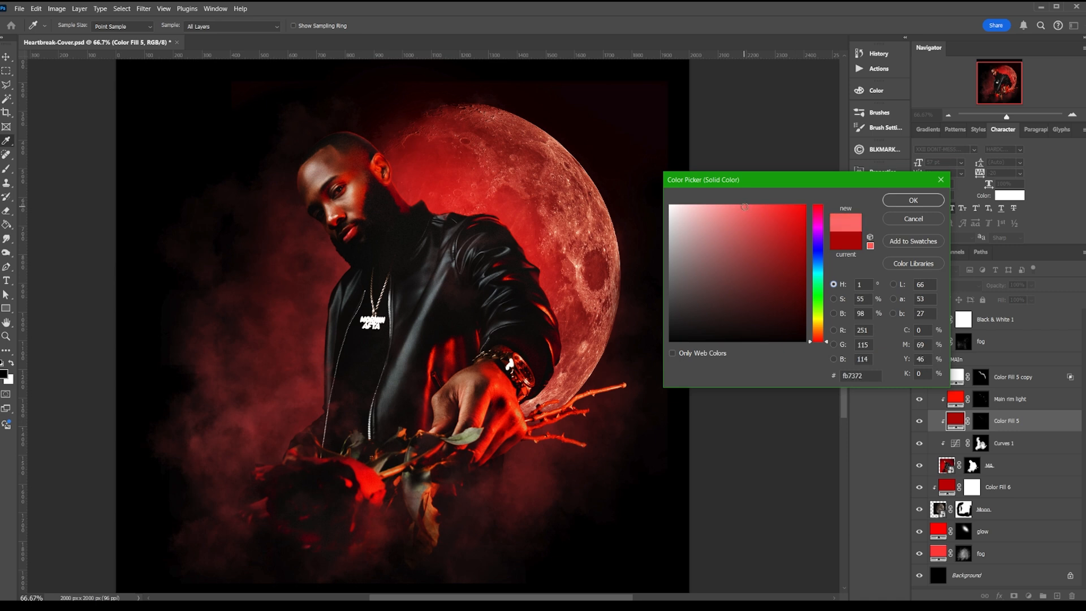
pyautogui.press('Return')
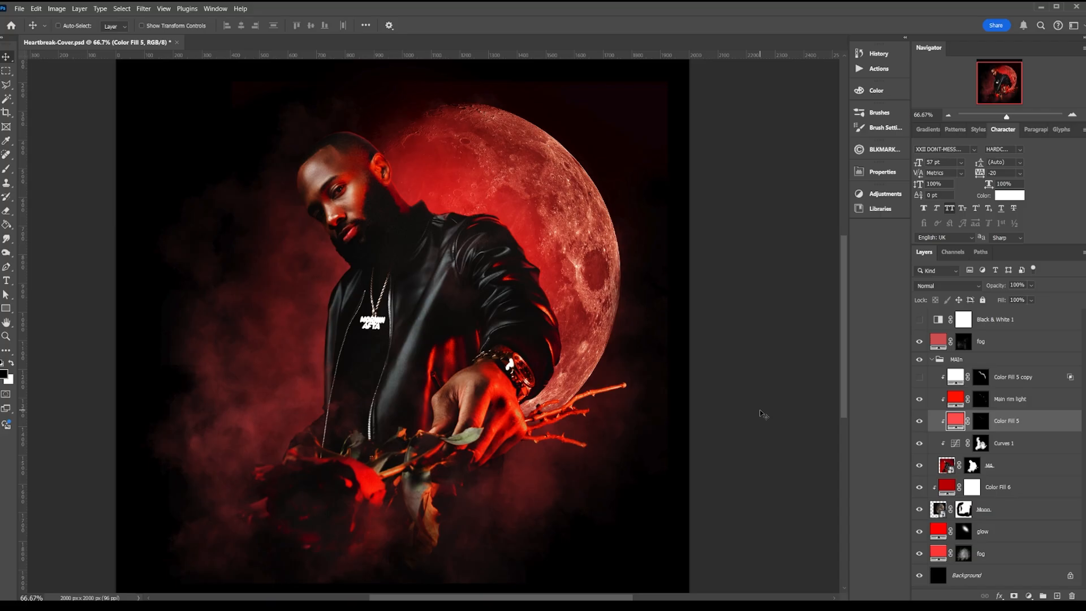
# - Show Color Fill 5 copy, try a teal 00ffc0 before settling its fill on bright red, and save the document
pyautogui.click(920, 377)
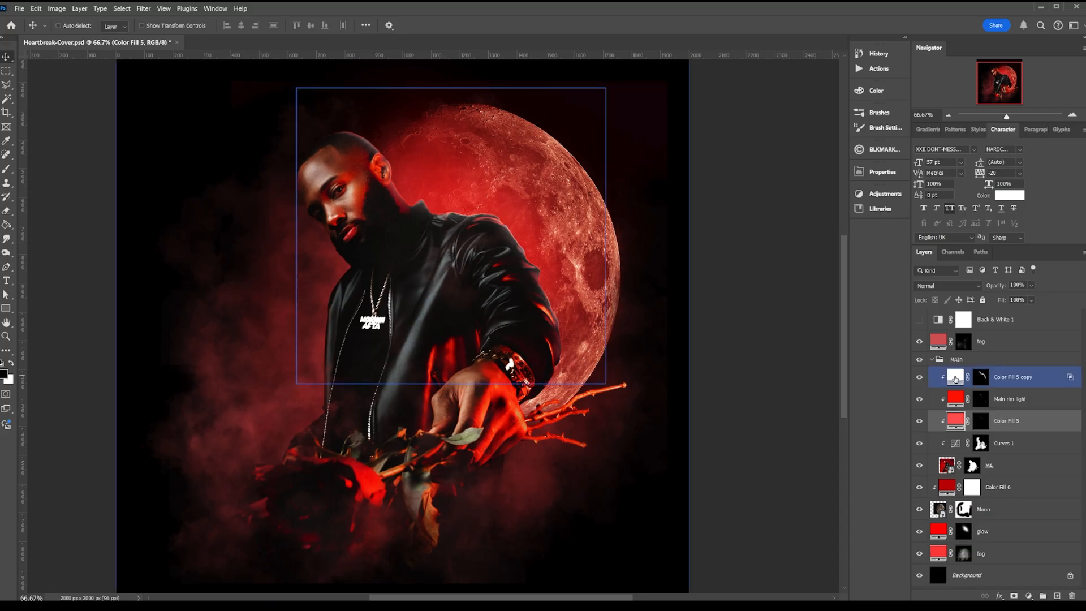
pyautogui.doubleClick(955, 377)
pyautogui.write('fe0303')
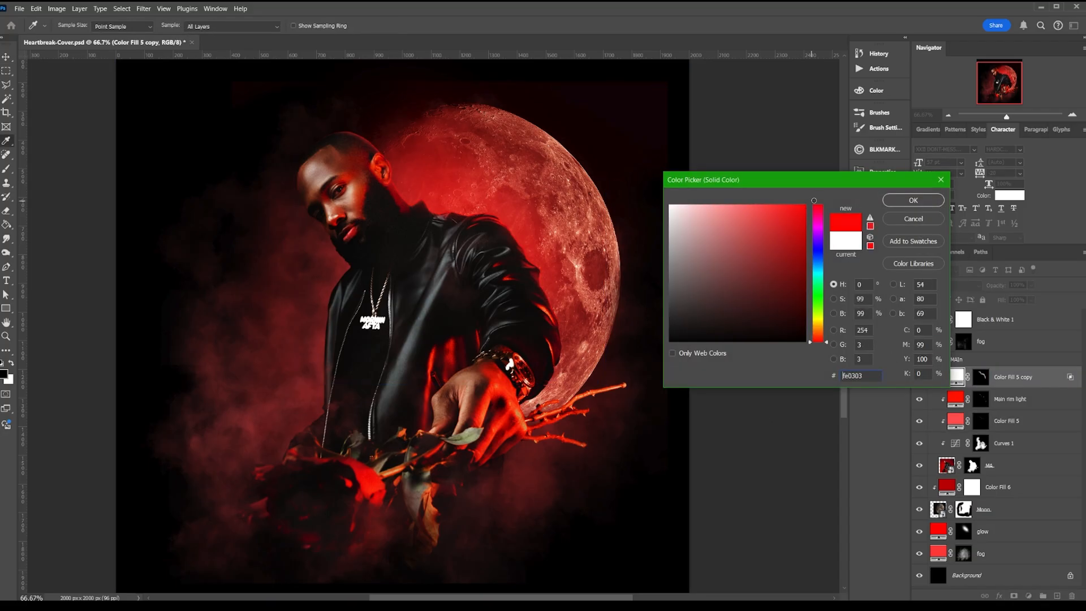
pyautogui.moveTo(813, 200)
pyautogui.mouseDown()
pyautogui.moveTo(777, 213)
pyautogui.moveTo(793, 222)
pyautogui.moveTo(774, 205)
pyautogui.moveTo(806, 207)
pyautogui.moveTo(707, 226)
pyautogui.moveTo(651, 292)
pyautogui.moveTo(681, 213)
pyautogui.moveTo(816, 301)
pyautogui.moveTo(814, 177)
pyautogui.mouseUp()
pyautogui.click(817, 278)
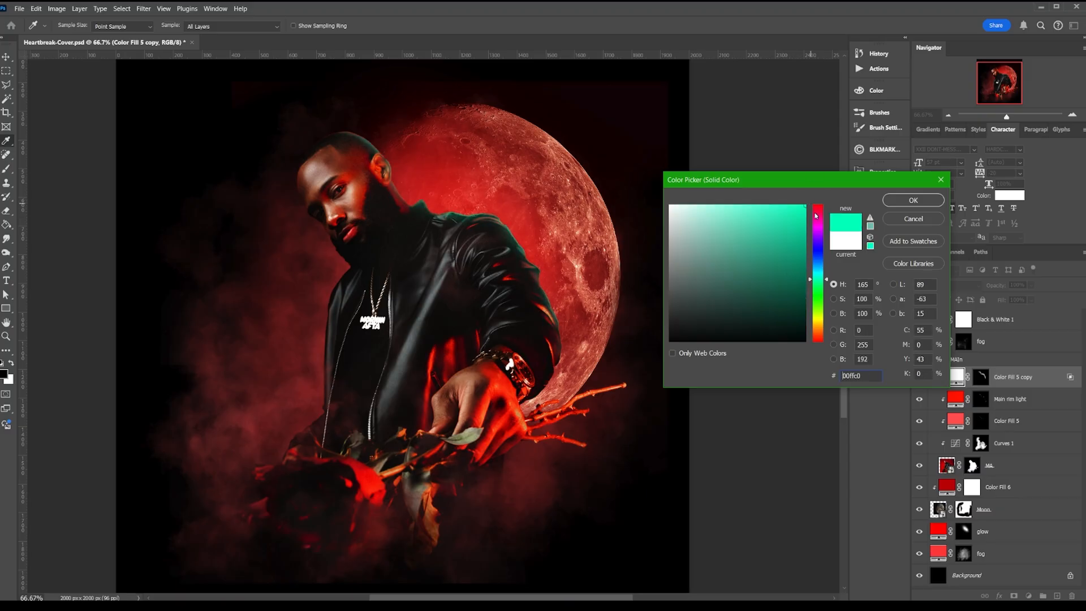
pyautogui.moveTo(816, 215); pyautogui.dragTo(824, 192)
pyautogui.moveTo(796, 244)
pyautogui.mouseDown()
pyautogui.moveTo(804, 298)
pyautogui.moveTo(801, 210)
pyautogui.moveTo(810, 198)
pyautogui.mouseUp()
pyautogui.click(913, 200)
pyautogui.click(931, 359)
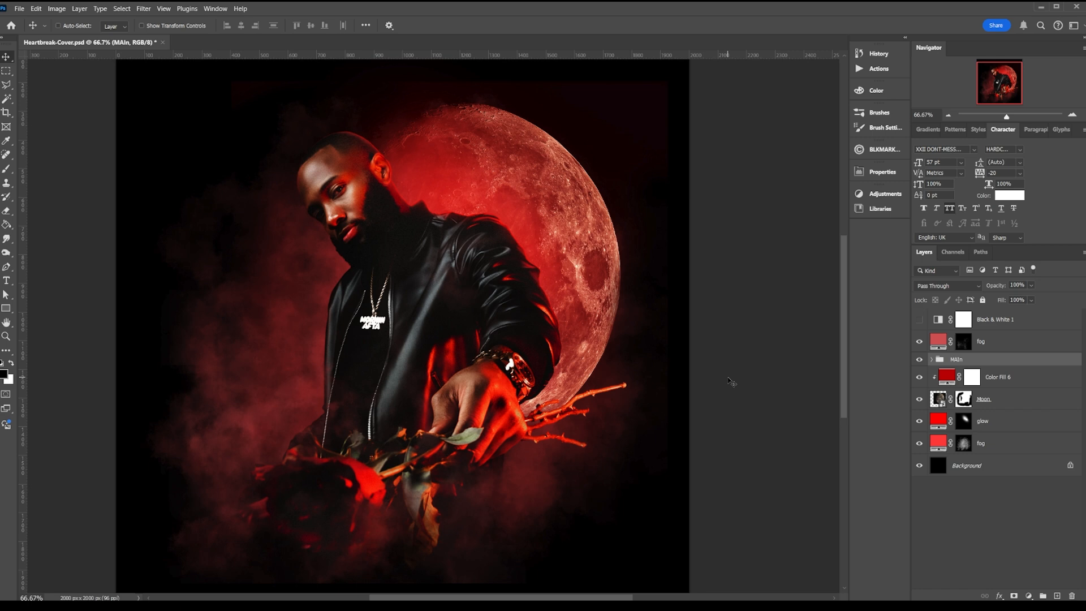
pyautogui.hotkey('ctrl', 's')
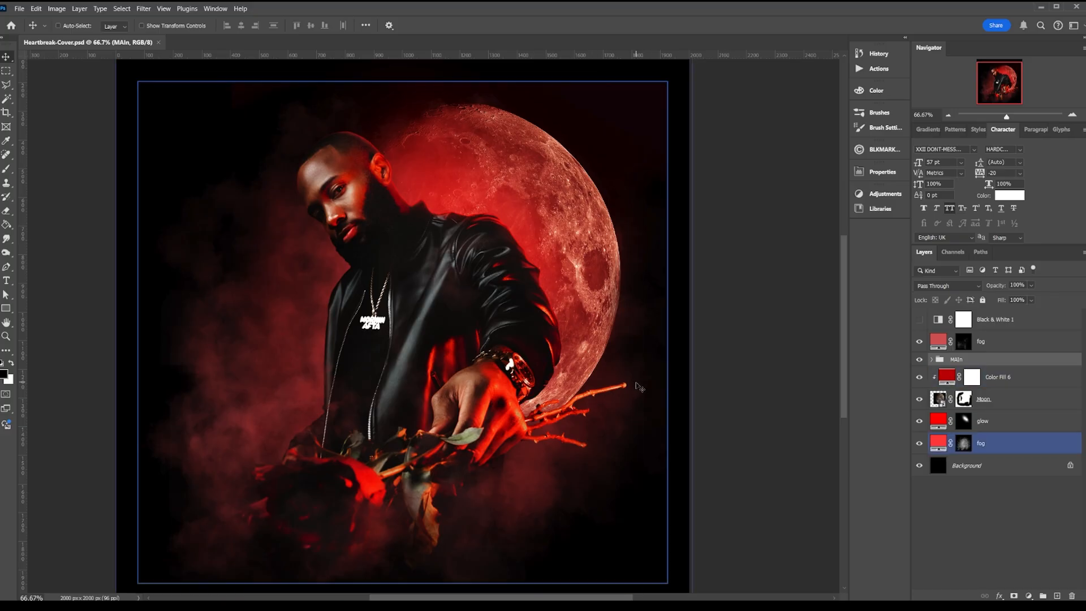
# - Examine the Main rim light on the jacket sleeve up close with its visibility switched off and on, and review the whole cover
pyautogui.scroll(2, 639, 386)
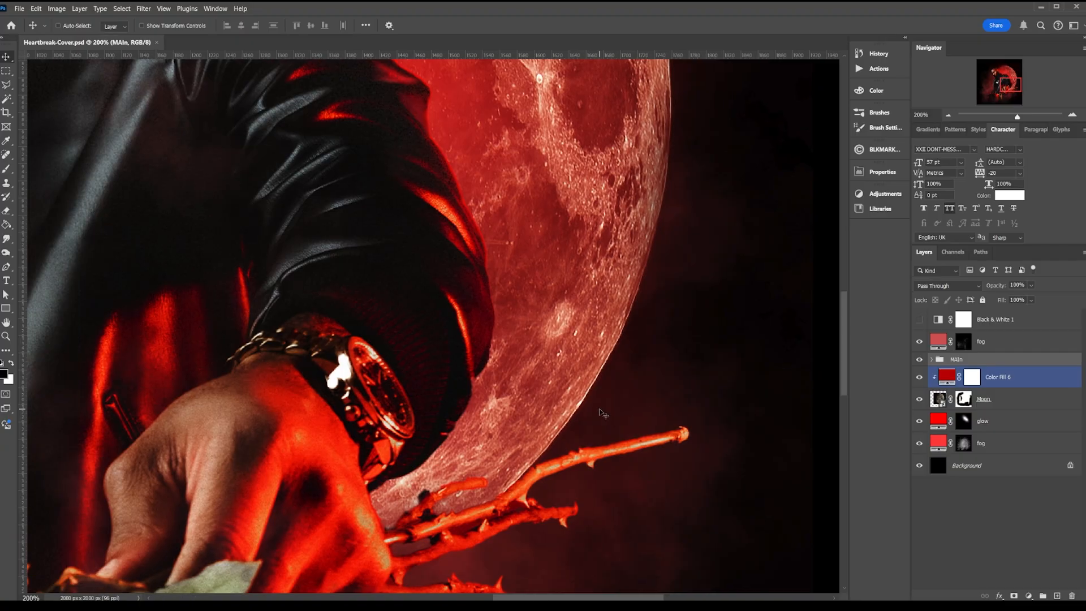
pyautogui.hscroll(-1, 554, 446)
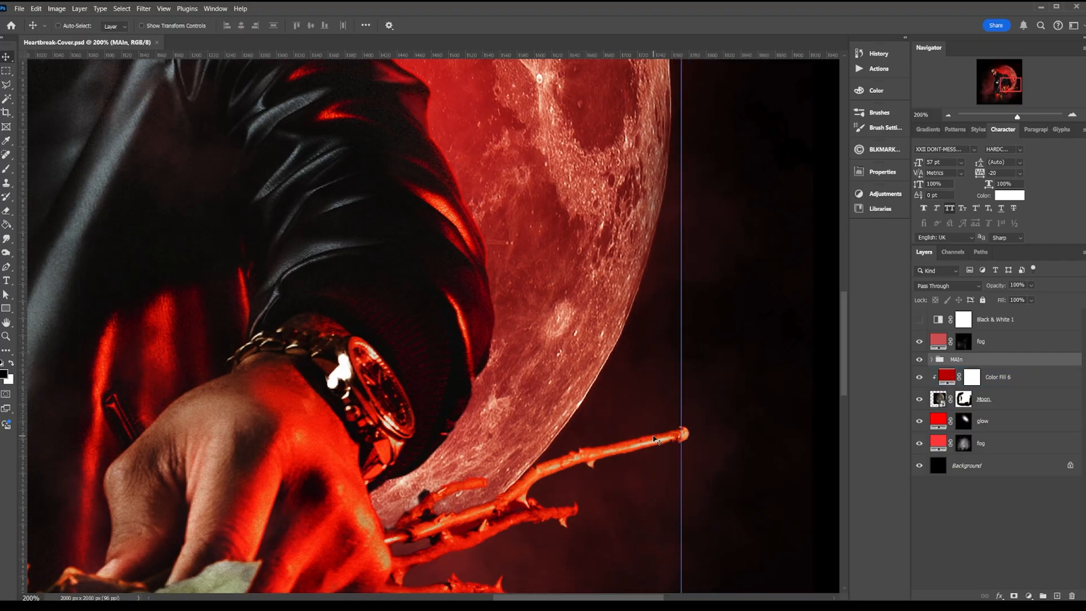
pyautogui.click(931, 360)
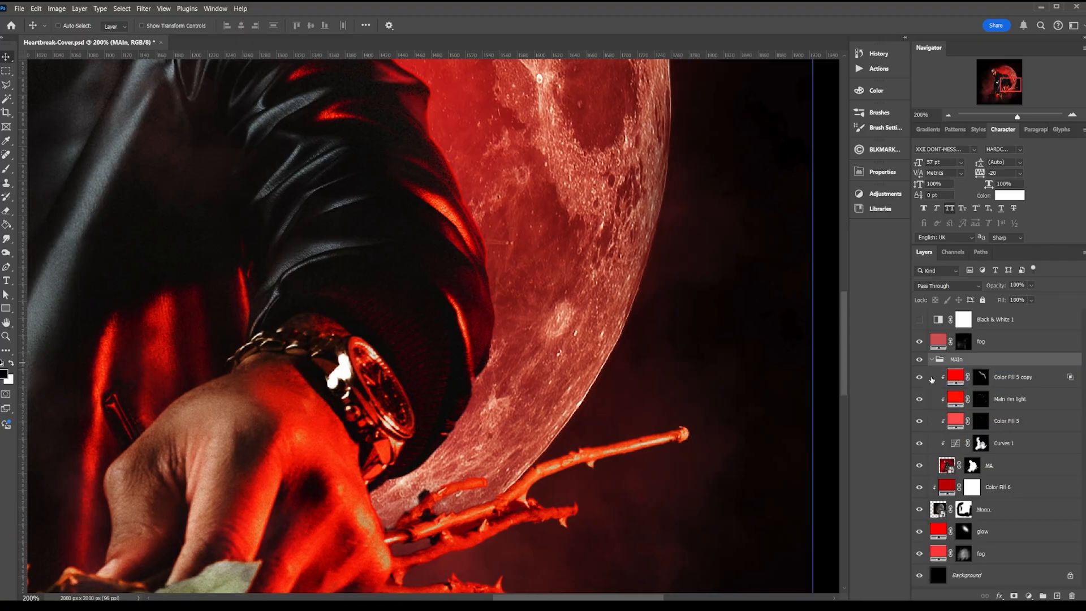
pyautogui.click(921, 402)
pyautogui.click(921, 402)
pyautogui.click(922, 402)
pyautogui.click(922, 402)
pyautogui.click(922, 403)
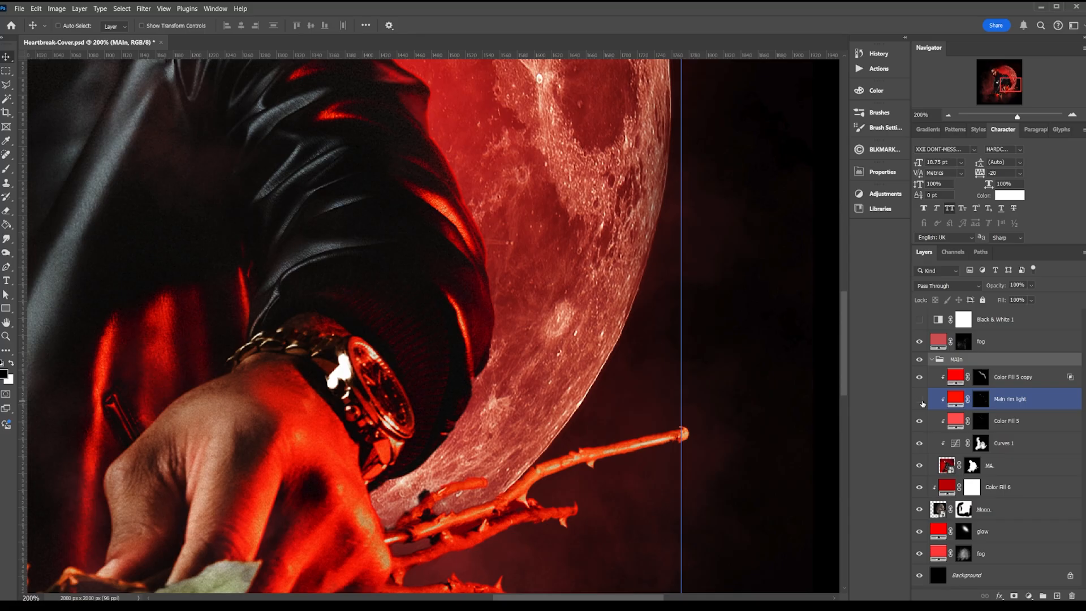
pyautogui.click(922, 403)
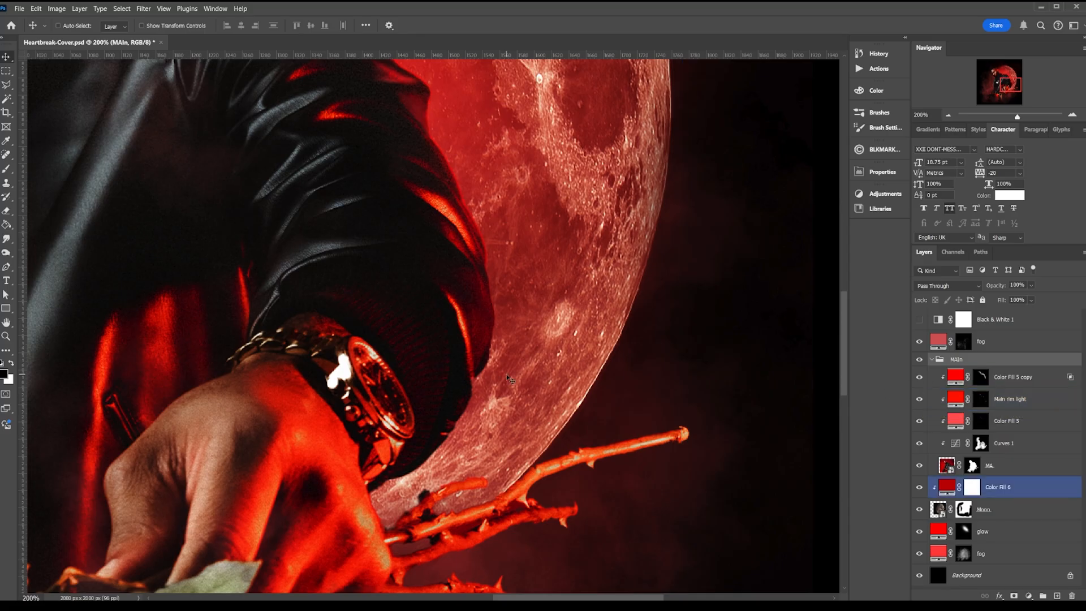
pyautogui.hotkey('ctrl', '-')
pyautogui.hotkey('ctrl', '-')
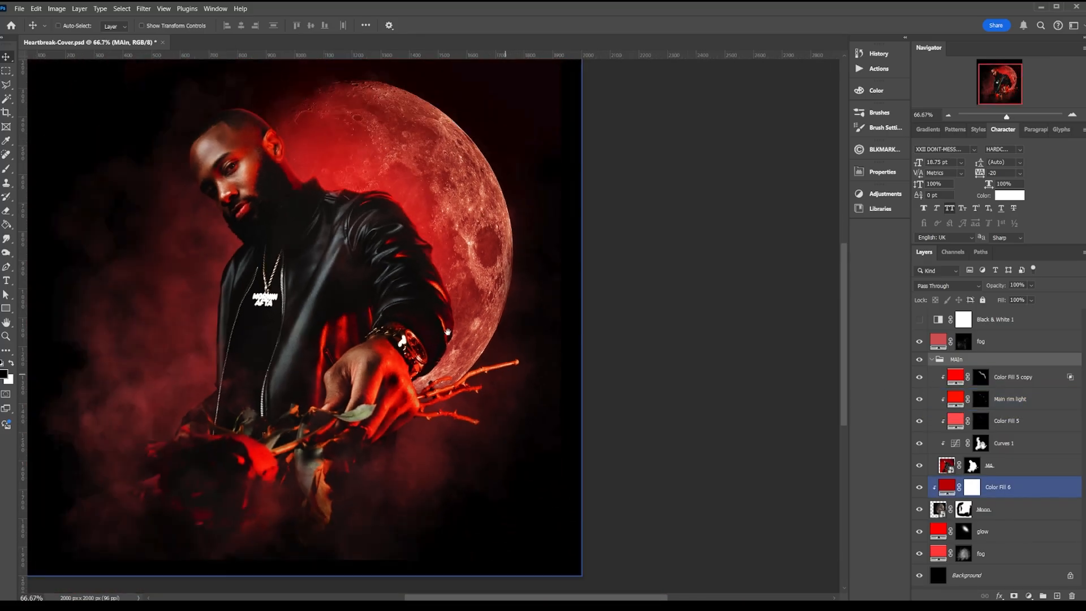
pyautogui.moveTo(403, 292); pyautogui.dragTo(434, 337)
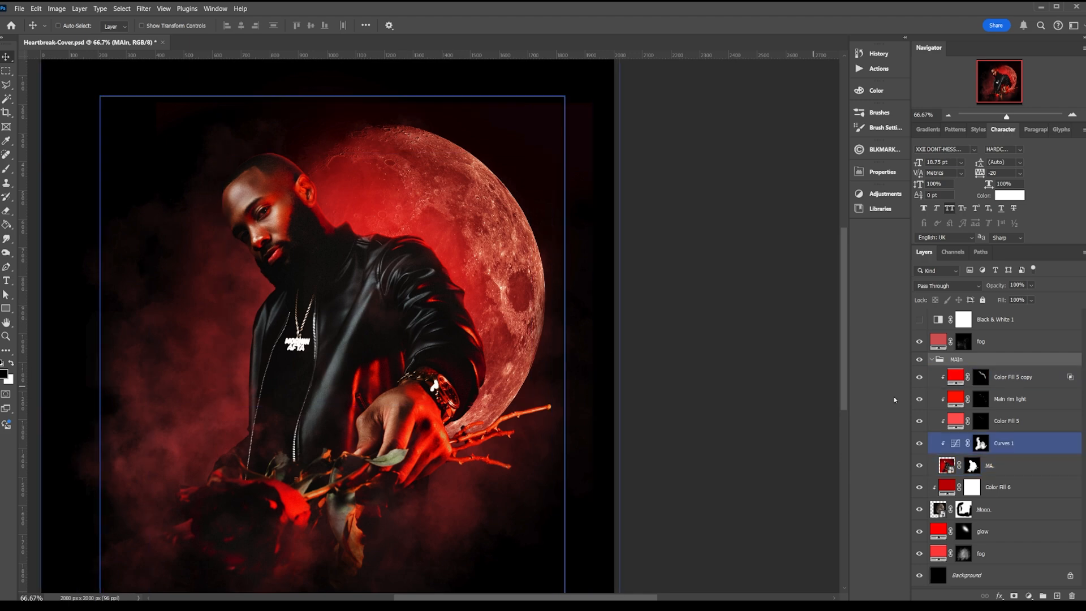
# - Paint red rim light on the Main rim light mask along the jacket's shadowed outer edge, from the shoulder down the sleeve
pyautogui.click(1001, 402)
pyautogui.click(985, 400)
pyautogui.hotkey('ctrl', '+')
pyautogui.hotkey('ctrl', '+')
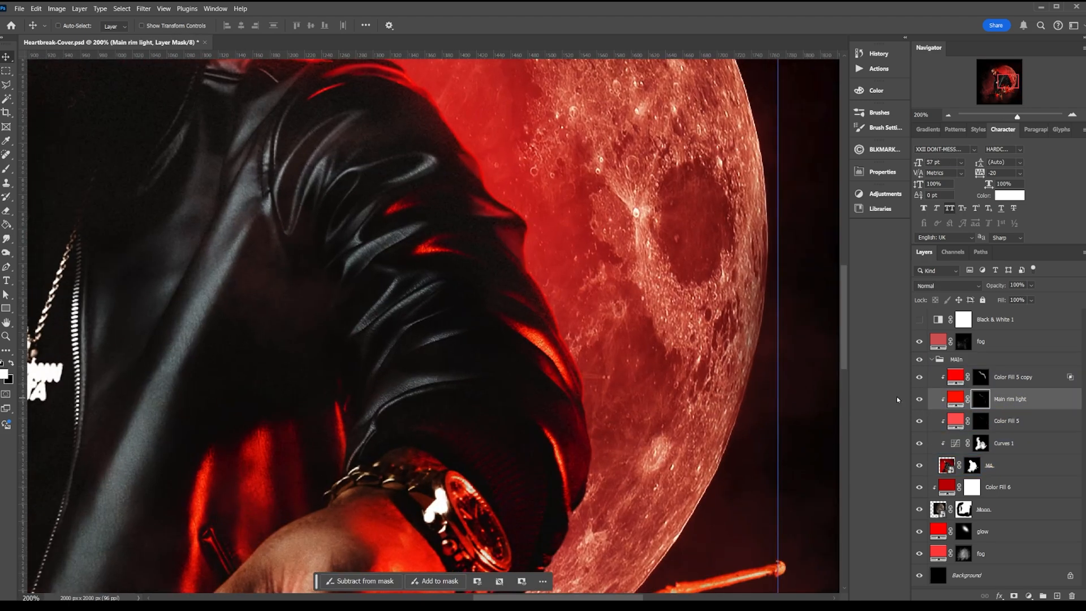
pyautogui.moveTo(447, 291); pyautogui.dragTo(803, 240)
pyautogui.moveTo(421, 178); pyautogui.dragTo(341, 174)
pyautogui.press('b')
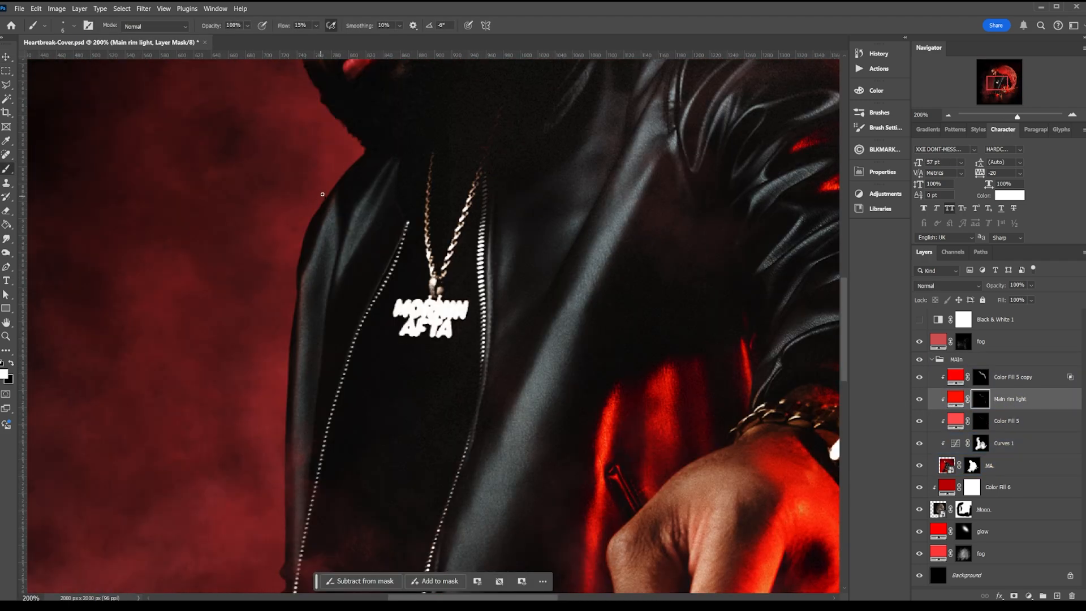
pyautogui.hotkey('ctrl', '+')
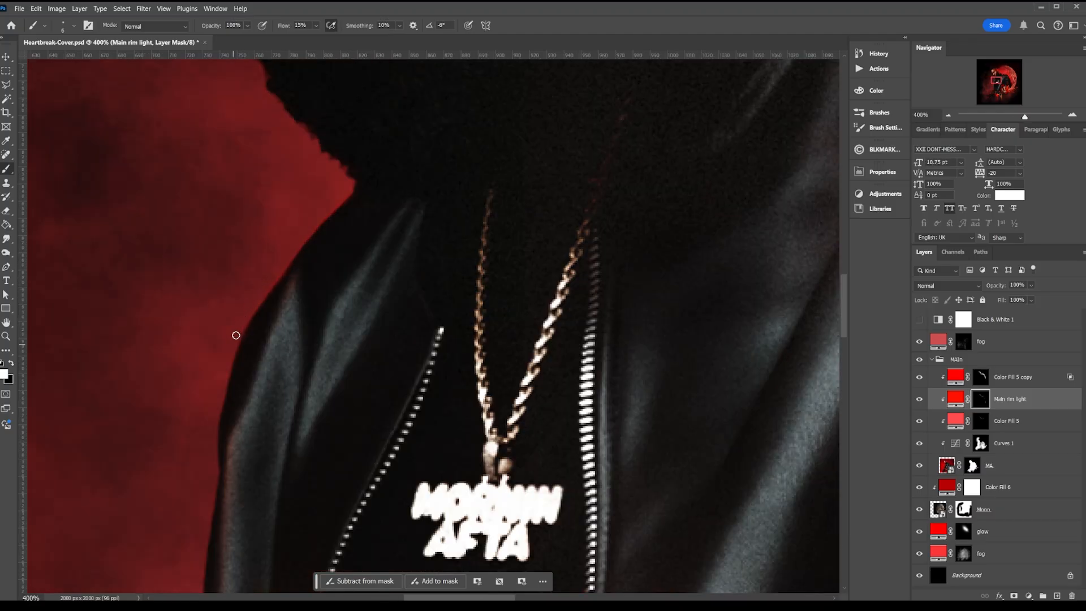
pyautogui.press('space')
pyautogui.moveTo(233, 391); pyautogui.dragTo(266, 303)
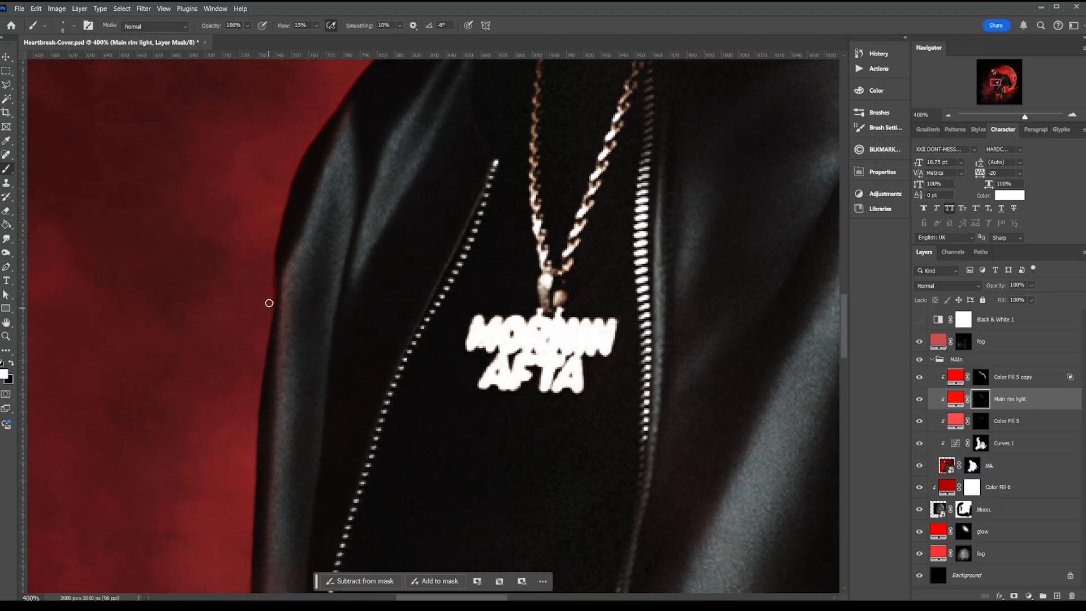
pyautogui.moveTo(252, 395)
pyautogui.mouseDown()
pyautogui.moveTo(269, 321)
pyautogui.moveTo(259, 243)
pyautogui.mouseUp()
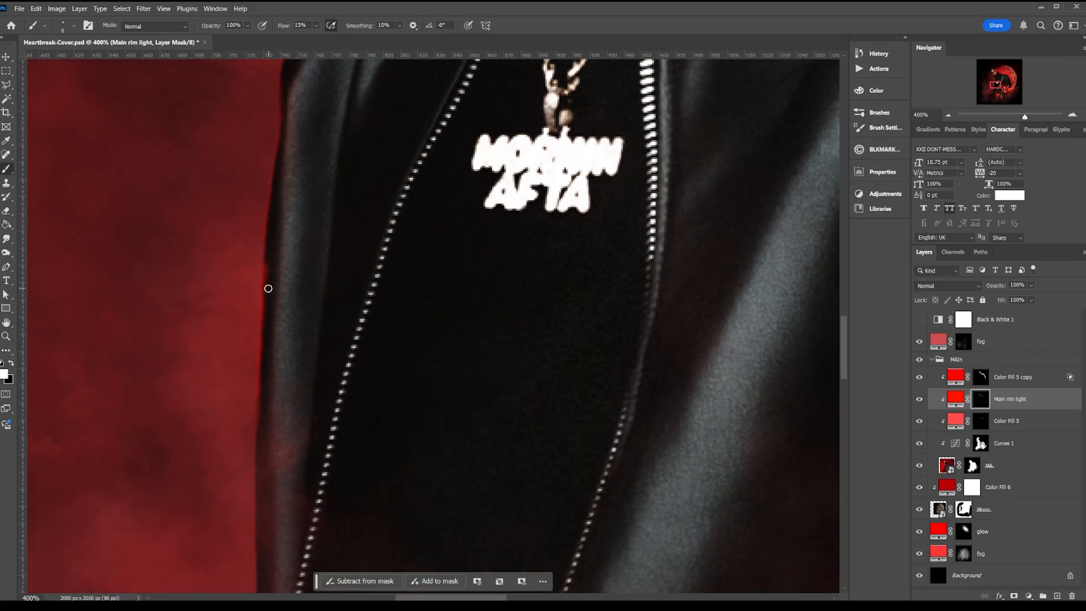
# - Extend the Main rim light mask along the shadowed outer edge of the face
pyautogui.press('x')
pyautogui.scroll(10, 264, 351)
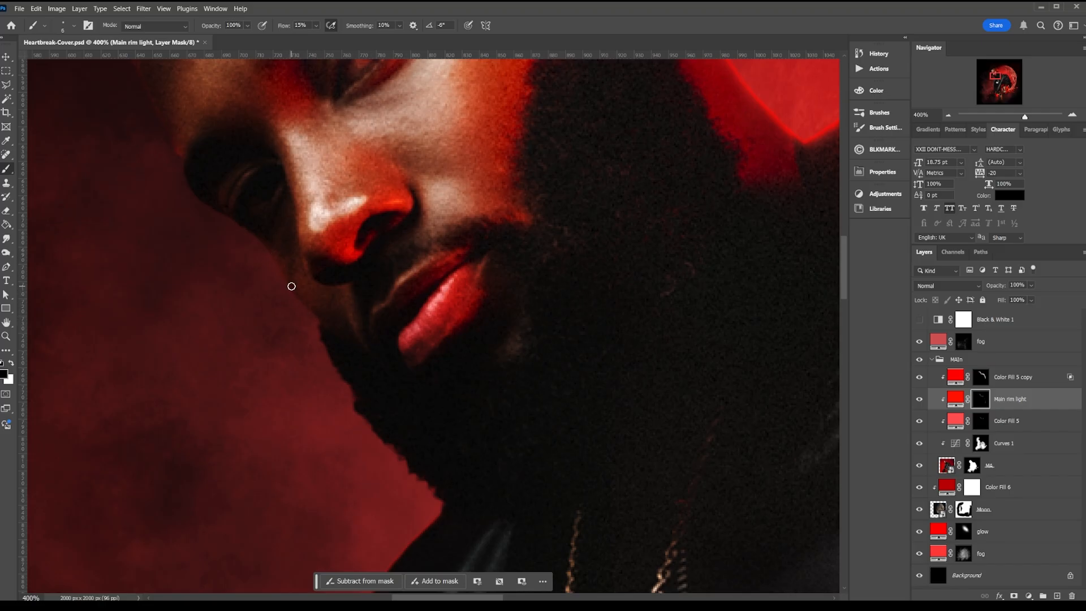
pyautogui.press('x')
pyautogui.moveTo(171, 161); pyautogui.dragTo(266, 254)
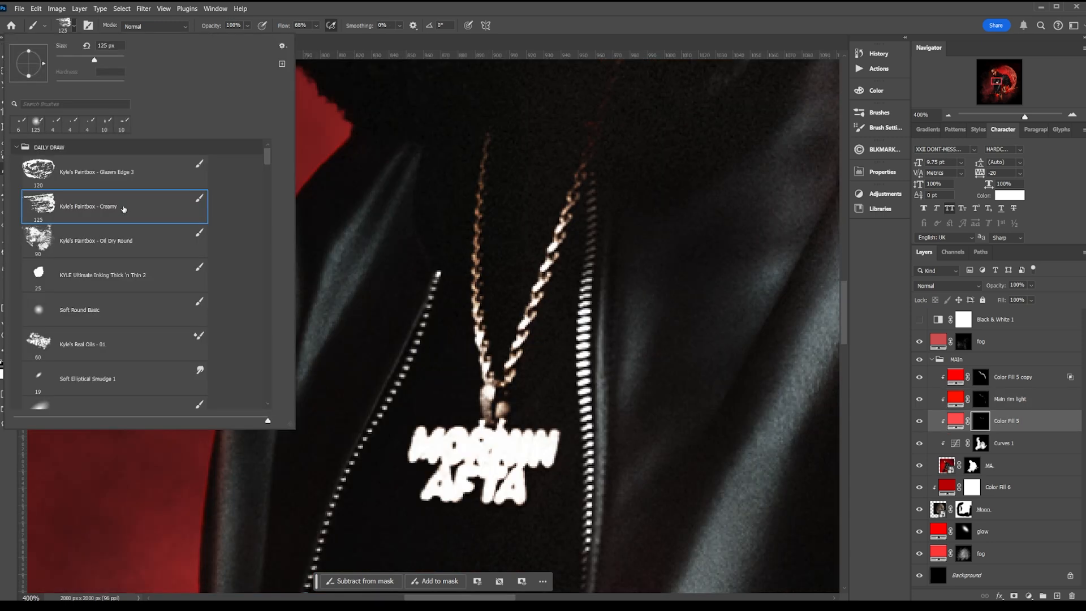
# - Set up the Kyle's Paintbox - Creamy brush at 20 px with 12% flow and 10% smoothing for the Color Fill 5 mask
pyautogui.doubleClick(123, 205)
pyautogui.moveTo(286, 28); pyautogui.dragTo(257, 29)
pyautogui.moveTo(371, 27); pyautogui.dragTo(377, 28)
pyautogui.press('[')
pyautogui.press('[')
pyautogui.press('[')
pyautogui.press('[')
pyautogui.press('[')
pyautogui.press('[')
pyautogui.press('[')
pyautogui.press('[')
pyautogui.press('[')
pyautogui.press('[')
pyautogui.press('[')
pyautogui.press('[')
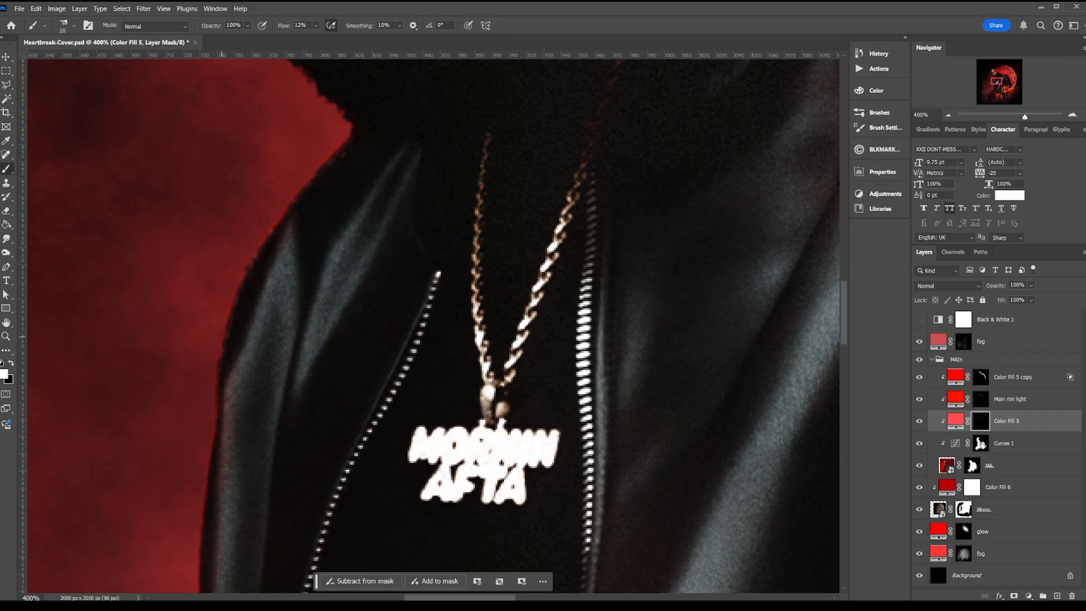
# - Brush textured rim light on the Color Fill 5 mask along the jacket's outer edge, with the brush tip rotated to 90°
pyautogui.moveTo(203, 458); pyautogui.dragTo(261, 265)
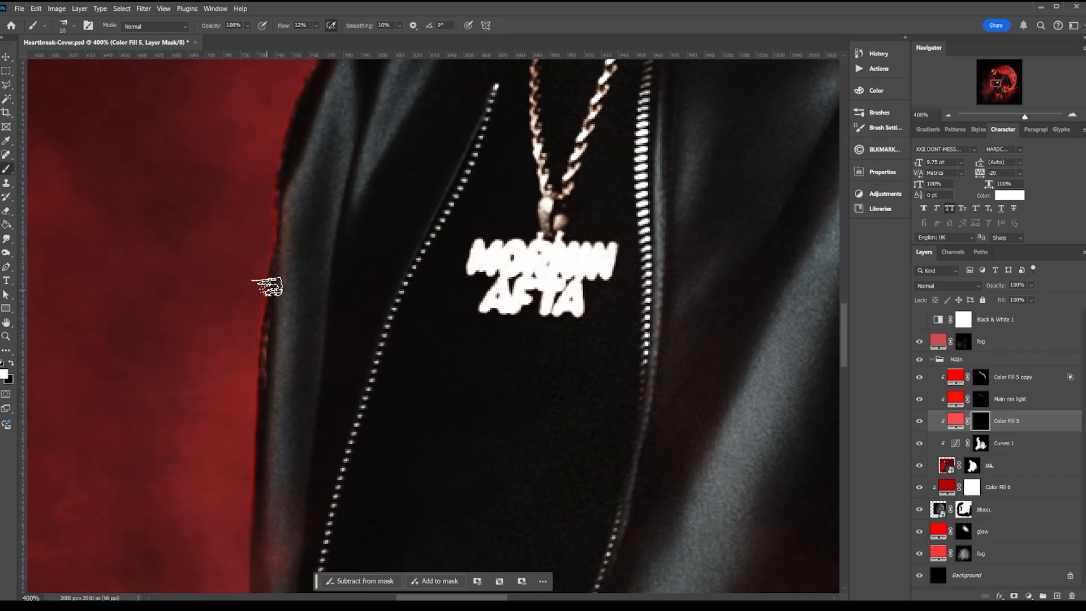
pyautogui.moveTo(259, 396); pyautogui.dragTo(252, 334)
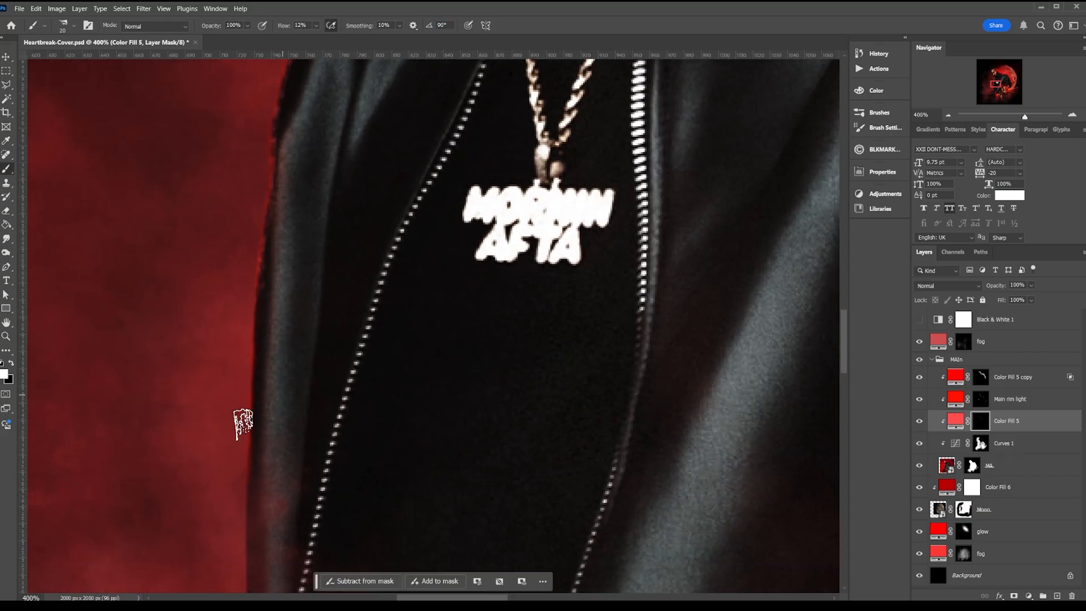
pyautogui.moveTo(255, 287); pyautogui.dragTo(243, 394)
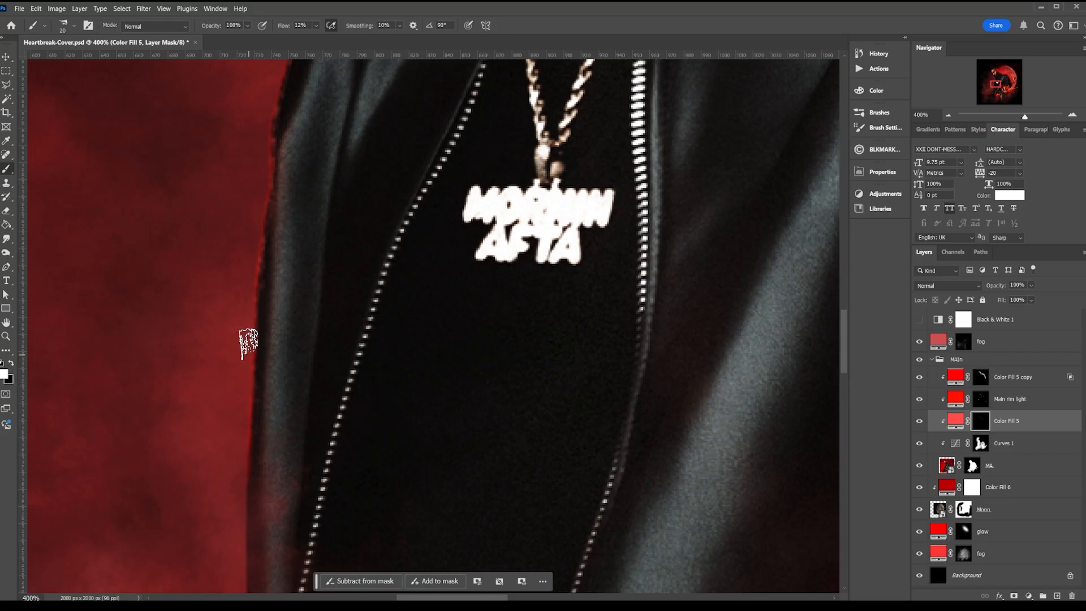
pyautogui.moveTo(248, 344); pyautogui.dragTo(251, 397)
# - Brush faint textured rim light along the edge of the beard and jaw on the Color Fill 5 mask, undoing an unwanted stroke
pyautogui.moveTo(284, 287)
pyautogui.mouseDown()
pyautogui.moveTo(266, 326)
pyautogui.moveTo(288, 481)
pyautogui.mouseUp()
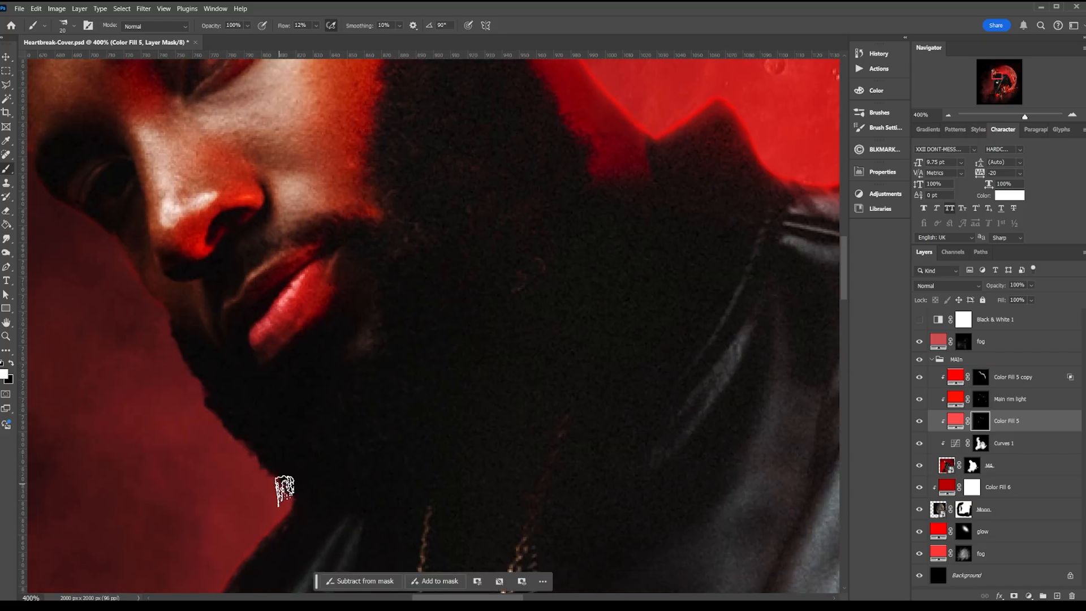
pyautogui.moveTo(187, 356)
pyautogui.mouseDown()
pyautogui.moveTo(136, 300)
pyautogui.moveTo(174, 367)
pyautogui.mouseUp()
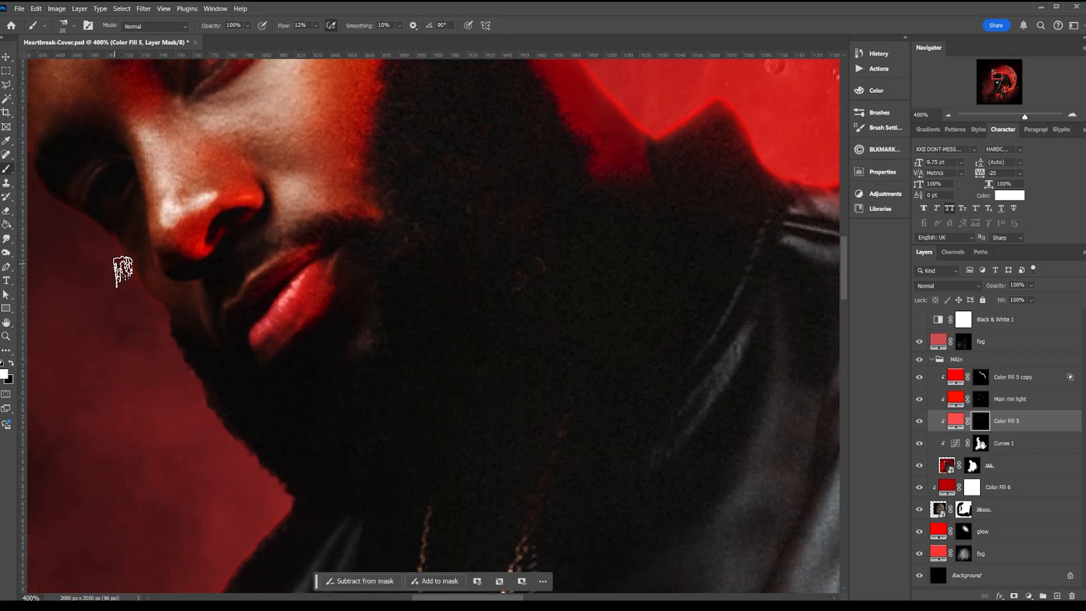
pyautogui.moveTo(123, 271); pyautogui.dragTo(190, 363)
pyautogui.hotkey('ctrl', 'z')
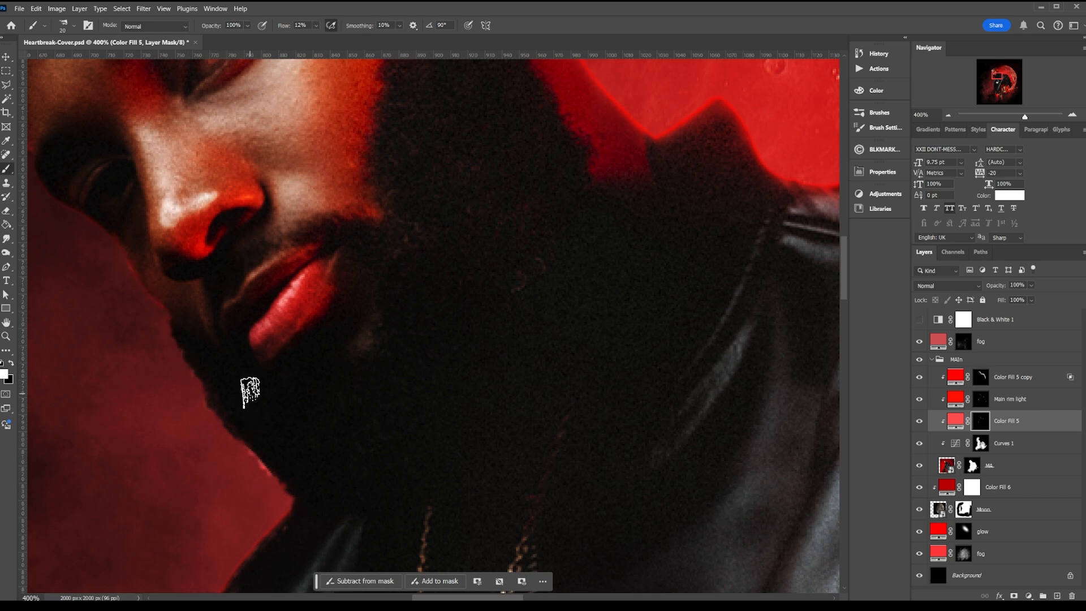
pyautogui.hotkey('ctrl', '0')
pyautogui.moveTo(402, 284); pyautogui.dragTo(408, 268)
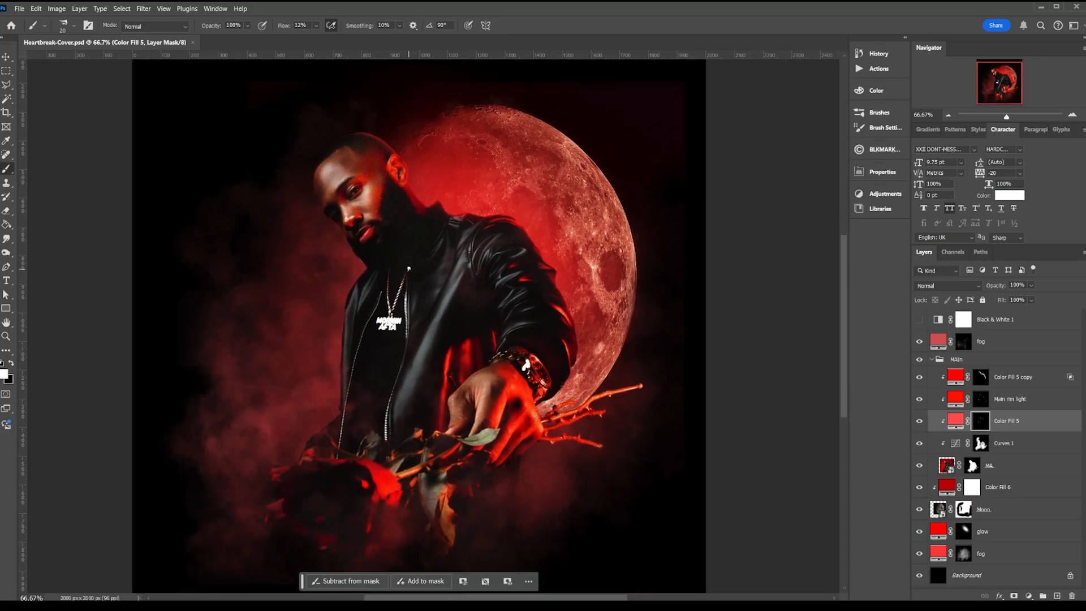
# - Add a new blank layer directly above Color Fill 6, beneath the portrait
pyautogui.press('v')
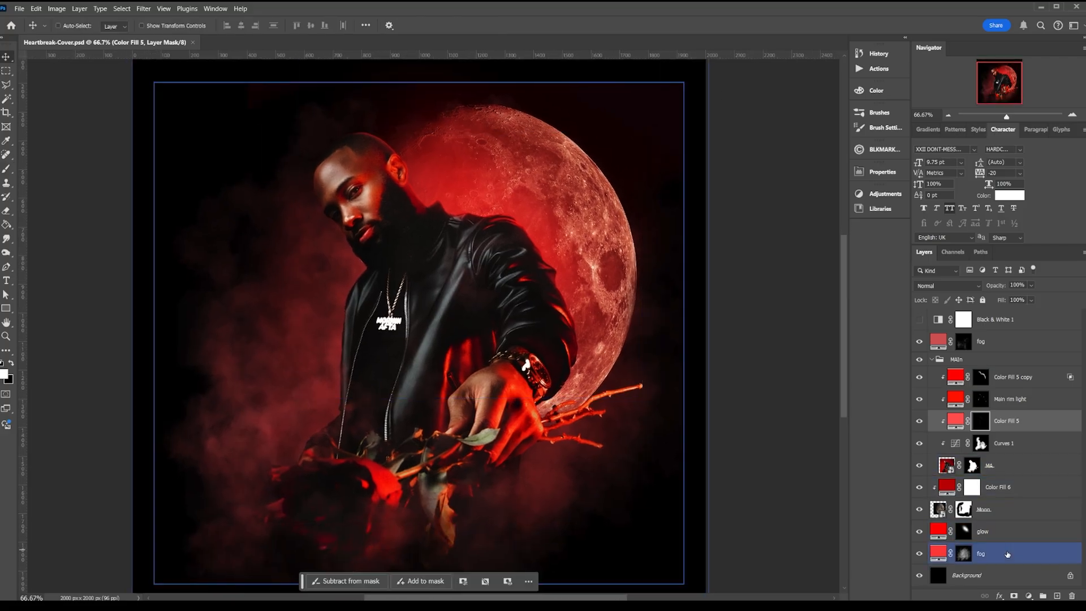
pyautogui.click(1012, 510)
pyautogui.click(1011, 476)
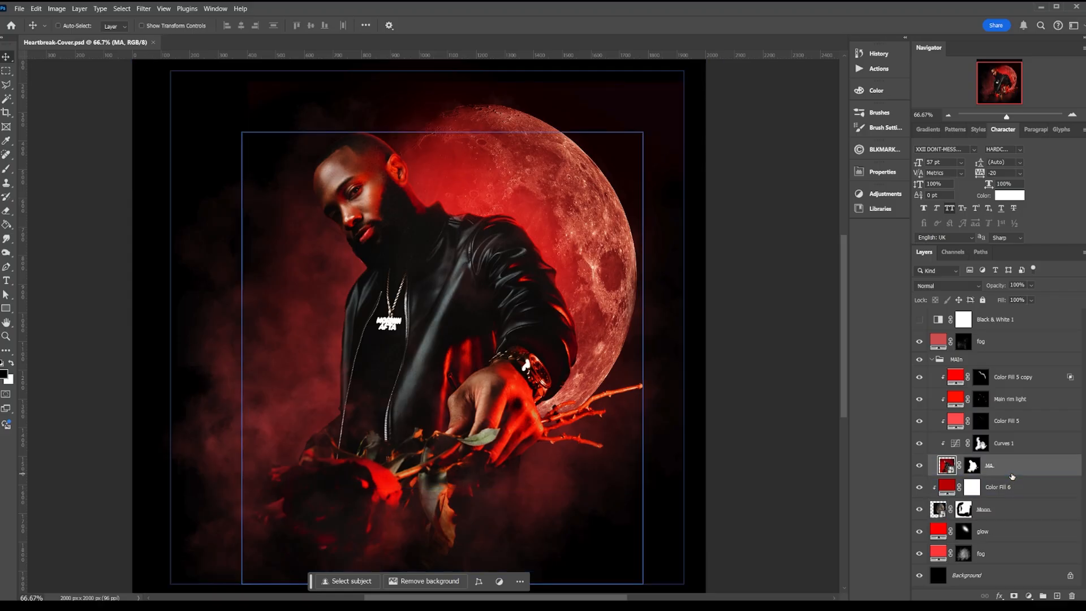
pyautogui.click(1012, 486)
pyautogui.hotkey('ctrl', 'alt', 'shift', 'n')
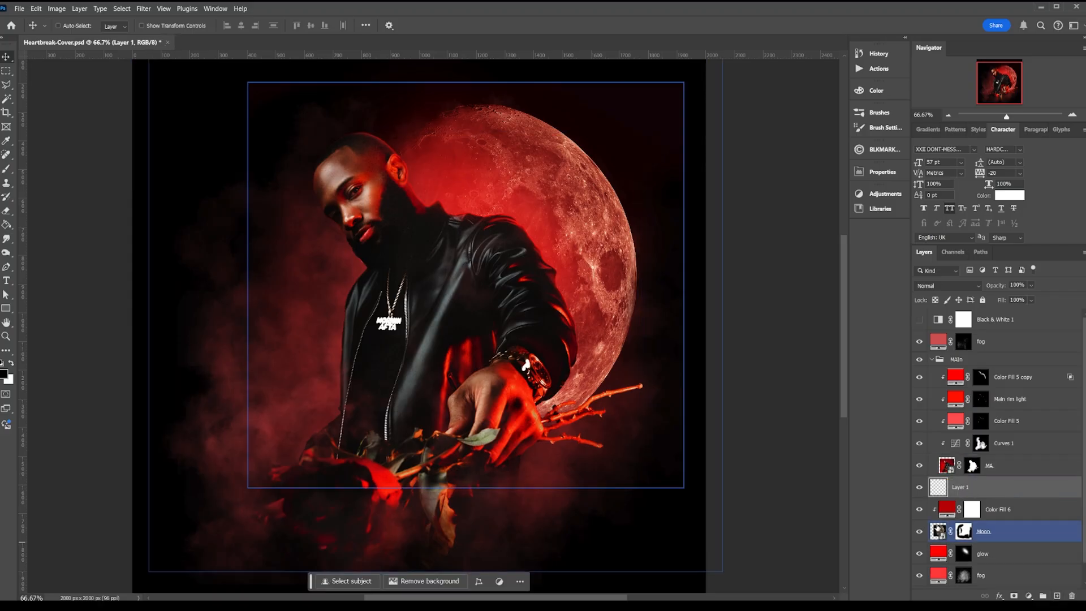
# - Shade faintly in black on Layer 1 with a 500 px brush at 1% flow, and move the layer between glow and the lower fog
pyautogui.press('b')
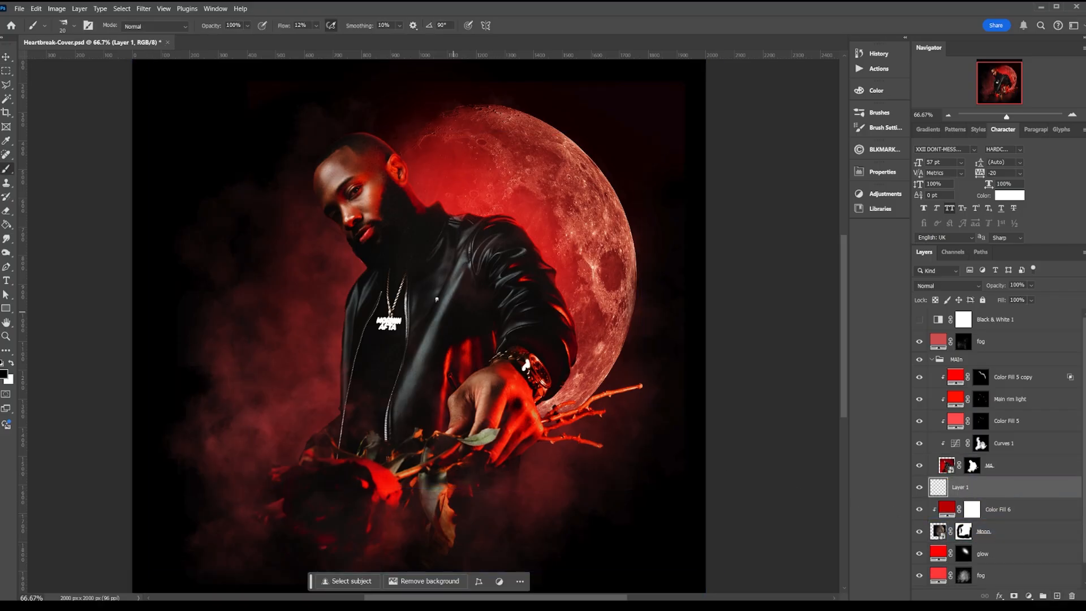
pyautogui.press(']')
pyautogui.press(']')
pyautogui.press(']')
pyautogui.press(']')
pyautogui.press(']')
pyautogui.press(']')
pyautogui.press(']')
pyautogui.press(']')
pyautogui.press(']')
pyautogui.press(']')
pyautogui.press(']')
pyautogui.press(']')
pyautogui.press(']')
pyautogui.press(']')
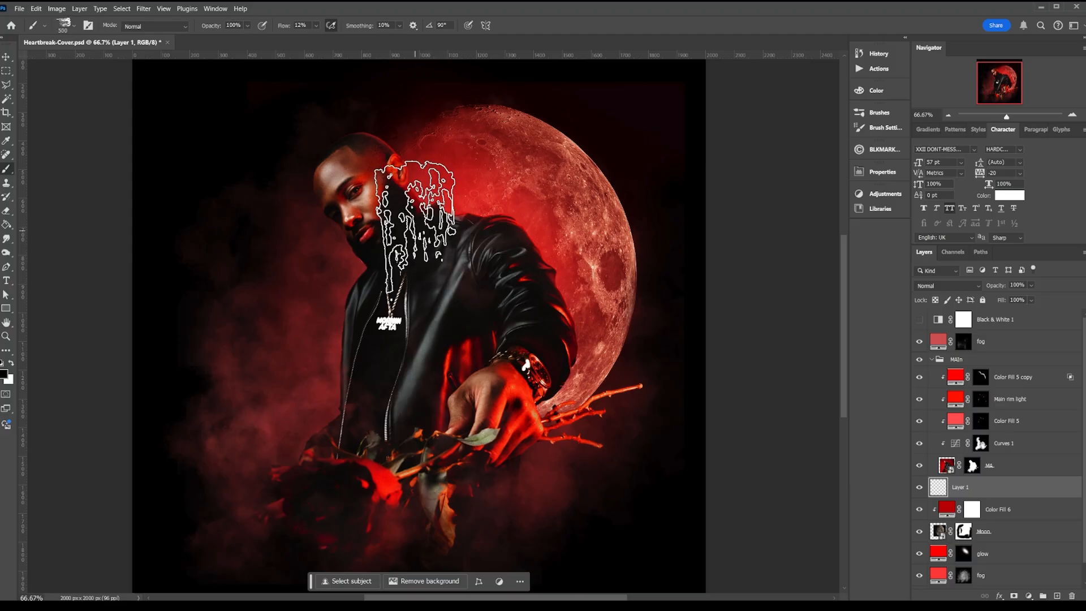
pyautogui.press(']')
pyautogui.press(']')
pyautogui.press('0')
pyautogui.press('1')
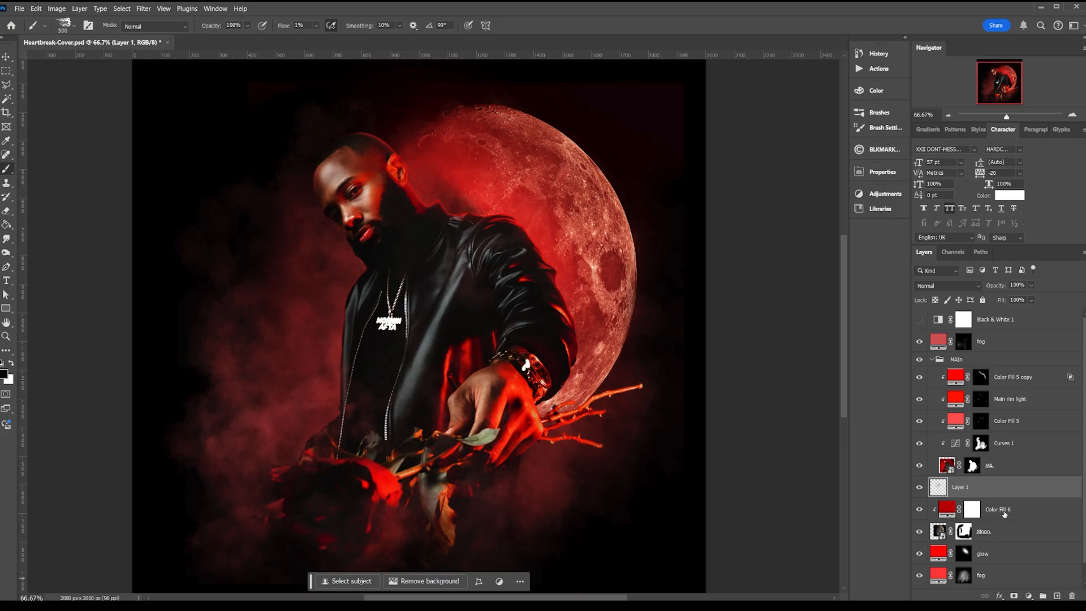
pyautogui.moveTo(1016, 491); pyautogui.dragTo(999, 562)
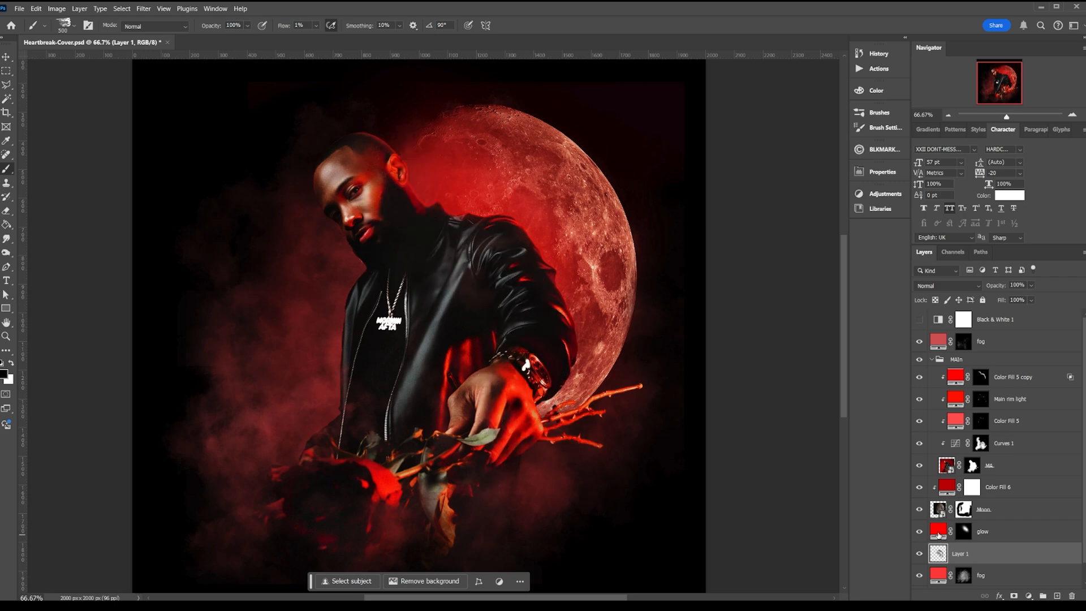
# - Retouch the Moon layer's mask around the moon's lower edge with faint white and black strokes, and save the document
pyautogui.click(963, 509)
pyautogui.press('x')
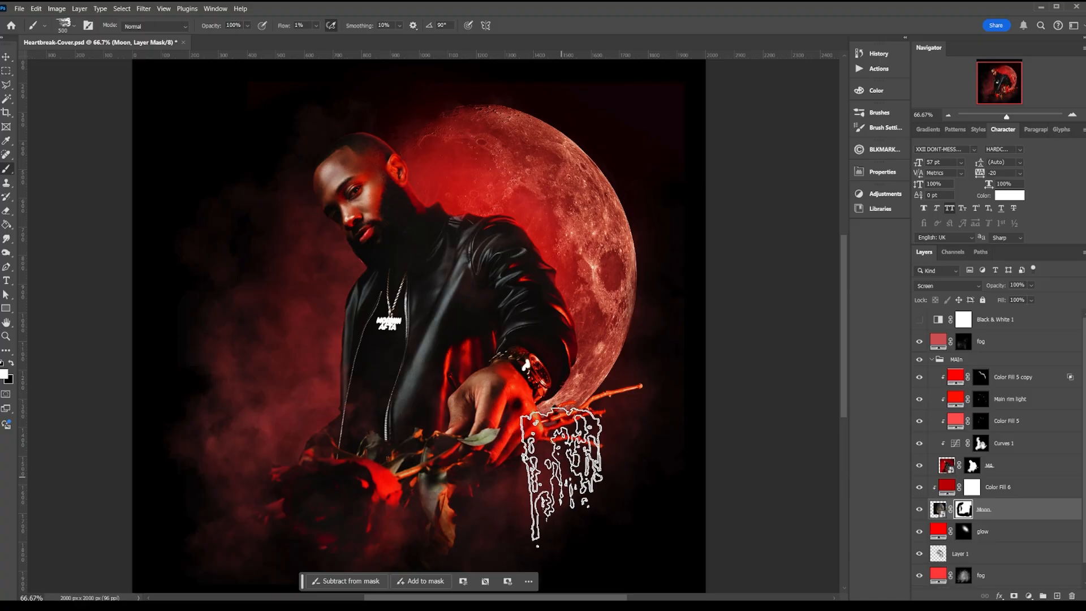
pyautogui.press('x')
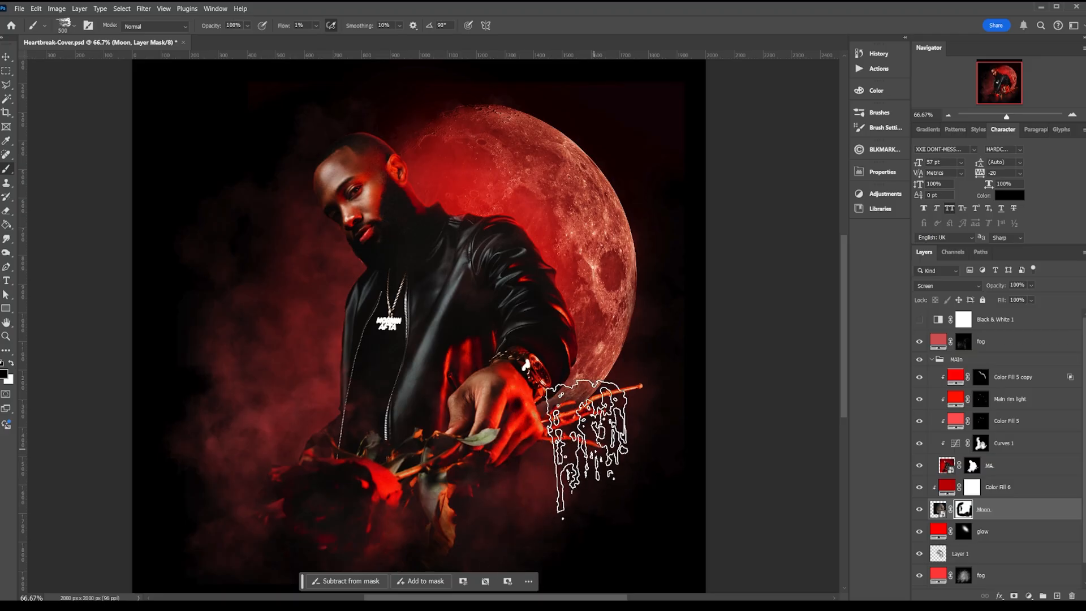
pyautogui.press('v')
pyautogui.hotkey('ctrl', 's')
pyautogui.moveTo(590, 439); pyautogui.dragTo(620, 436)
pyautogui.keyDown('ctrl'); pyautogui.click(573, 476); pyautogui.keyUp('ctrl')
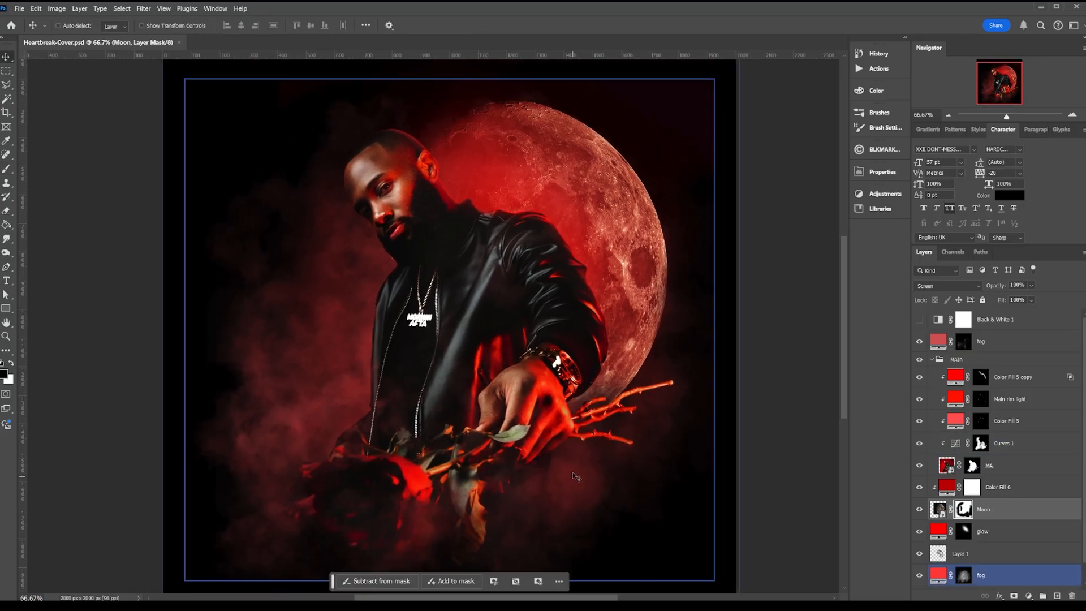
pyautogui.keyDown('ctrl'); pyautogui.click(609, 424); pyautogui.keyUp('ctrl')
pyautogui.keyDown('ctrl'); pyautogui.click(512, 376); pyautogui.keyUp('ctrl')
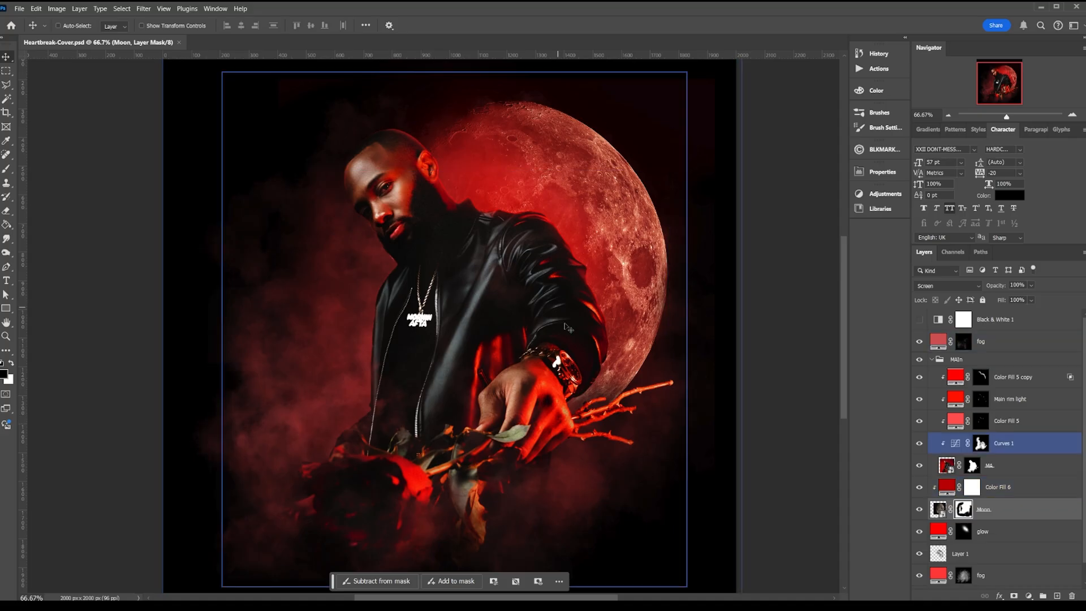
pyautogui.hotkey('ctrl', '-')
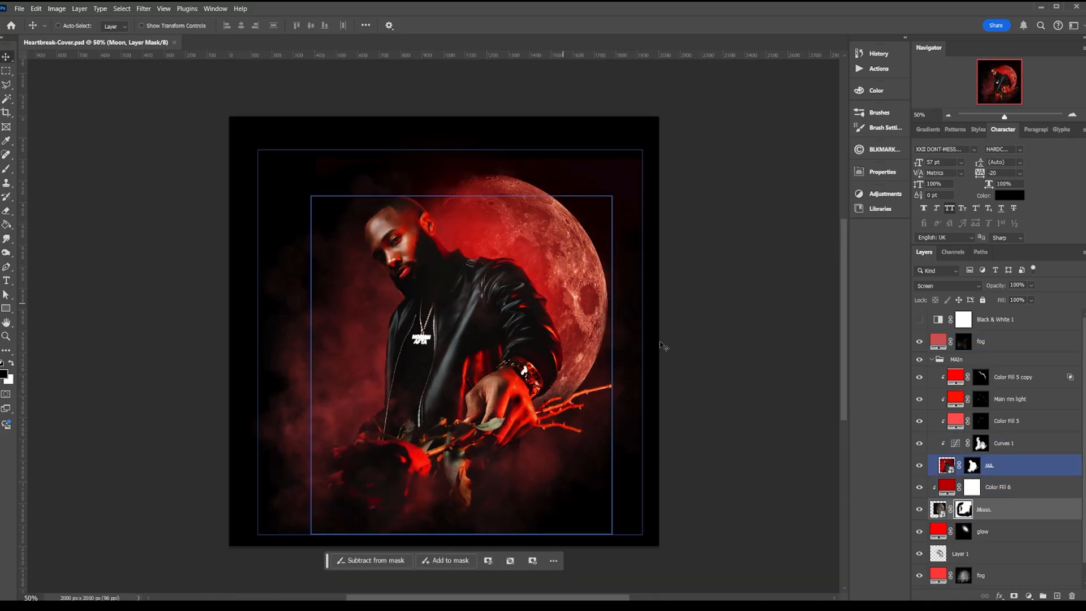
# - Collapse the MAin group and change the glow layer's fill to the less saturated, darker red df1818
pyautogui.click(932, 359)
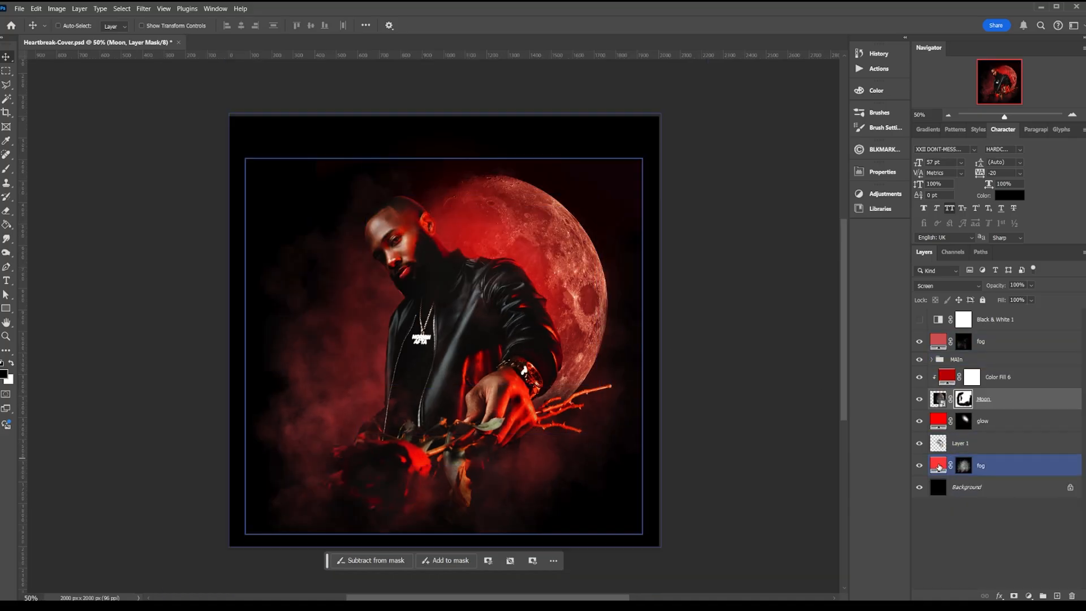
pyautogui.doubleClick(937, 419)
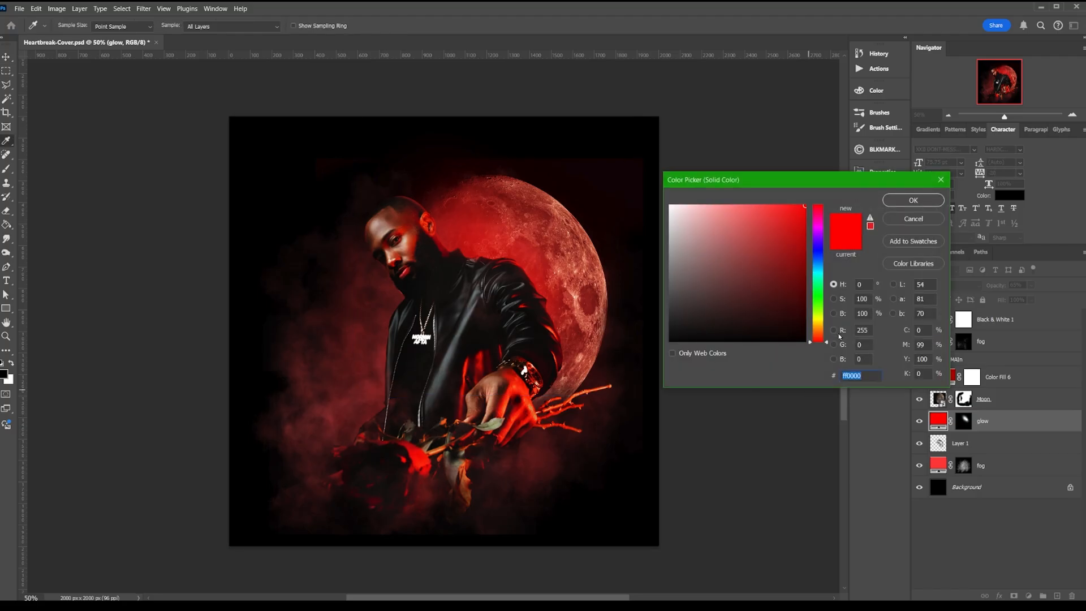
pyautogui.click(833, 299)
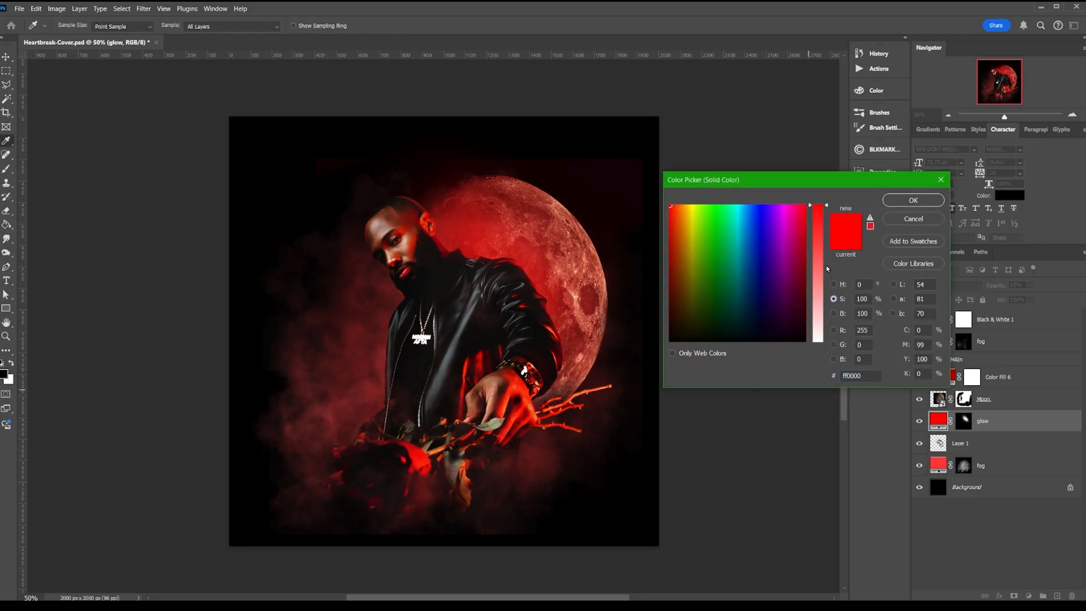
pyautogui.moveTo(825, 208)
pyautogui.mouseDown()
pyautogui.moveTo(824, 263)
pyautogui.moveTo(825, 229)
pyautogui.mouseUp()
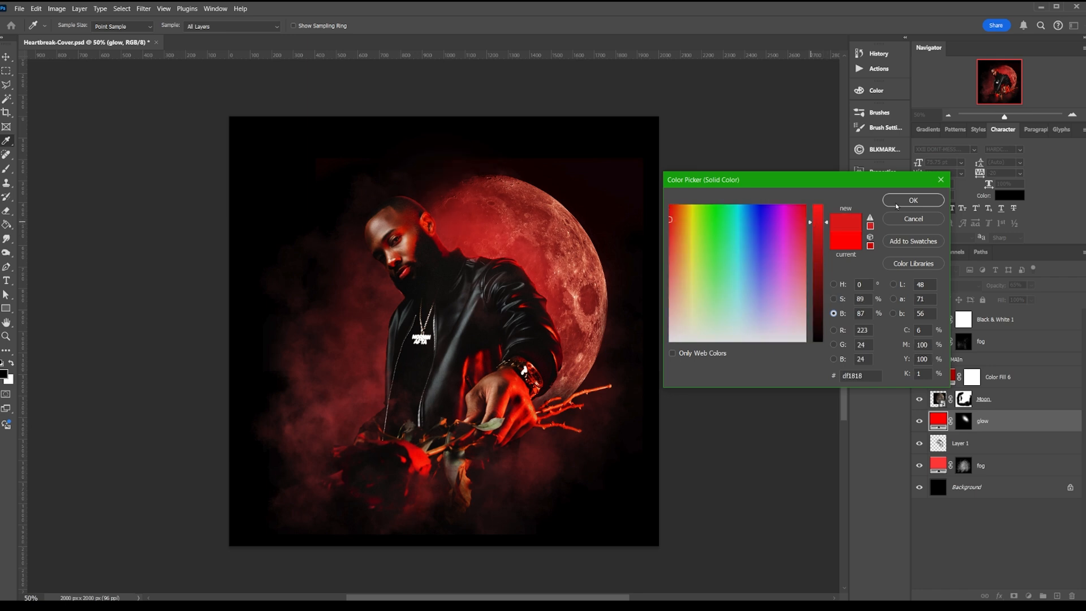
pyautogui.click(896, 205)
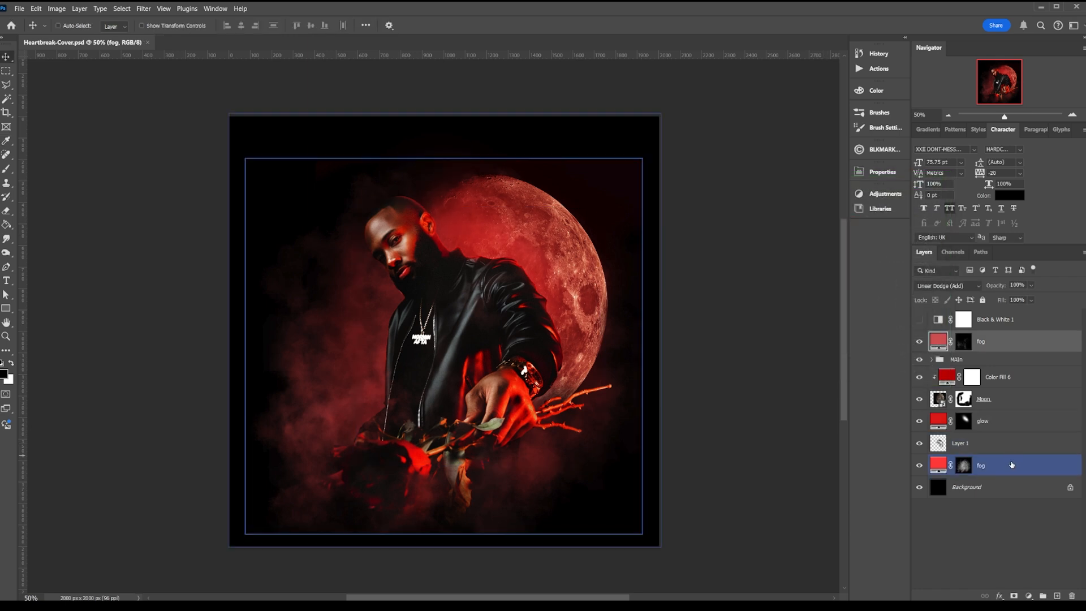
# - Select every layer from the upper fog down to the lower fog, shift the artwork slightly upward on the canvas, and save
pyautogui.keyDown('shift'); pyautogui.click(1010, 464); pyautogui.keyUp('shift')
pyautogui.moveTo(506, 387); pyautogui.dragTo(505, 384)
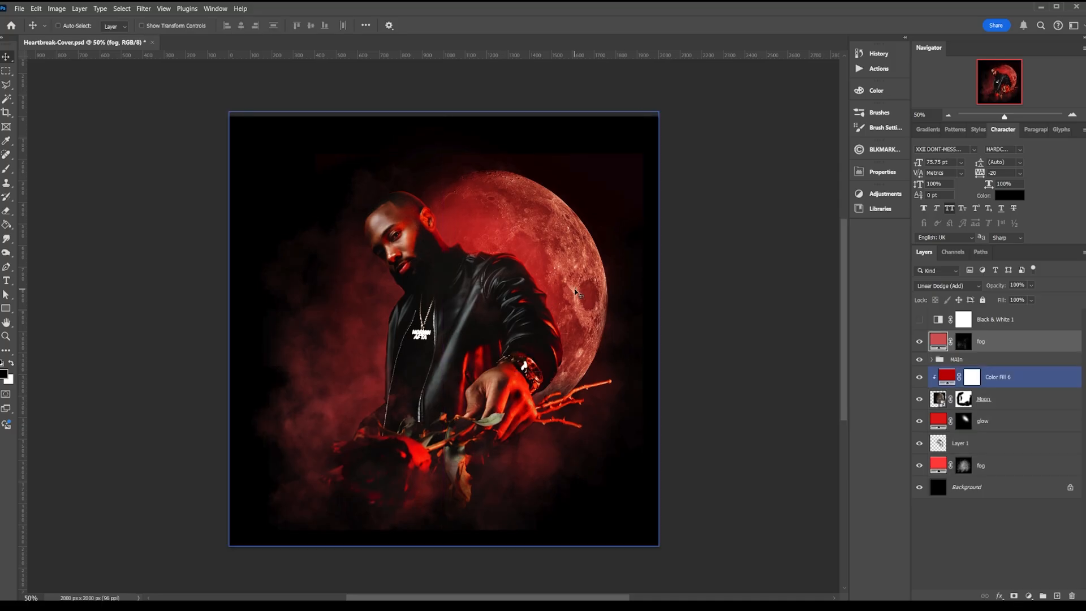
pyautogui.hotkey('ctrl', 's')
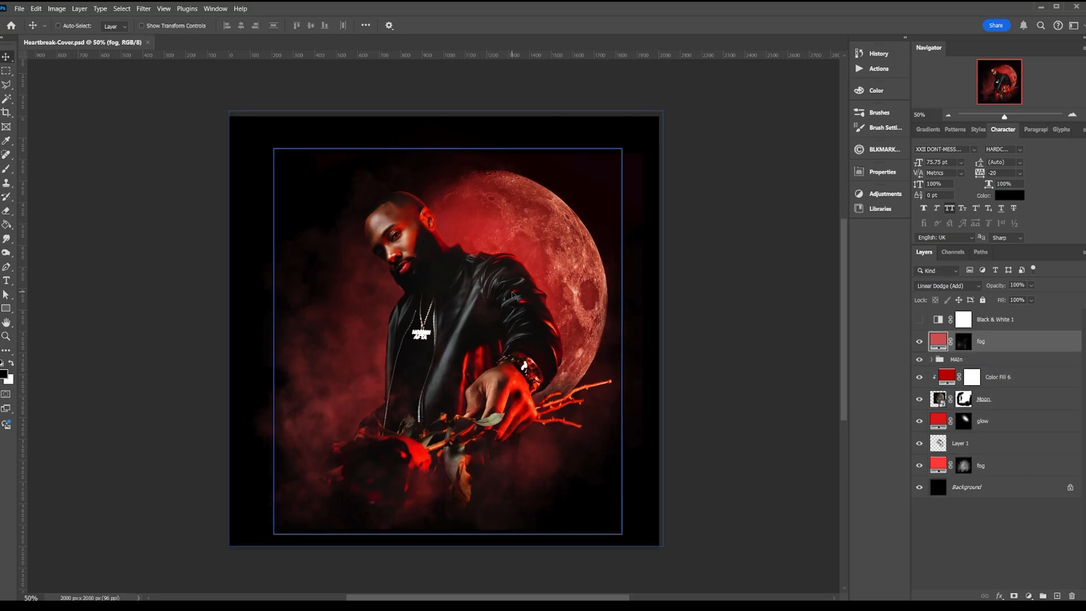
# - Add a Photo Filter adjustment layer above the upper fog, using Warming Filter (85) at 60% density
pyautogui.click(1028, 595)
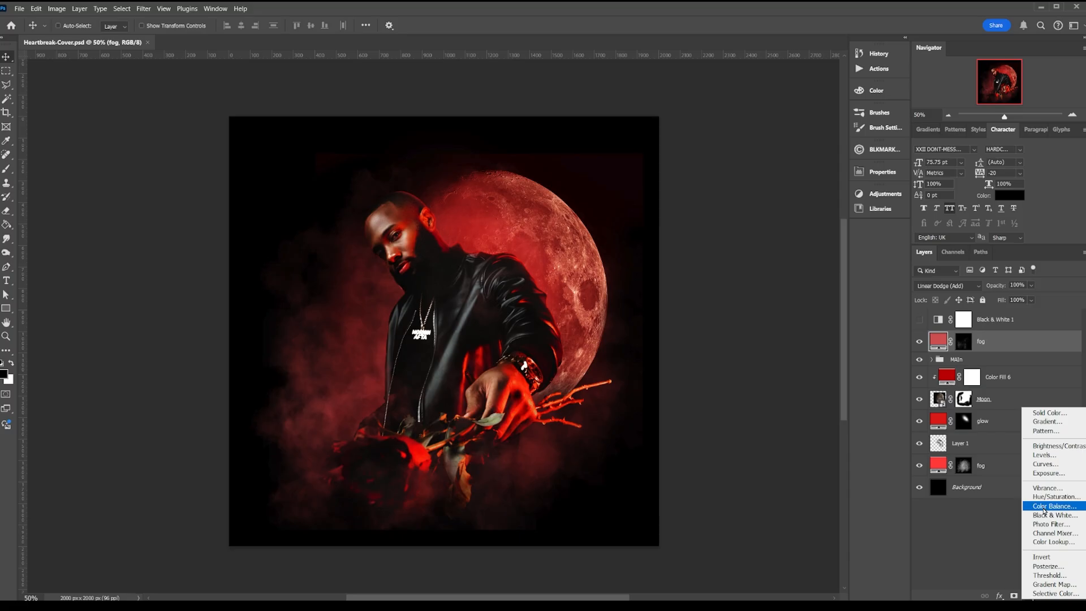
pyautogui.click(1050, 523)
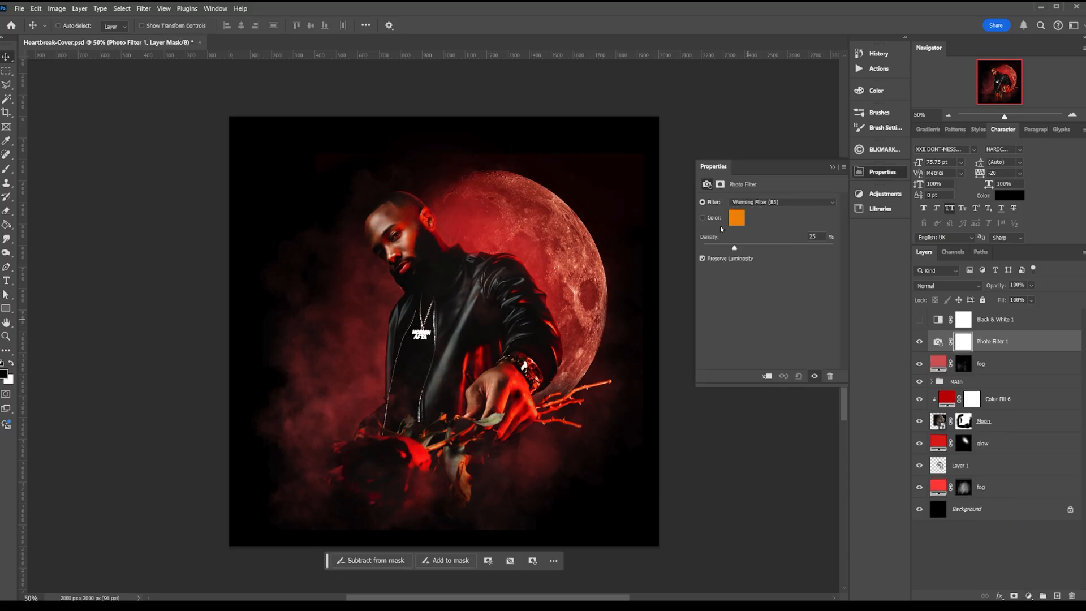
pyautogui.click(755, 202)
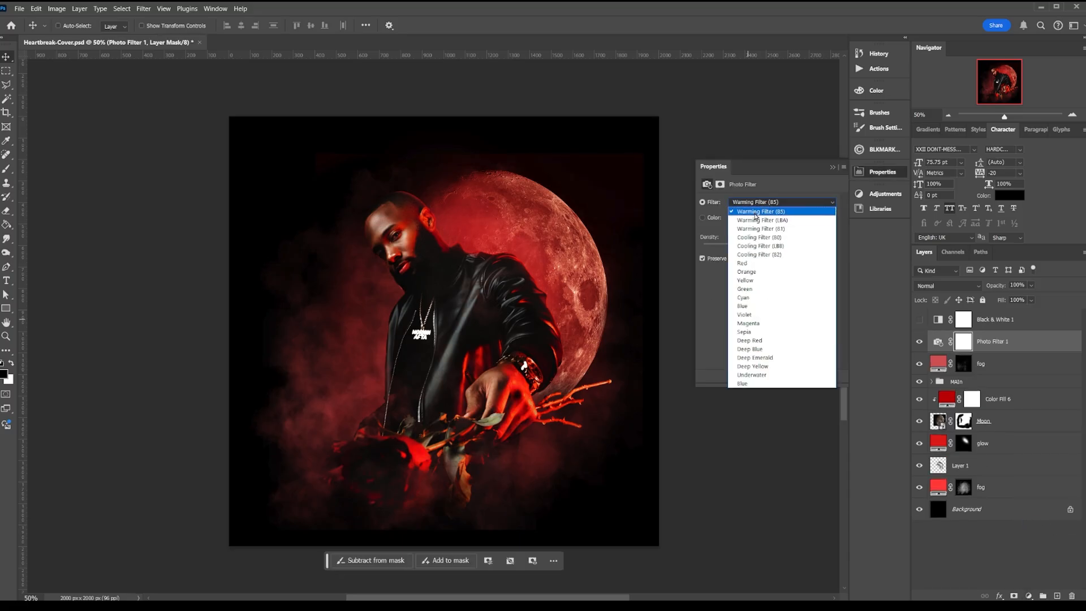
pyautogui.click(758, 213)
pyautogui.moveTo(735, 248); pyautogui.dragTo(755, 250)
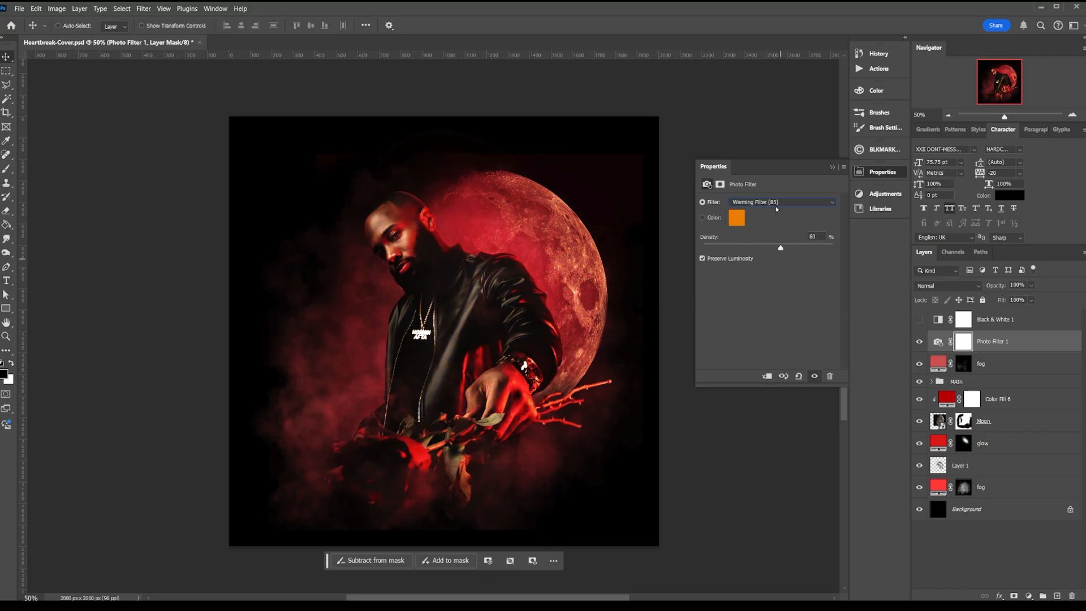
# - Try the Warming Filter (81), Red and Deep Red presets on the Photo Filter
pyautogui.scroll(-1, 775, 205)
pyautogui.scroll(-1, 775, 206)
pyautogui.scroll(-1, 775, 205)
pyautogui.scroll(1, 775, 205)
pyautogui.click(775, 206)
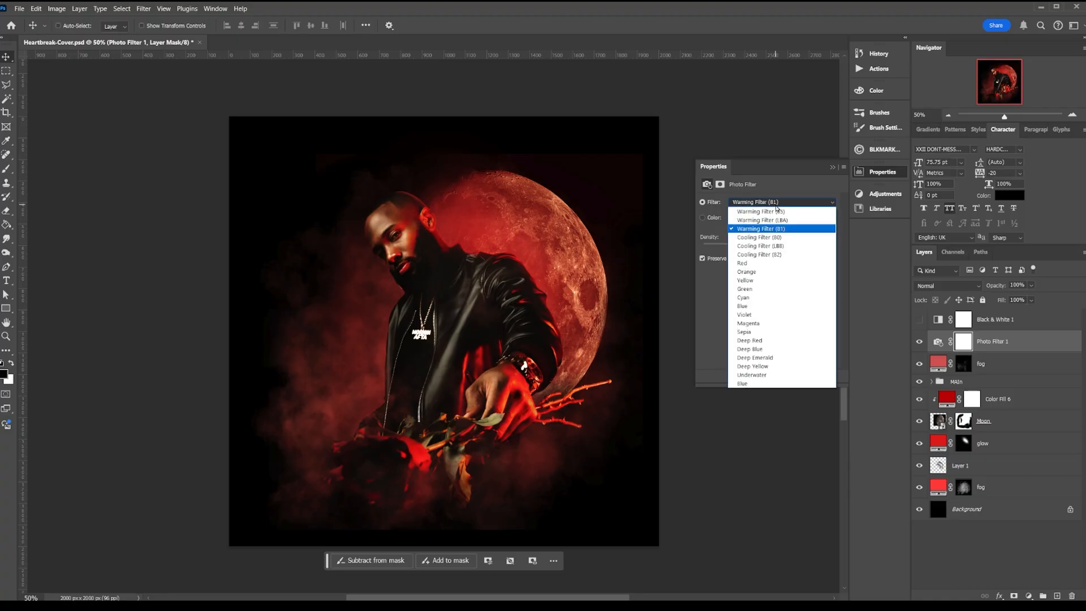
pyautogui.click(767, 265)
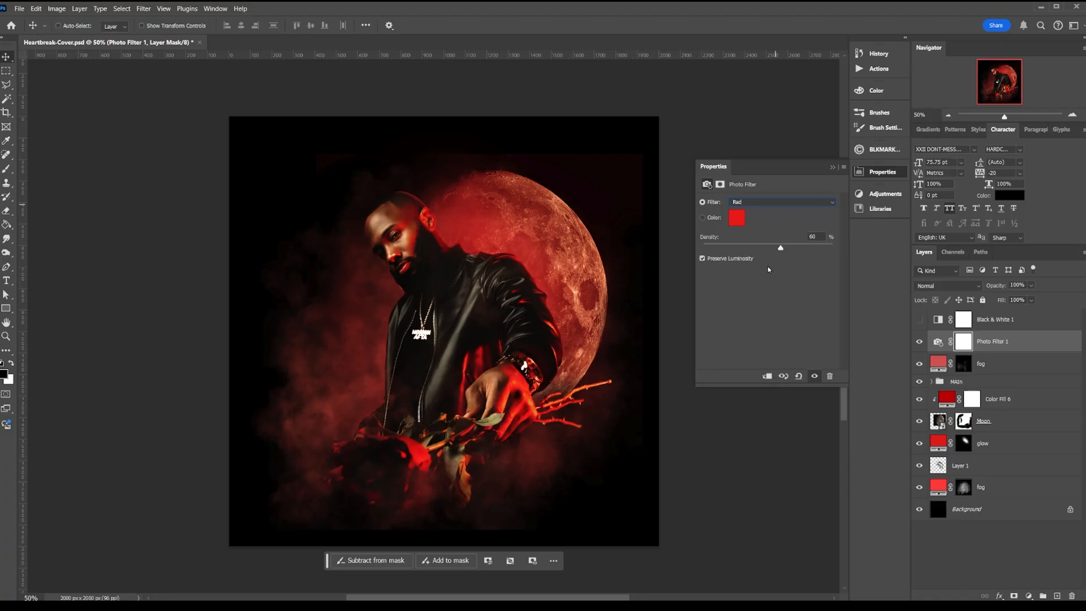
pyautogui.click(762, 204)
pyautogui.click(763, 342)
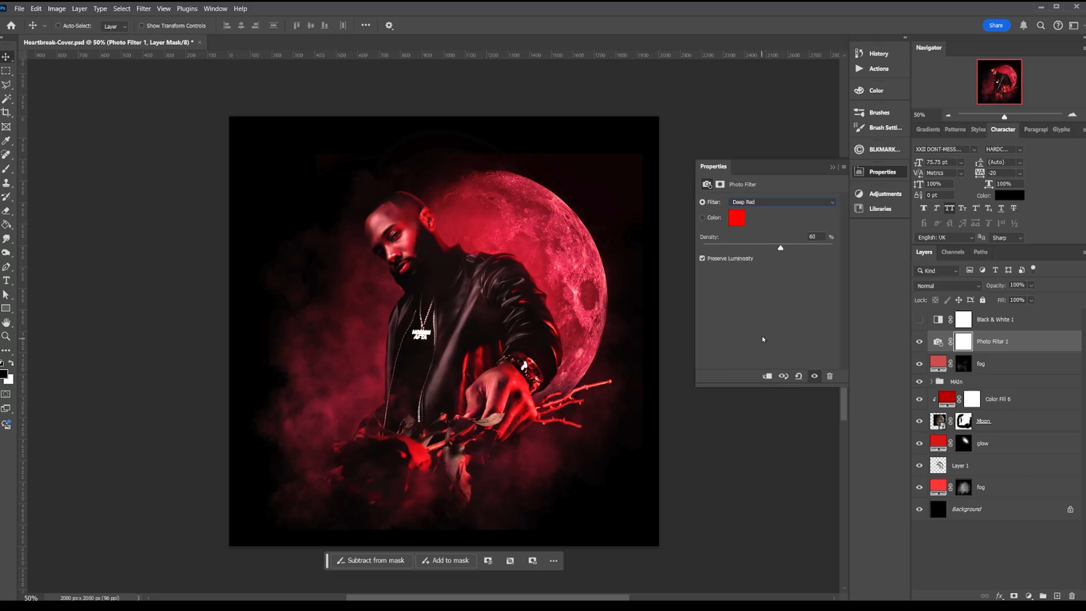
# - Set the Photo Filter to Warming Filter (81) at 43% density and save the document
pyautogui.click(761, 203)
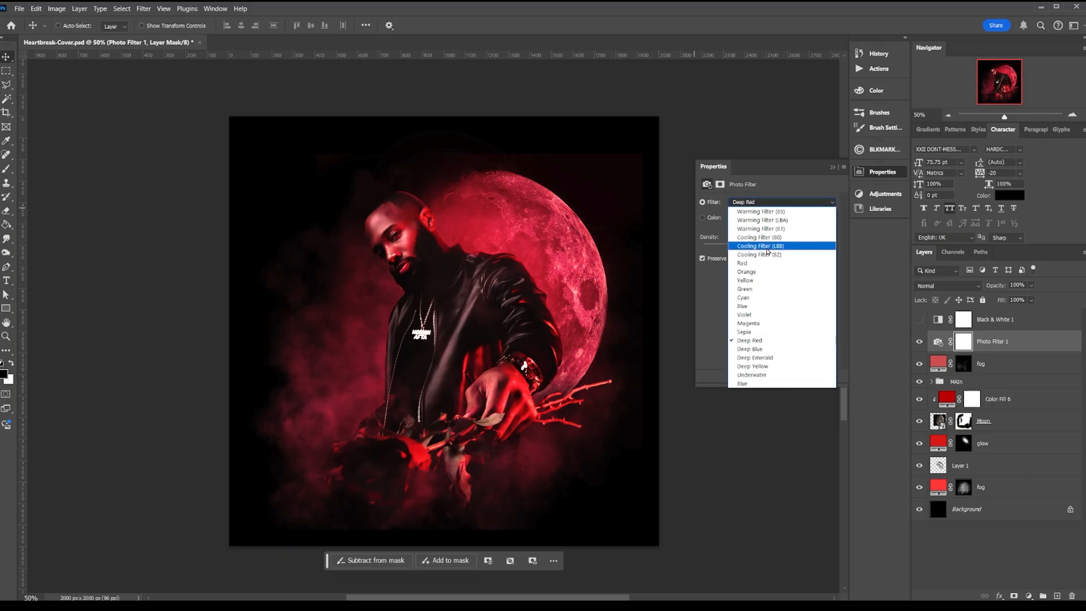
pyautogui.click(786, 228)
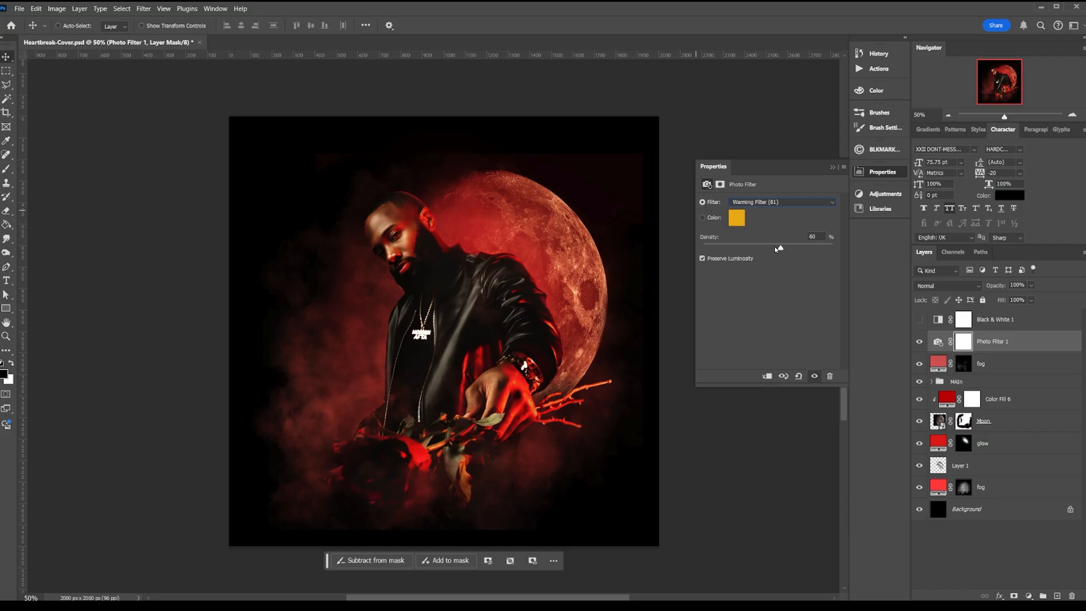
pyautogui.moveTo(743, 248); pyautogui.dragTo(729, 248)
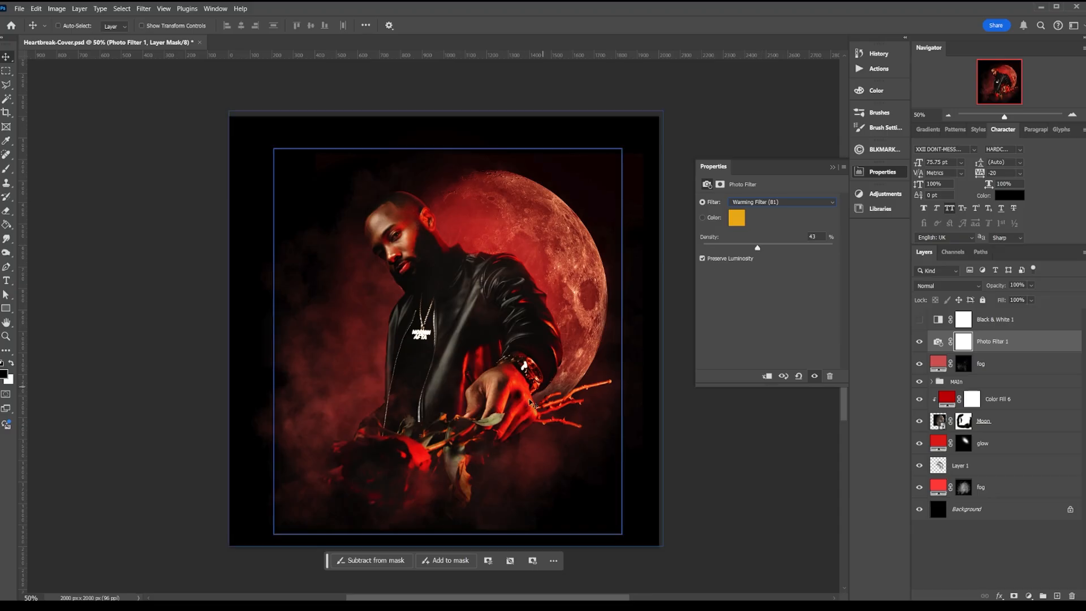
pyautogui.click(832, 167)
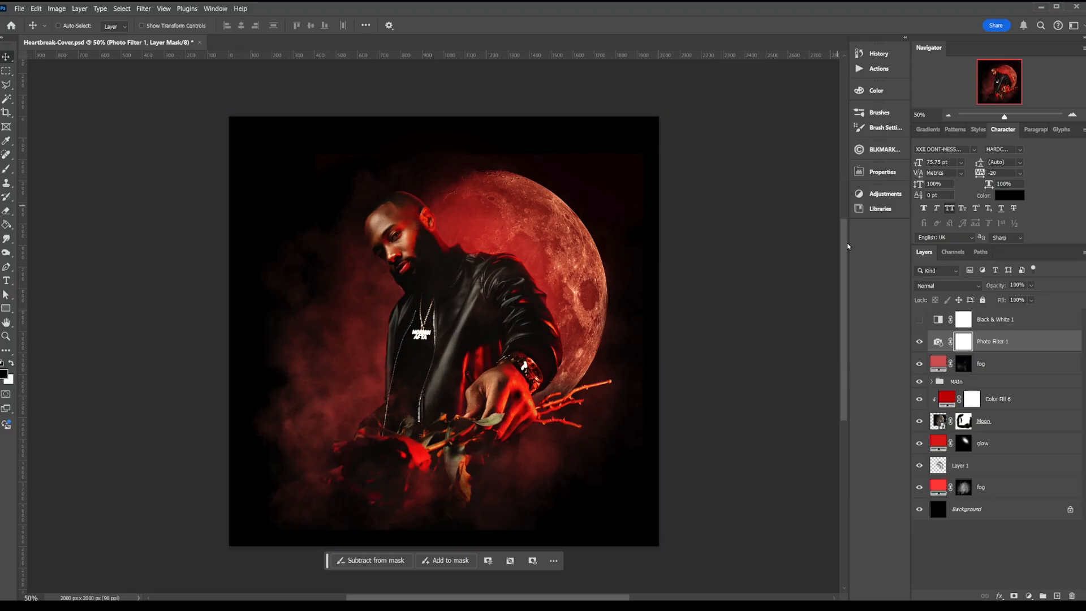
pyautogui.hotkey('ctrl', 's')
# - Delete the hidden Black & White 1 adjustment layer
pyautogui.click(1025, 323)
pyautogui.press('Delete')
pyautogui.press('Delete')
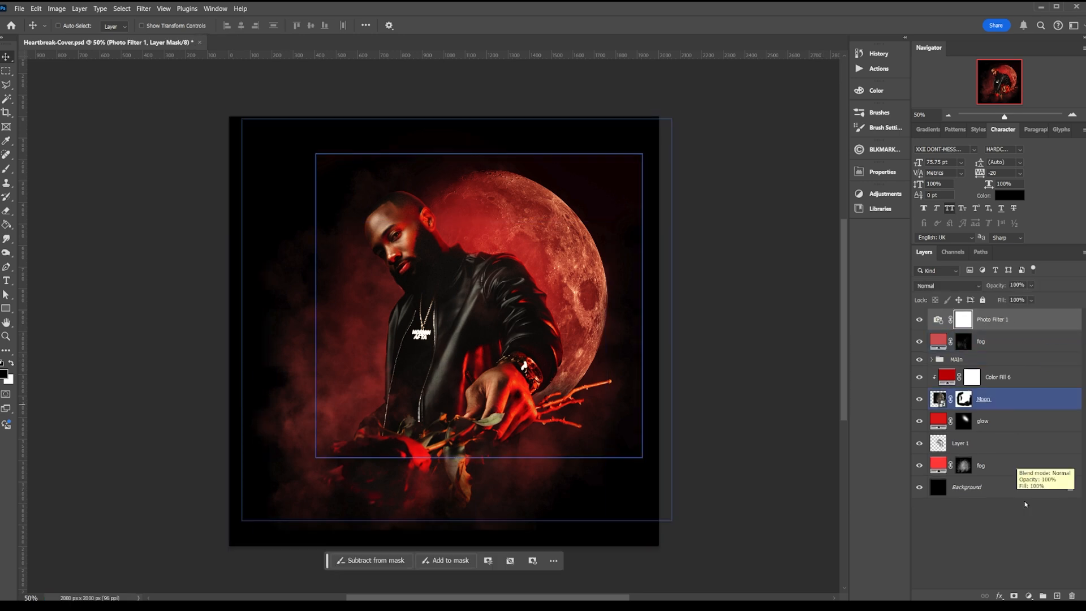
# - Add a black-to-white Gradient Map adjustment layer and place it directly beneath Photo Filter 1
pyautogui.click(1028, 596)
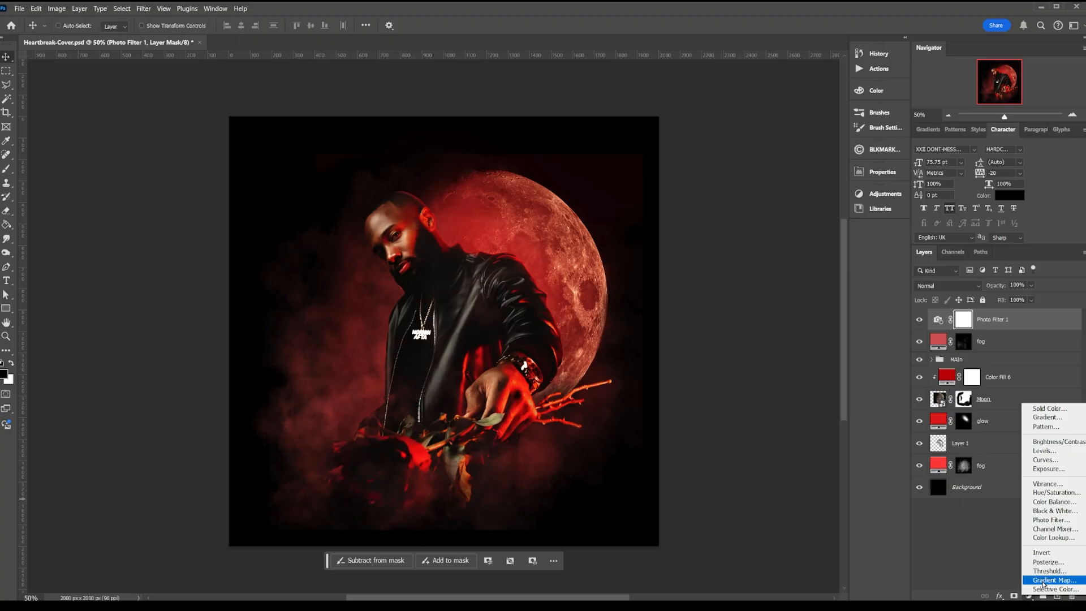
pyautogui.click(1046, 580)
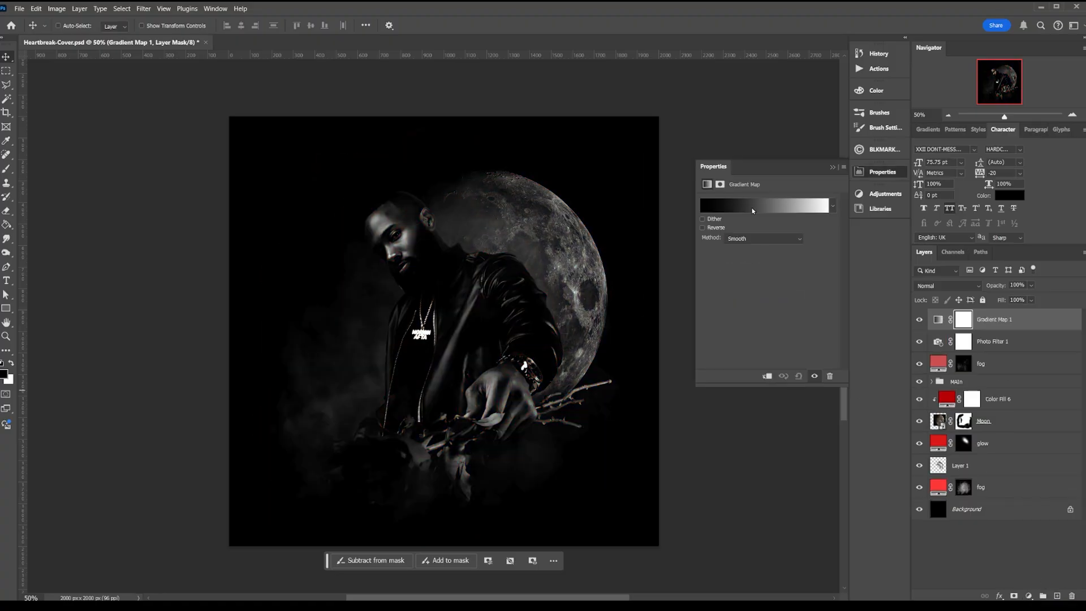
pyautogui.click(832, 167)
pyautogui.moveTo(1042, 322); pyautogui.dragTo(1034, 351)
# - Blend the Gradient Map layer in Soft Light mode and lower its opacity to about 35%
pyautogui.click(950, 285)
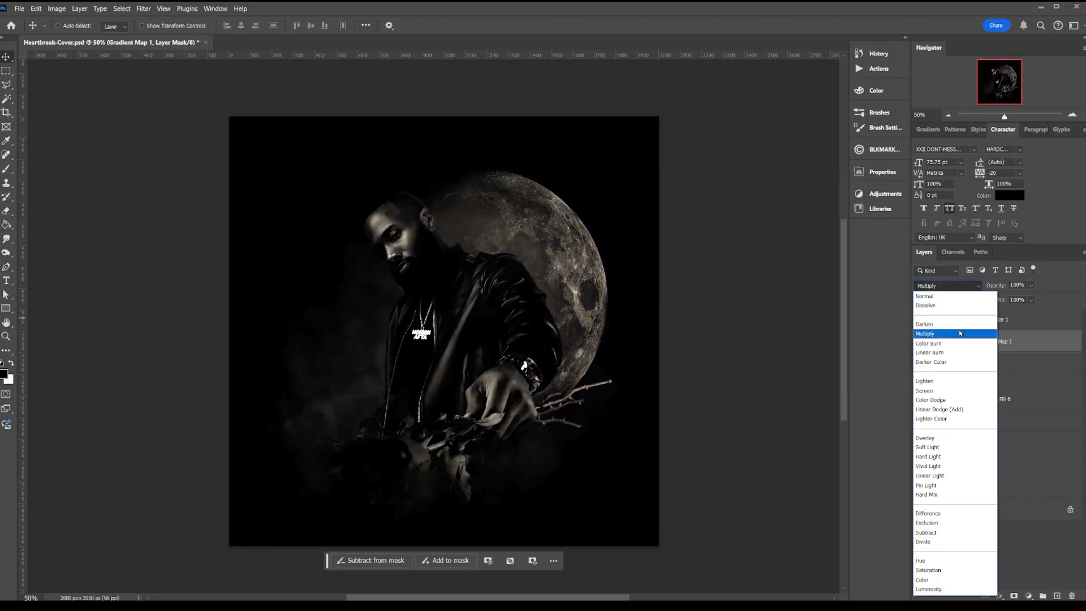
pyautogui.click(941, 447)
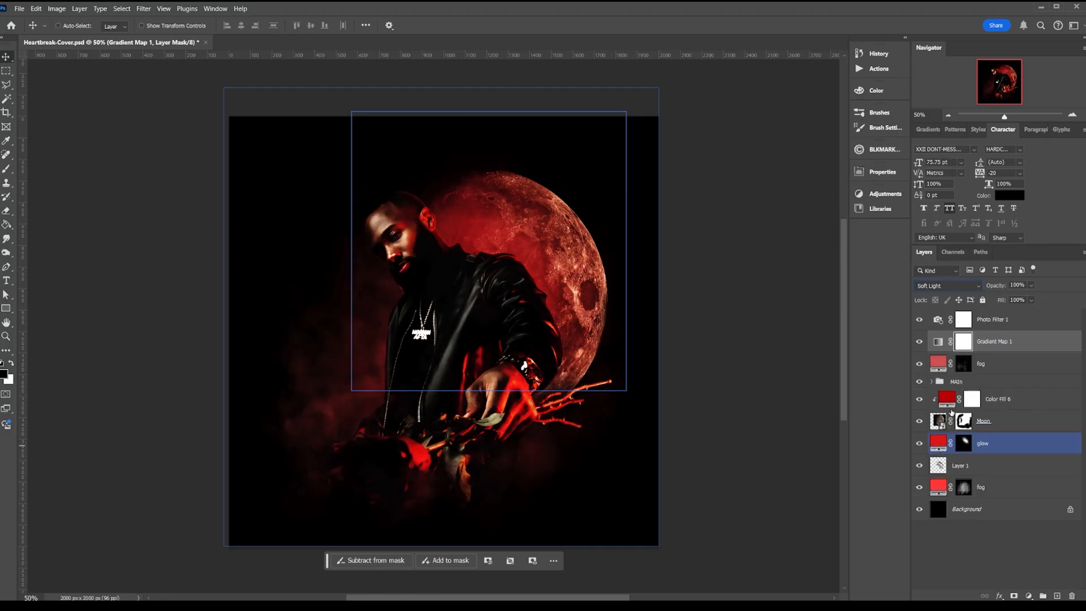
pyautogui.moveTo(994, 286); pyautogui.dragTo(965, 291)
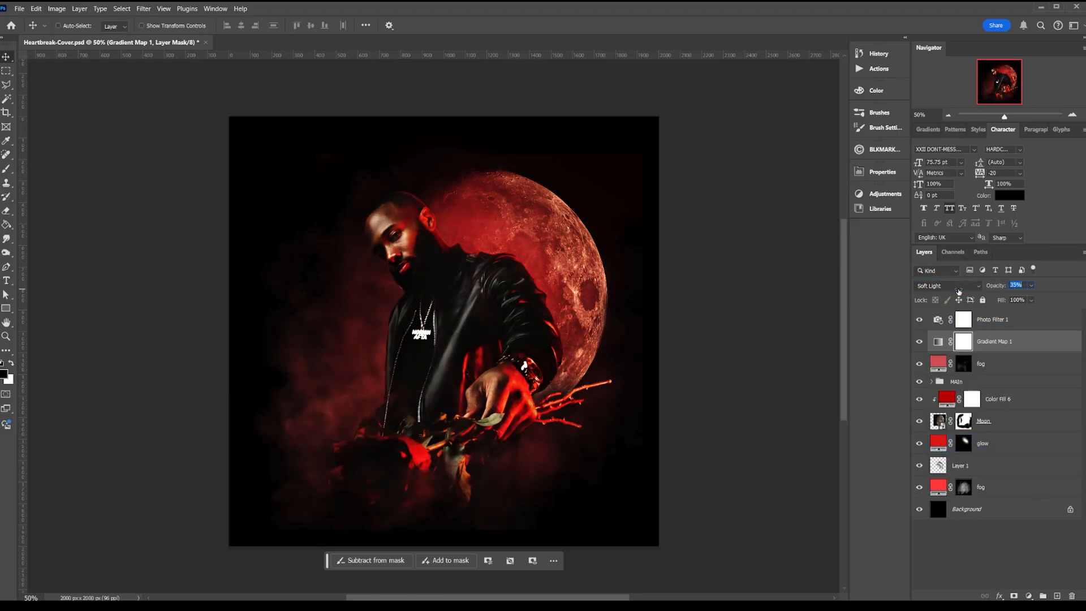
pyautogui.click(1010, 550)
# - Create a new layer at the top of the stack and fill it with mid-grey
pyautogui.click(1056, 596)
pyautogui.click(985, 323)
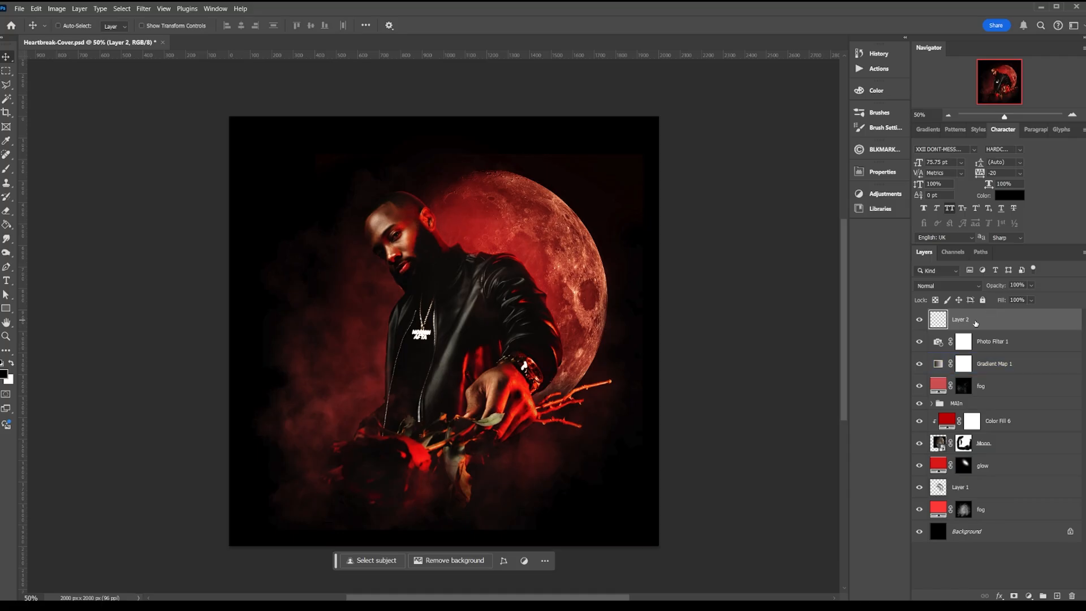
pyautogui.hotkey('shift', 'F5')
pyautogui.press('Return')
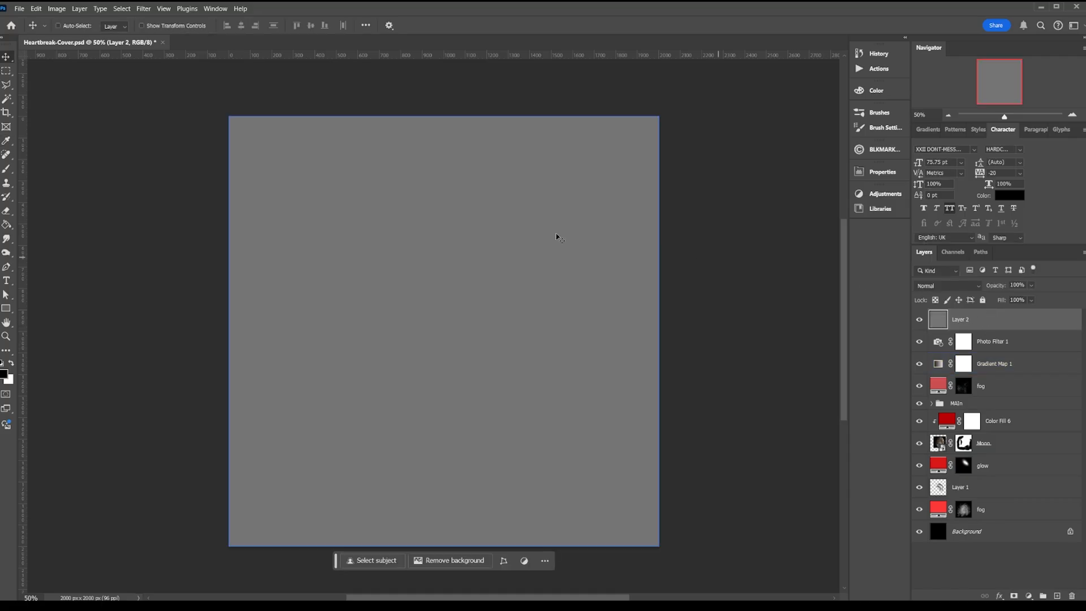
# - Apply the Add Noise filter to the grey layer with 16.19% monochromatic Gaussian noise
pyautogui.click(146, 10)
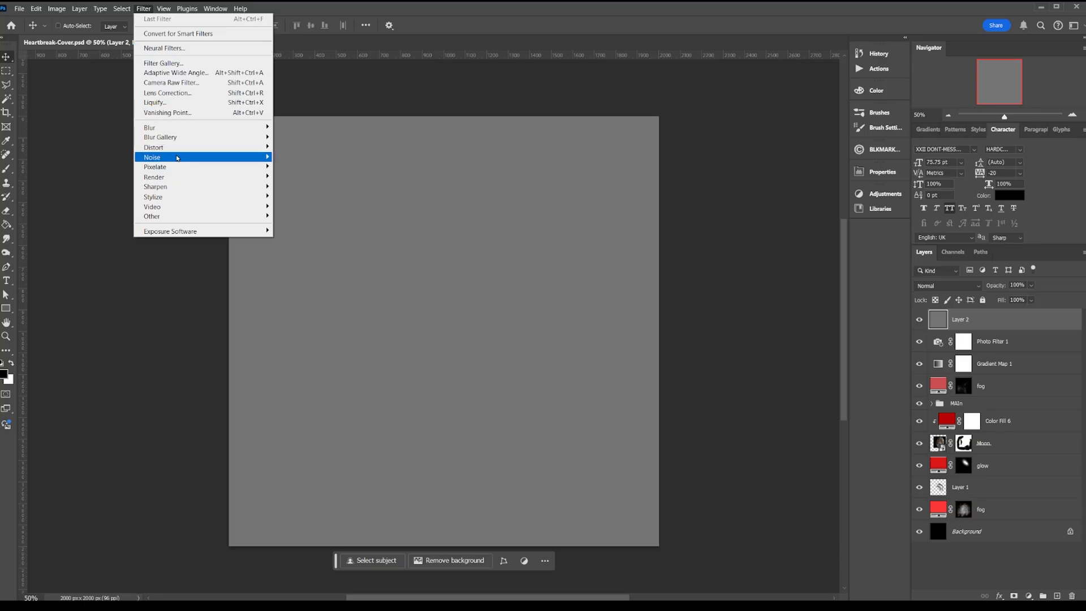
pyautogui.moveTo(178, 158)
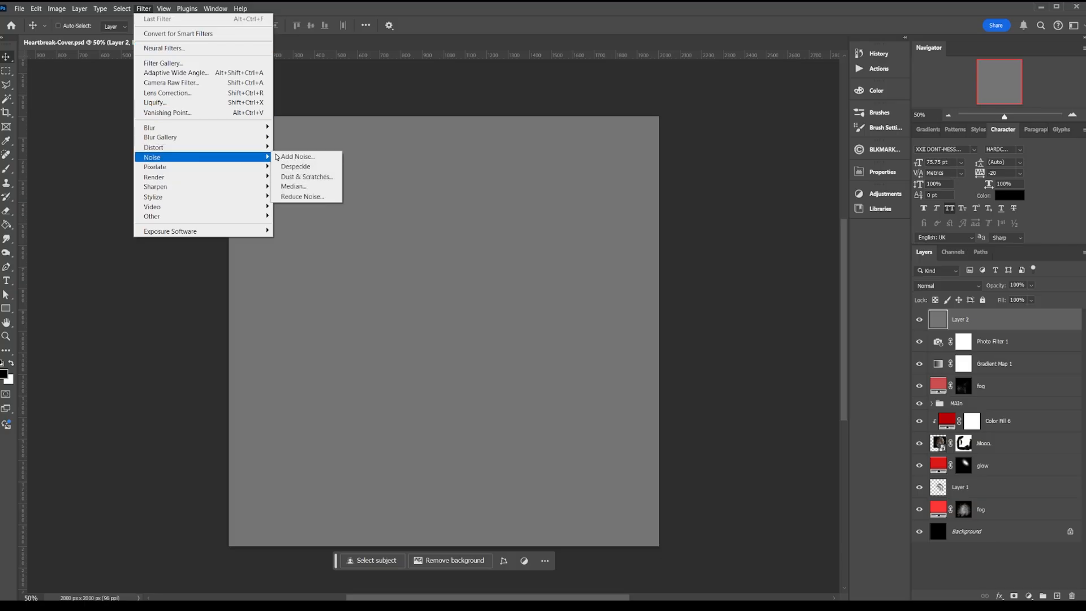
pyautogui.click(327, 158)
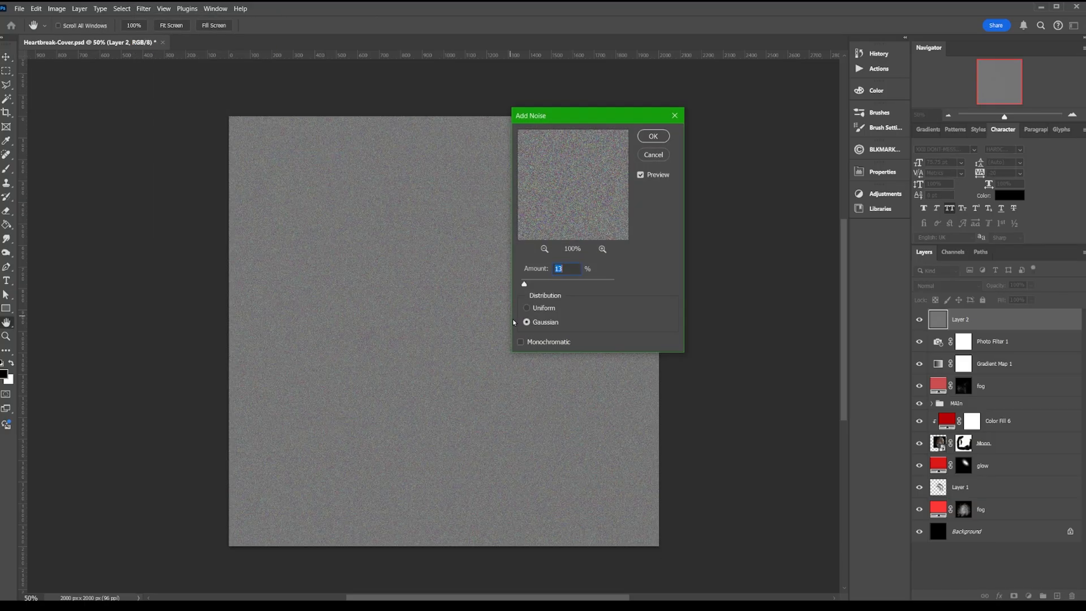
pyautogui.click(520, 342)
pyautogui.moveTo(526, 286); pyautogui.dragTo(527, 284)
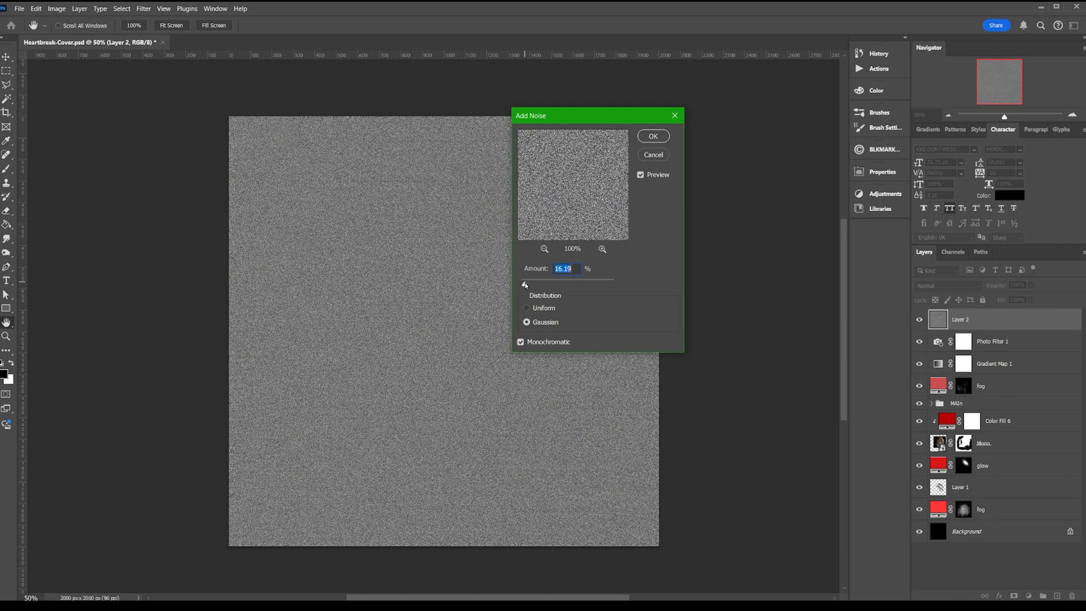
pyautogui.click(652, 137)
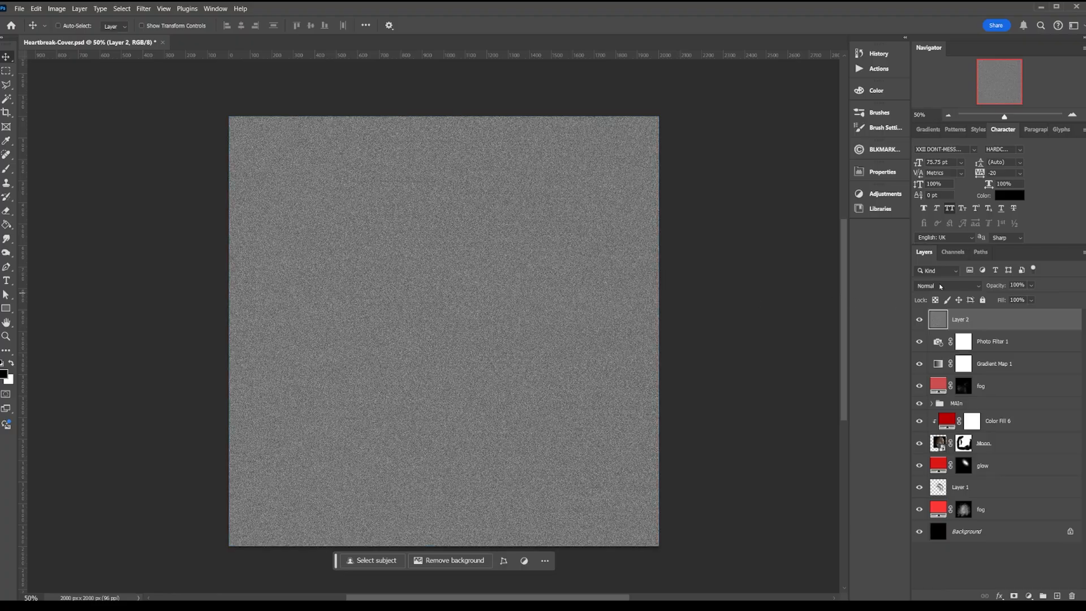
# - Set the noise layer to Soft Light at 44% opacity and save the document
pyautogui.click(940, 286)
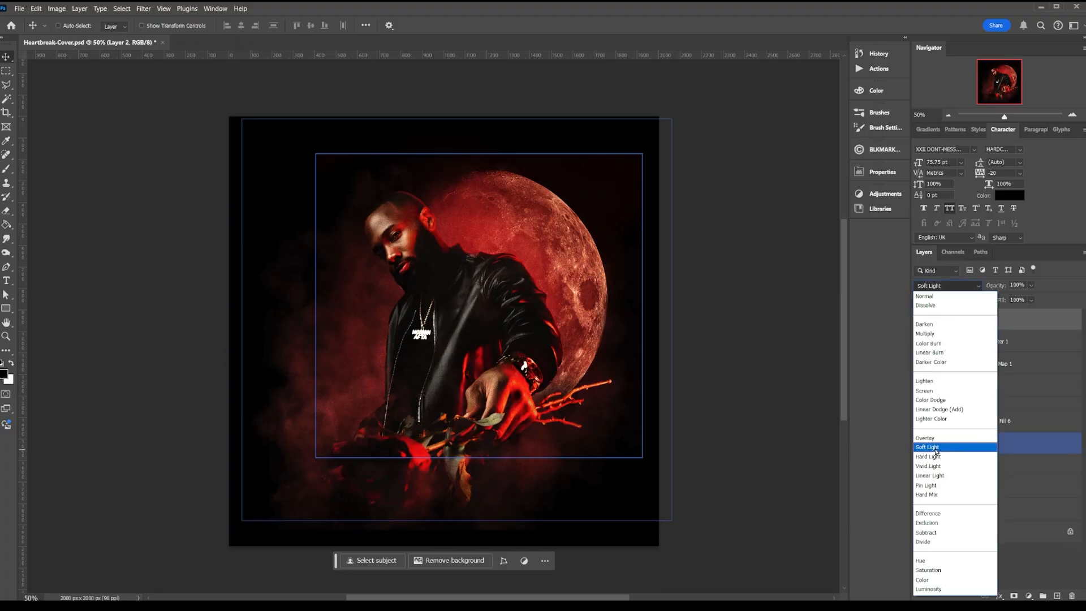
pyautogui.click(936, 448)
pyautogui.moveTo(999, 286); pyautogui.dragTo(985, 286)
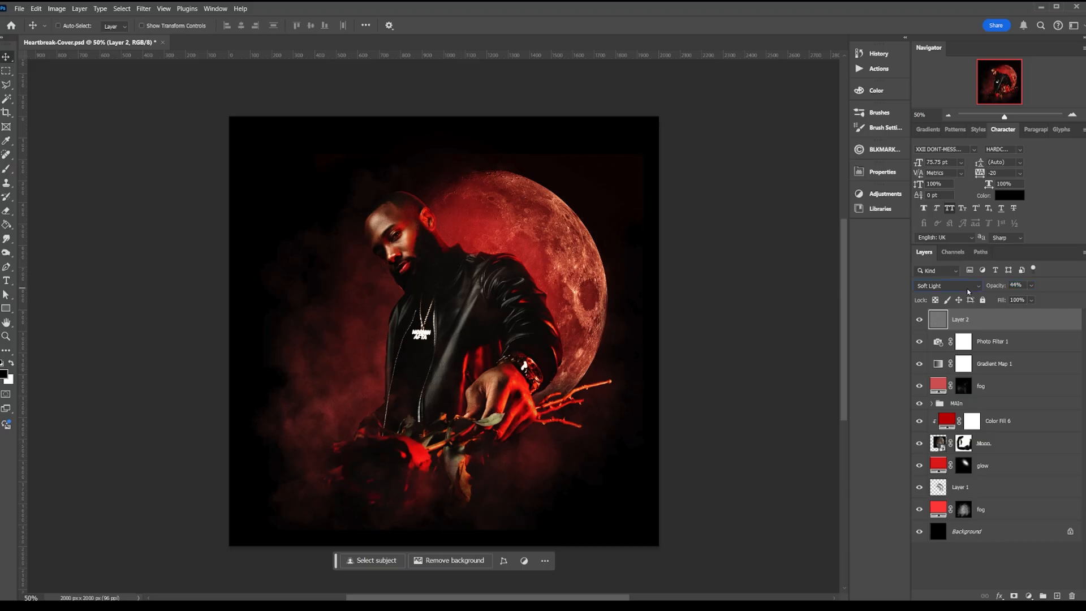
pyautogui.hotkey('ctrl', 's')
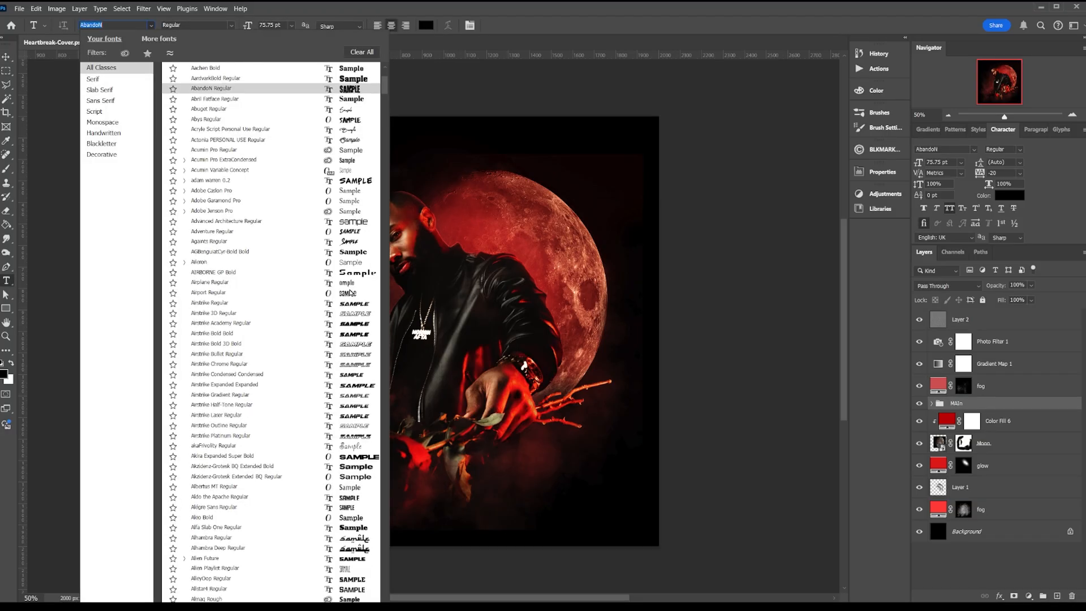
# - Choose the Amador font and enter the white title text TALES OF HARTBREAK above the man's head
pyautogui.scroll(-5, 353, 290)
pyautogui.click(352, 288)
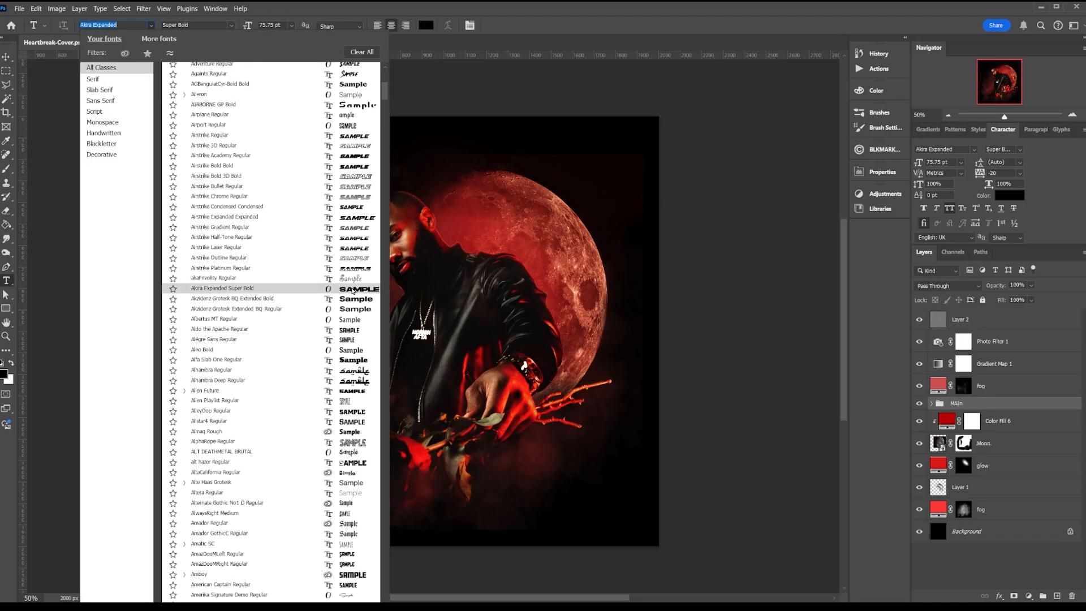
pyautogui.scroll(-3, 352, 290)
pyautogui.scroll(-2, 353, 289)
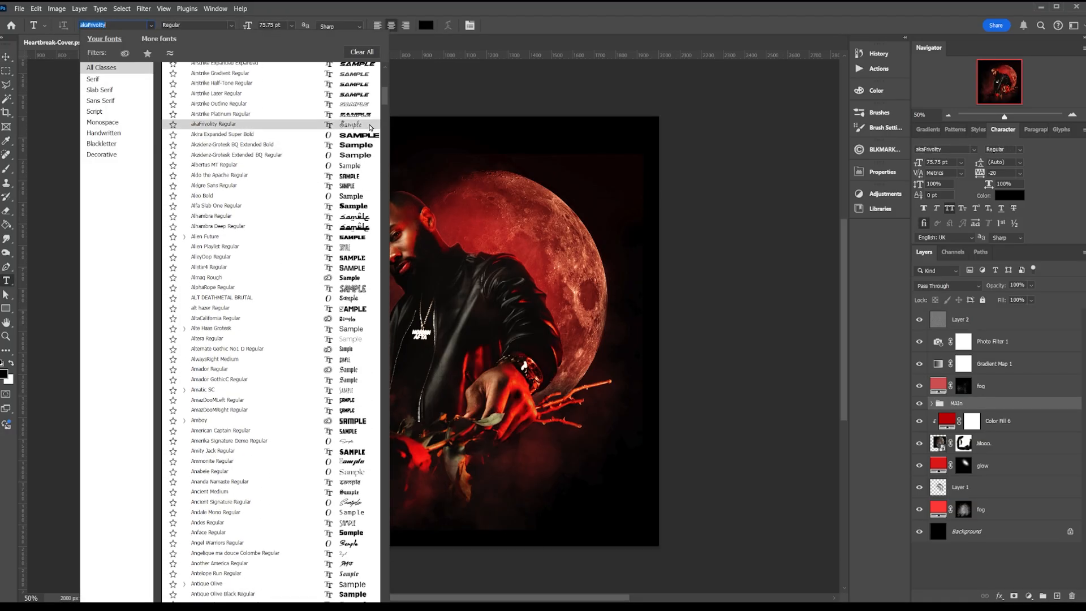
pyautogui.scroll(-2, 359, 188)
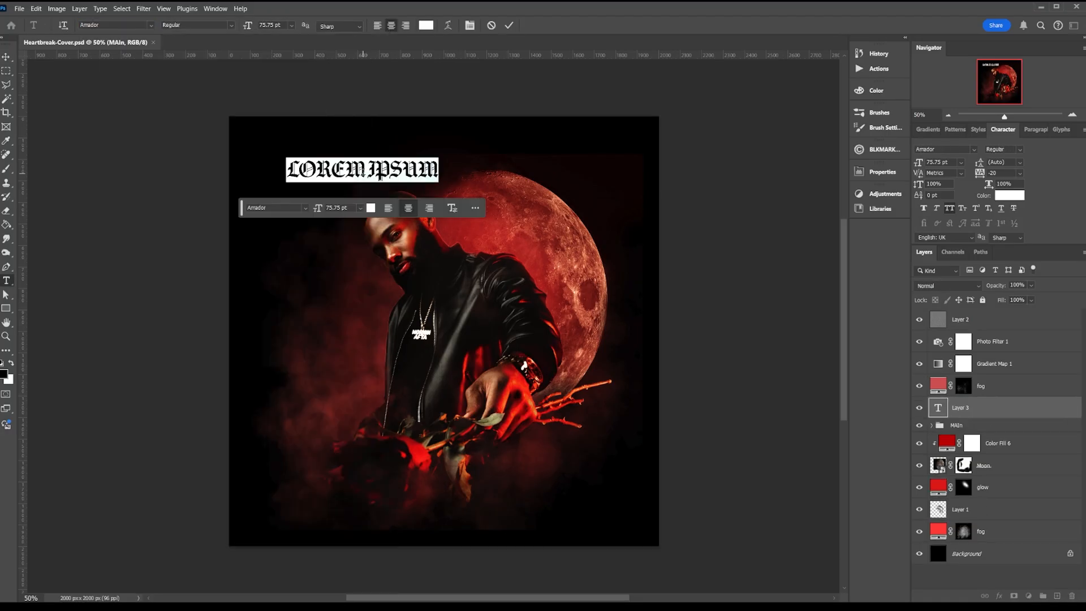
pyautogui.write('TAL')
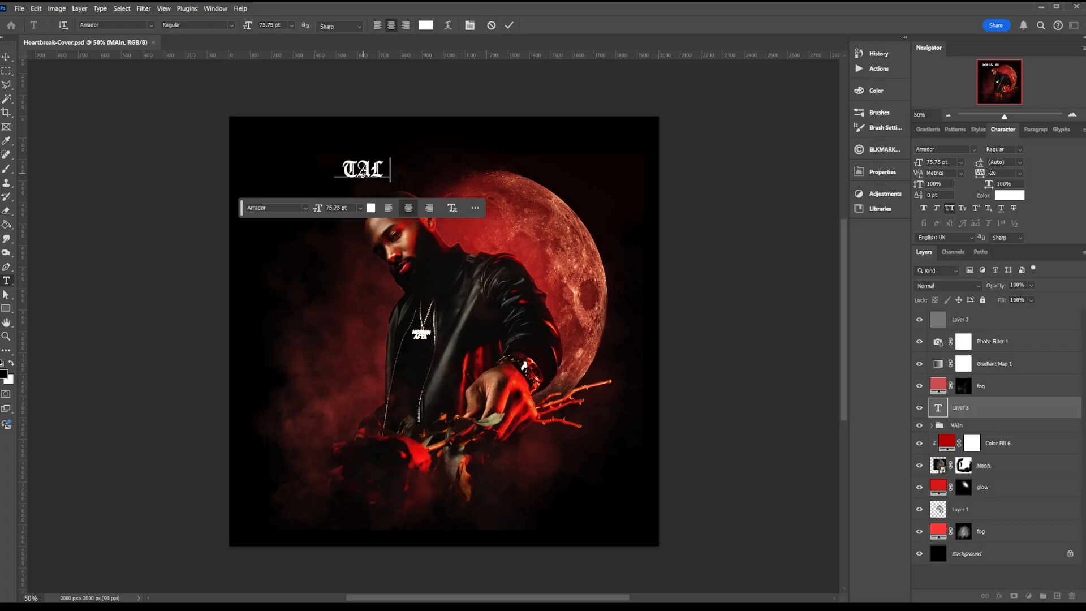
pyautogui.write('ES OF HARTBREAK')
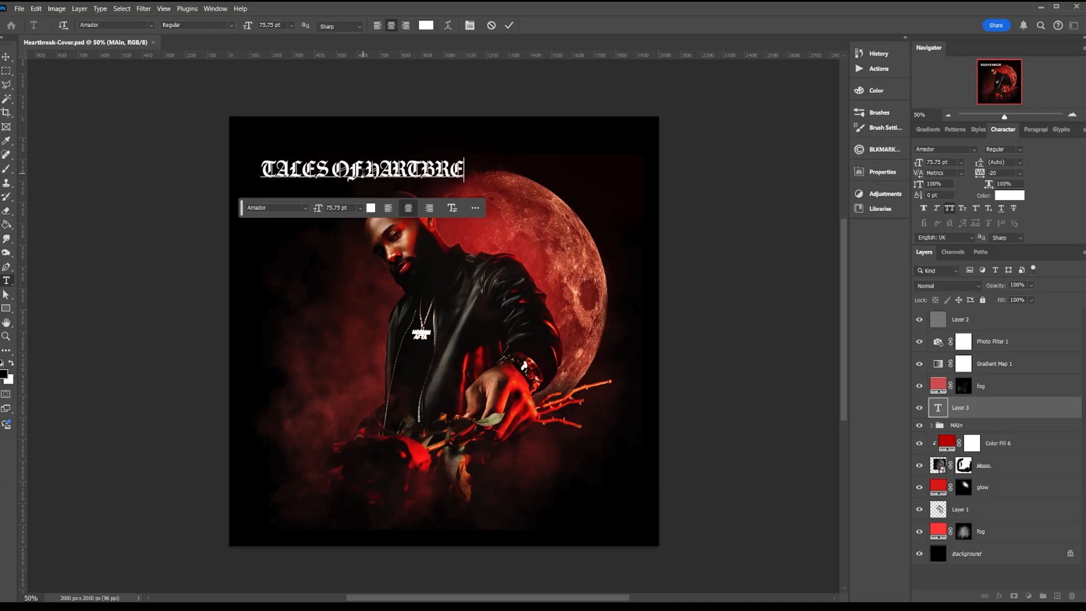
# - Turn off all caps for the title, correct it to read "Tales of heartbreak", and select the whole text
pyautogui.tripleClick(364, 169)
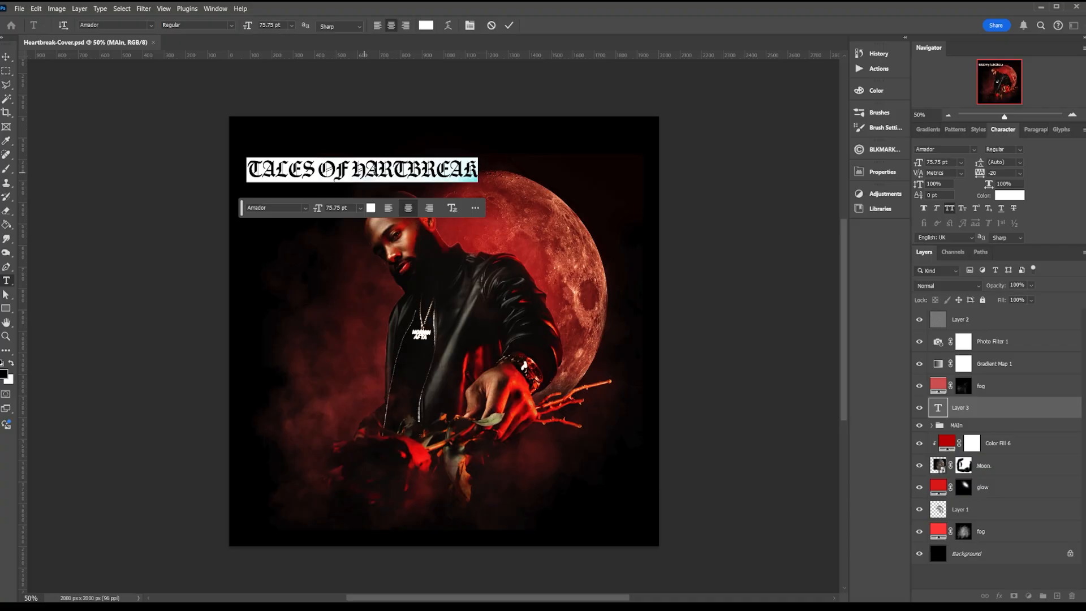
pyautogui.click(950, 208)
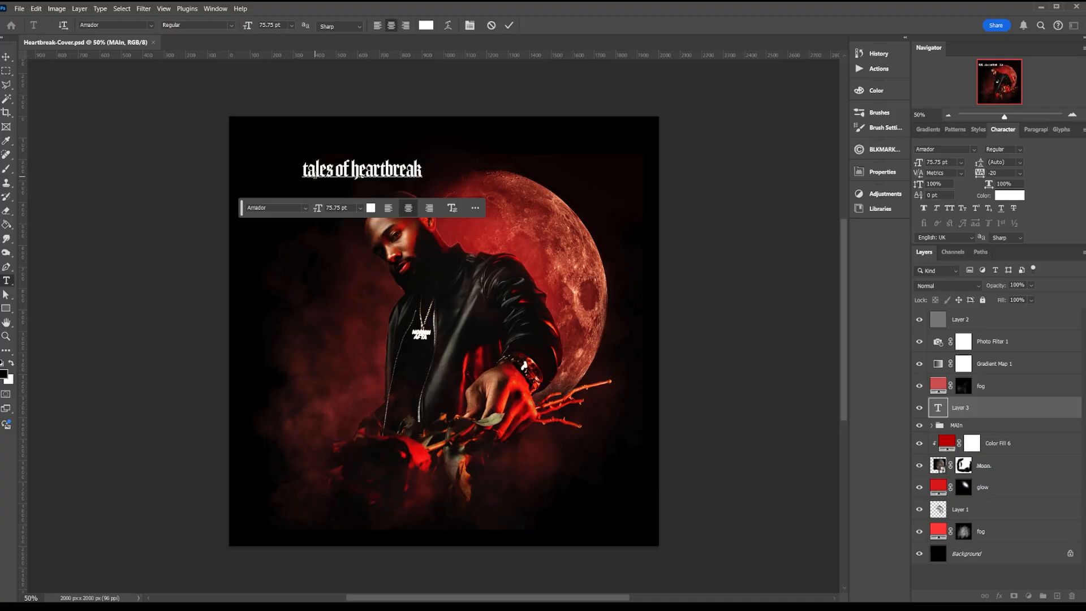
pyautogui.click(314, 174)
pyautogui.press('BackSpace')
pyautogui.write('T')
pyautogui.hotkey('ctrl', 'a')
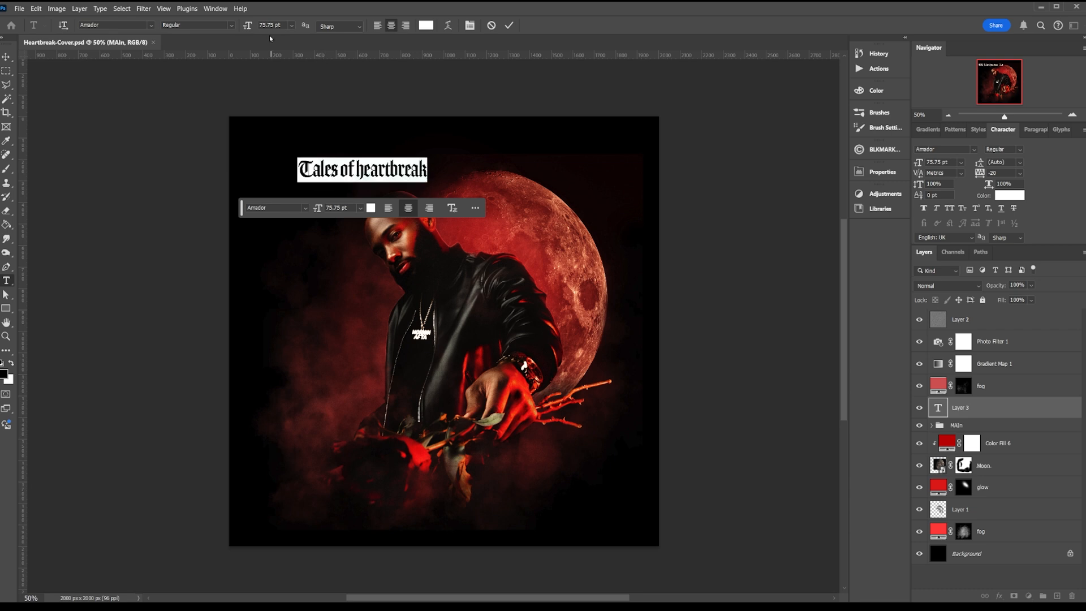
# - Set the title text to 123 pt, capitalize the H of Heartbreak, and change the font to Black Drama Demo
pyautogui.moveTo(251, 27); pyautogui.dragTo(274, 29)
pyautogui.click(356, 168)
pyautogui.write('H')
pyautogui.hotkey('ctrl', 'a')
pyautogui.click(151, 26)
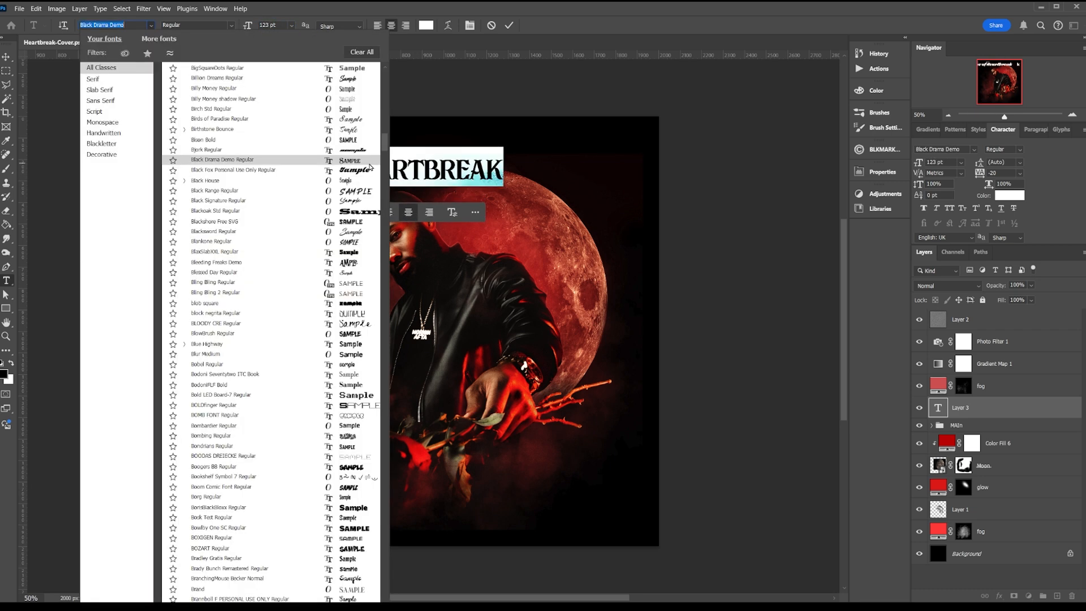
pyautogui.click(255, 160)
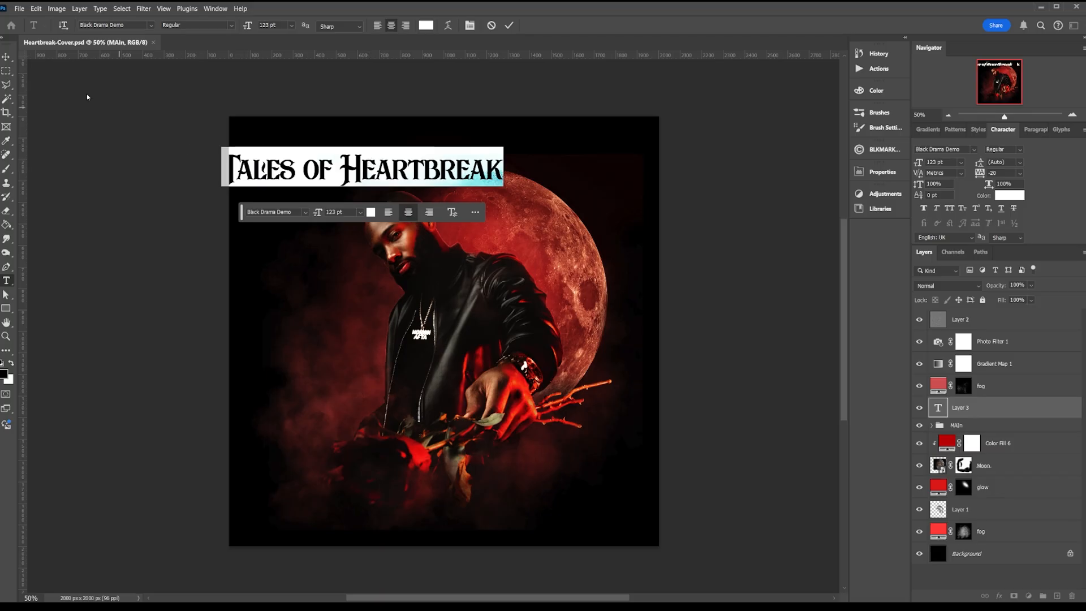
# - Move the title to the bottom centre of the cover and place its layer directly above Background
pyautogui.click(6, 57)
pyautogui.moveTo(351, 187); pyautogui.dragTo(433, 191)
pyautogui.hotkey('ctrl', '[')
pyautogui.moveTo(516, 182); pyautogui.dragTo(518, 527)
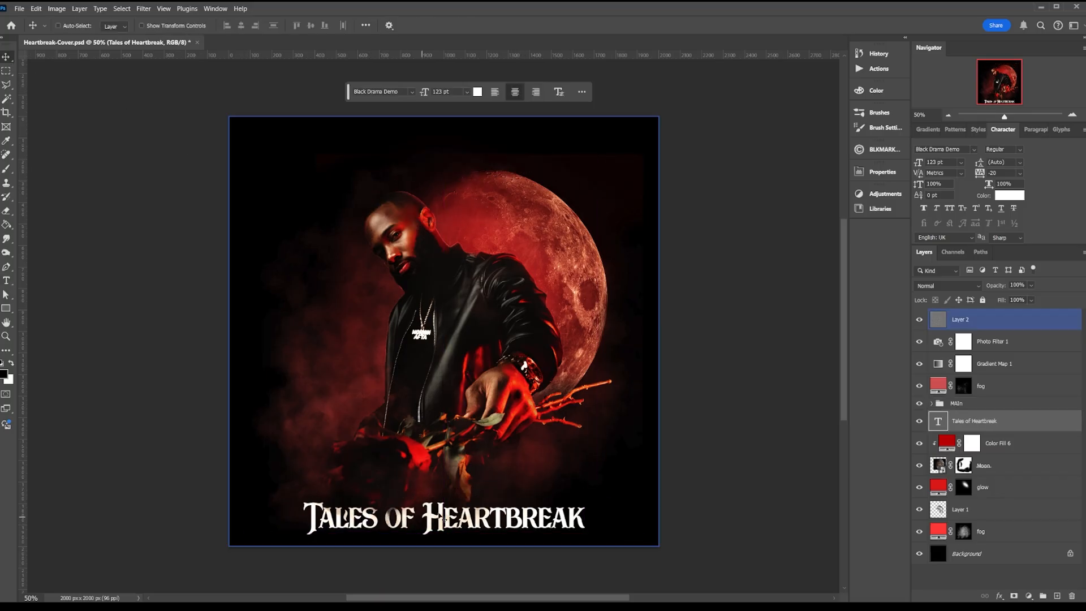
pyautogui.moveTo(1004, 423); pyautogui.dragTo(980, 537)
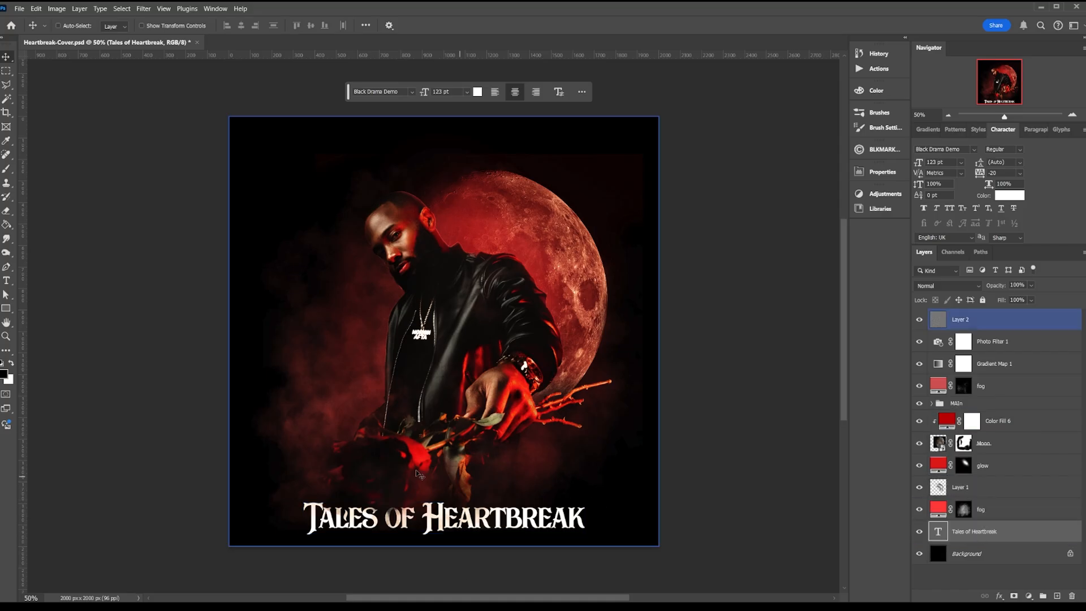
pyautogui.moveTo(508, 519); pyautogui.dragTo(508, 518)
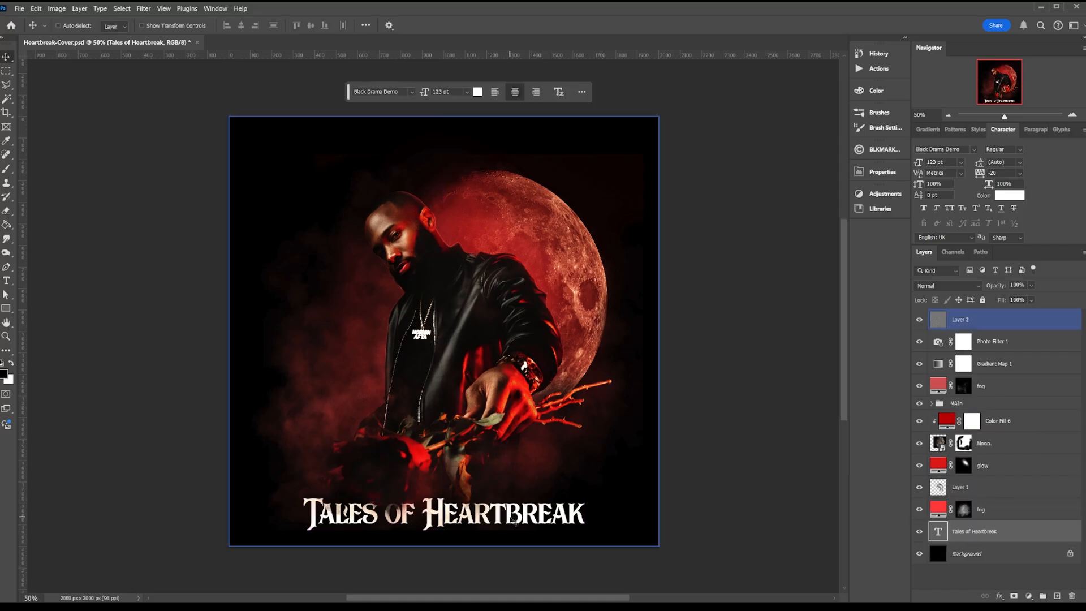
# - Scale the title down to 117.6 pt
pyautogui.hotkey('ctrl', 't')
pyautogui.moveTo(439, 491); pyautogui.dragTo(439, 489)
pyautogui.press('Return')
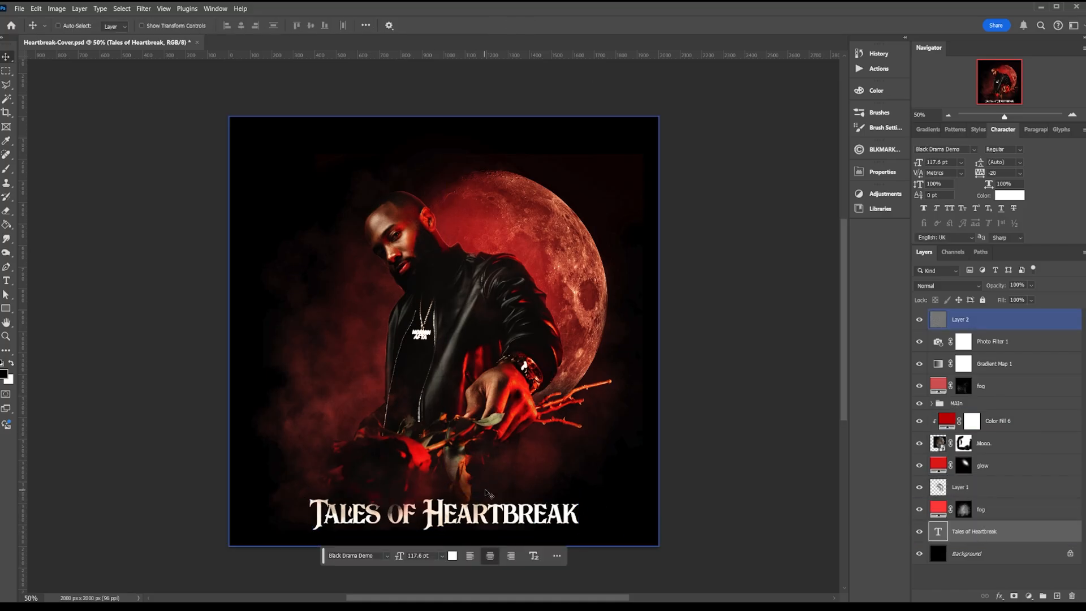
# - Add a separate text line reading "Mornin Afta" above the right end of the title
pyautogui.click(575, 466)
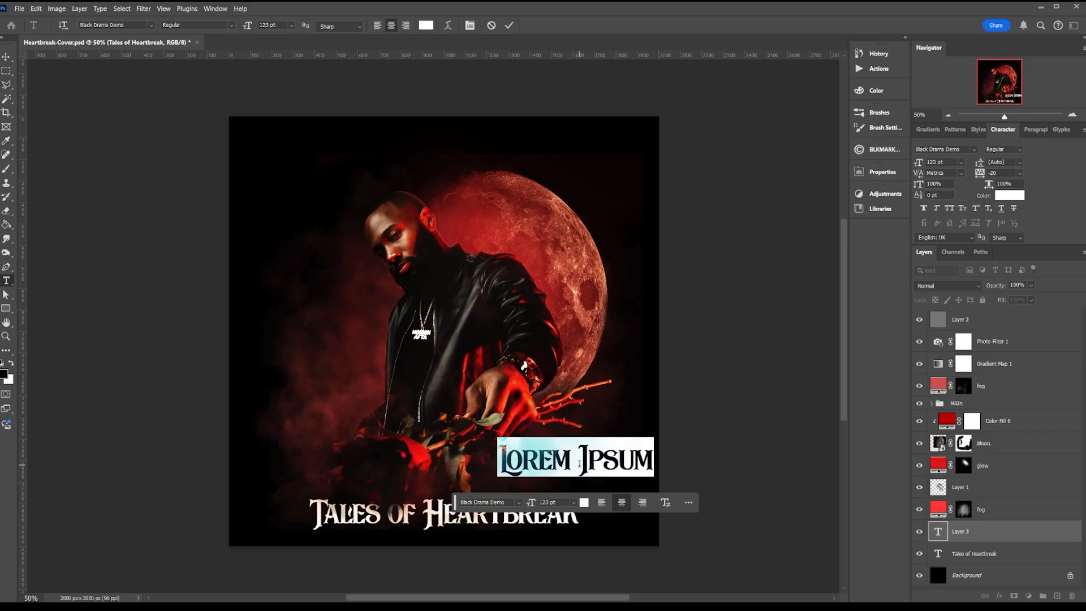
pyautogui.write('Mornin Aft')
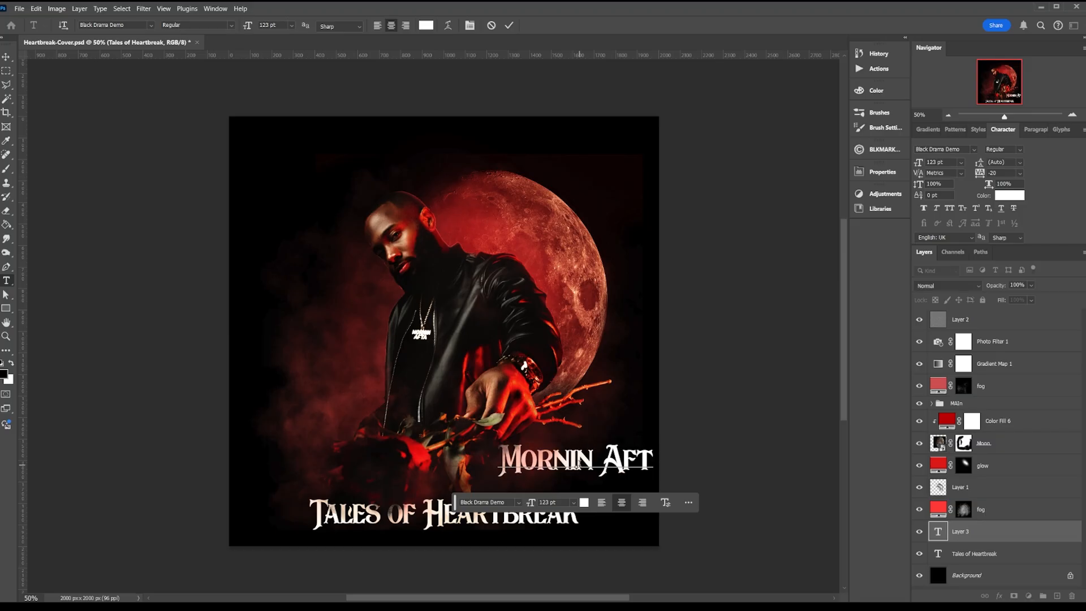
pyautogui.write('a')
# - Format the Mornin Afta line as all-caps Aileron at 26 pt with 700 tracking
pyautogui.hotkey('ctrl', 'a')
pyautogui.click(150, 25)
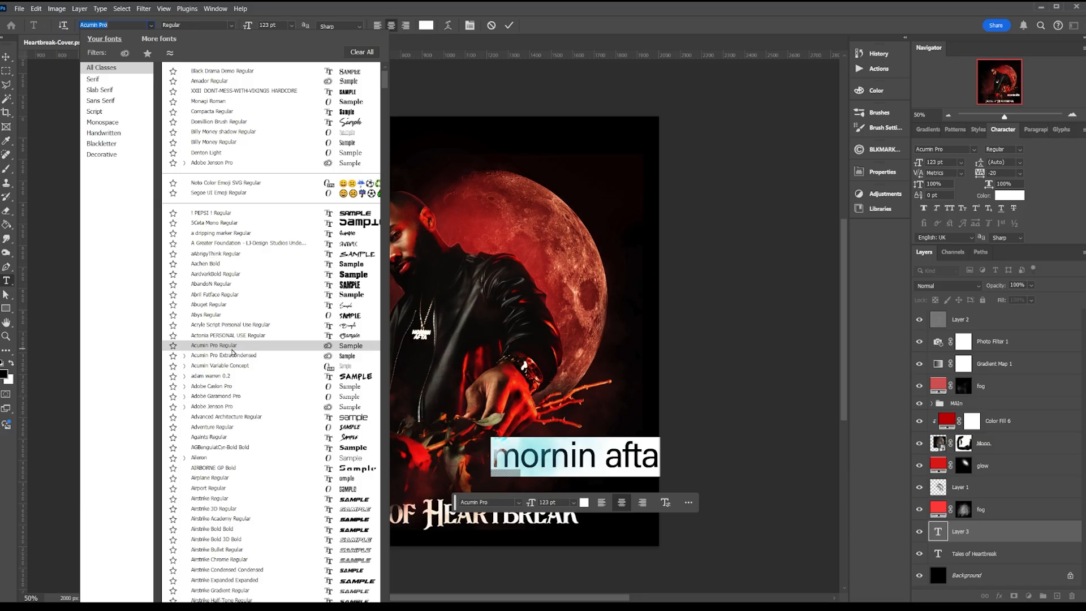
pyautogui.click(226, 457)
pyautogui.click(950, 209)
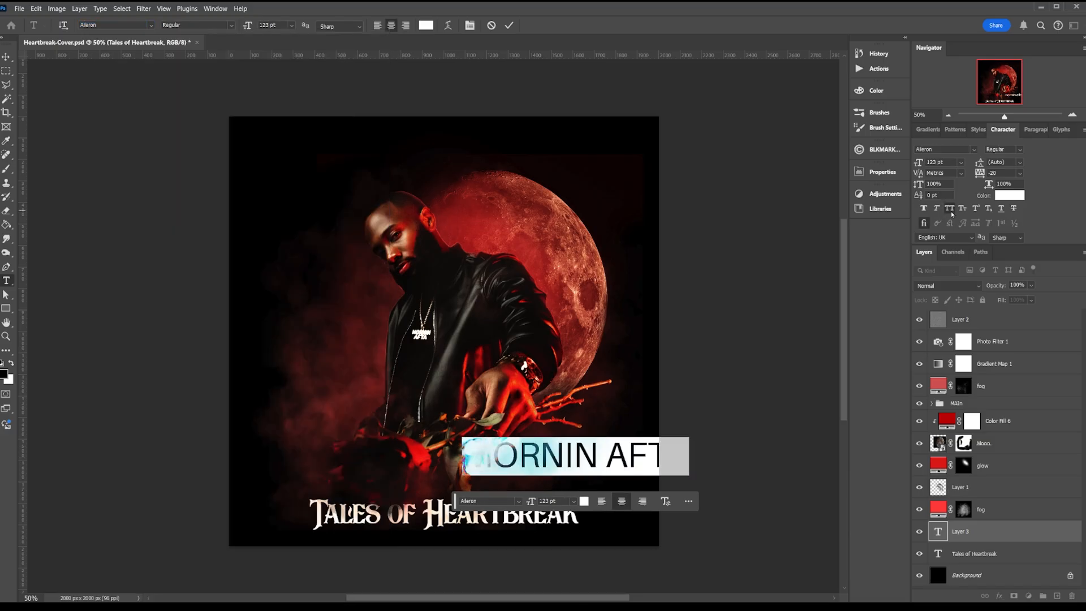
pyautogui.moveTo(918, 162); pyautogui.dragTo(867, 184)
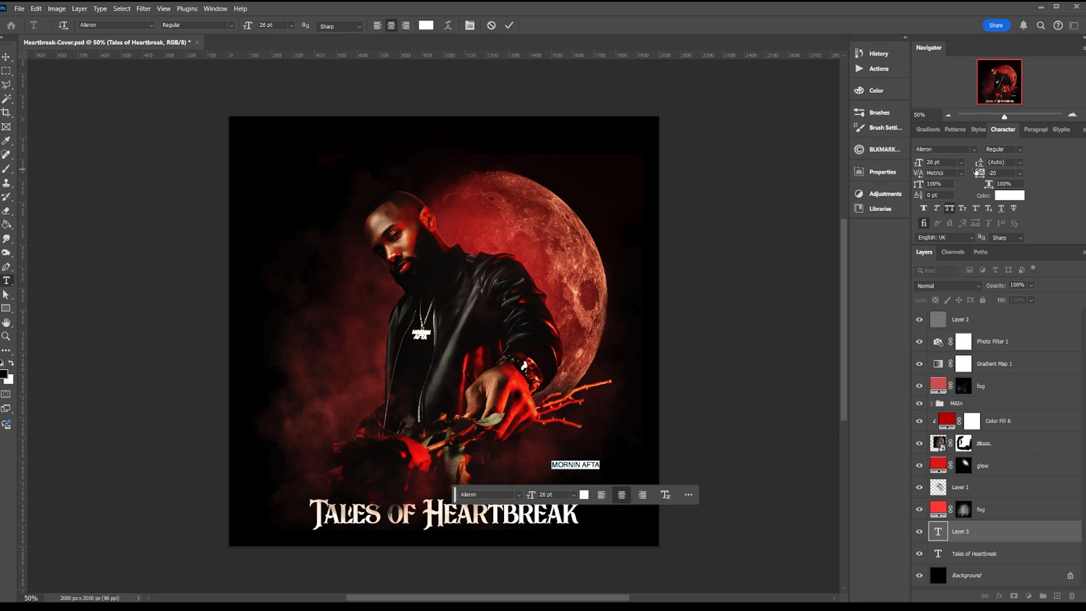
pyautogui.moveTo(977, 171); pyautogui.dragTo(998, 171)
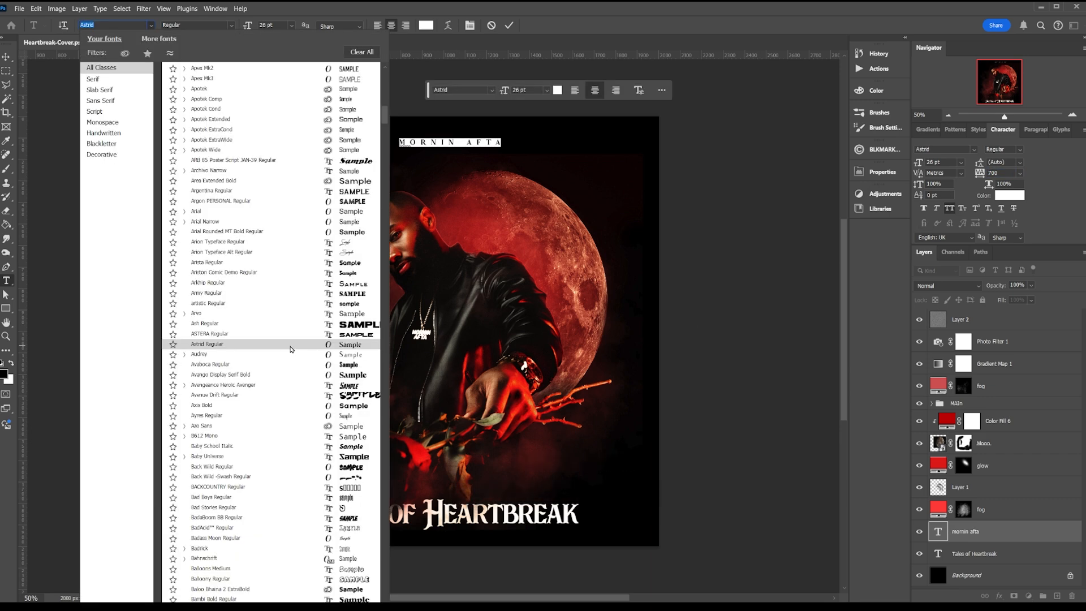
# - Change the MORNIN AFTA line to the Astrid font, place it just above the title's right end, and save the document
pyautogui.click(290, 346)
pyautogui.click(468, 143)
pyautogui.hotkey('ctrl', 'Return')
pyautogui.press('v')
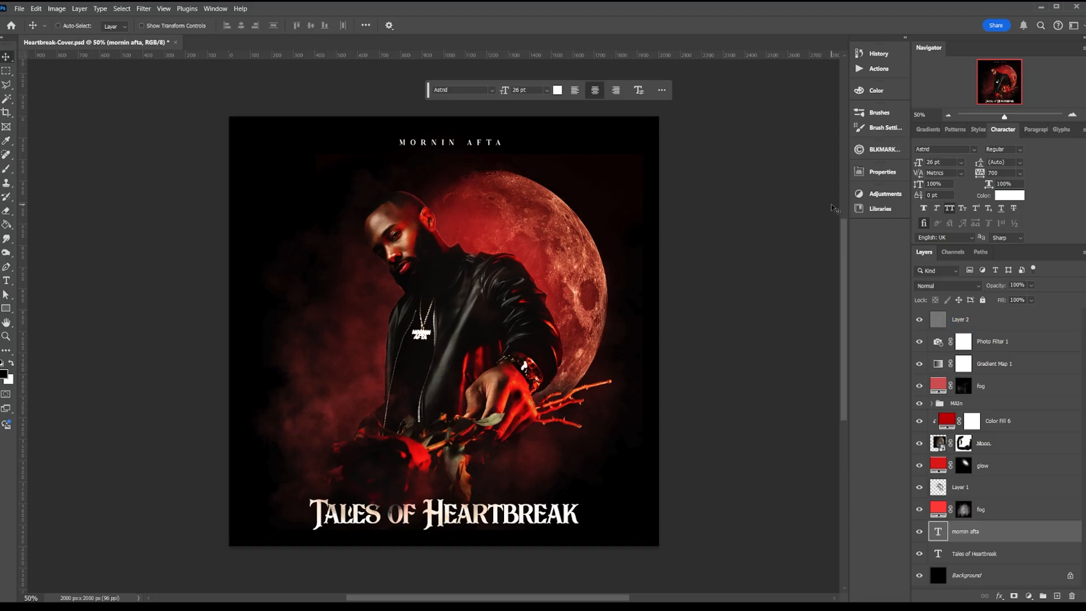
pyautogui.moveTo(496, 153); pyautogui.dragTo(574, 506)
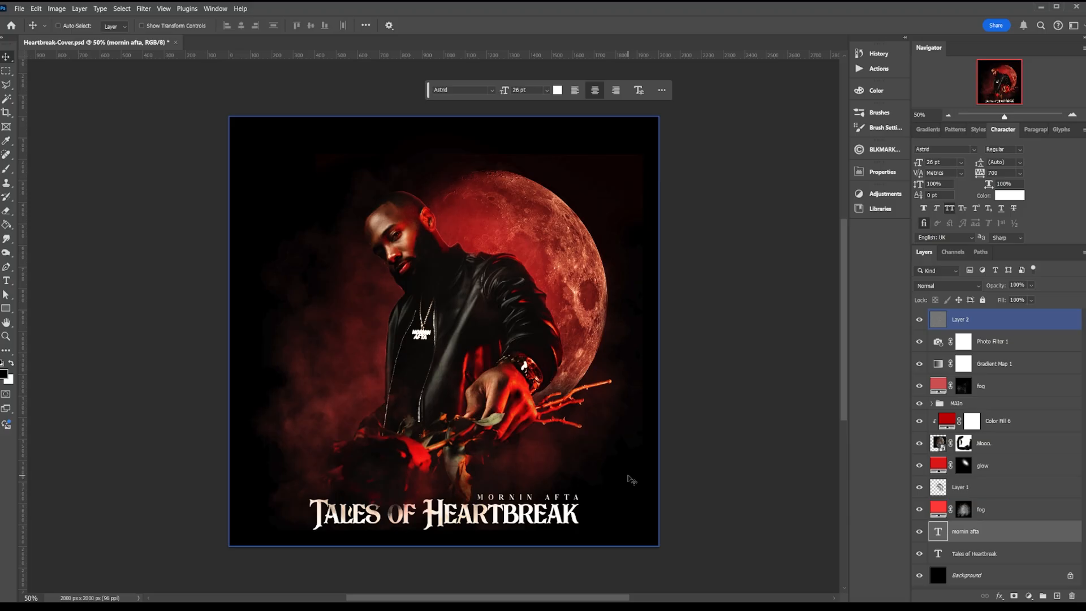
pyautogui.hotkey('ctrl', 's')
# - Shift all layers from the upper fog layer through the title text slightly upward together and save the document
pyautogui.click(1012, 386)
pyautogui.keyDown('shift'); pyautogui.click(1012, 553); pyautogui.keyUp('shift')
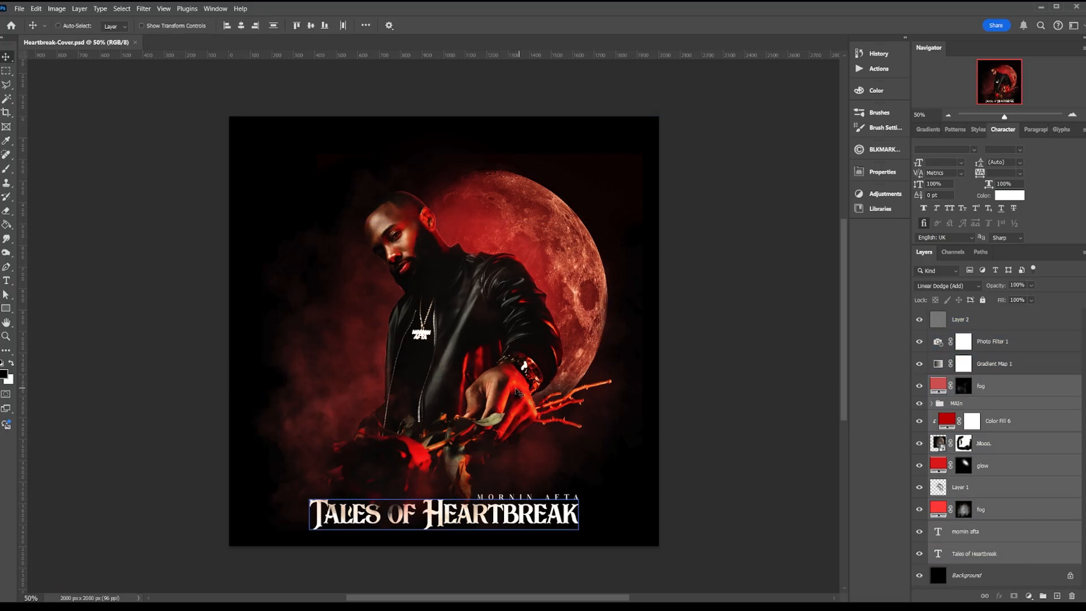
pyautogui.moveTo(515, 391); pyautogui.dragTo(509, 382)
pyautogui.hotkey('ctrl', 's')
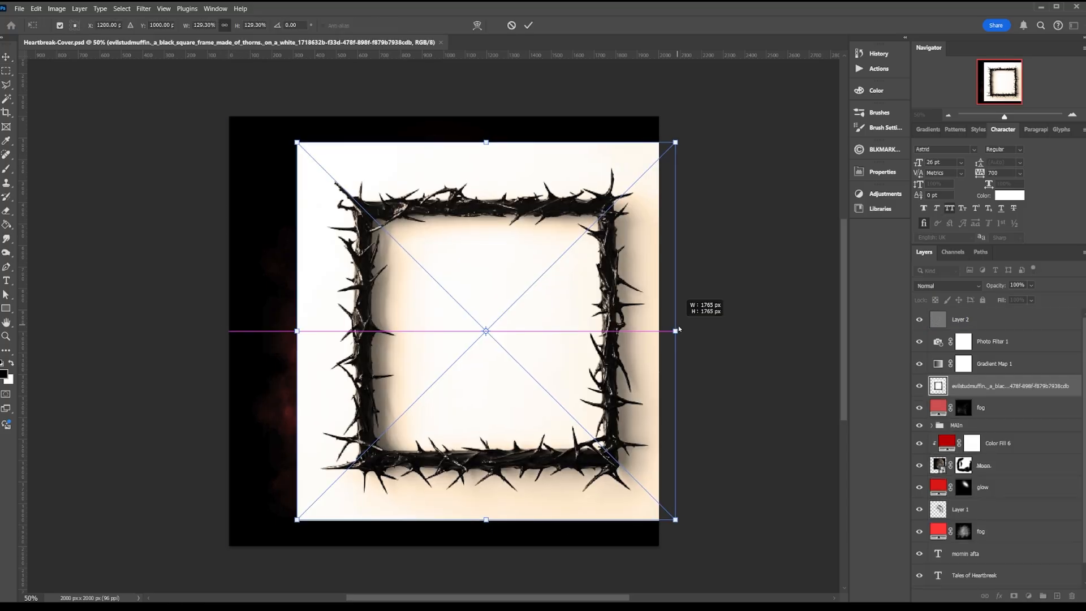
# - Scale the placed thorn frame image to about 3147 px square so the thorns line the canvas edges
pyautogui.moveTo(678, 328); pyautogui.dragTo(731, 328)
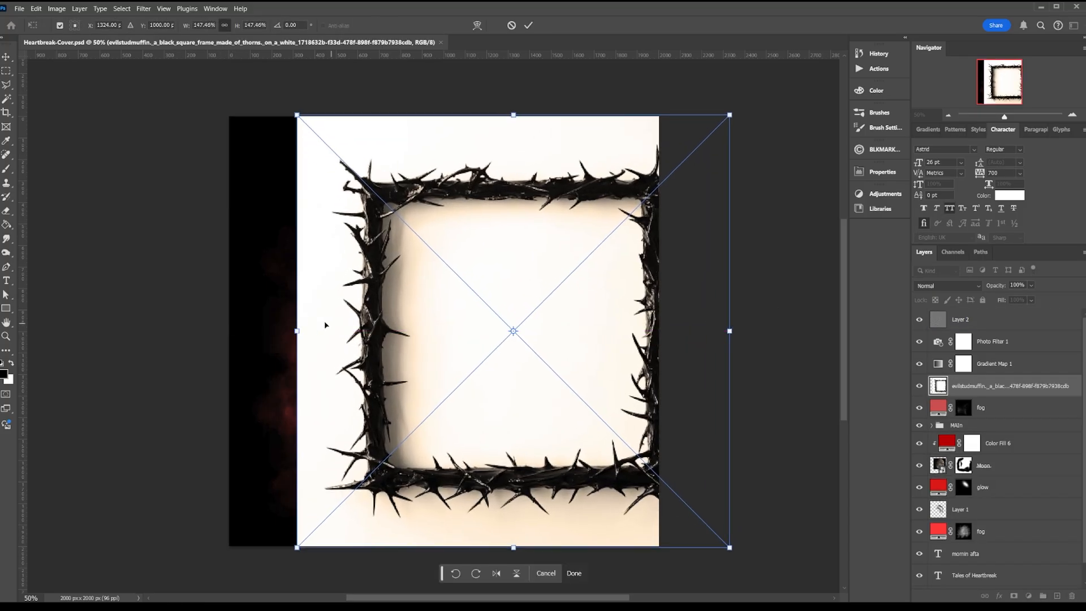
pyautogui.moveTo(297, 331); pyautogui.dragTo(104, 331)
pyautogui.moveTo(736, 329); pyautogui.dragTo(781, 328)
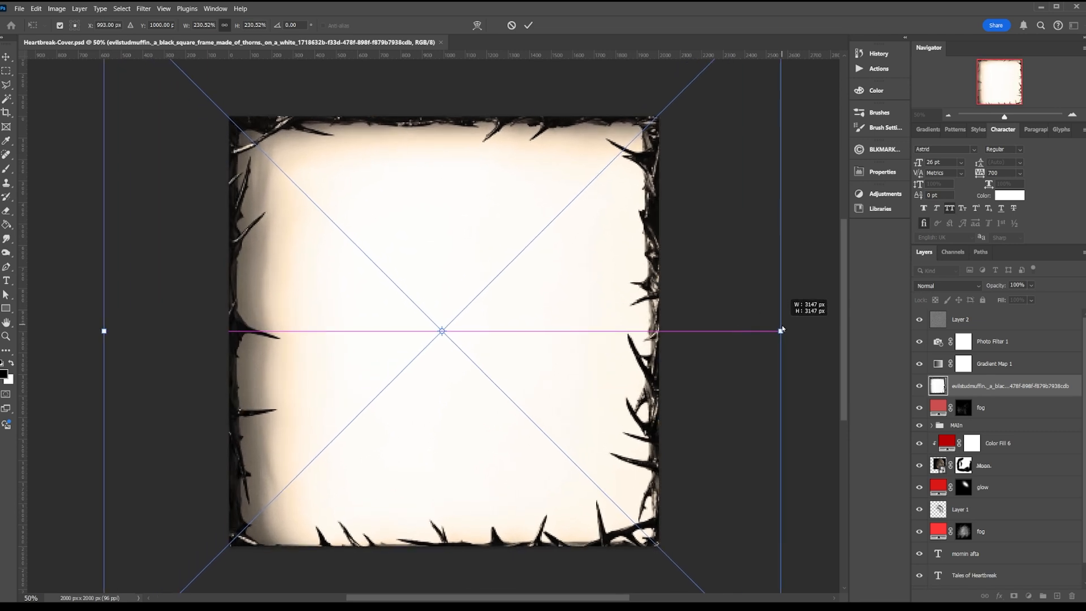
pyautogui.press('Return')
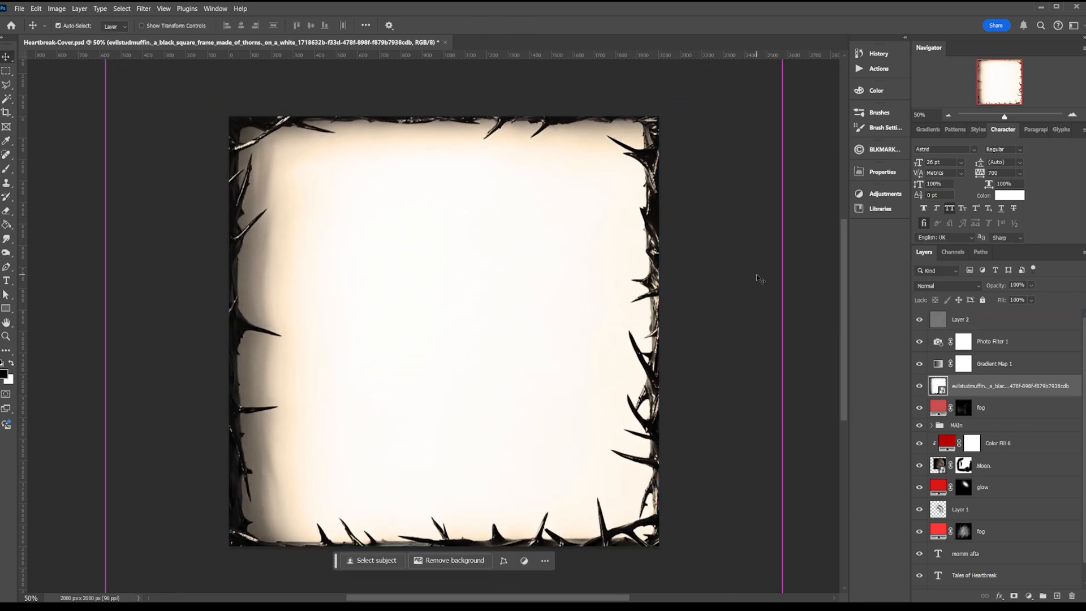
# - Invert the thorn image's colours and rename its layer "frame"
pyautogui.hotkey('ctrl', 'i')
pyautogui.doubleClick(1012, 388)
pyautogui.write('fr')
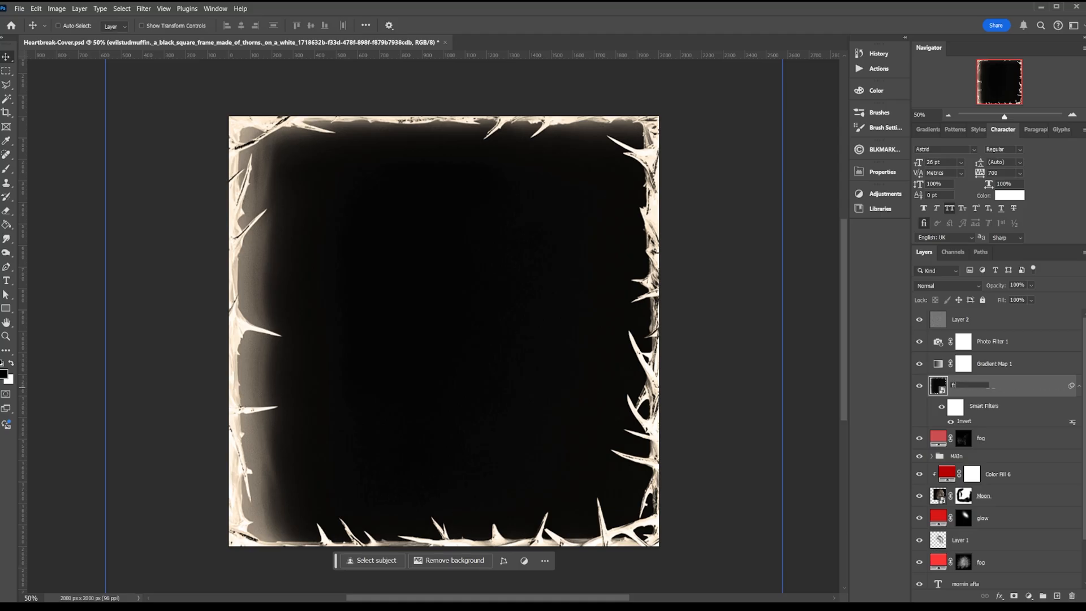
pyautogui.write('ame')
# - Set the frame layer to Screen blending and move it directly above Background
pyautogui.click(947, 286)
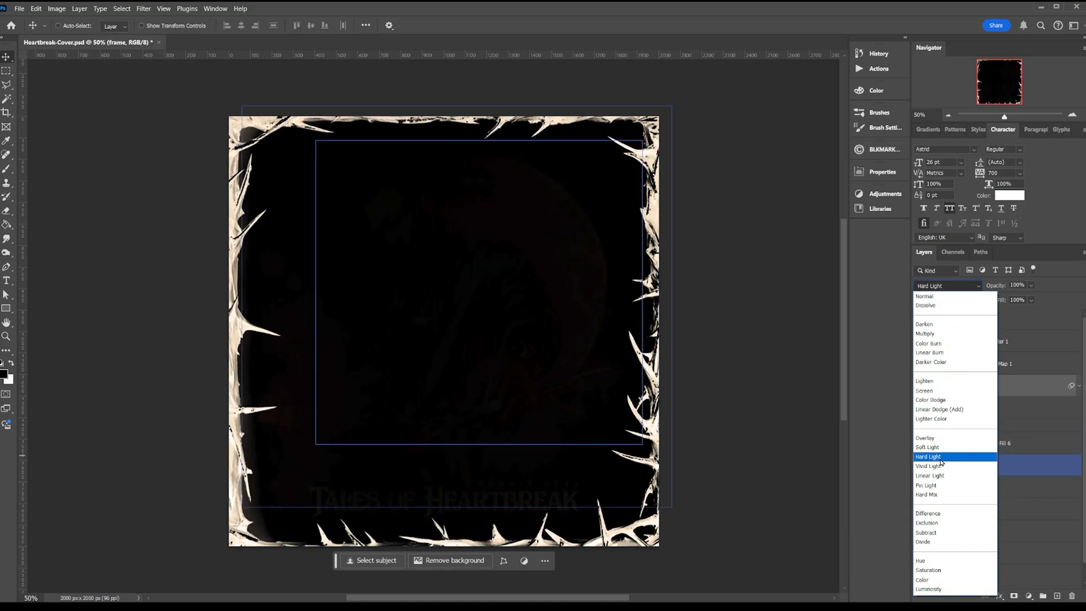
pyautogui.click(930, 390)
pyautogui.moveTo(971, 368); pyautogui.dragTo(968, 559)
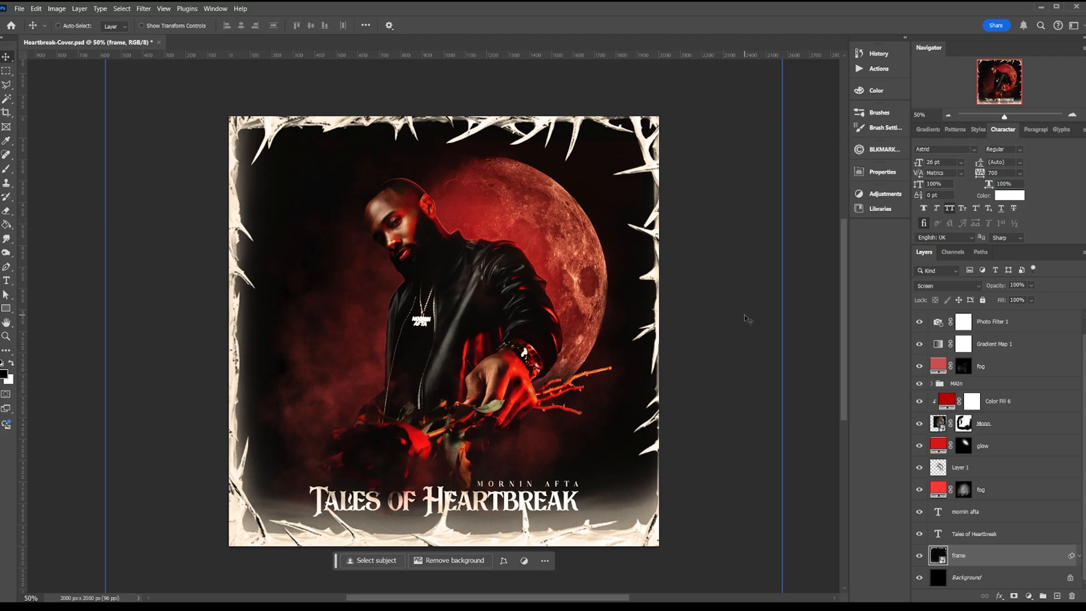
# - Add a Levels adjustment above the frame layer with a black input of 103 and midtones at 0.11
pyautogui.click(1028, 595)
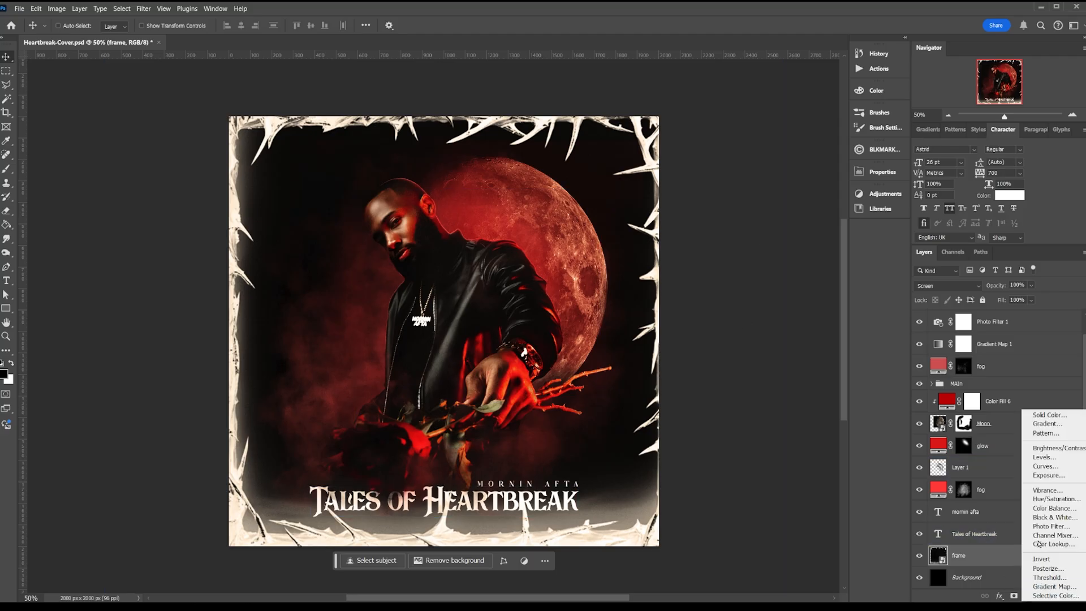
pyautogui.click(1035, 457)
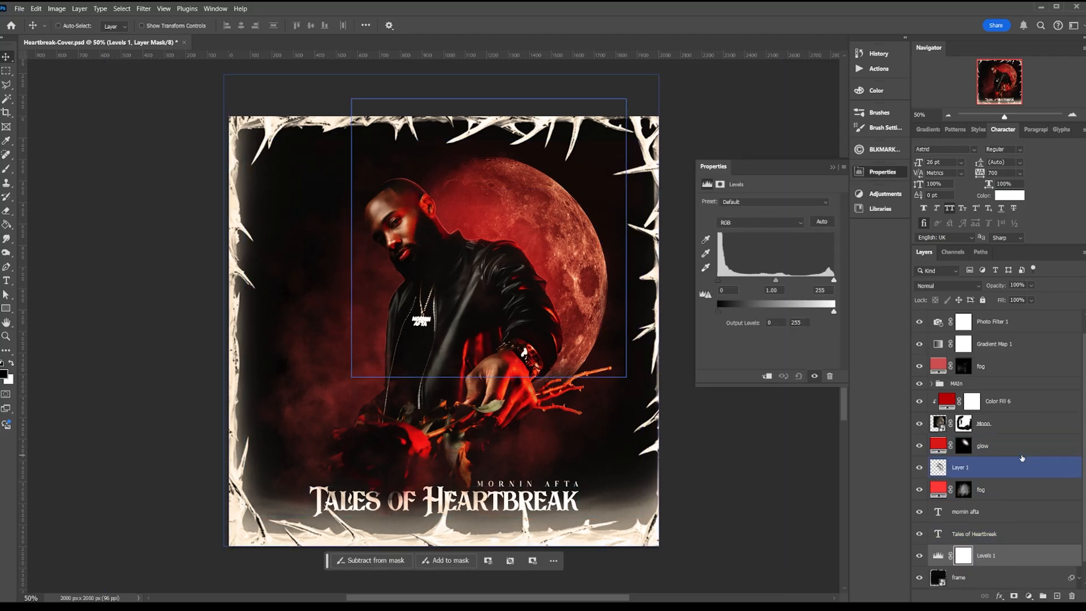
pyautogui.moveTo(719, 280); pyautogui.dragTo(830, 279)
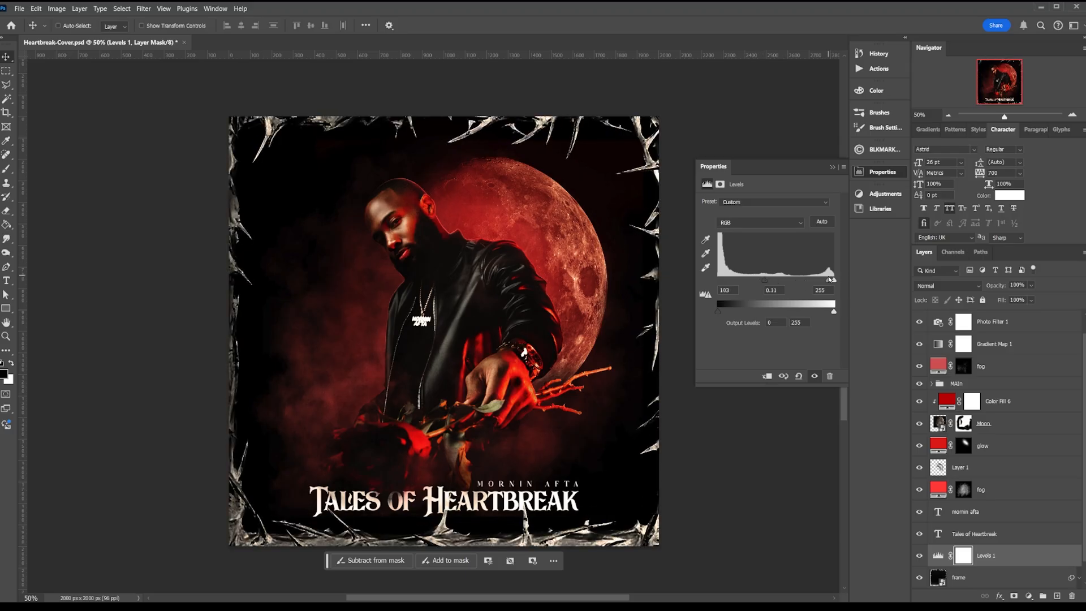
# - Lower the Levels white output to about 41, clip the adjustment to the frame layer, and save the document
pyautogui.moveTo(730, 312); pyautogui.dragTo(716, 311)
pyautogui.moveTo(834, 311); pyautogui.dragTo(736, 305)
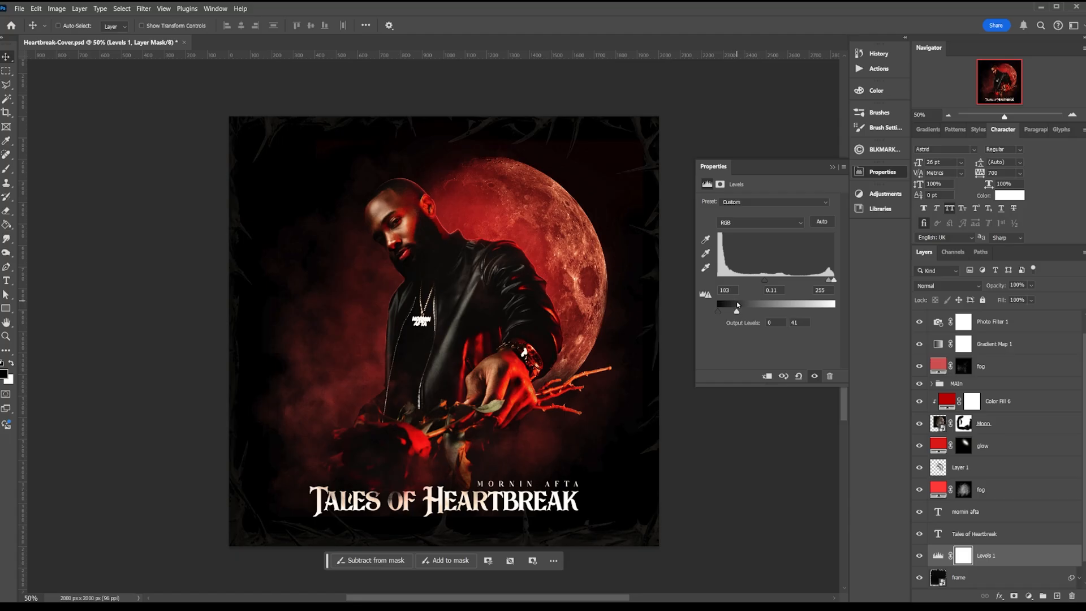
pyautogui.moveTo(785, 285); pyautogui.dragTo(796, 285)
pyautogui.click(832, 168)
pyautogui.hotkey('ctrl', 'alt', 'g')
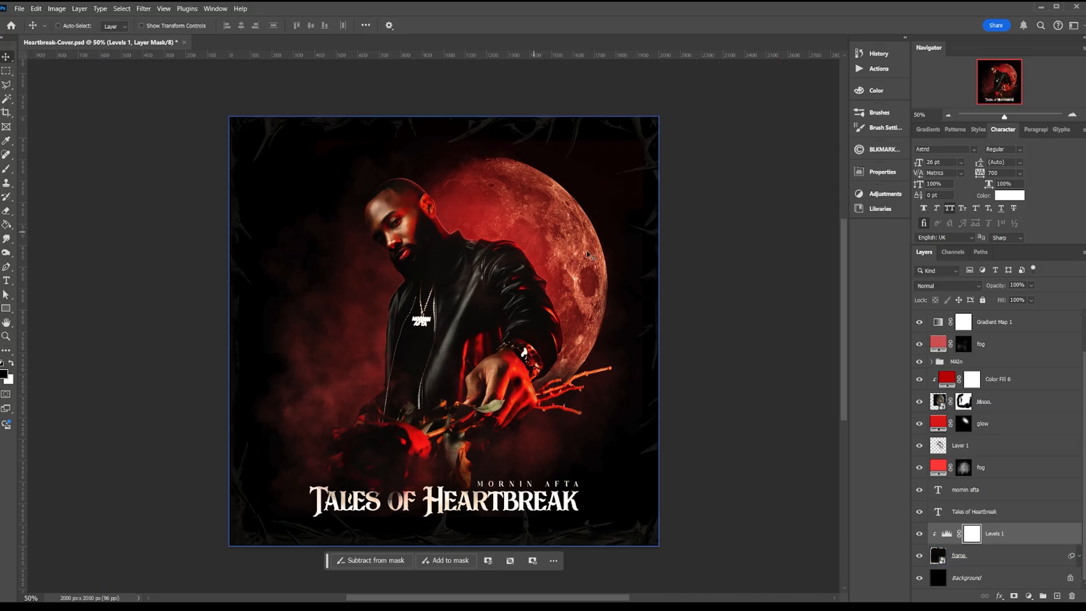
pyautogui.hotkey('ctrl', 's')
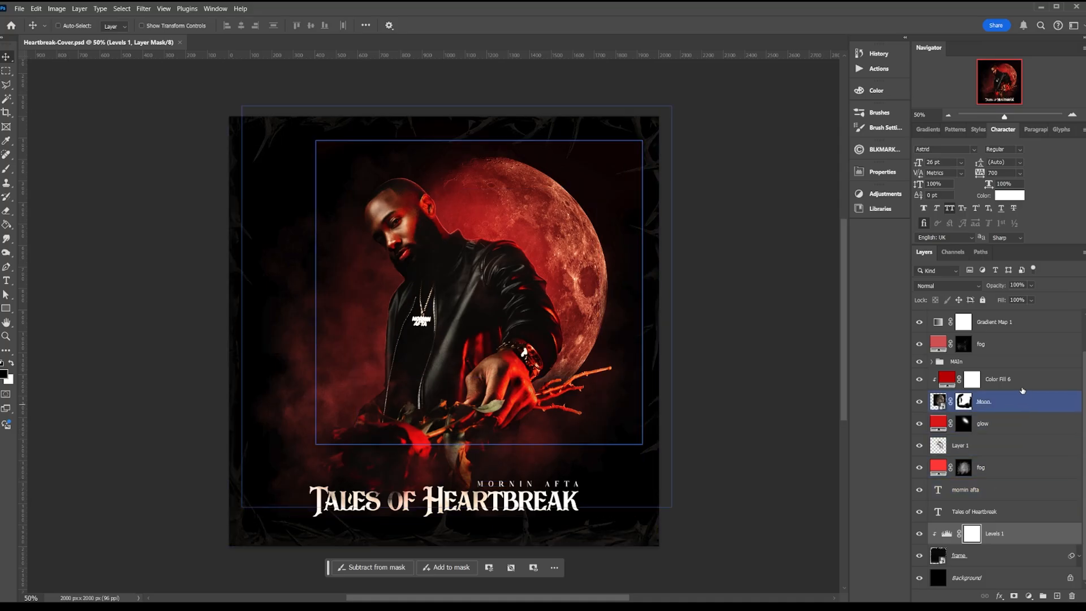
# - Duplicate the glow layer and replace the copy's mask with a new blank white mask
pyautogui.click(1021, 421)
pyautogui.press('b')
pyautogui.press('x')
pyautogui.hotkey('ctrl', 'j')
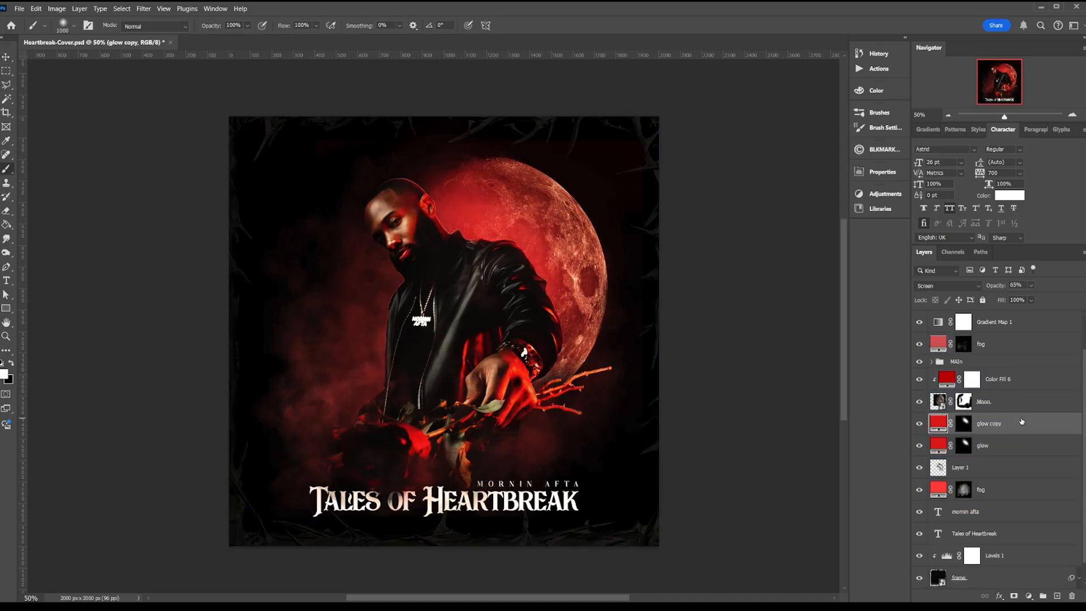
pyautogui.click(966, 428)
pyautogui.rightClick(966, 428)
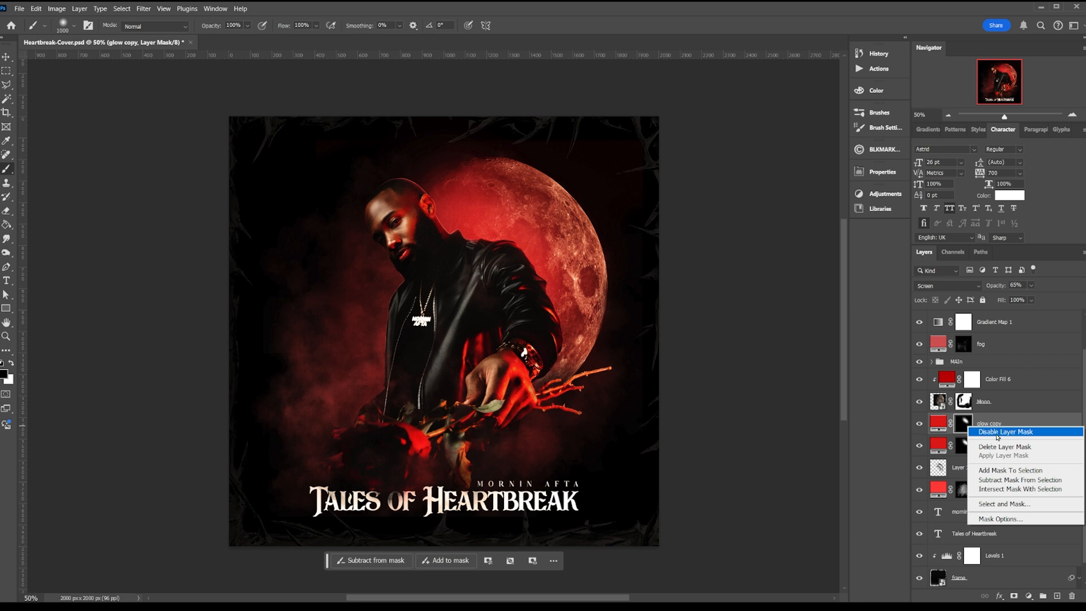
pyautogui.click(1004, 446)
pyautogui.click(1013, 596)
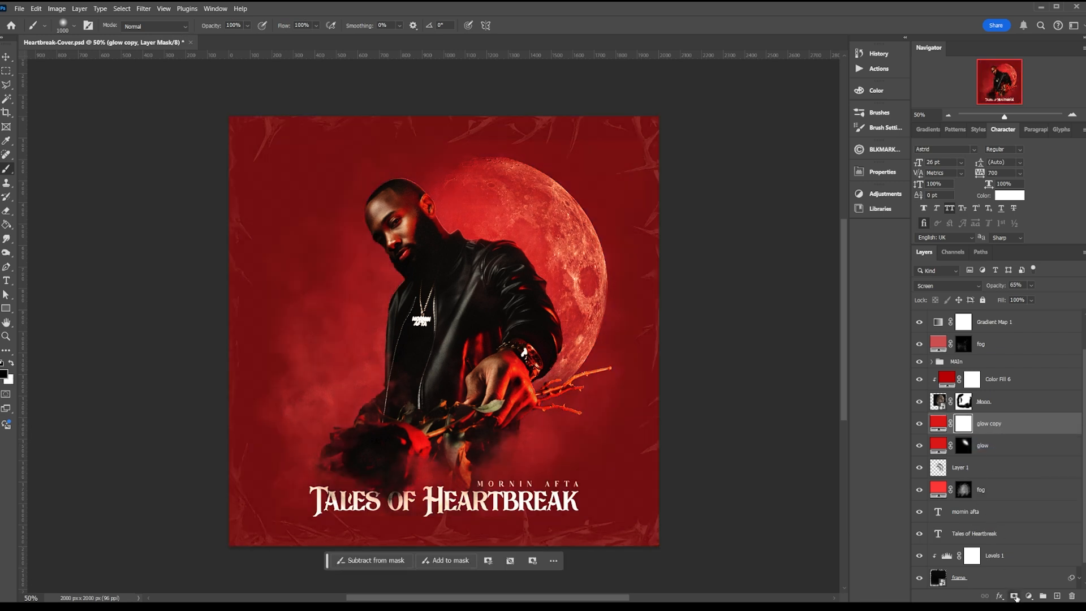
# - Set the glow copy to Linear Dodge (Add) and invert its mask to black
pyautogui.click(964, 285)
pyautogui.click(935, 409)
pyautogui.hotkey('ctrl', 'i')
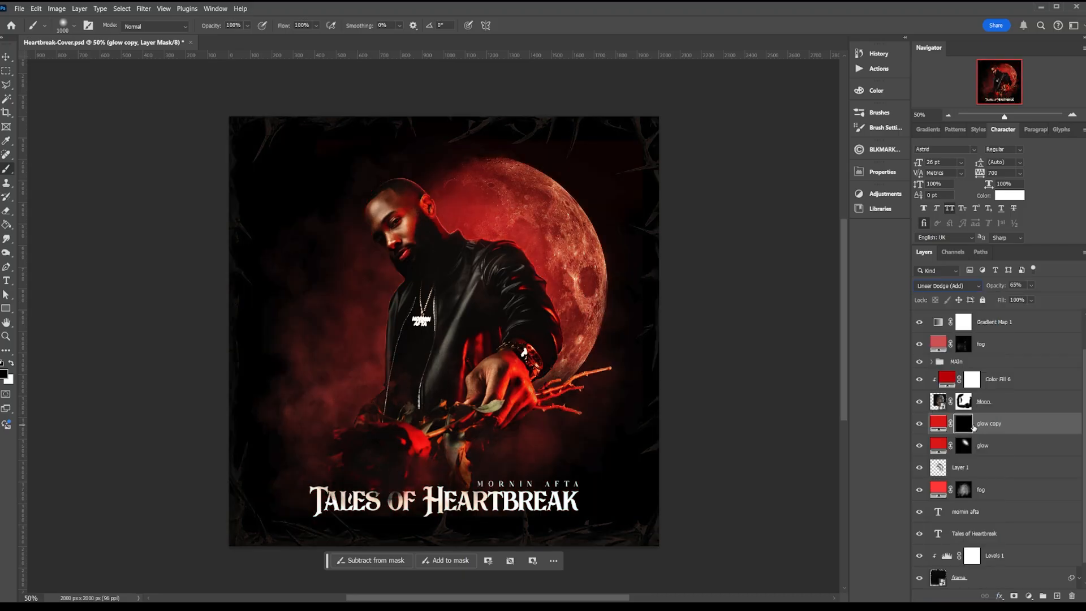
# - Move the glow copy just above the Levels adjustment and paint a soft white 1000 px dab on its mask over the upper moon
pyautogui.moveTo(1016, 427); pyautogui.dragTo(992, 524)
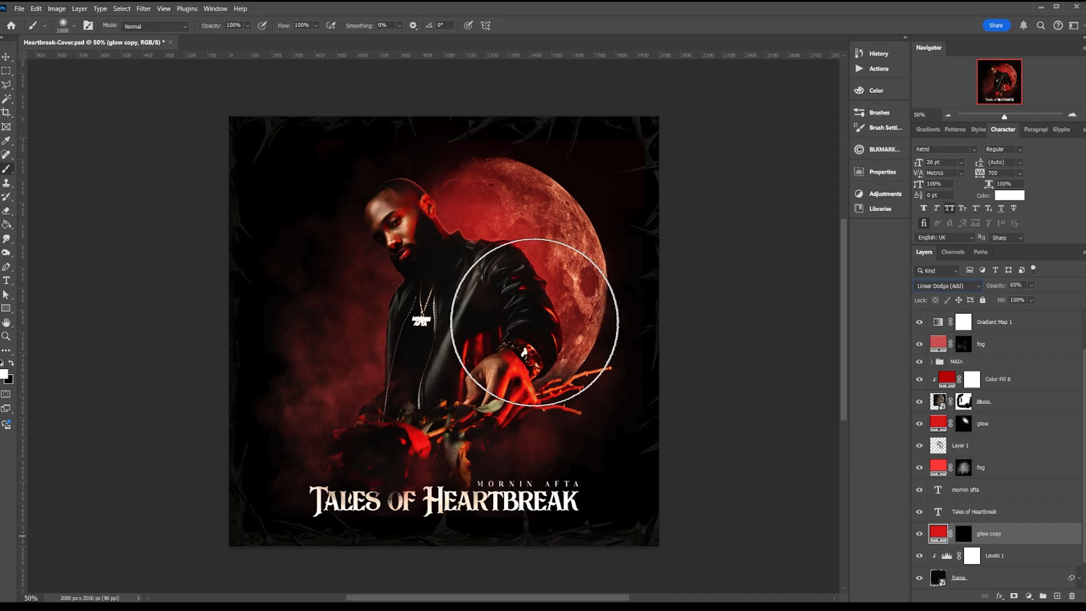
pyautogui.click(963, 533)
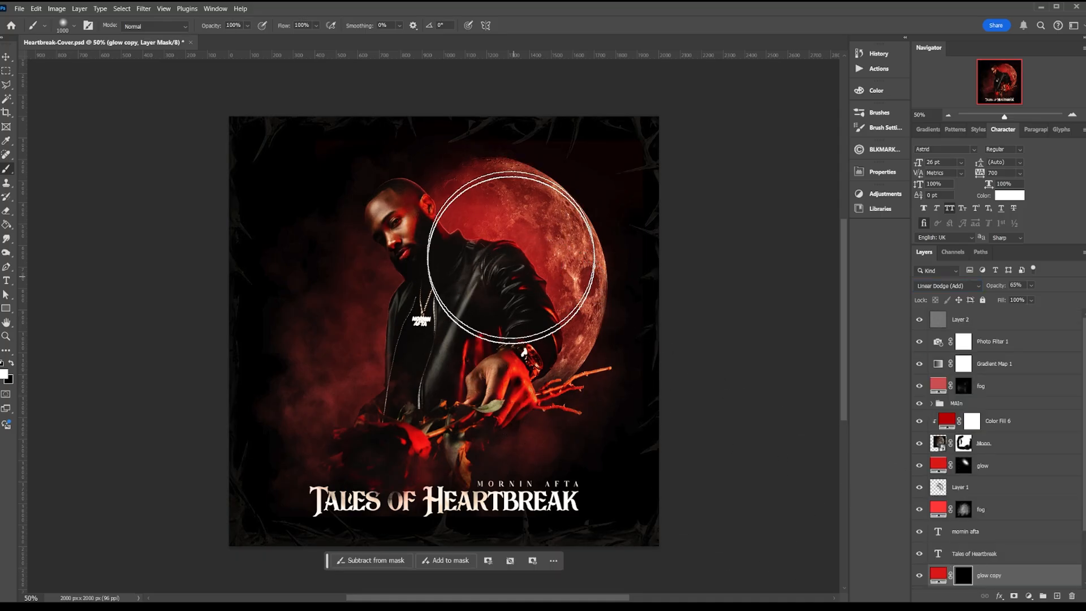
pyautogui.click(498, 204)
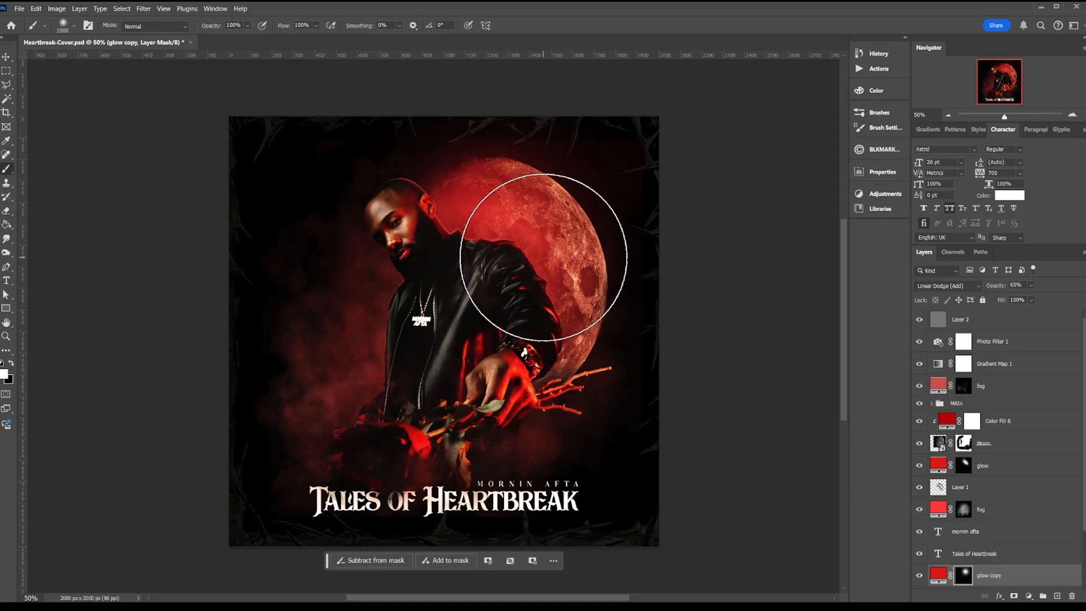
# - Undo the large mask dab and paint white with a 300 px soft brush along the moon's outer edge on the glow copy's mask
pyautogui.hotkey('ctrl', 'z')
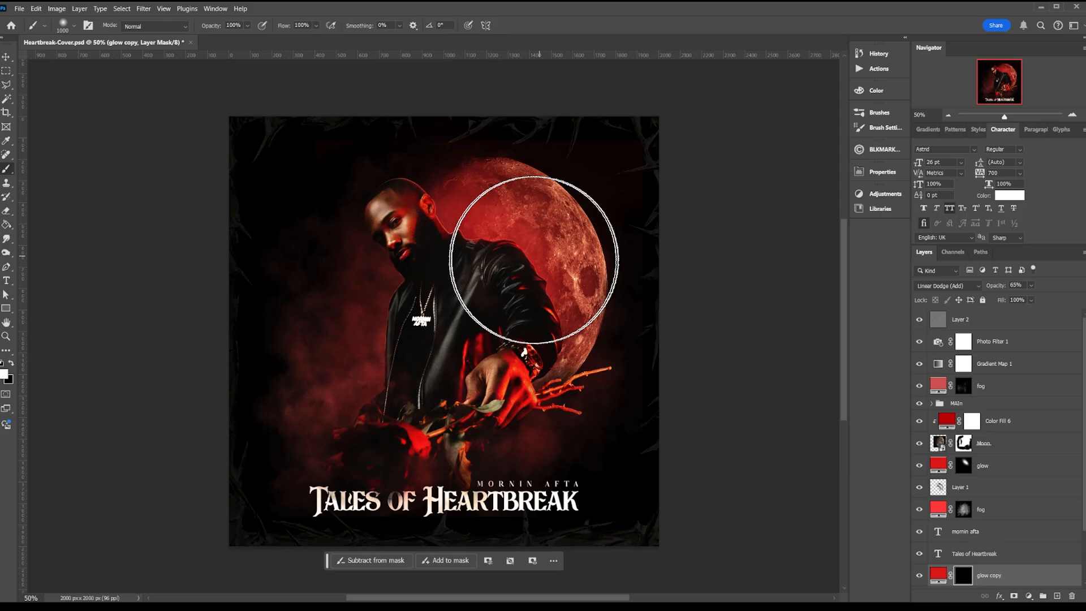
pyautogui.press('[')
pyautogui.press('[')
pyautogui.press('[')
pyautogui.press('[')
pyautogui.press('[')
pyautogui.press('[')
pyautogui.press('[')
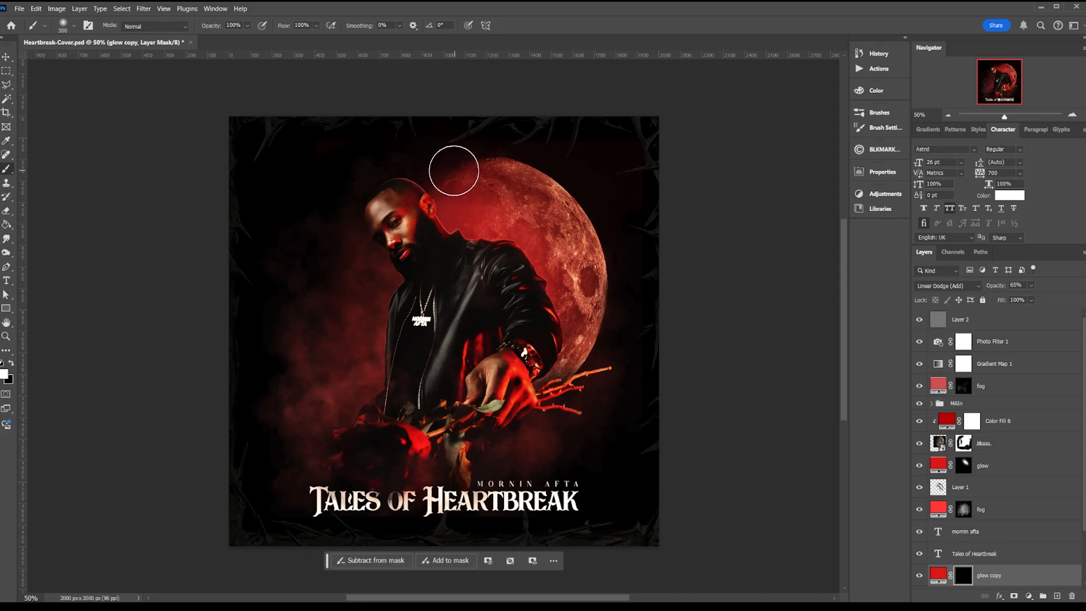
pyautogui.moveTo(444, 169)
pyautogui.mouseDown()
pyautogui.moveTo(529, 181)
pyautogui.moveTo(563, 207)
pyautogui.moveTo(592, 291)
pyautogui.moveTo(572, 357)
pyautogui.moveTo(589, 336)
pyautogui.mouseUp()
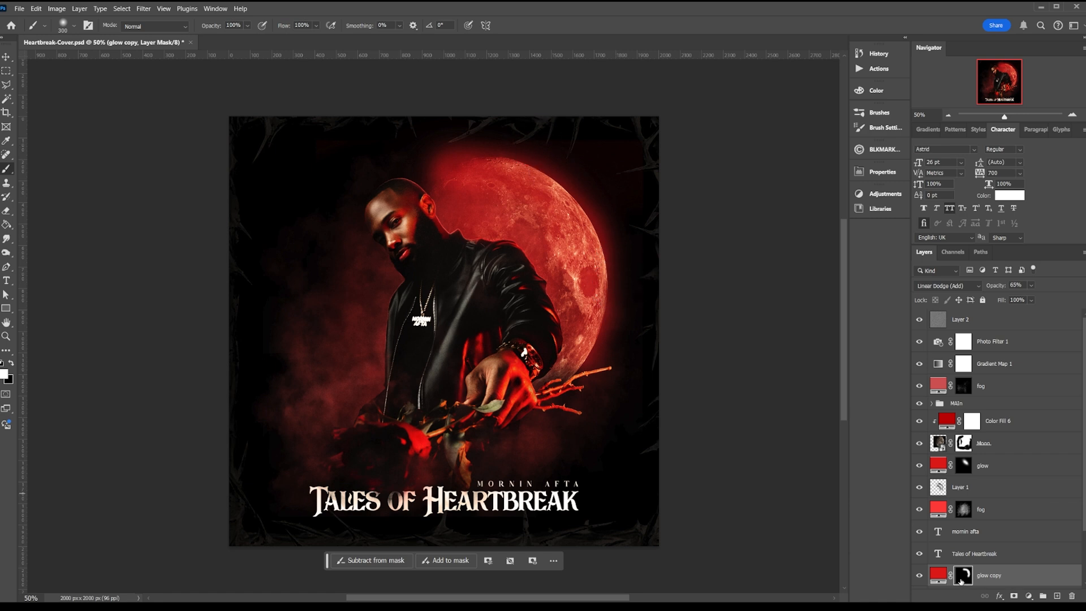
# - Change the glow copy's fill color to the light orange ed9d75
pyautogui.doubleClick(937, 577)
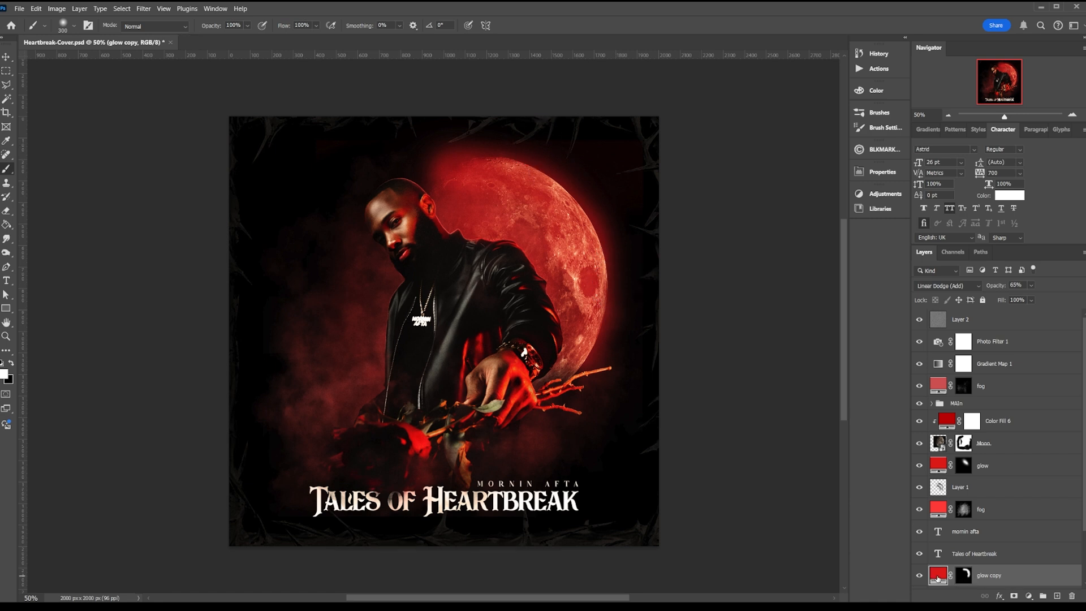
pyautogui.click(594, 228)
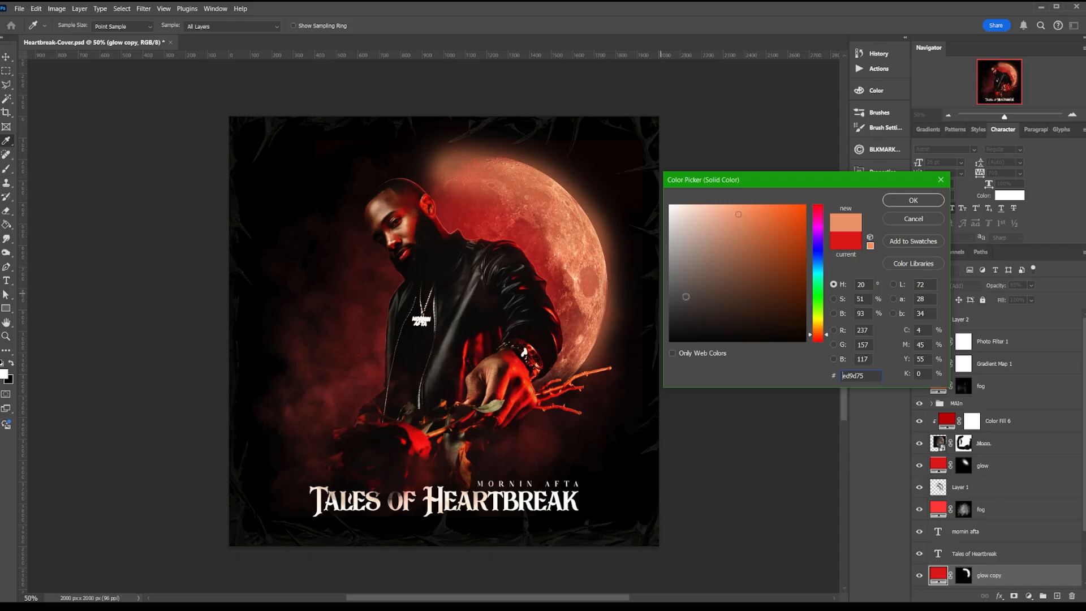
pyautogui.click(913, 201)
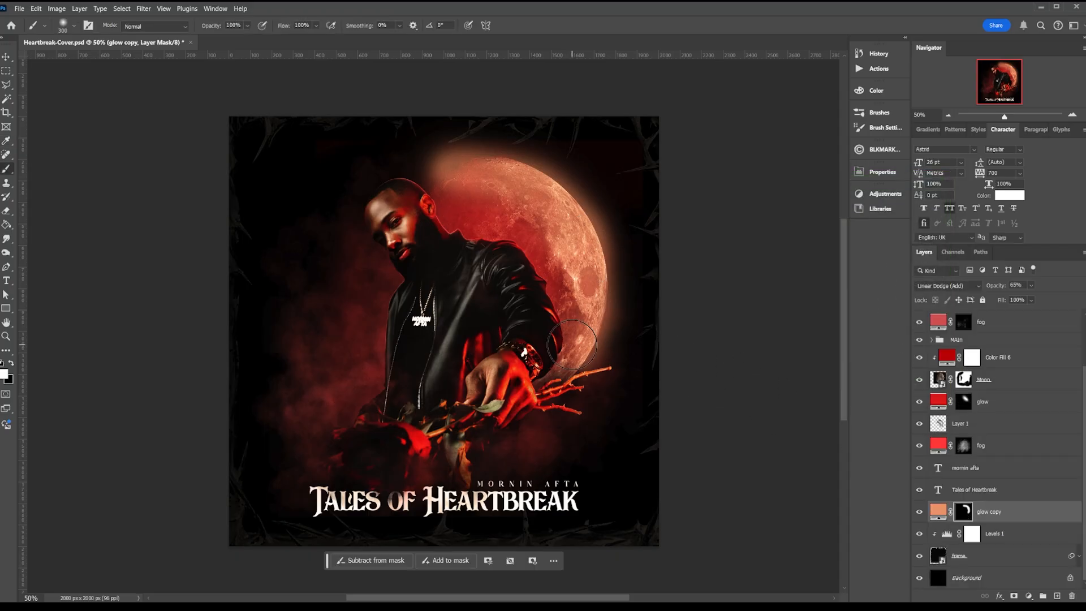
# - Mask the glow copy off the moon's inner area with black, then fade its upper-left end with a 600 px brush at 14% opacity
pyautogui.press('x')
pyautogui.moveTo(570, 335)
pyautogui.mouseDown()
pyautogui.moveTo(567, 287)
pyautogui.moveTo(575, 334)
pyautogui.moveTo(565, 287)
pyautogui.moveTo(530, 238)
pyautogui.moveTo(470, 205)
pyautogui.mouseUp()
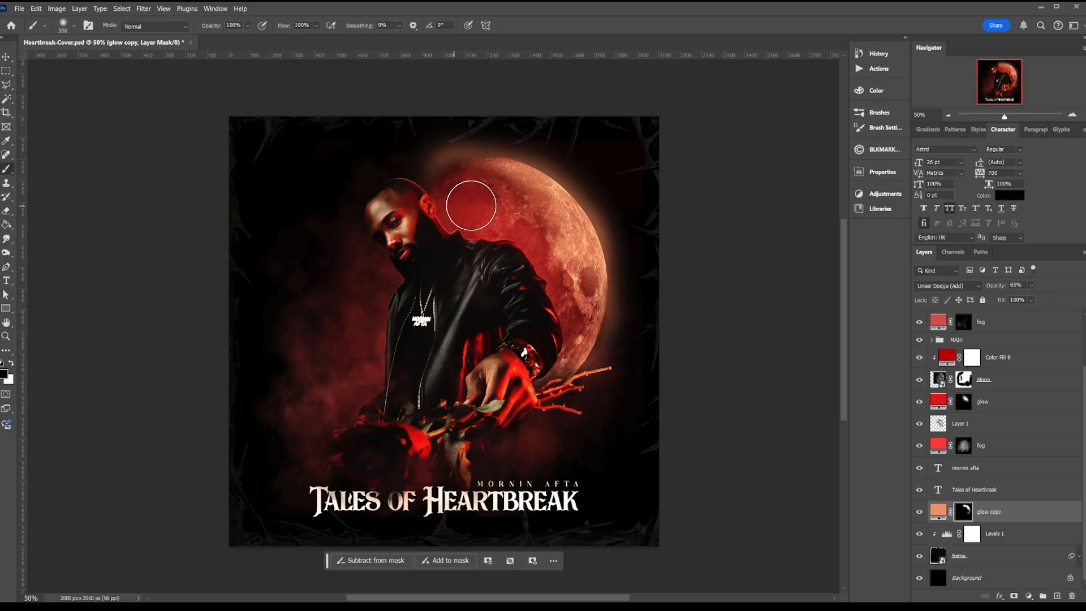
pyautogui.press(']')
pyautogui.press(']')
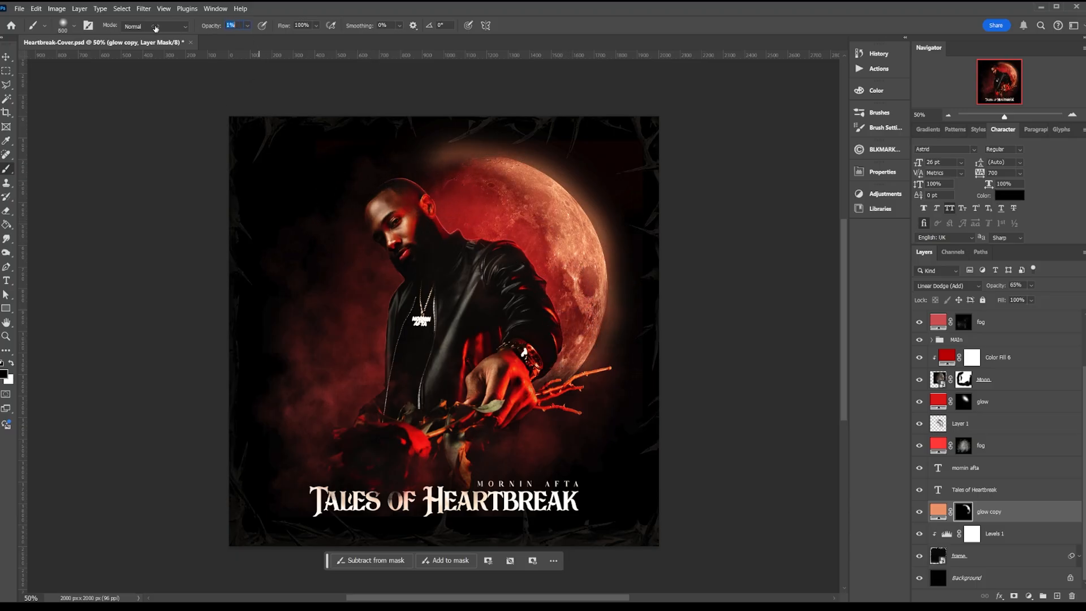
pyautogui.press('1')
pyautogui.press('4')
pyautogui.press(']')
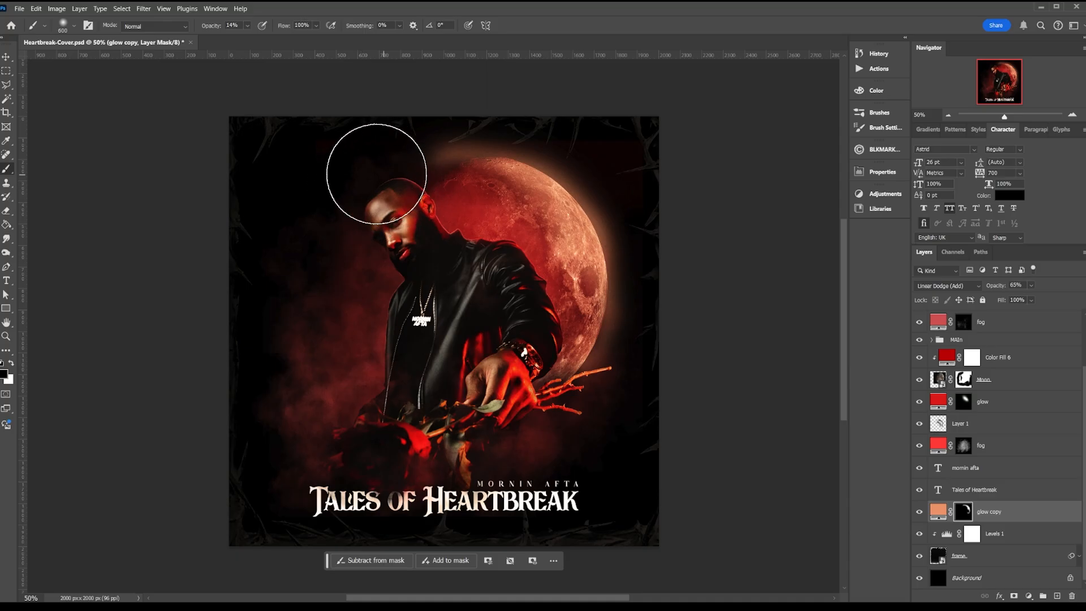
pyautogui.click(433, 147)
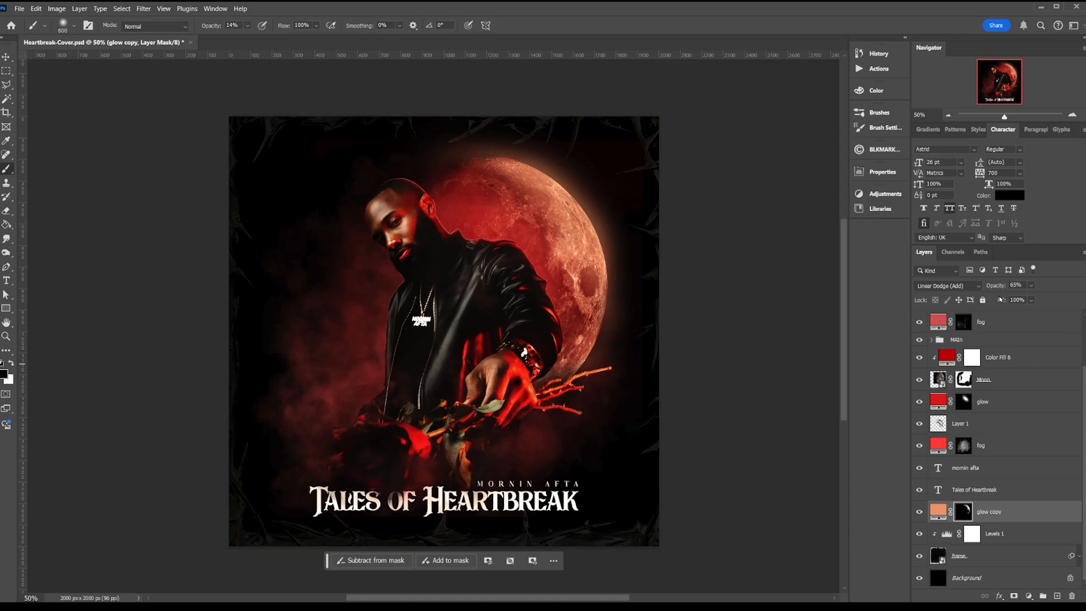
# - Lower the glow copy's layer opacity to 51%, softly extend the glow beyond the moon's right side with white on its mask, and save the document
pyautogui.moveTo(999, 286); pyautogui.dragTo(992, 285)
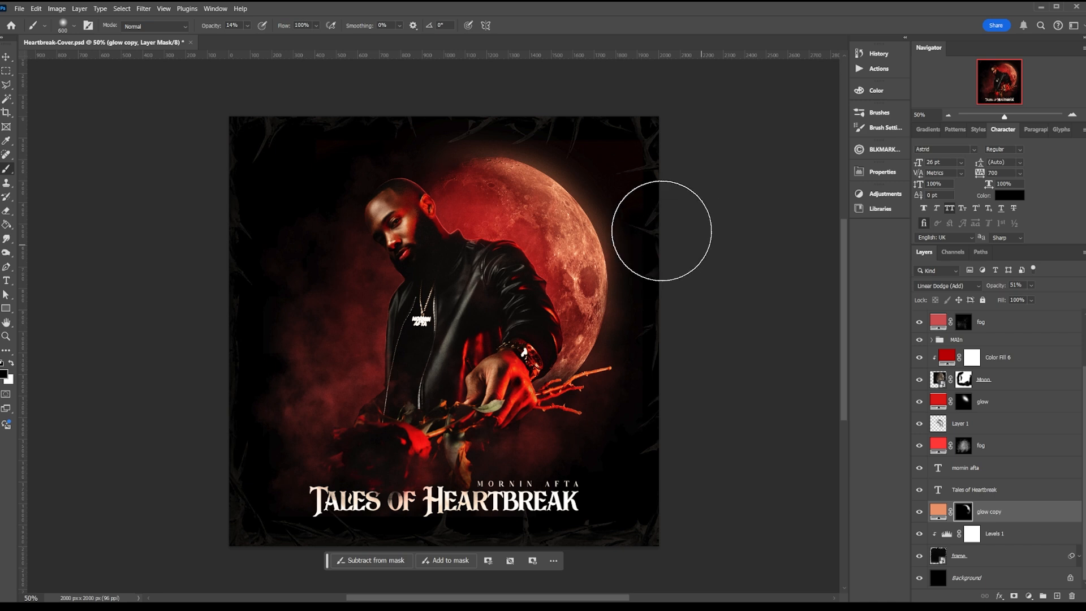
pyautogui.press('x')
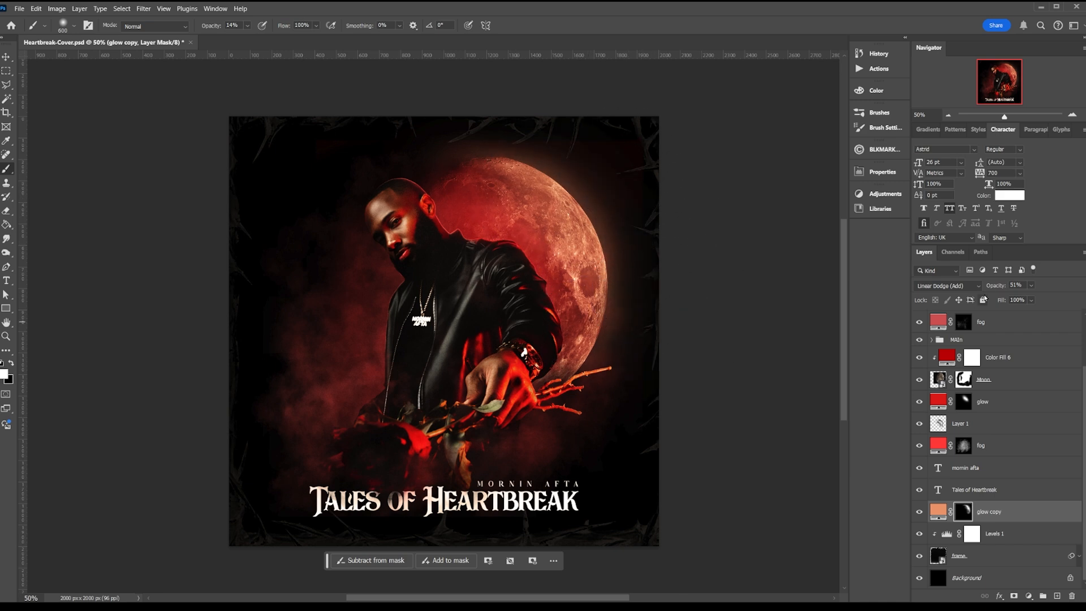
pyautogui.press('x')
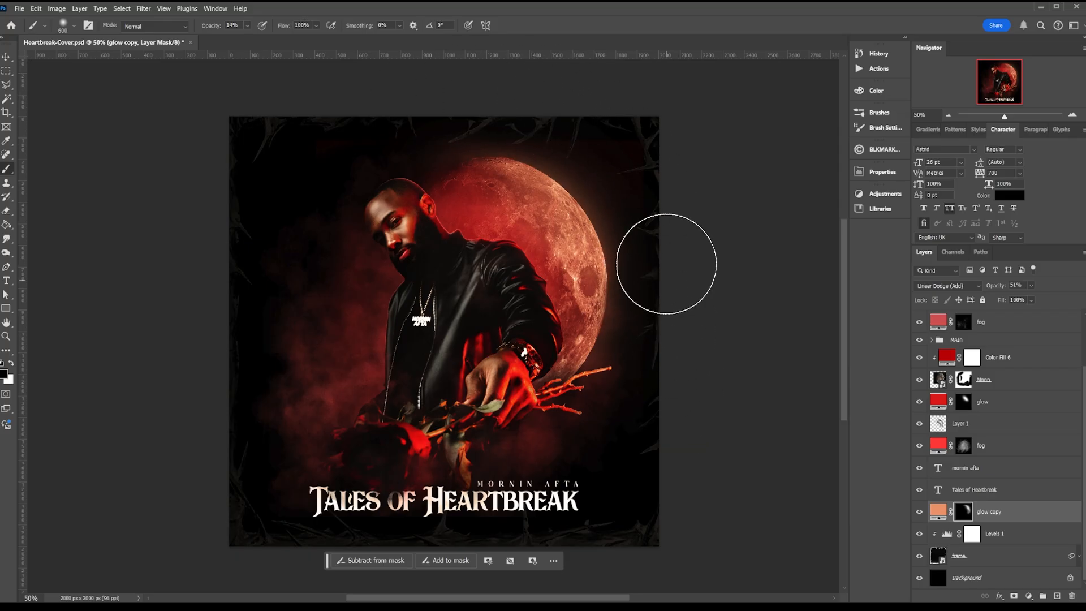
pyautogui.hotkey('ctrl', 's')
pyautogui.press('v')
pyautogui.keyDown('ctrl'); pyautogui.click(731, 161); pyautogui.keyUp('ctrl')
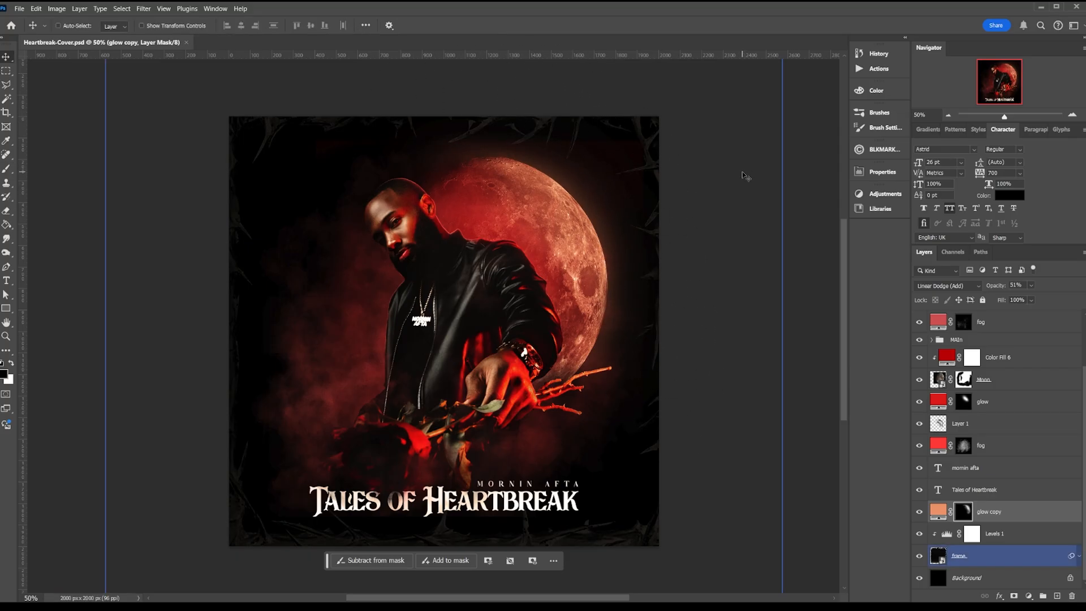
pyautogui.keyDown('ctrl'); pyautogui.click(496, 165); pyautogui.keyUp('ctrl')
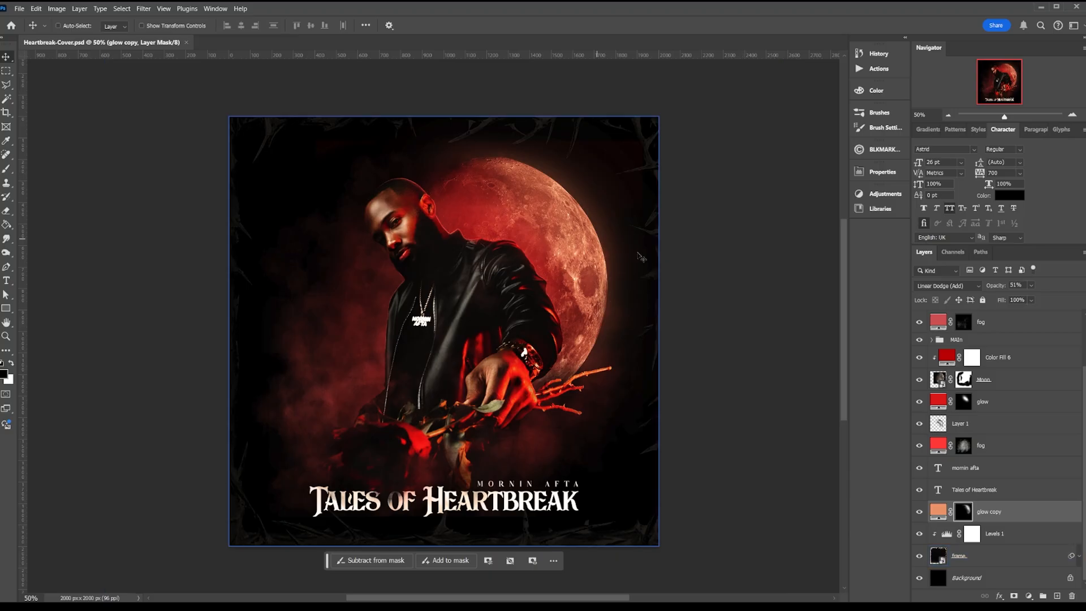
pyautogui.keyDown('ctrl'); pyautogui.click(683, 343); pyautogui.keyUp('ctrl')
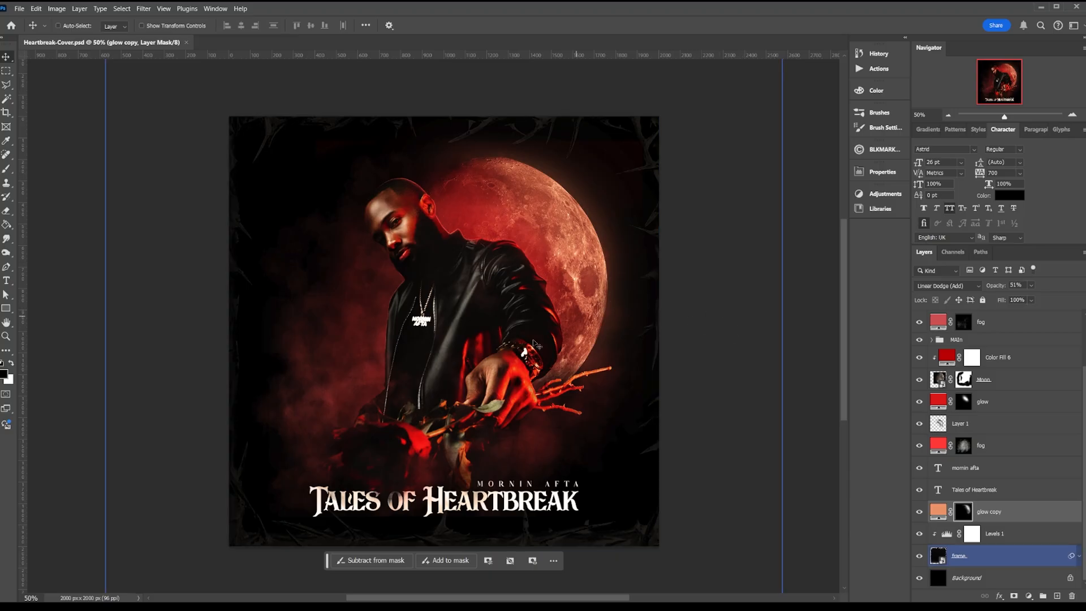